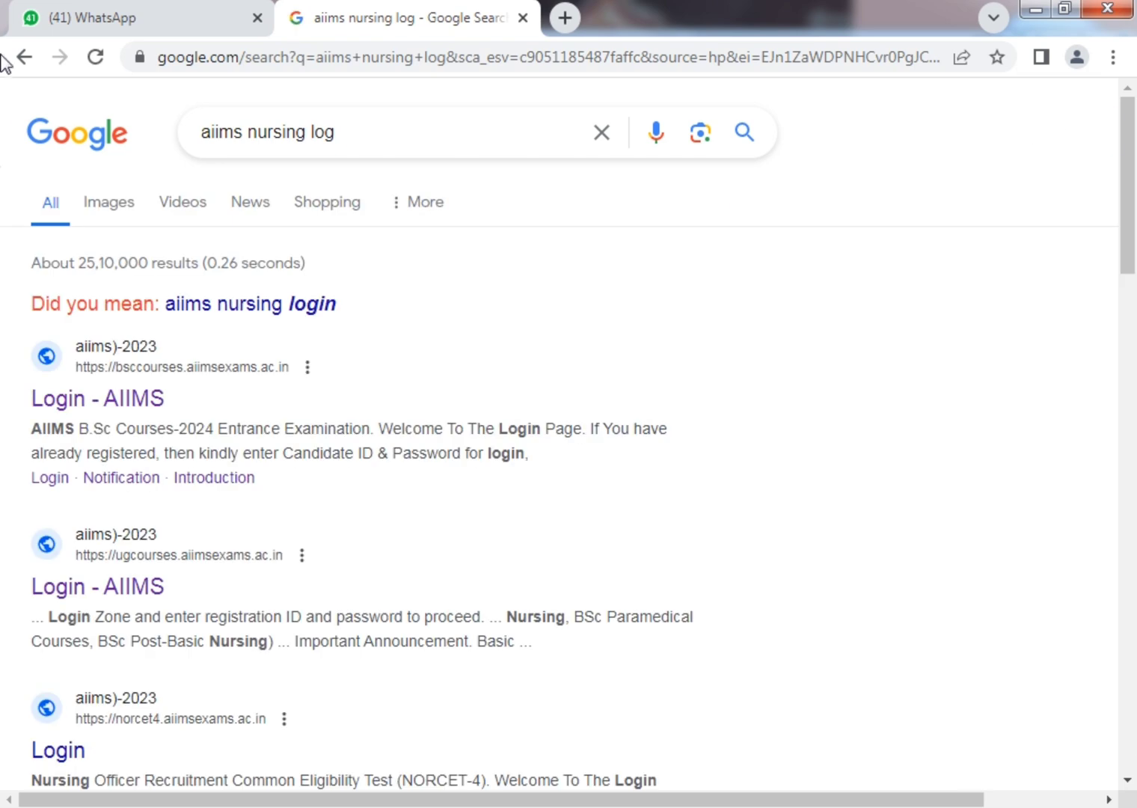
Open the 'Login - AIIMS' search result for bsccourses.aiimsexams.ac.in.
left_click(129, 402)
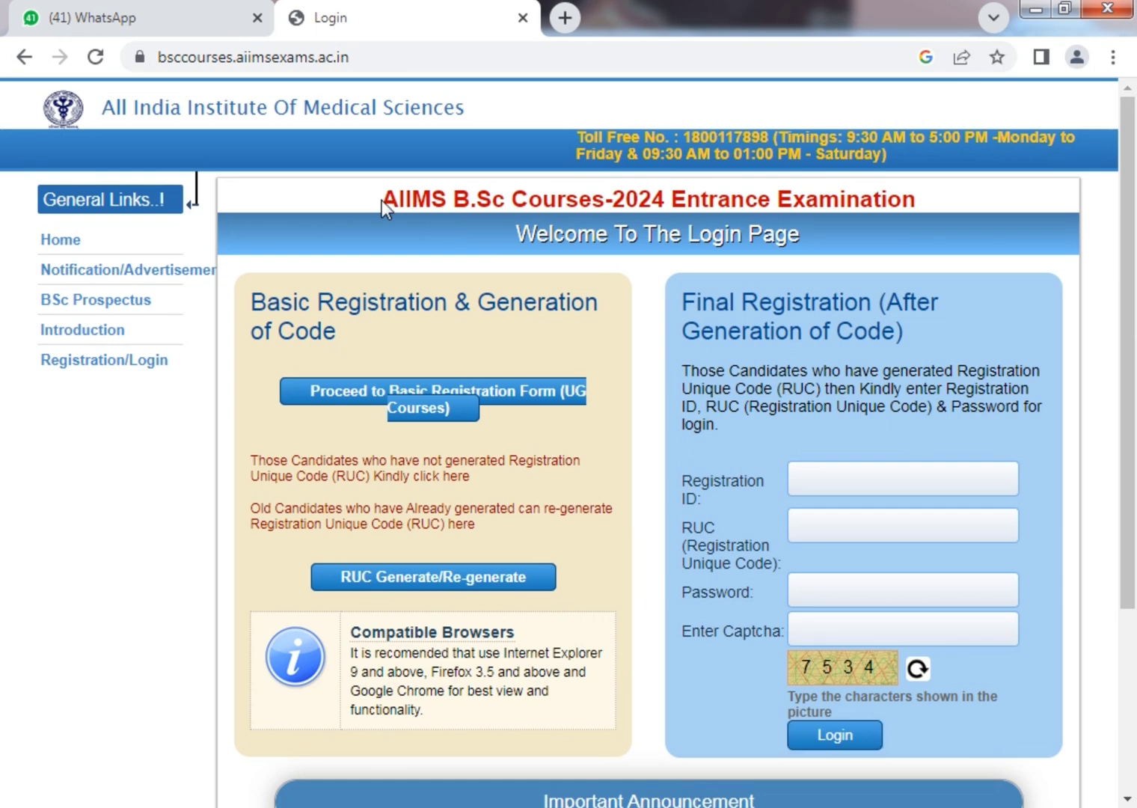
Go from the B.Sc login page to the Basic Registration Form for UG Courses.
left_click_drag(383, 200, 945, 208)
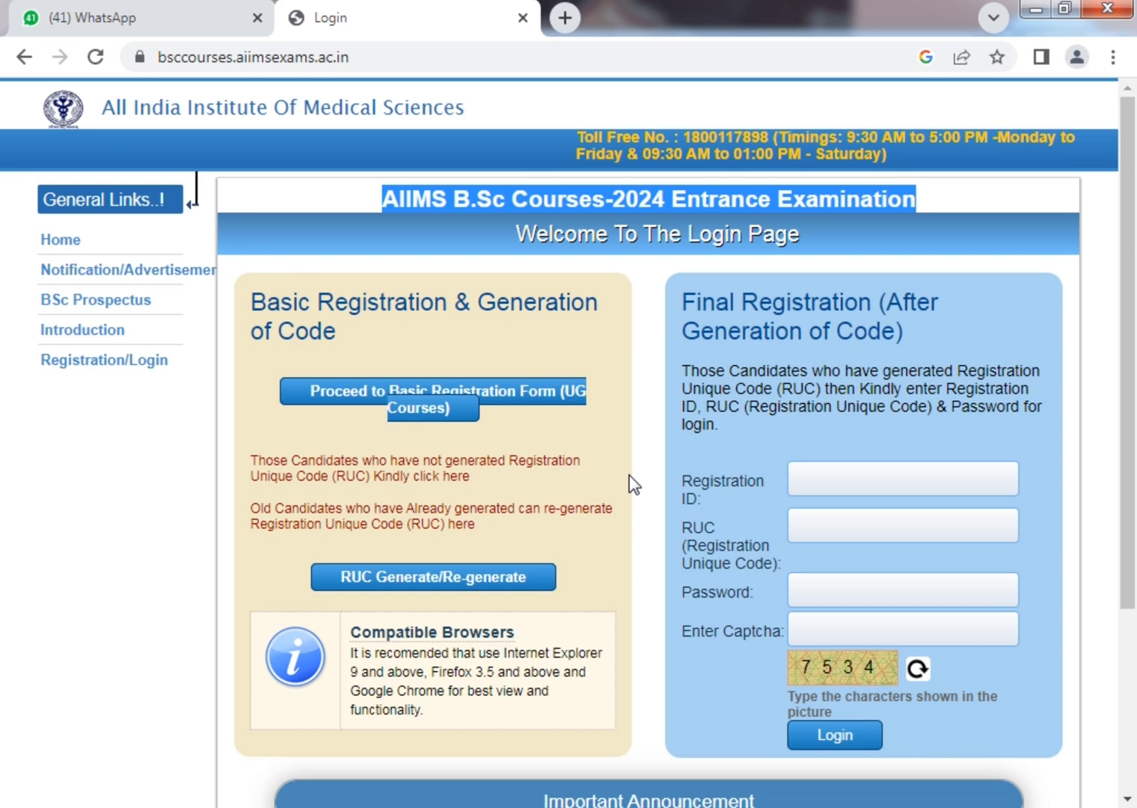
left_click(506, 392)
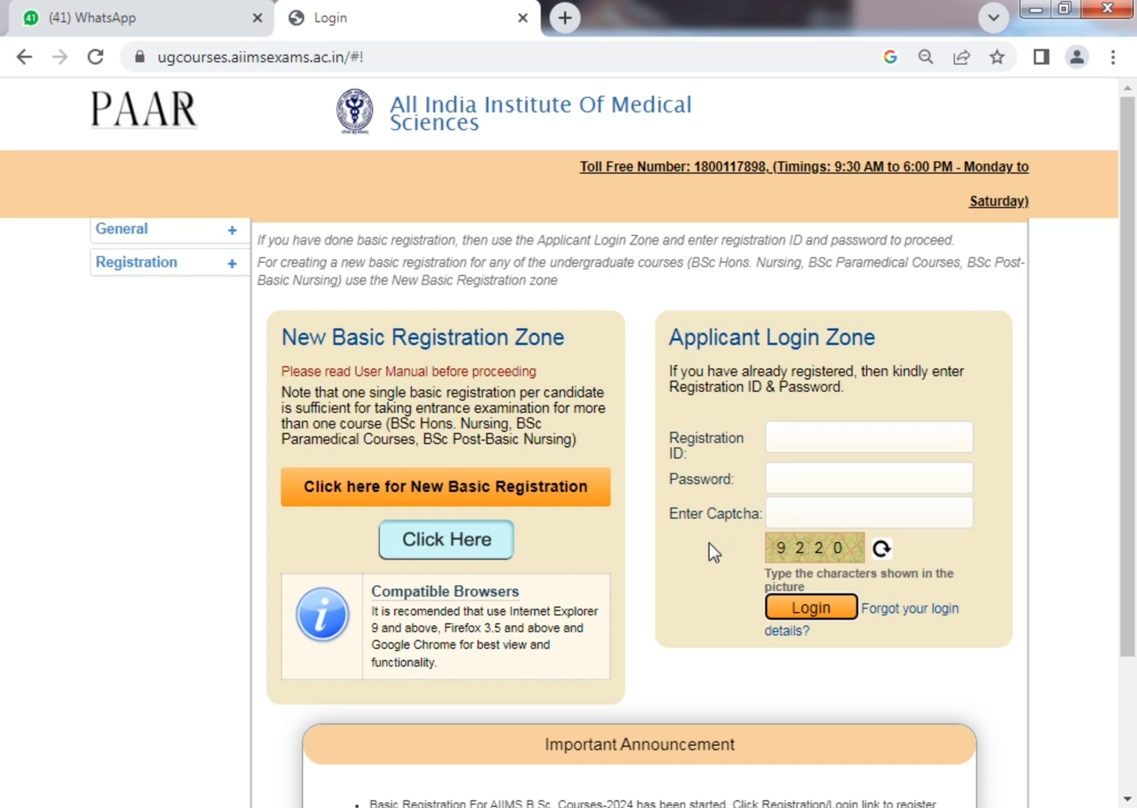
Start a New Basic Registration and proceed past the checklist and the application-process flowchart.
left_click(903, 443)
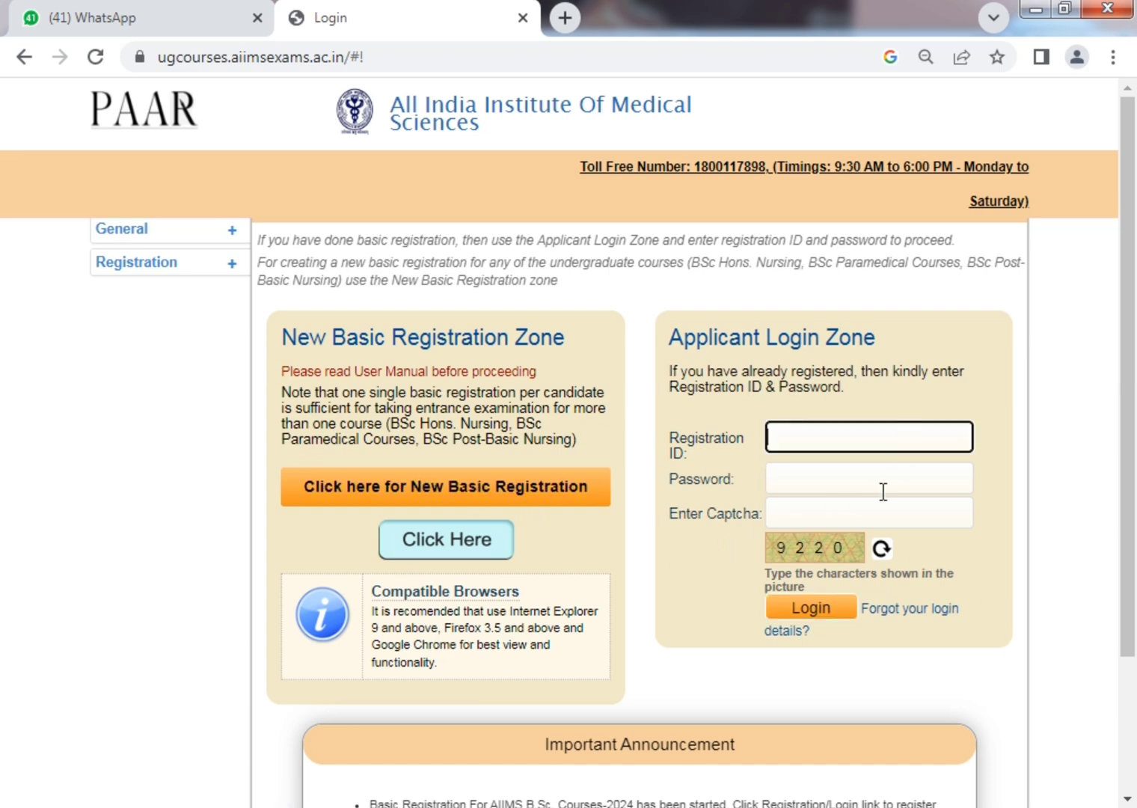
left_click(883, 490)
left_click(478, 496)
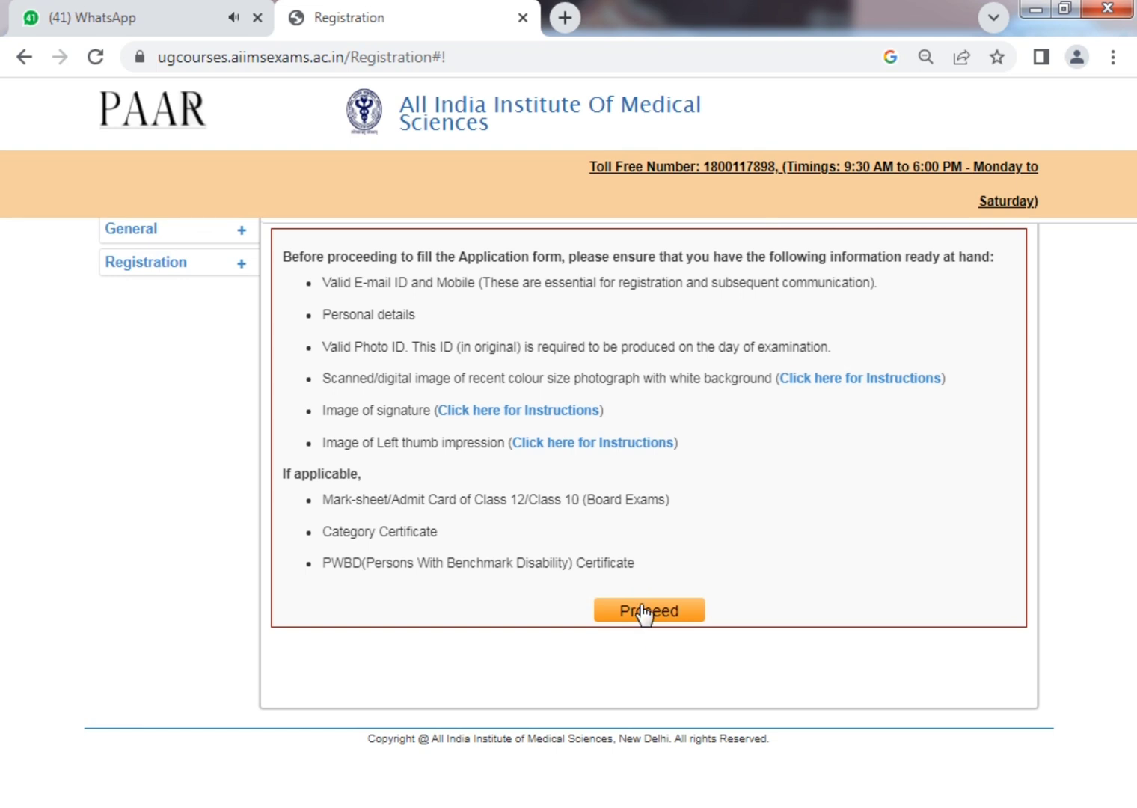
left_click(642, 611)
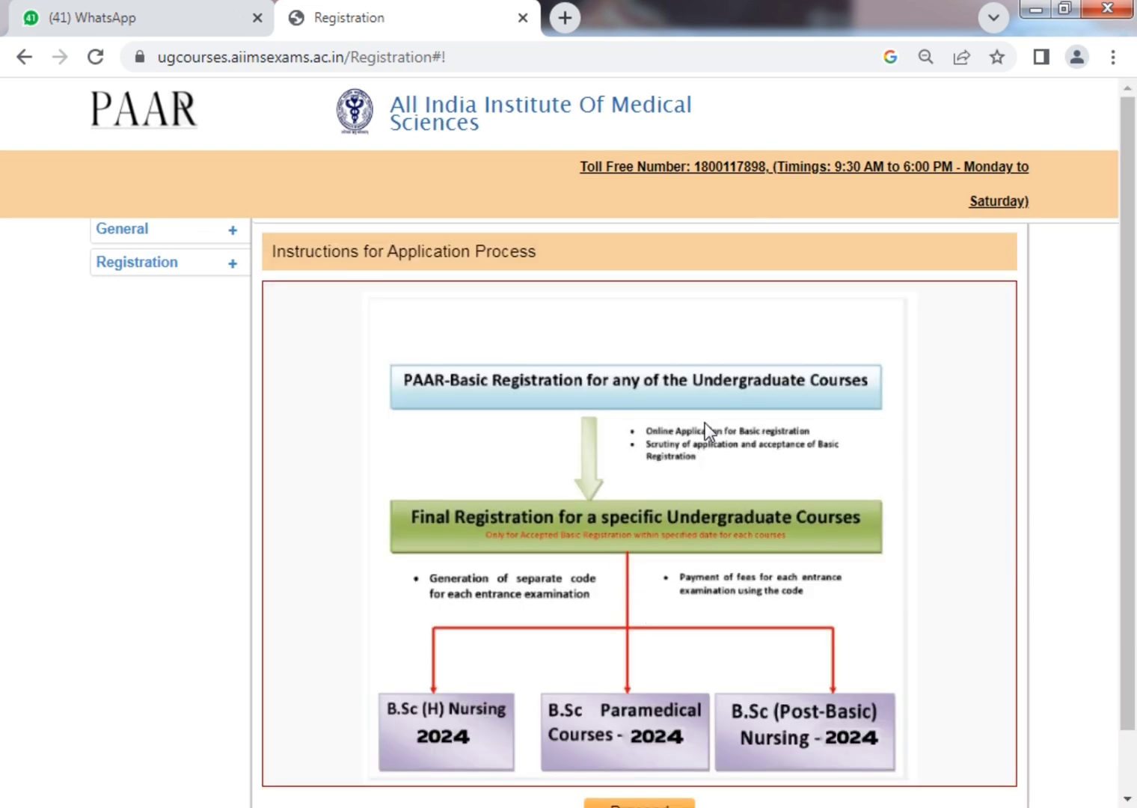
scroll(705, 423, "down", 1)
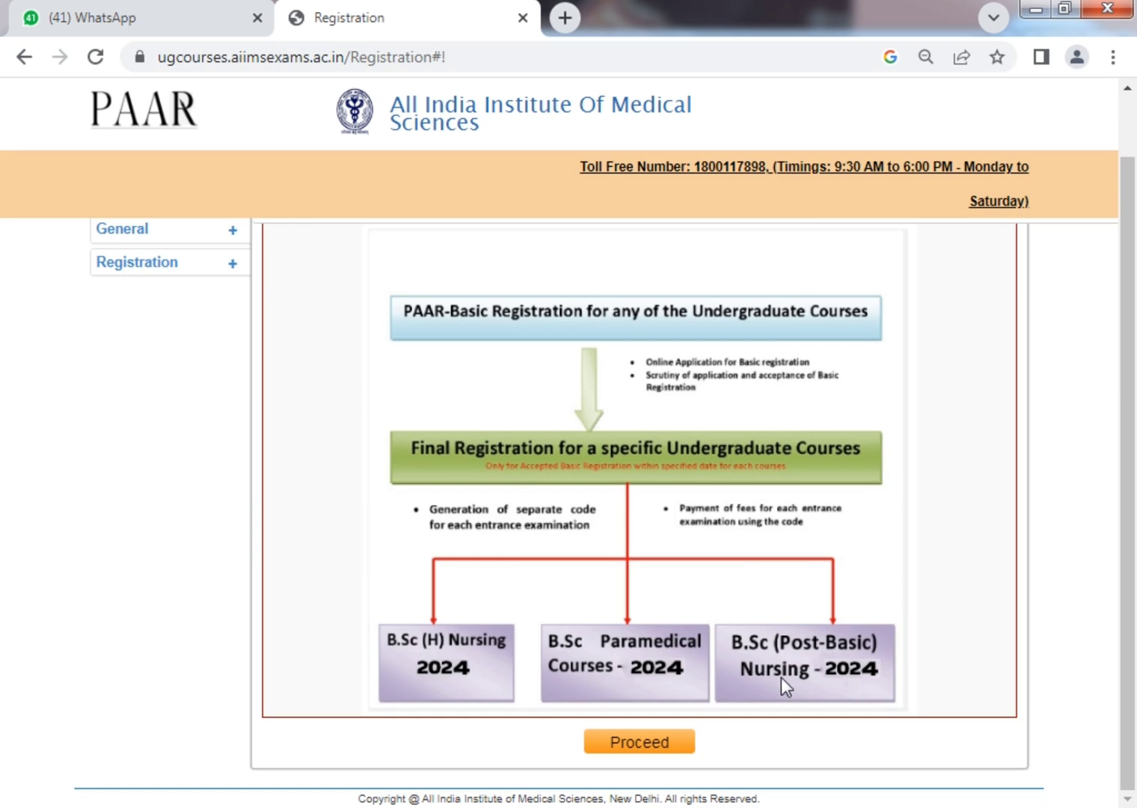
scroll(781, 677, "up", 1)
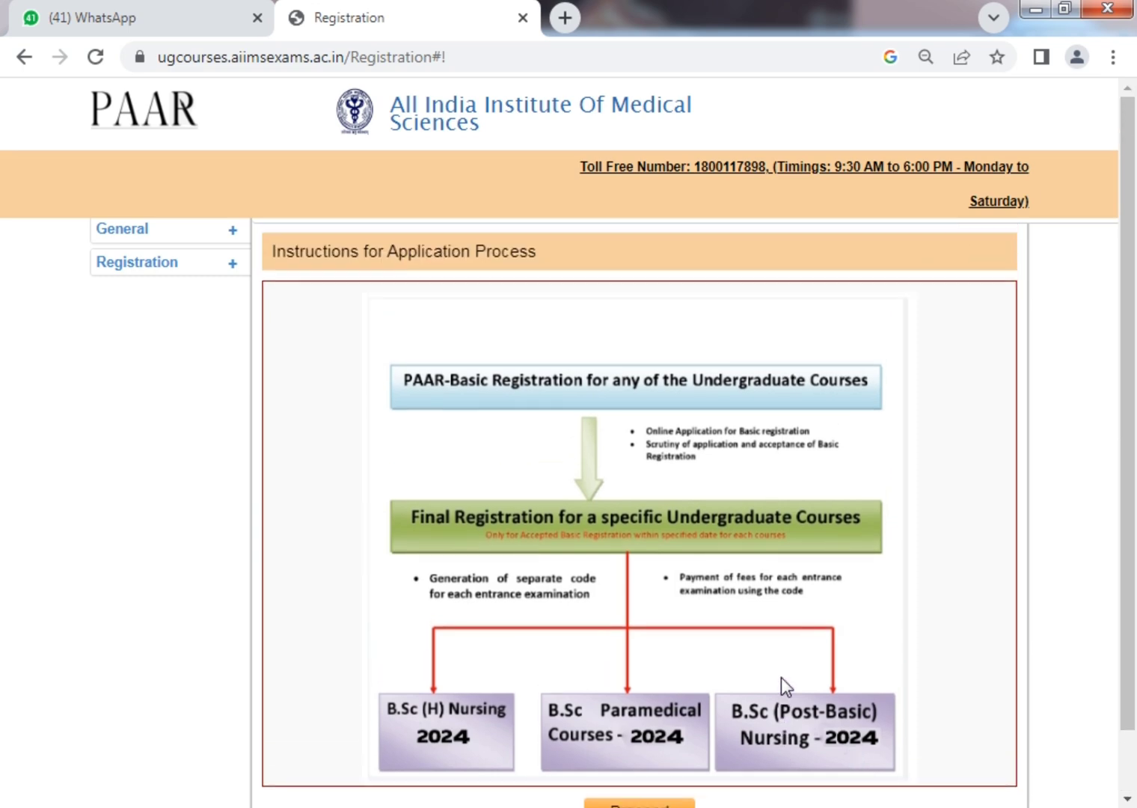
scroll(781, 677, "down", 1)
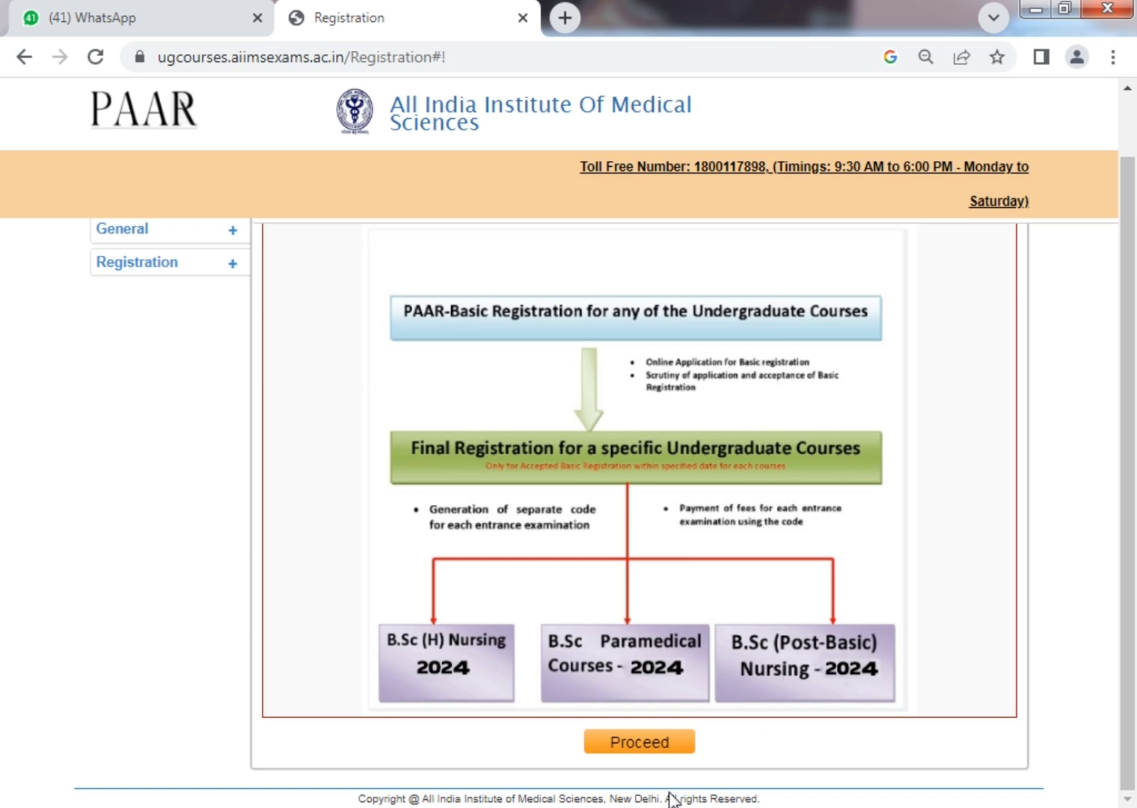
left_click(646, 744)
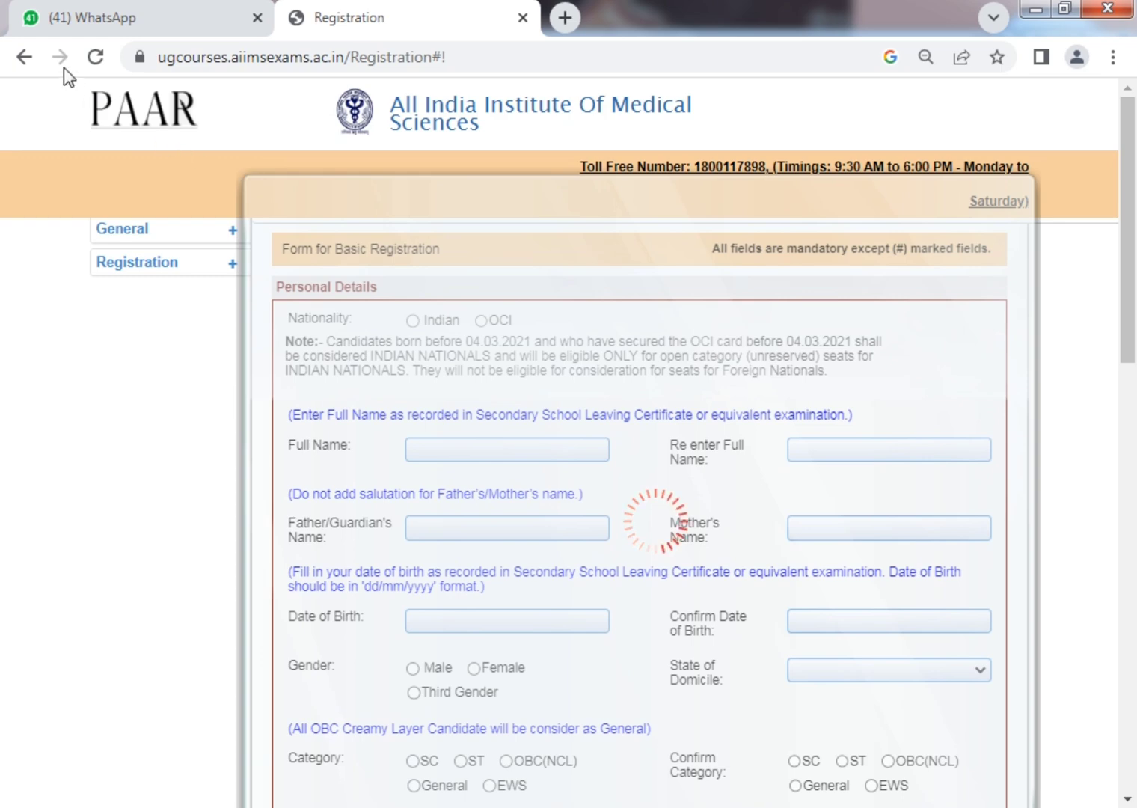
Reload the stalled page and proceed past the checklist and flowchart until the form loads.
left_click(95, 57)
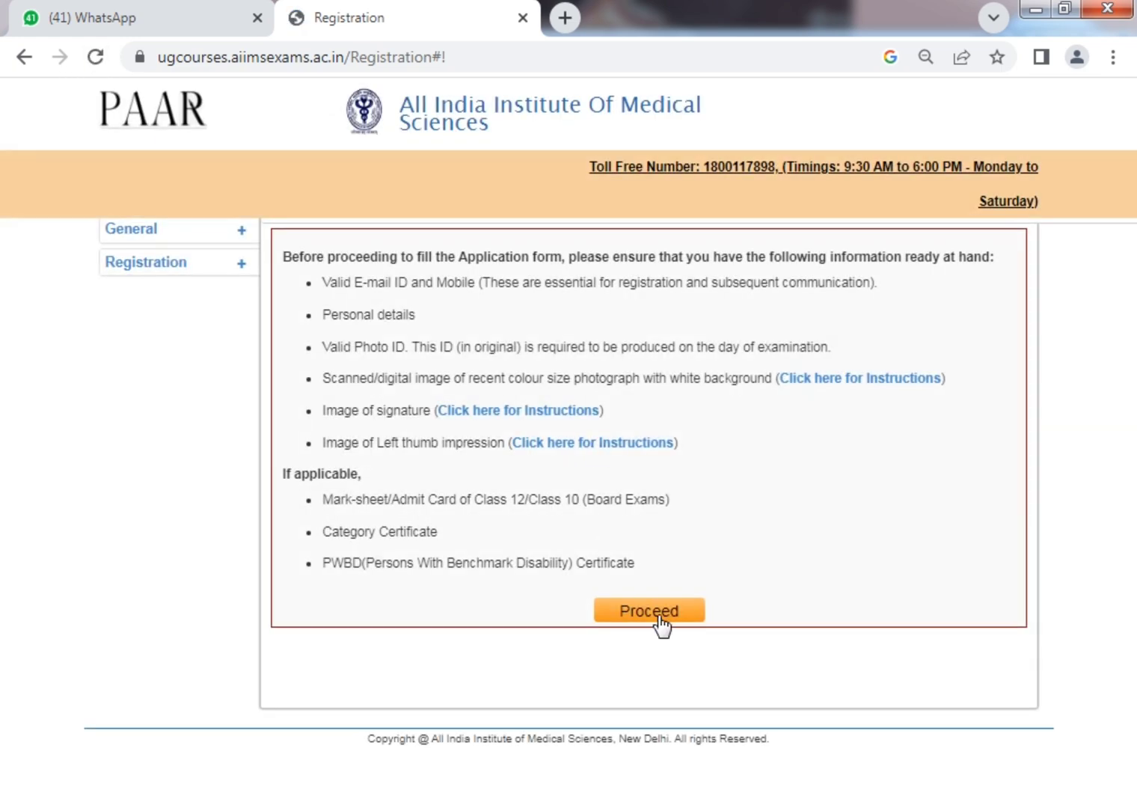
left_click(659, 622)
scroll(569, 666, "down", 1)
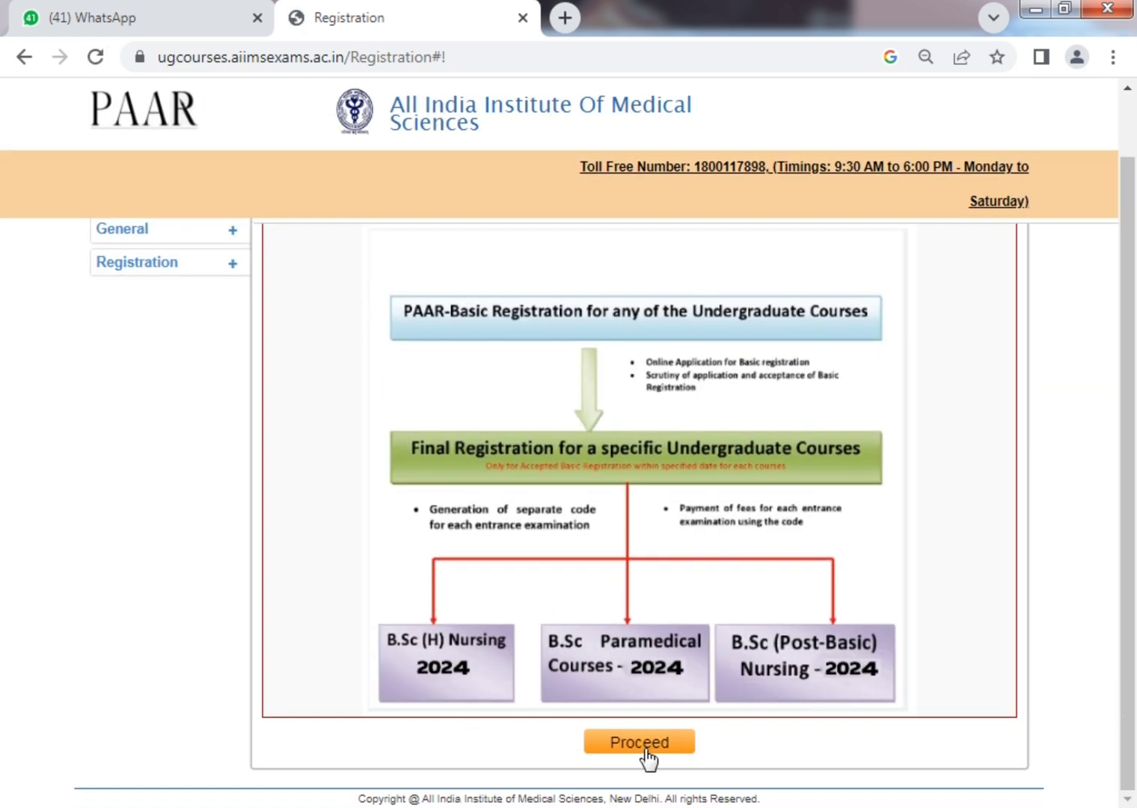
left_click(645, 748)
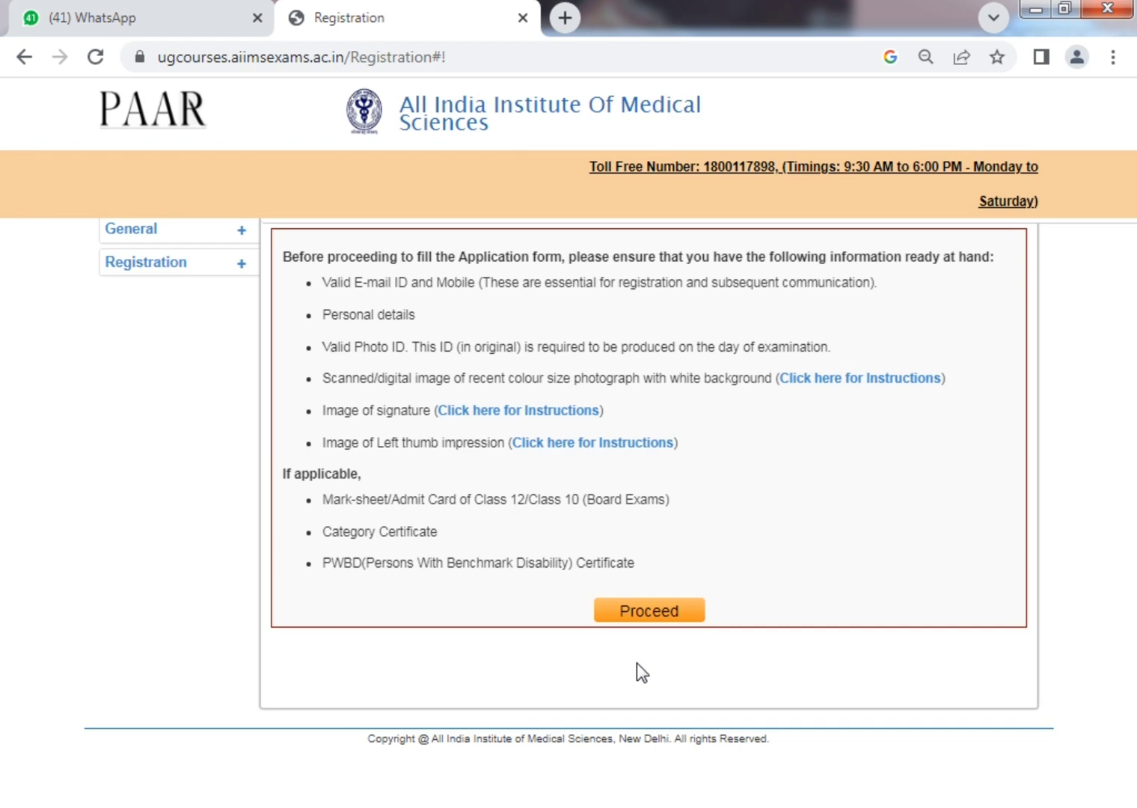
left_click(632, 612)
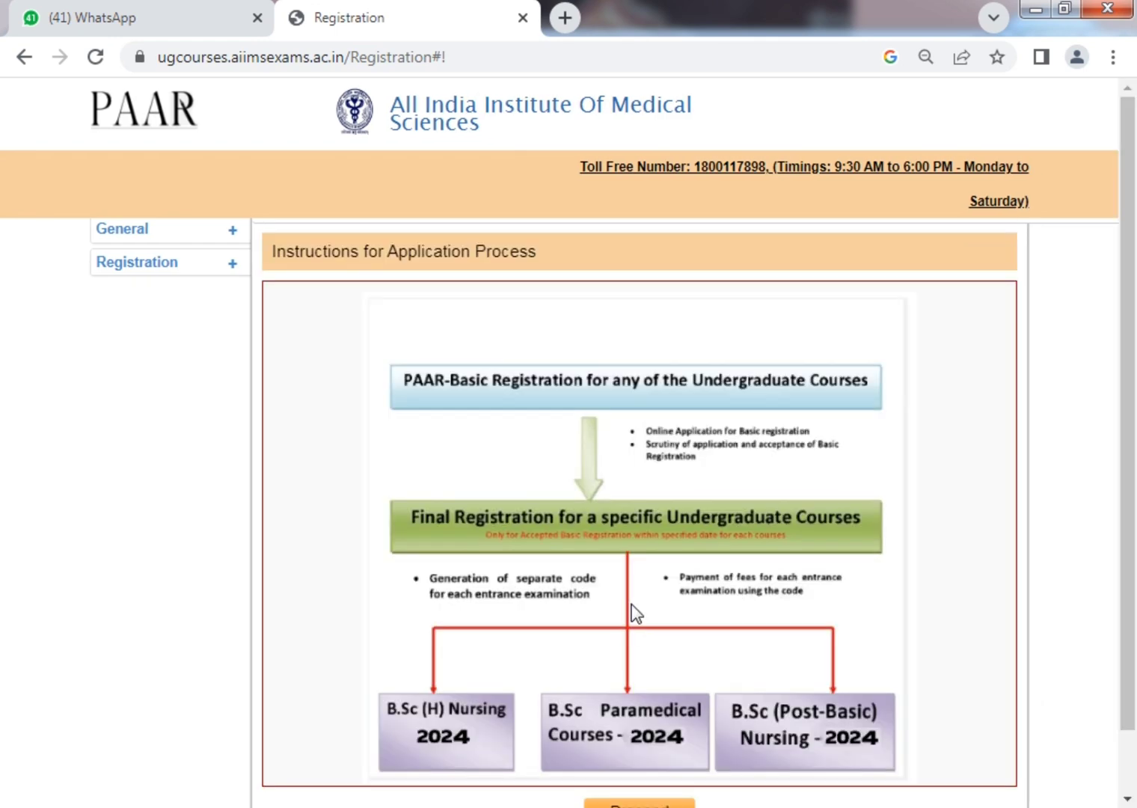
scroll(632, 612, "down", 2)
left_click(658, 743)
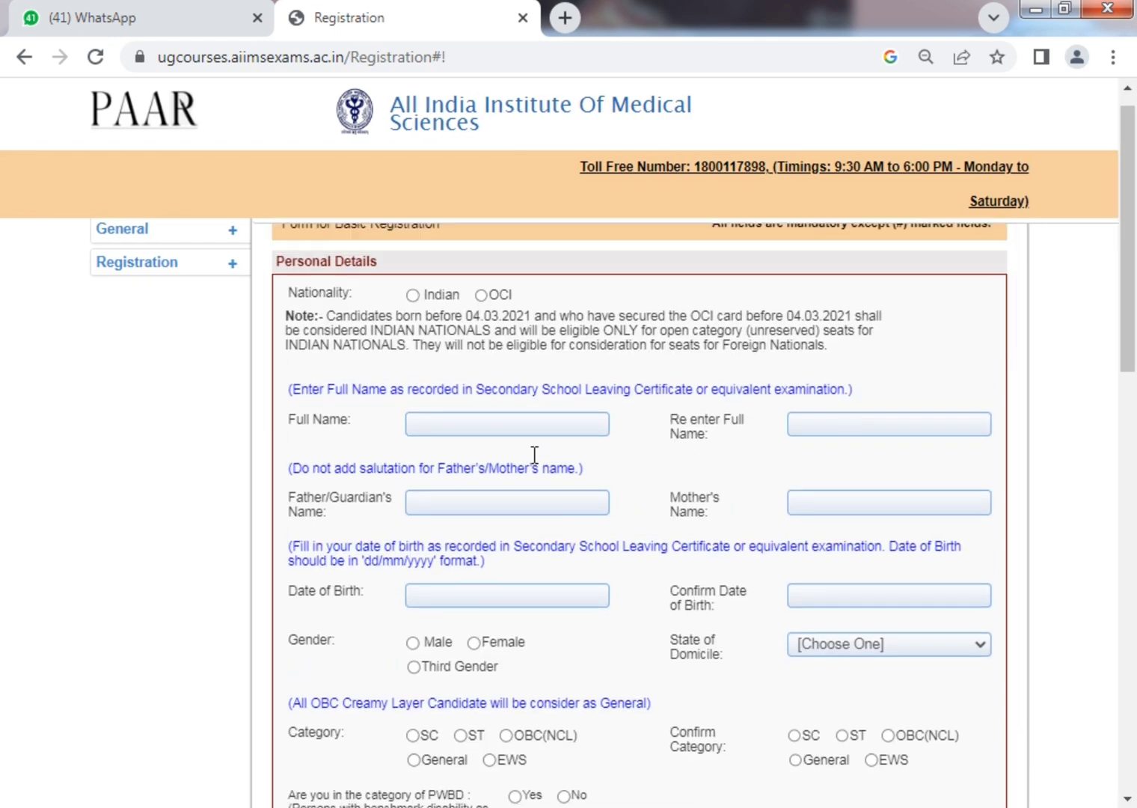
Set Nationality to Indian and enter the candidate's name, its confirmation and the father's name.
left_click(443, 320)
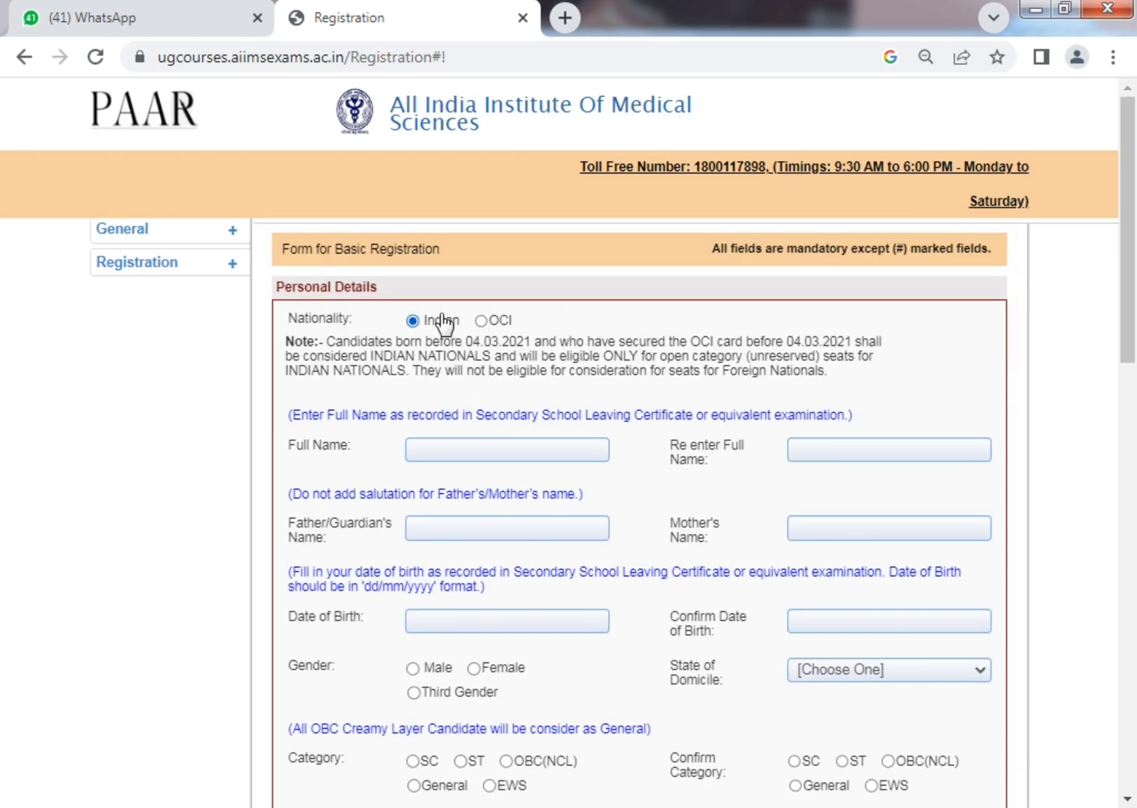
left_click(537, 451)
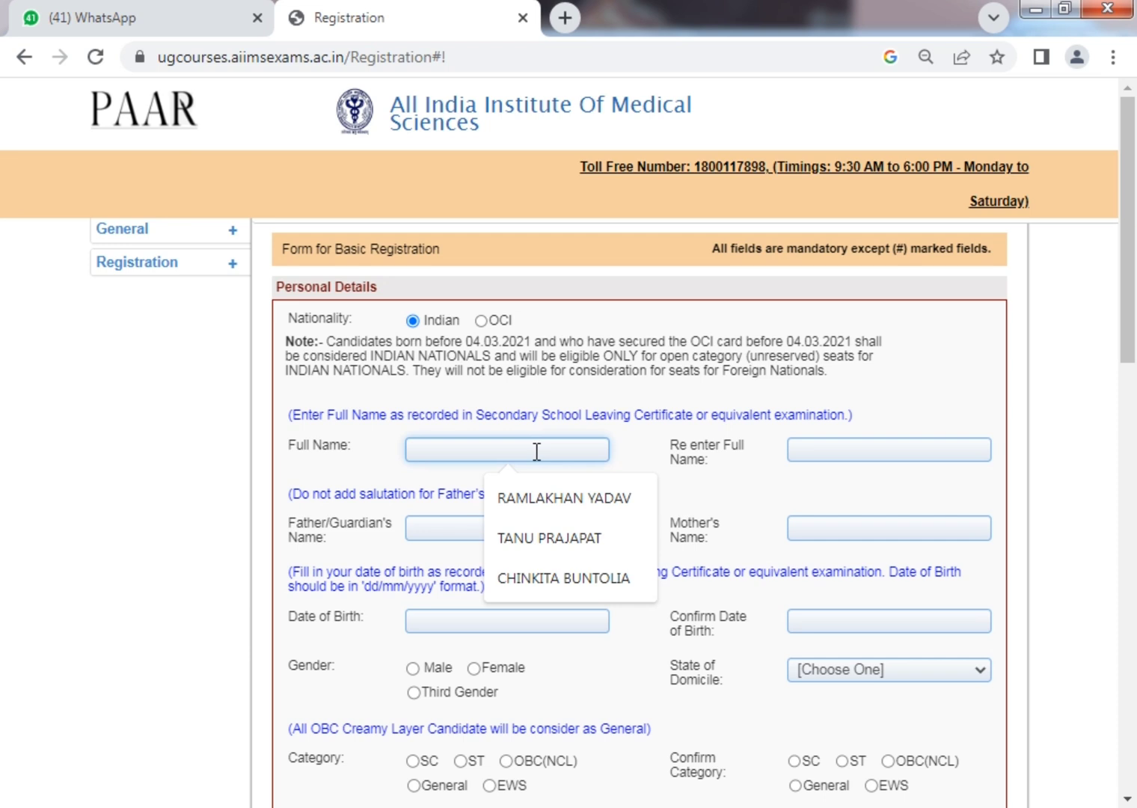
type("MANOJ")
key("ctrl+a")
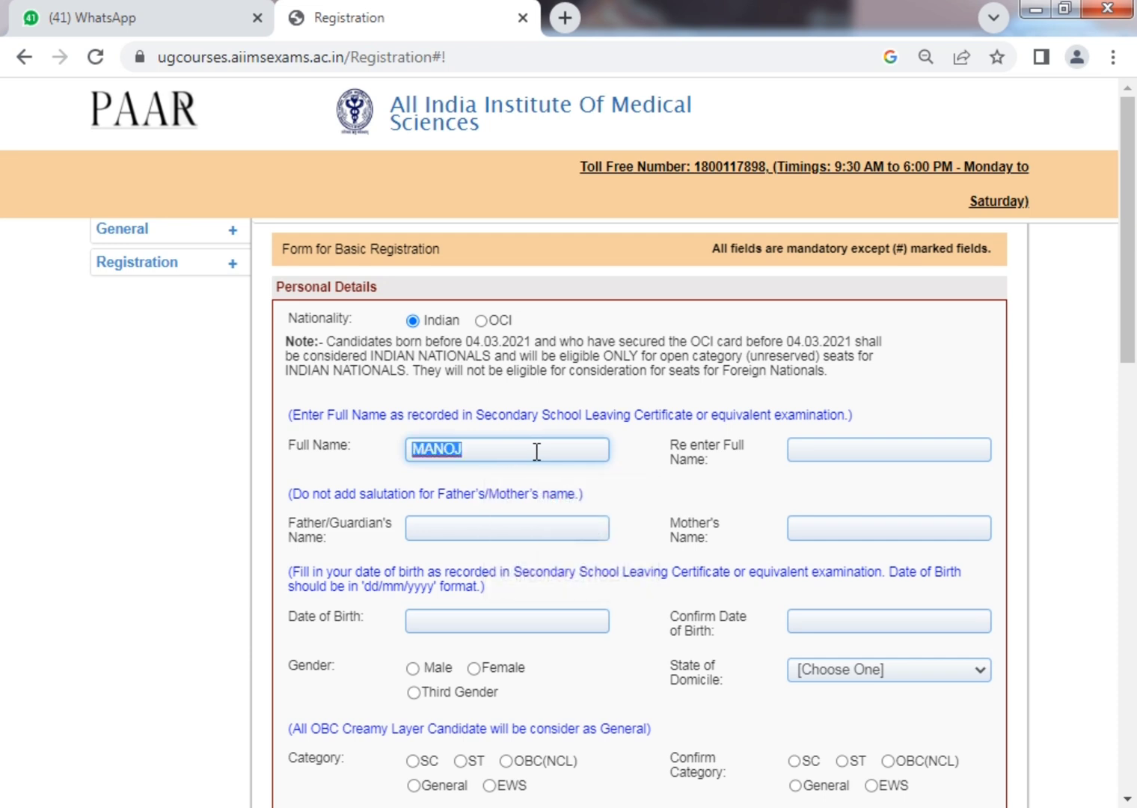
type("Manoj")
key("Tab")
type("MANOJ")
key("Tab")
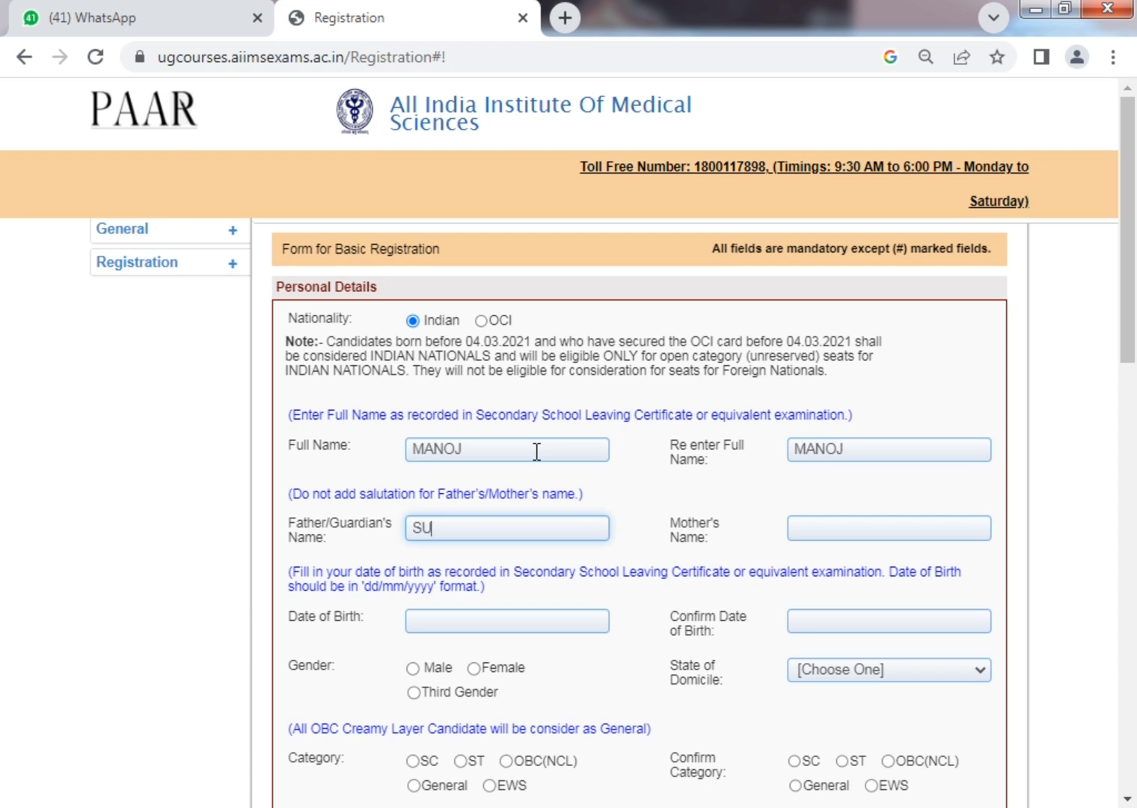
key("Tab")
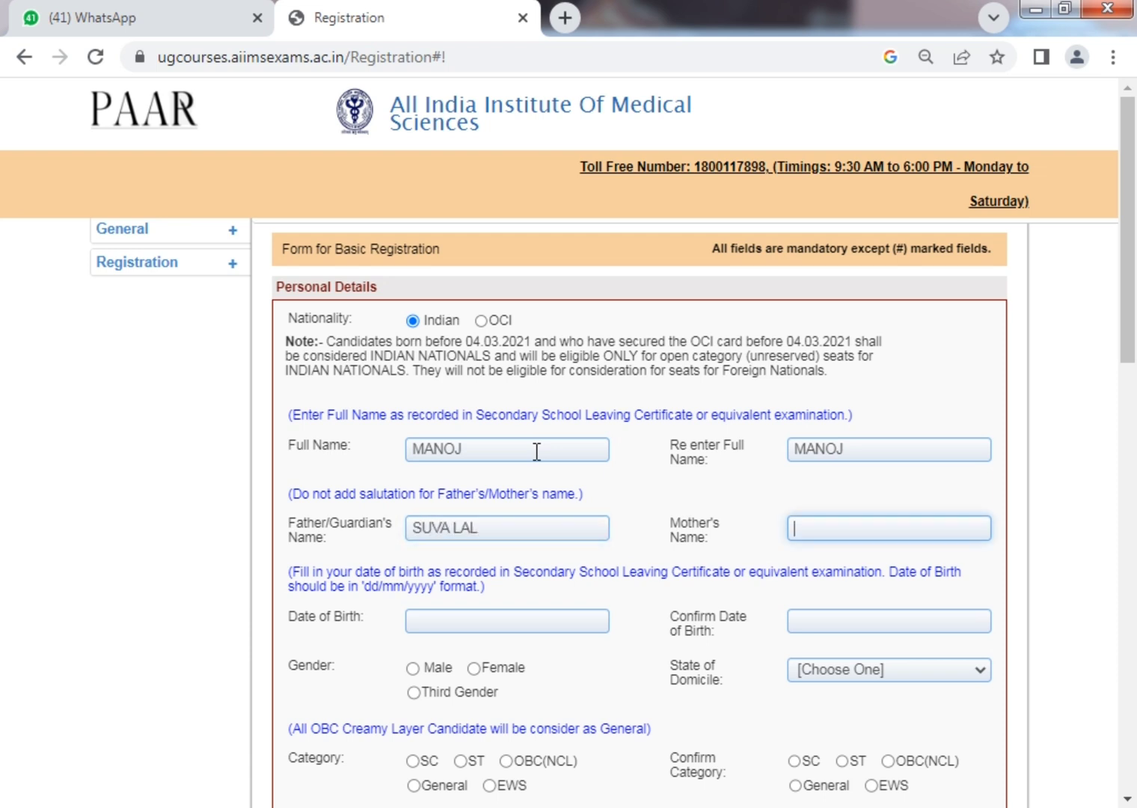
Enter the mother's name, then complete the full name and its confirmation.
type("S")
key("BackSpace")
type("MANG")
key("ctrl+a")
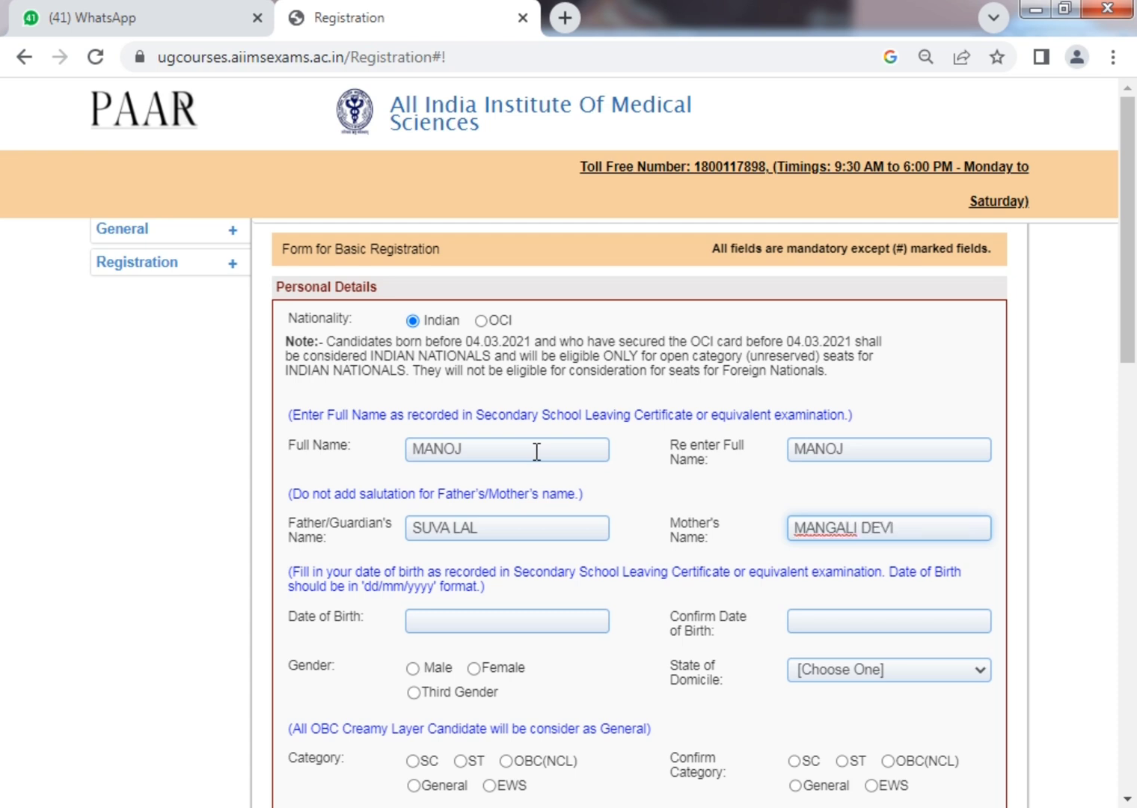
left_click(537, 451)
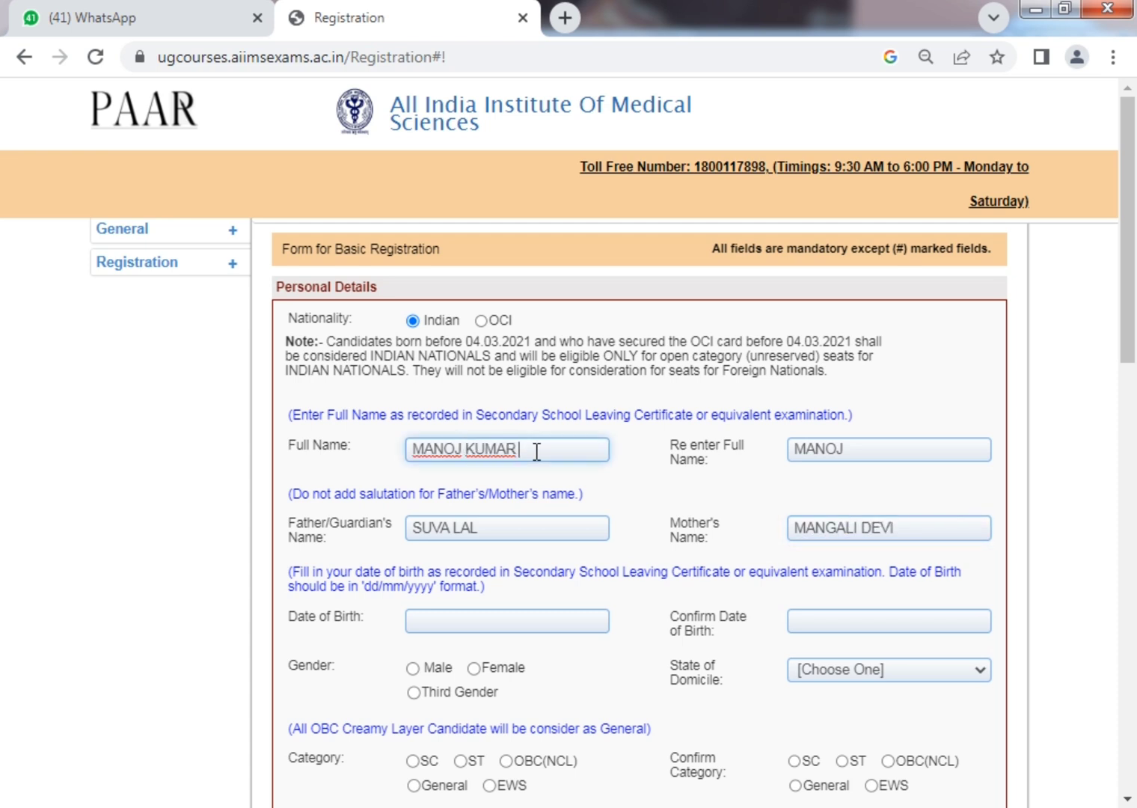
key("Tab")
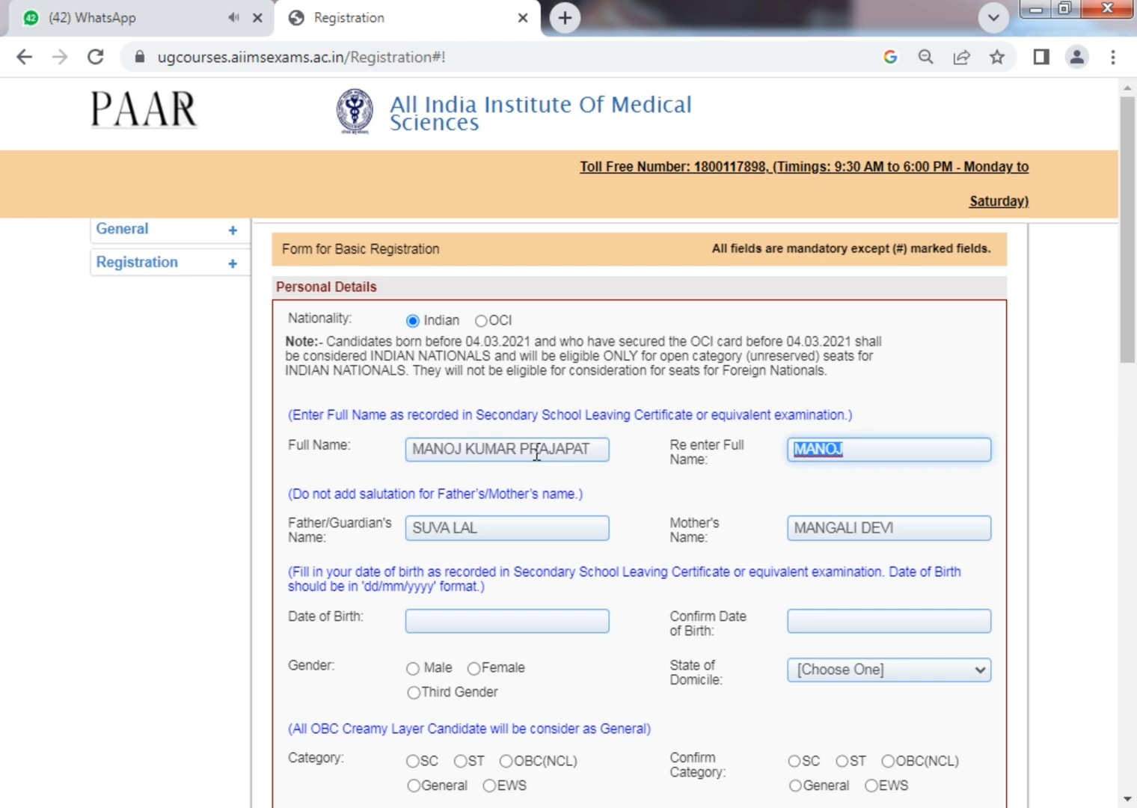
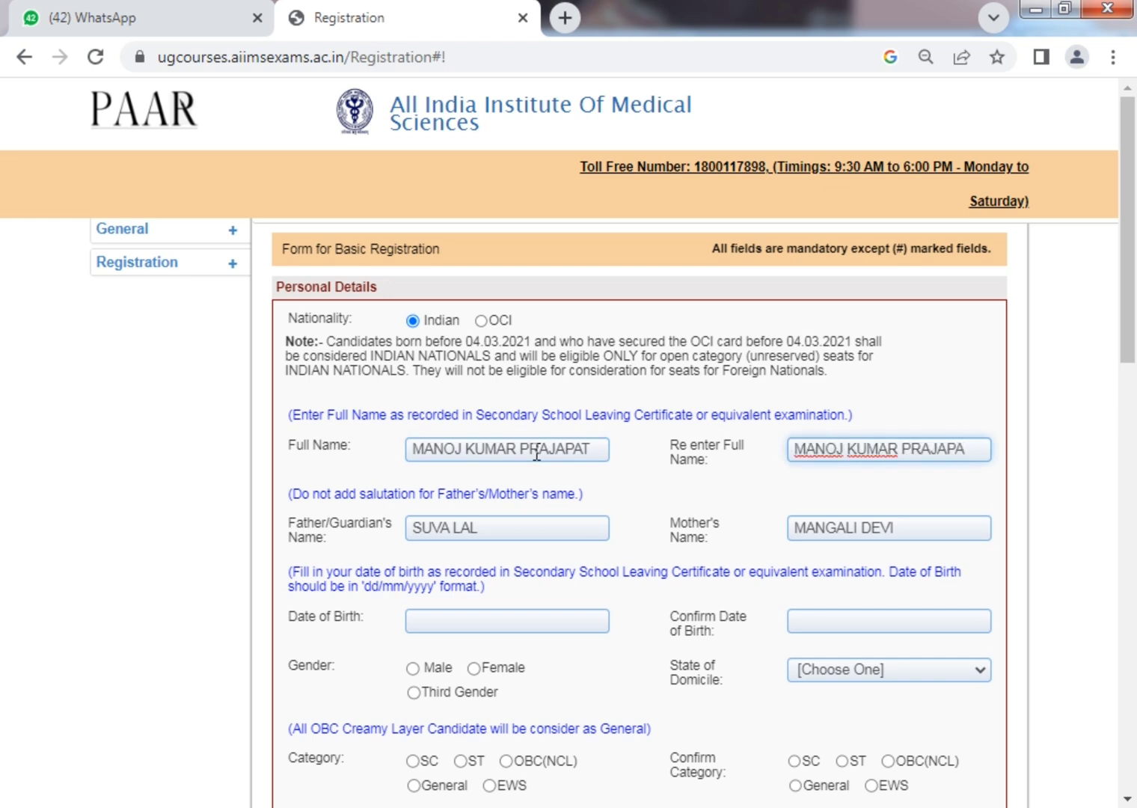
key("Tab")
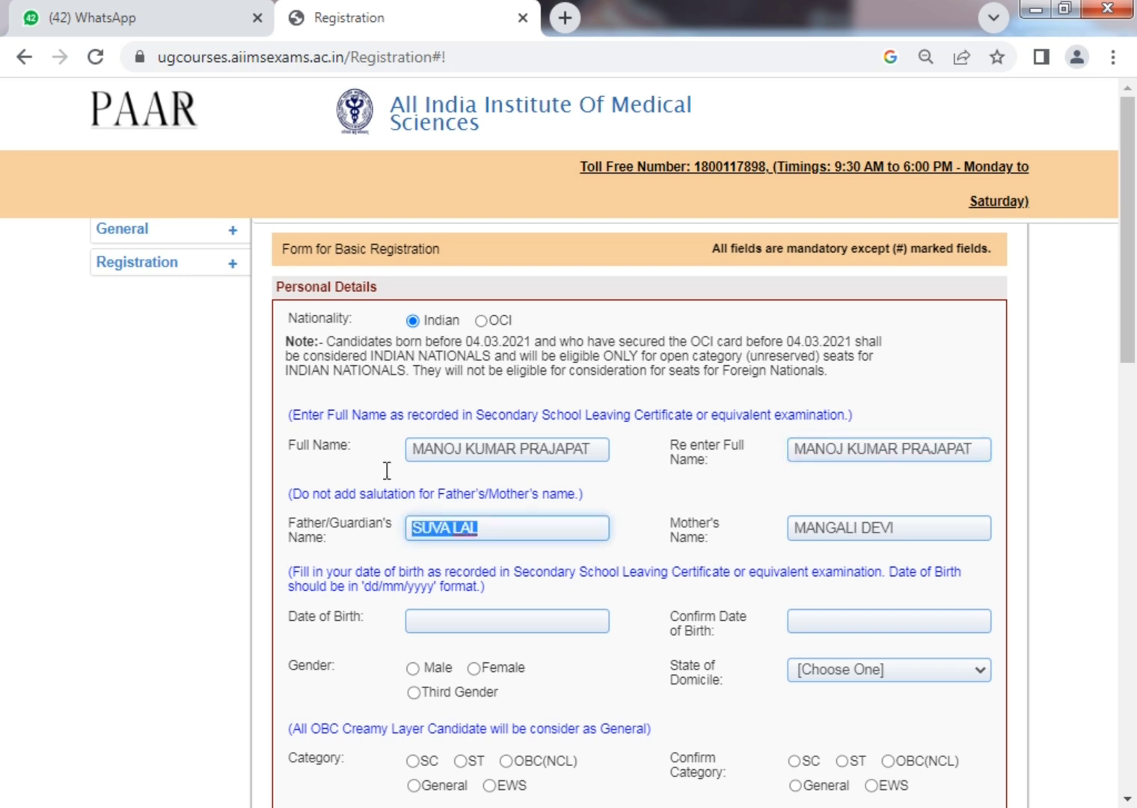
scroll(508, 643, "down", 3)
left_click(534, 308)
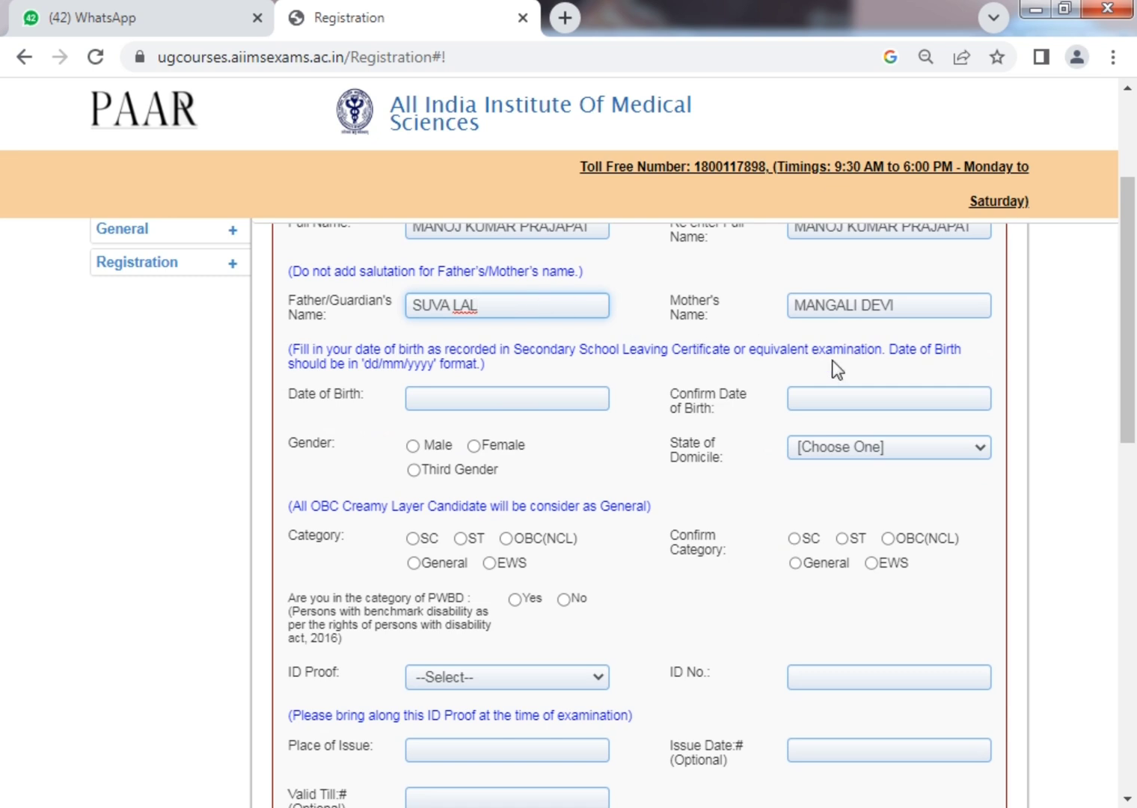
left_click(482, 399)
left_click(591, 432)
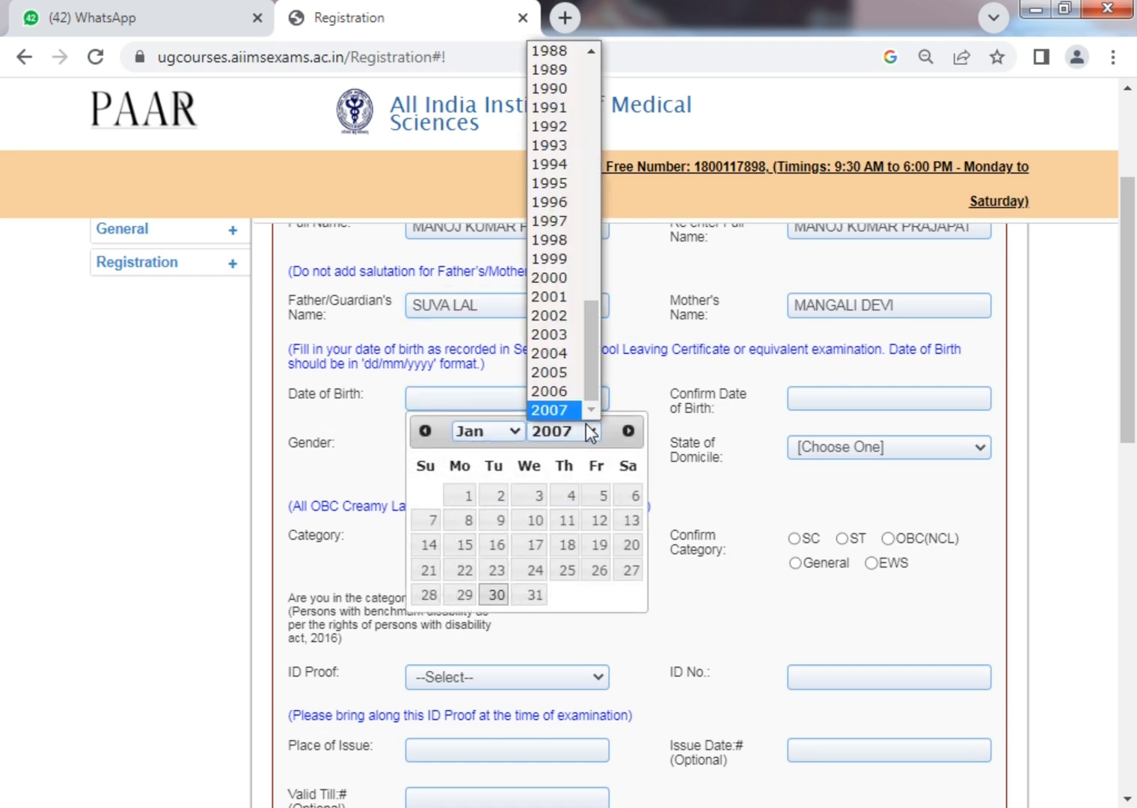
type("1995")
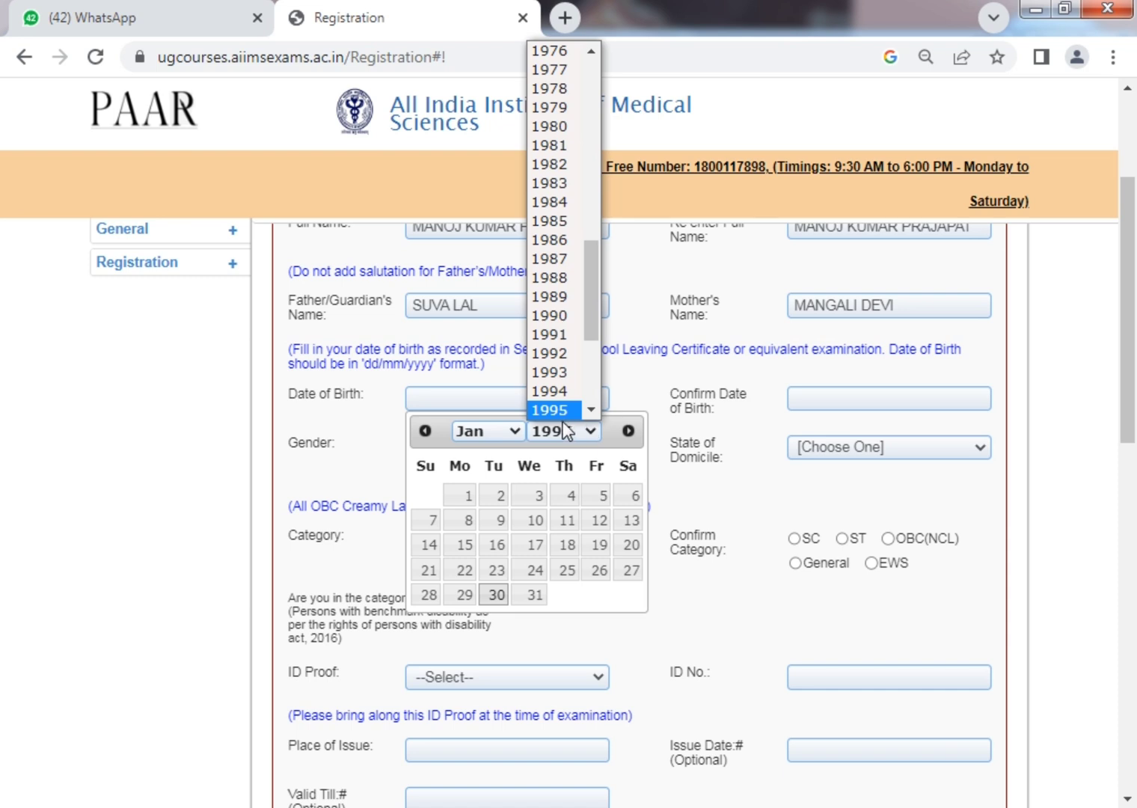
left_click(516, 431)
left_click(516, 431)
left_click(481, 571)
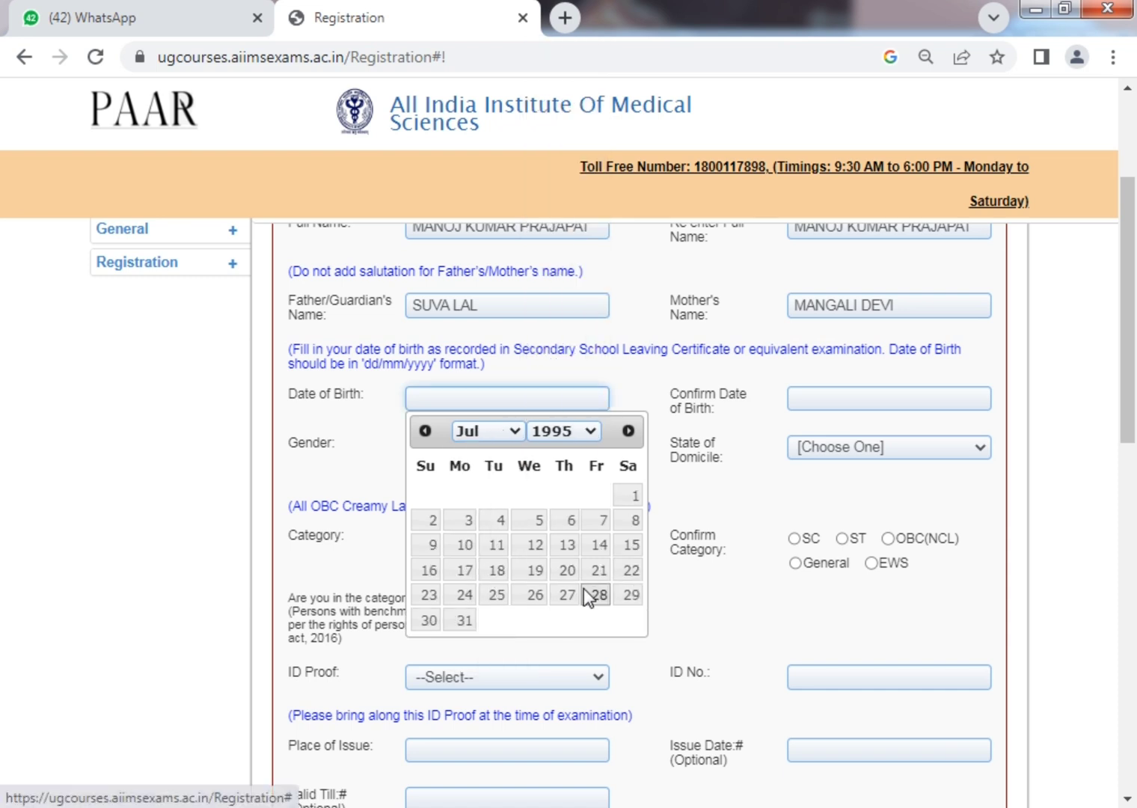
left_click(496, 595)
left_click(825, 398)
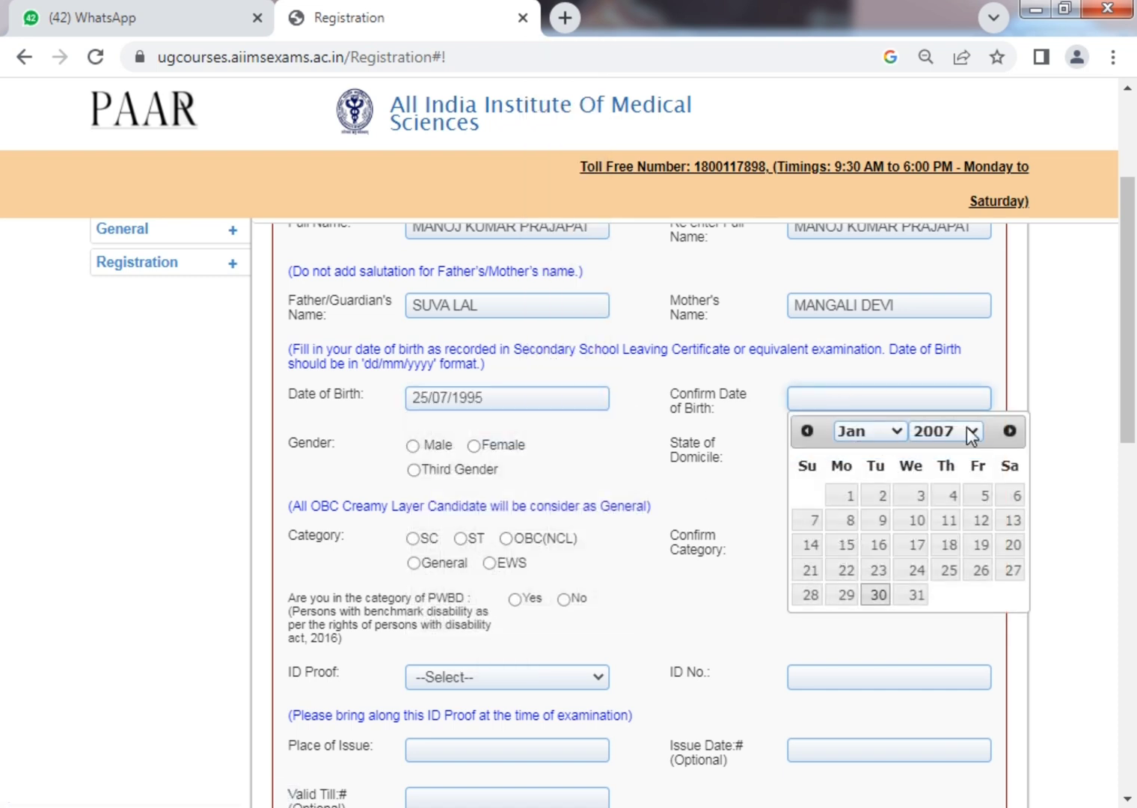
left_click(968, 428)
type("1995")
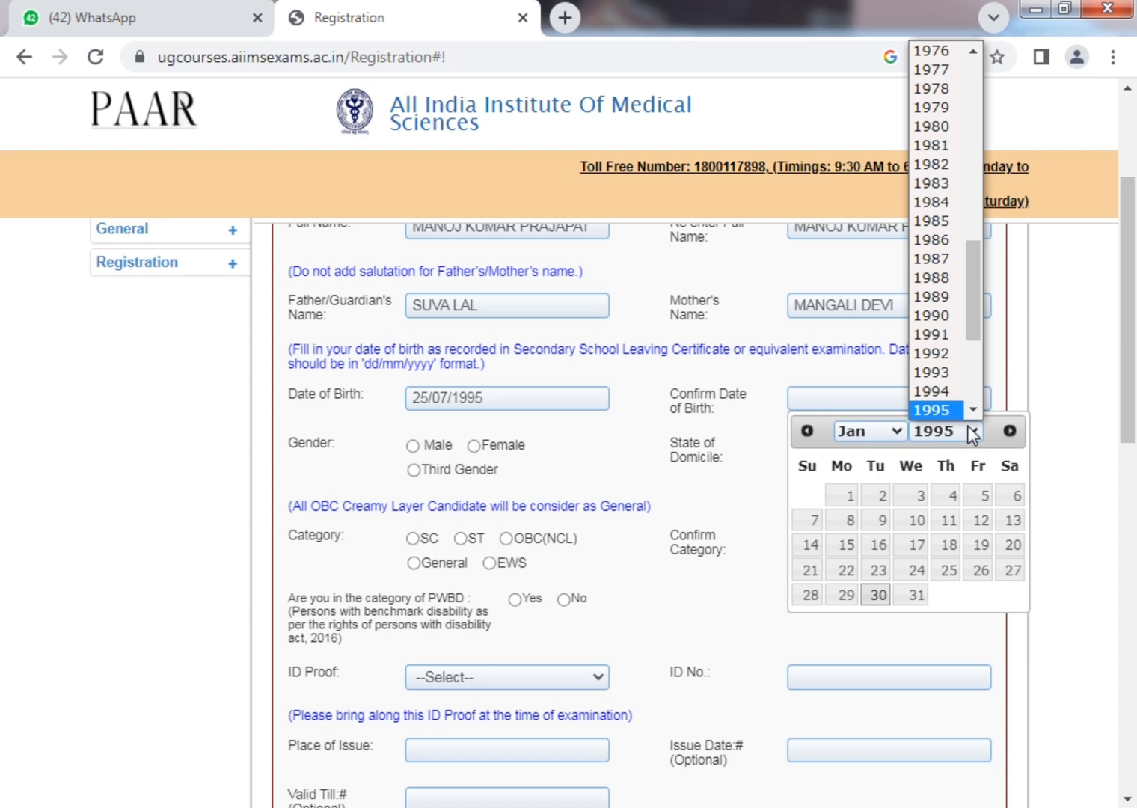
left_click(899, 431)
left_click(899, 430)
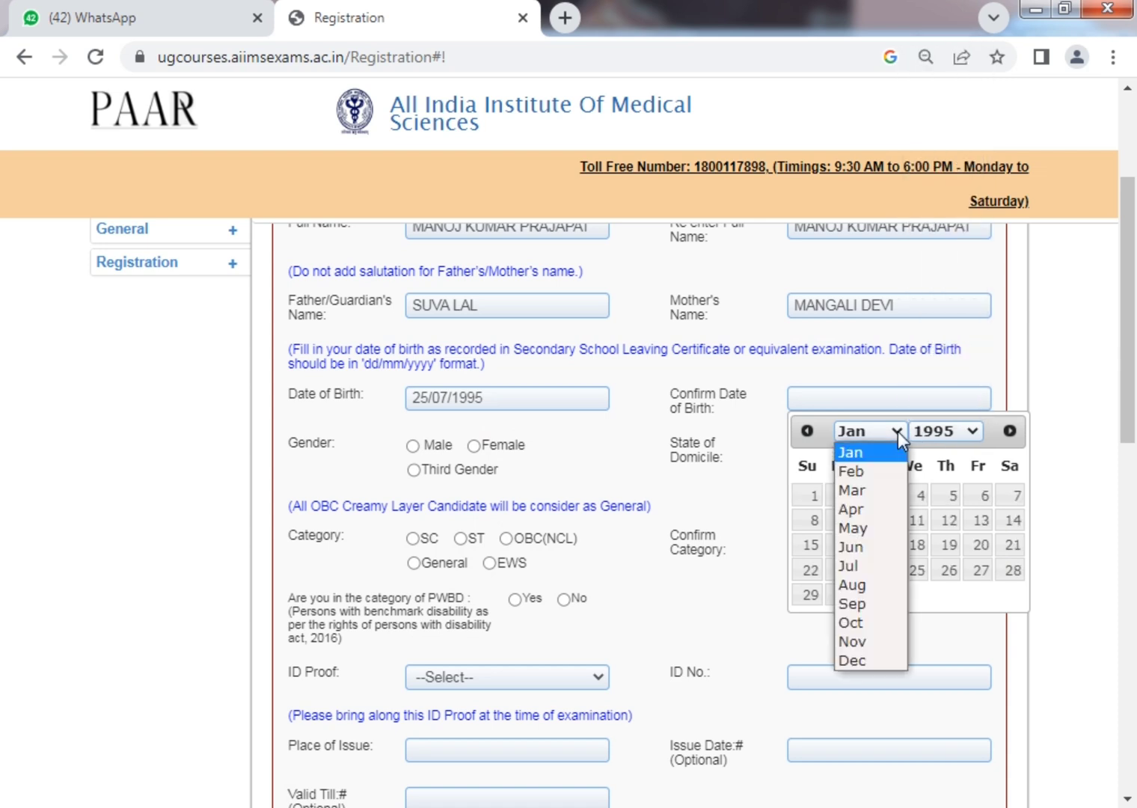
left_click(873, 573)
left_click(871, 595)
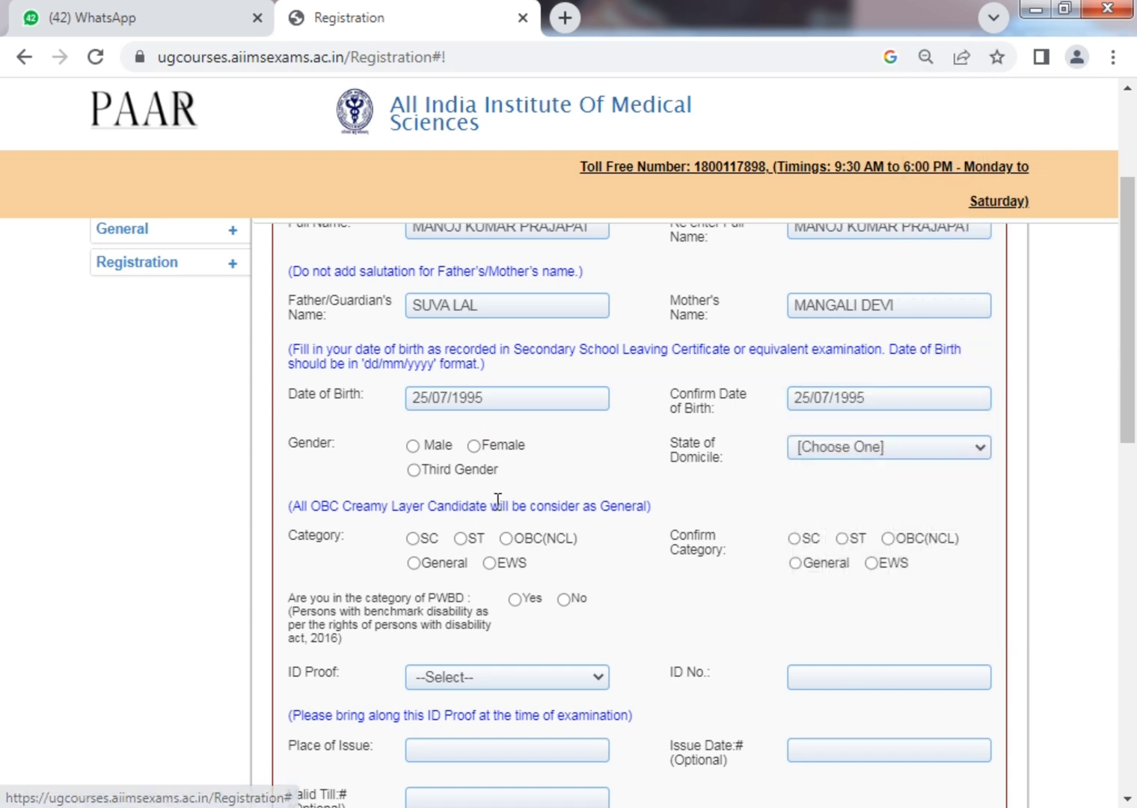
Select Male gender, RAJASTHAN as domicile and OBC(NCL) in both category rows.
left_click(433, 448)
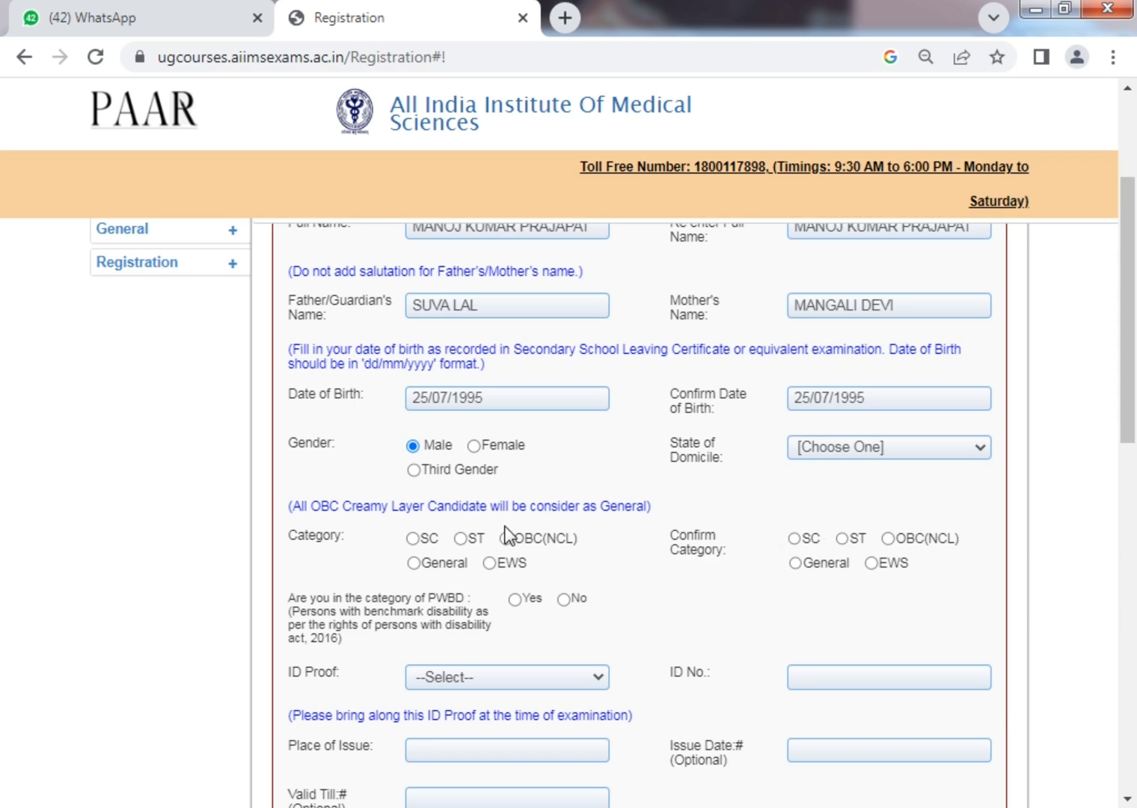
left_click(902, 449)
key("r")
key("Return")
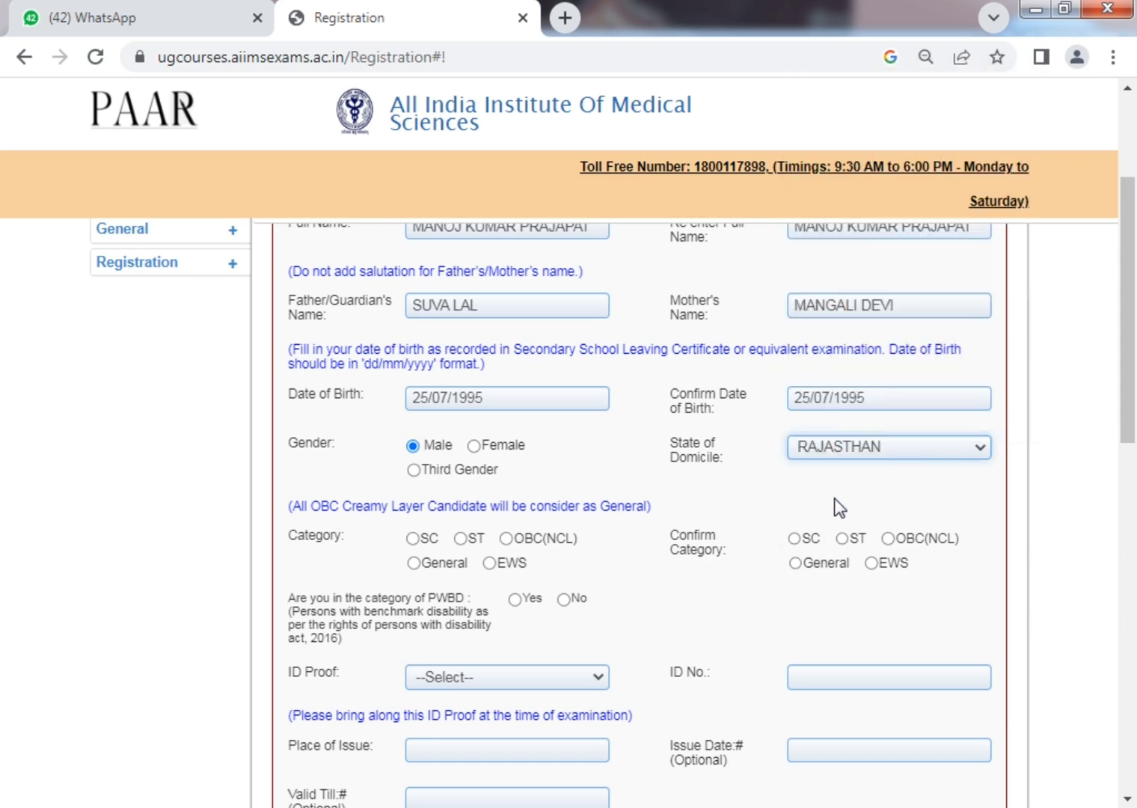
left_click(523, 540)
left_click(907, 538)
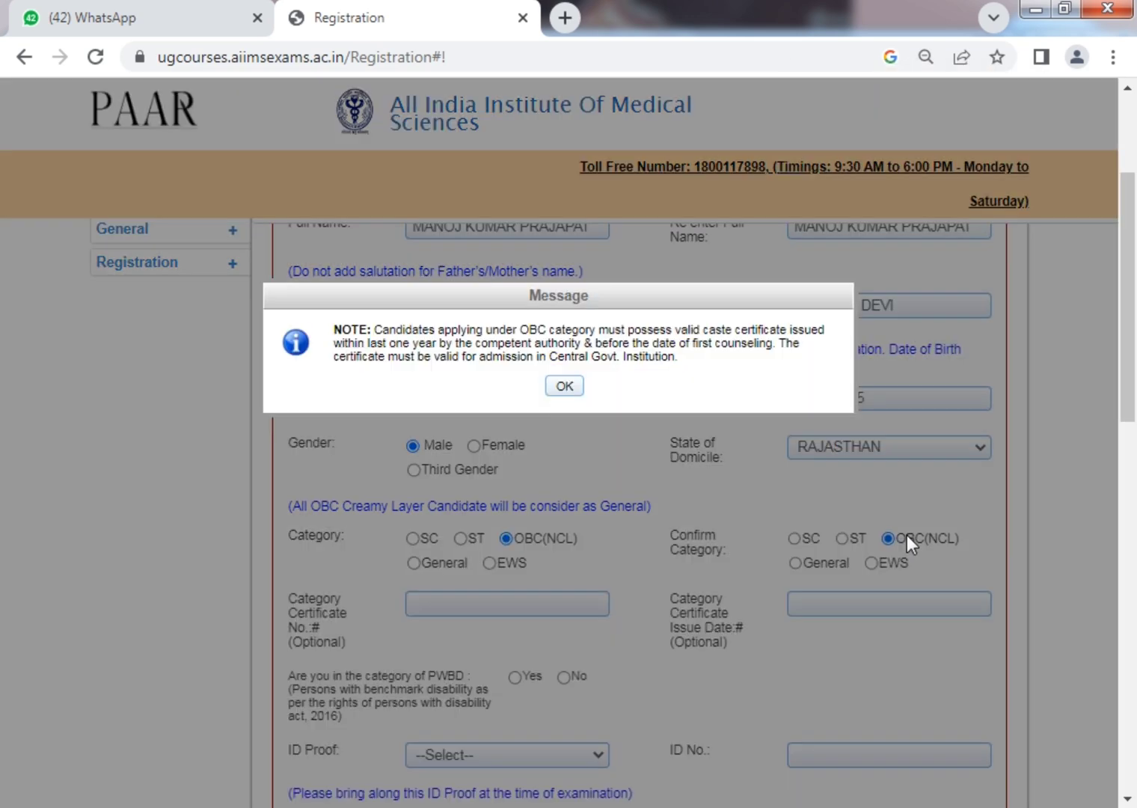
left_click(566, 384)
scroll(433, 441, "down", 3)
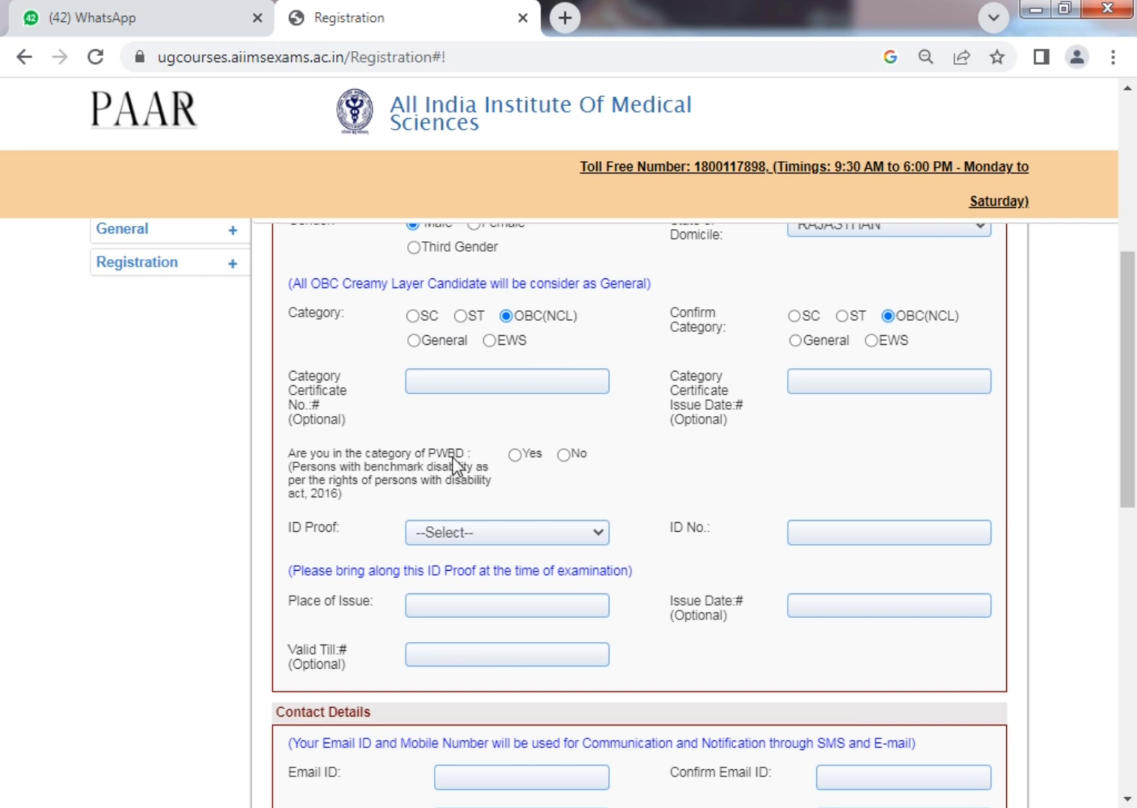
Answer the PWBD question No after briefly choosing Yes.
left_click(554, 381)
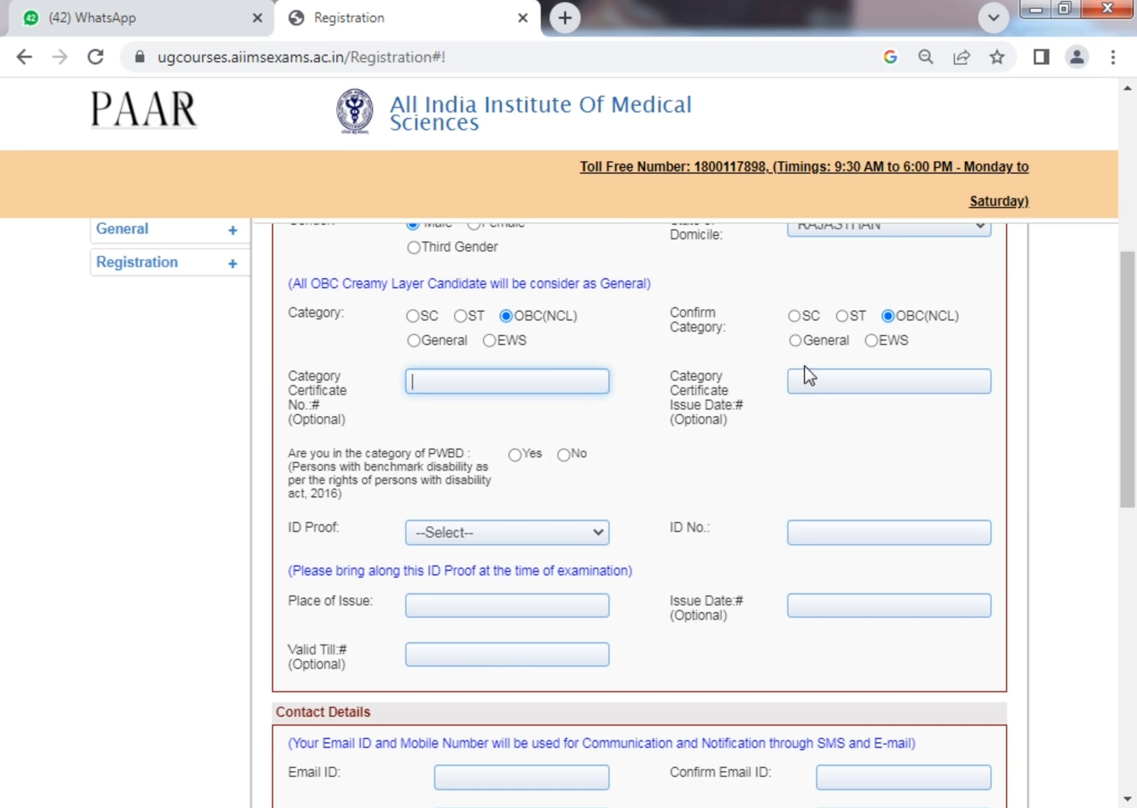
left_click(823, 373)
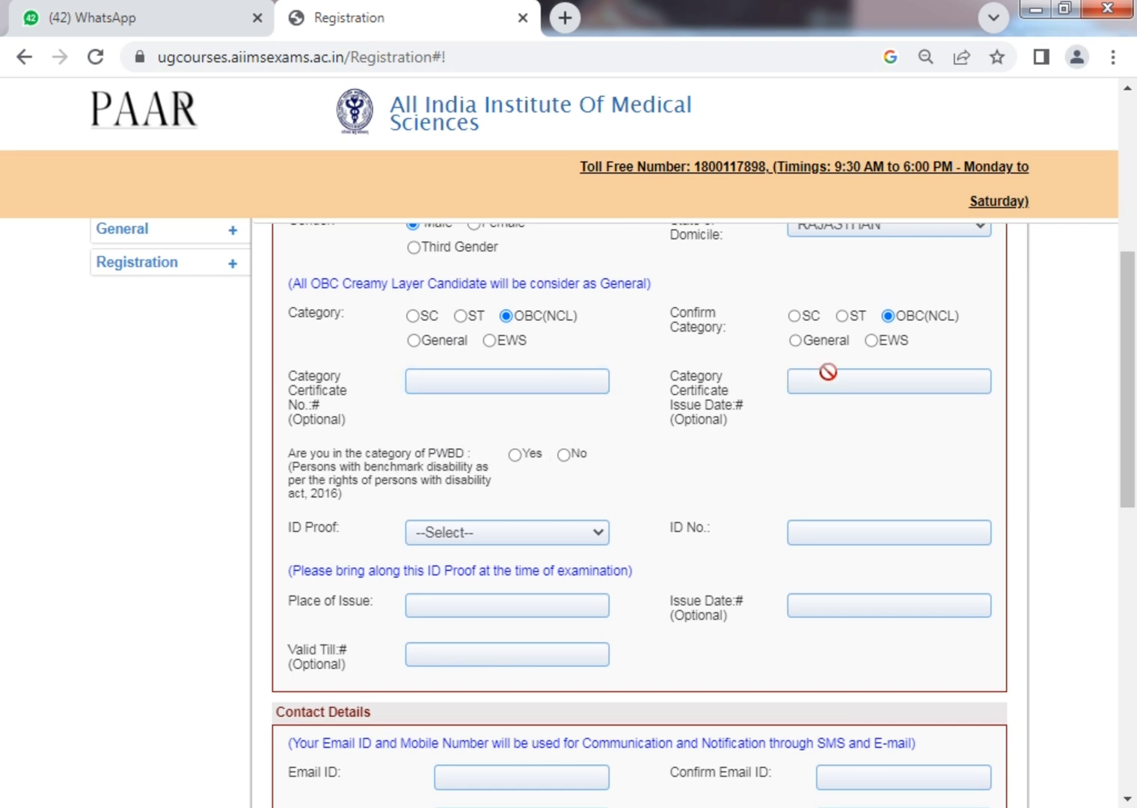
left_click(746, 419)
scroll(569, 430, "down", 3)
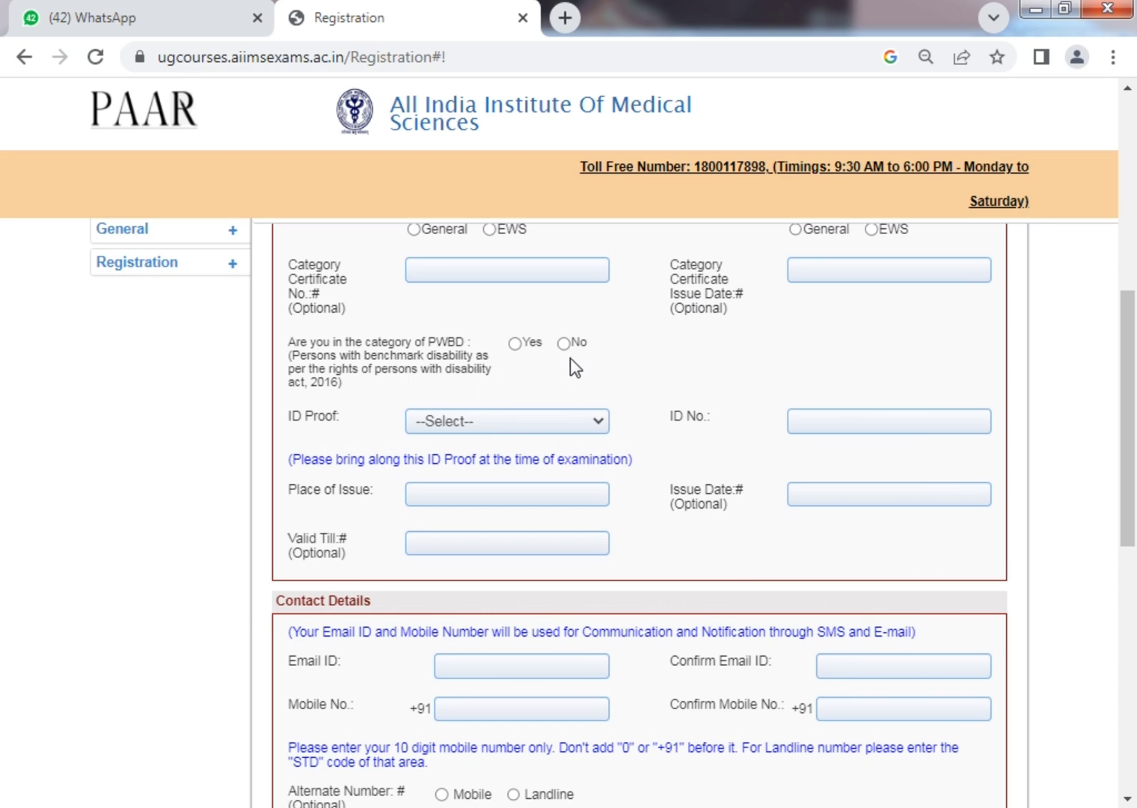
left_click(515, 344)
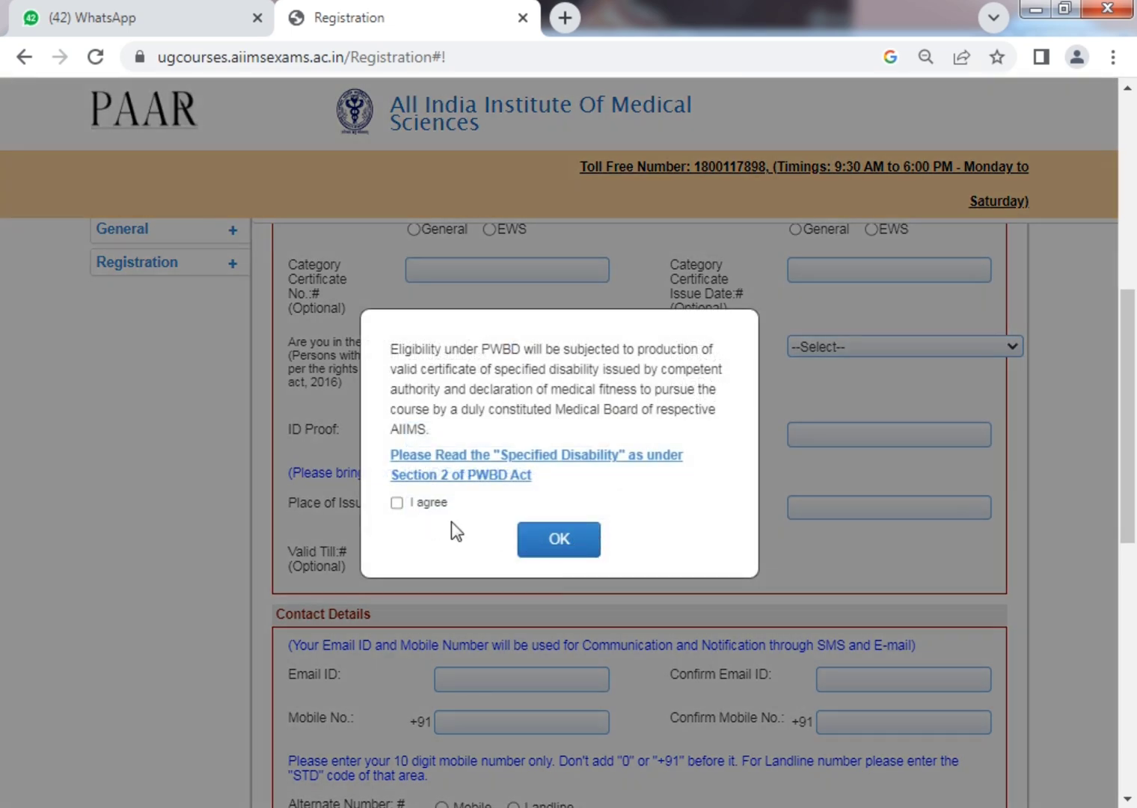
left_click(397, 503)
left_click(558, 539)
left_click(868, 346)
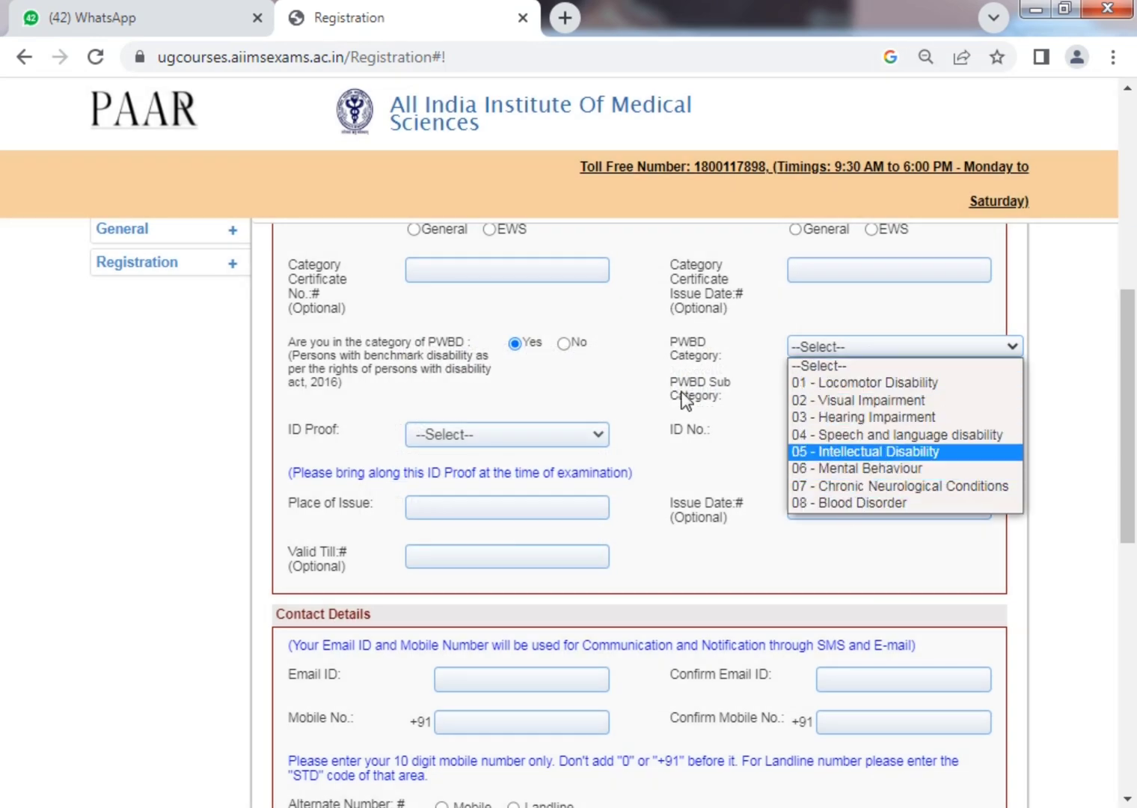
left_click(563, 344)
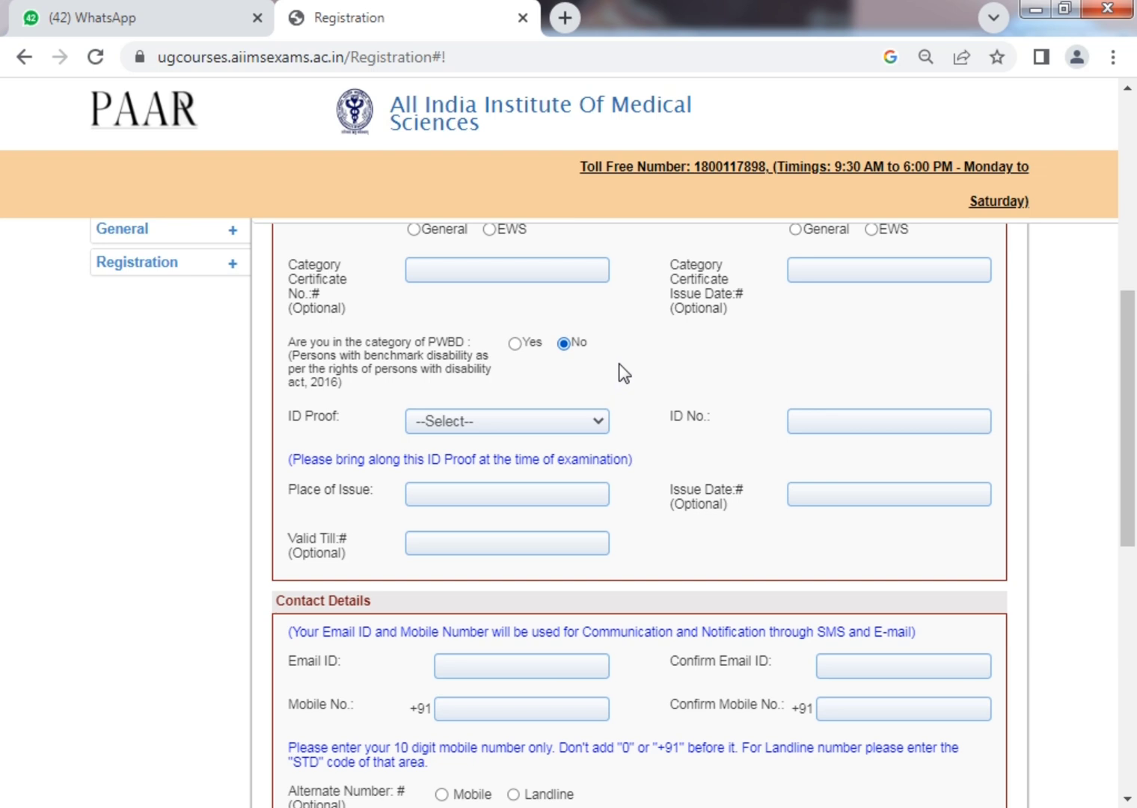
Choose Aadhar Card as the ID proof and enter the Aadhaar number.
left_click(574, 426)
left_click(536, 458)
left_click(858, 432)
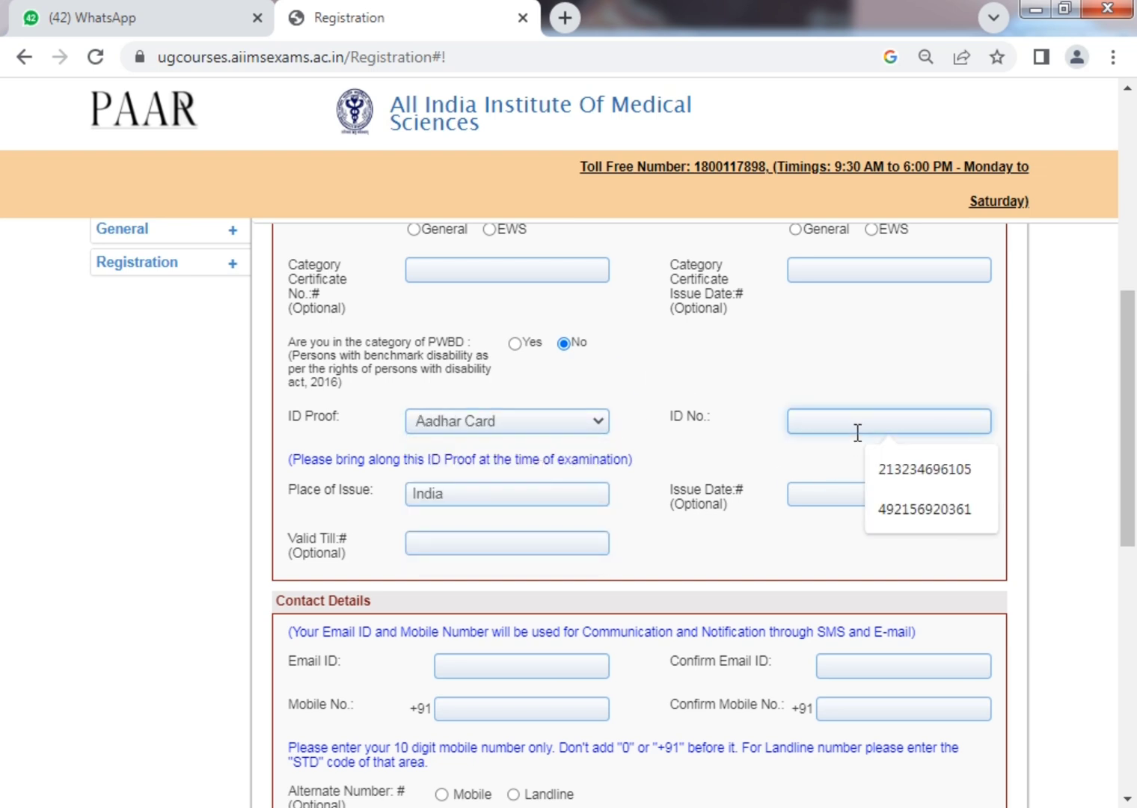
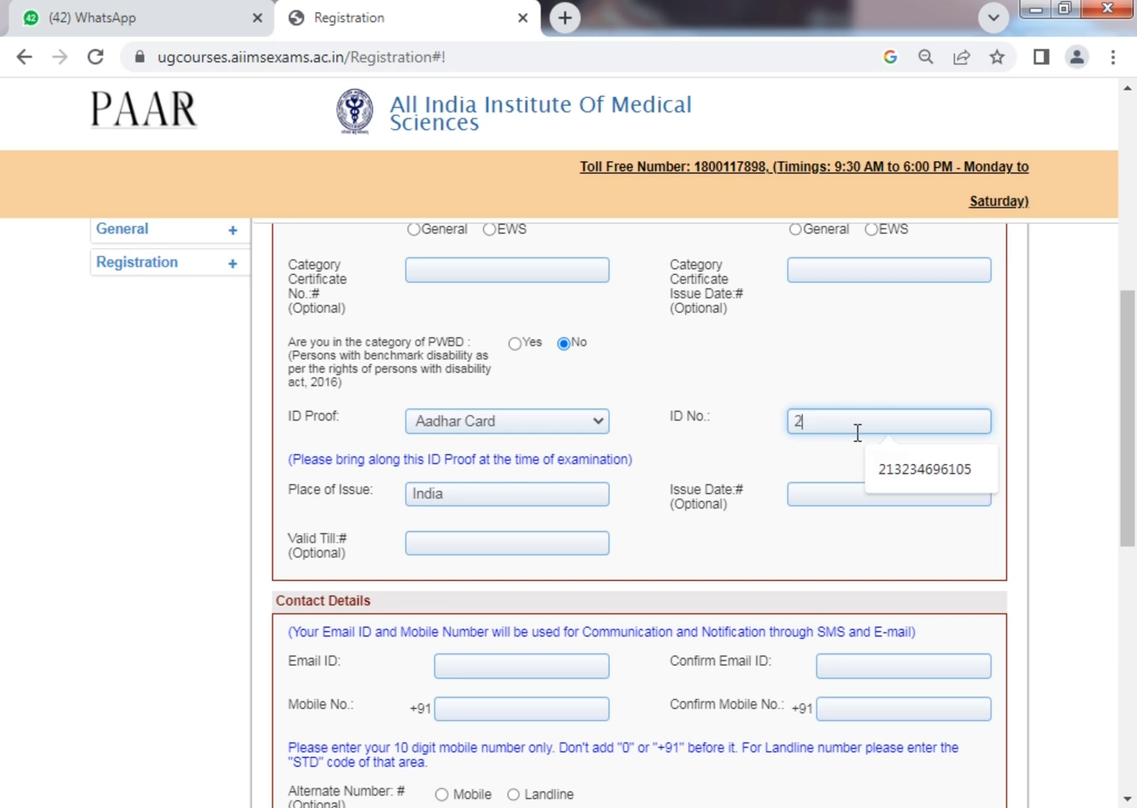
key("ctrl+a")
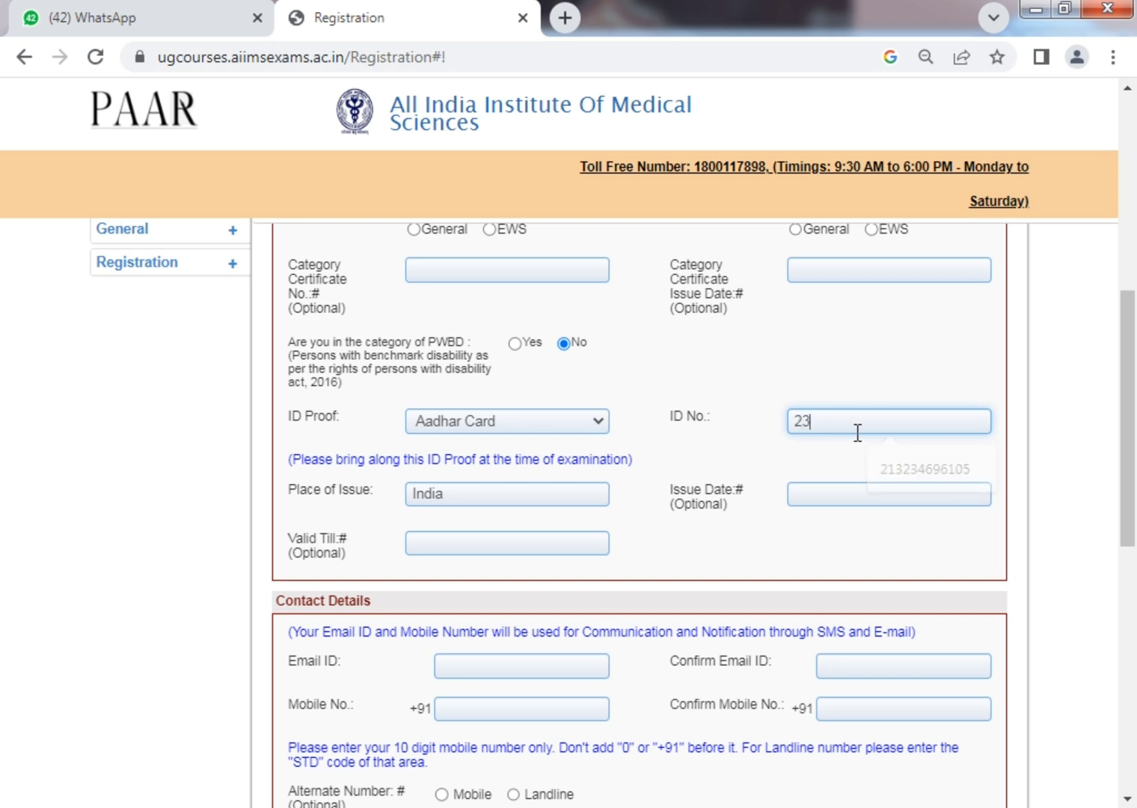
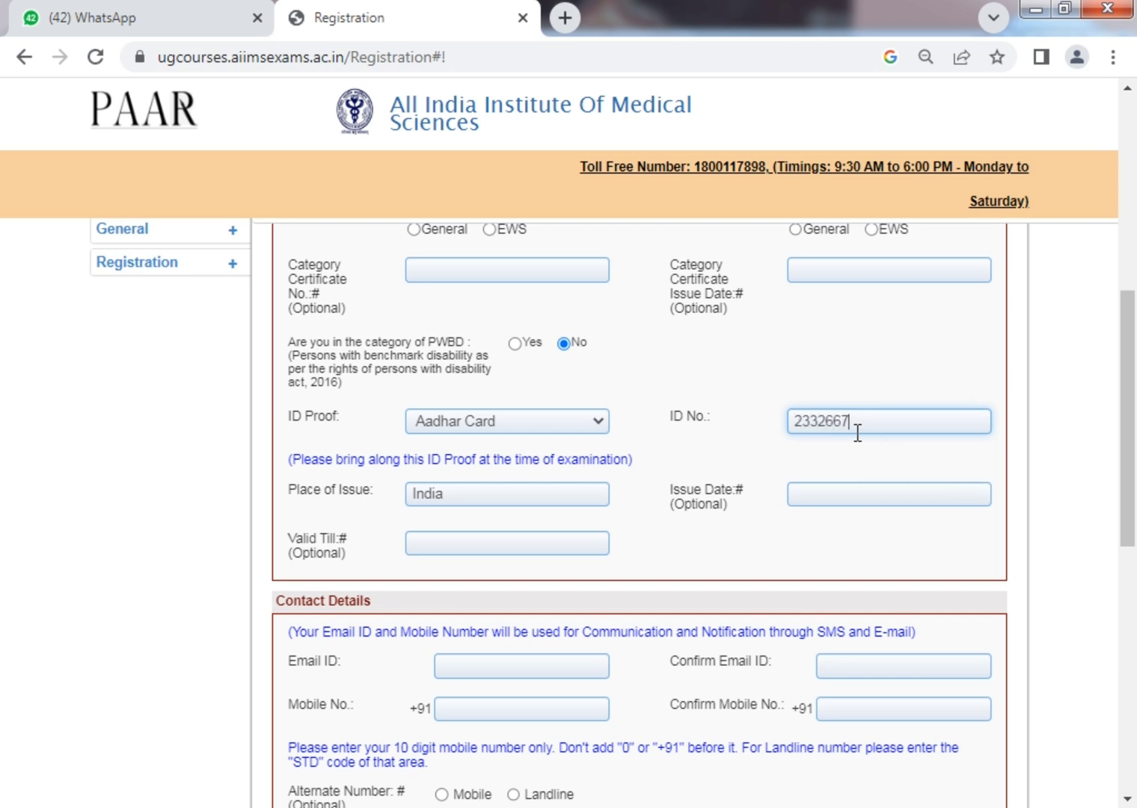
key("ctrl+a")
key("Tab")
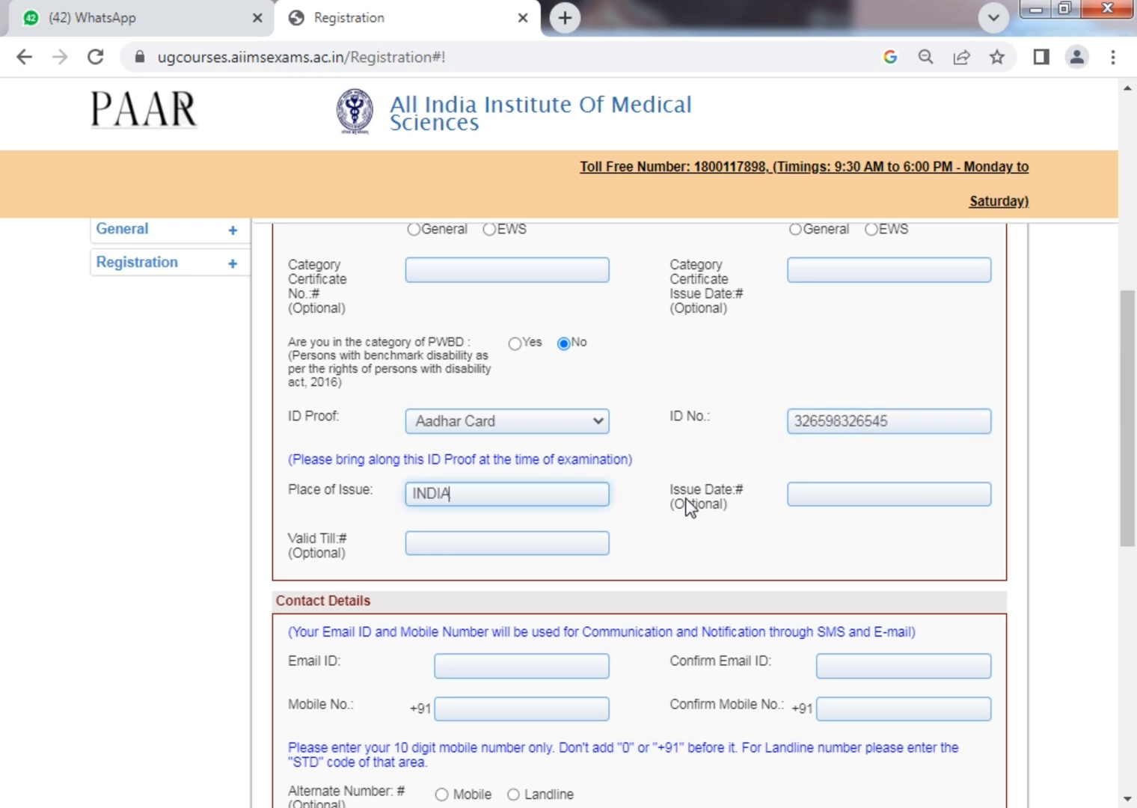
Enter the candidate's e-mail address and its confirmation in Contact Details.
left_click(735, 513)
scroll(445, 494, "down", 4)
left_click(541, 336)
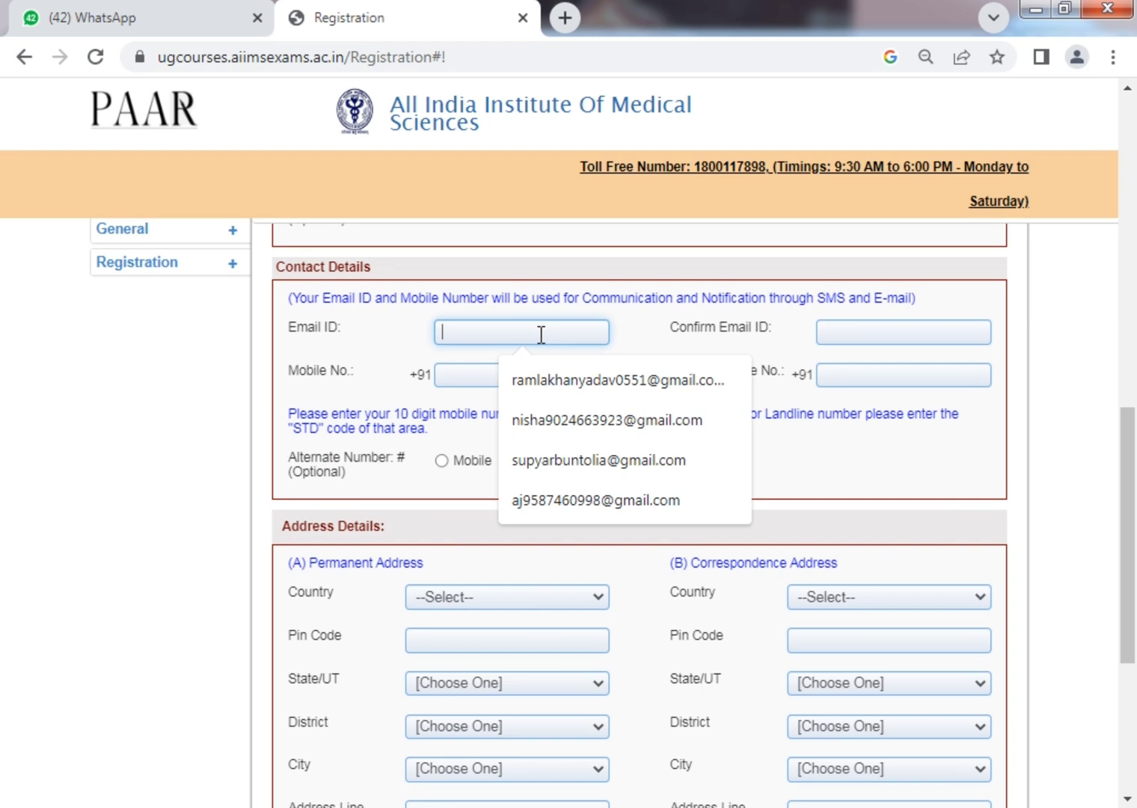
type("su")
key("BackSpace")
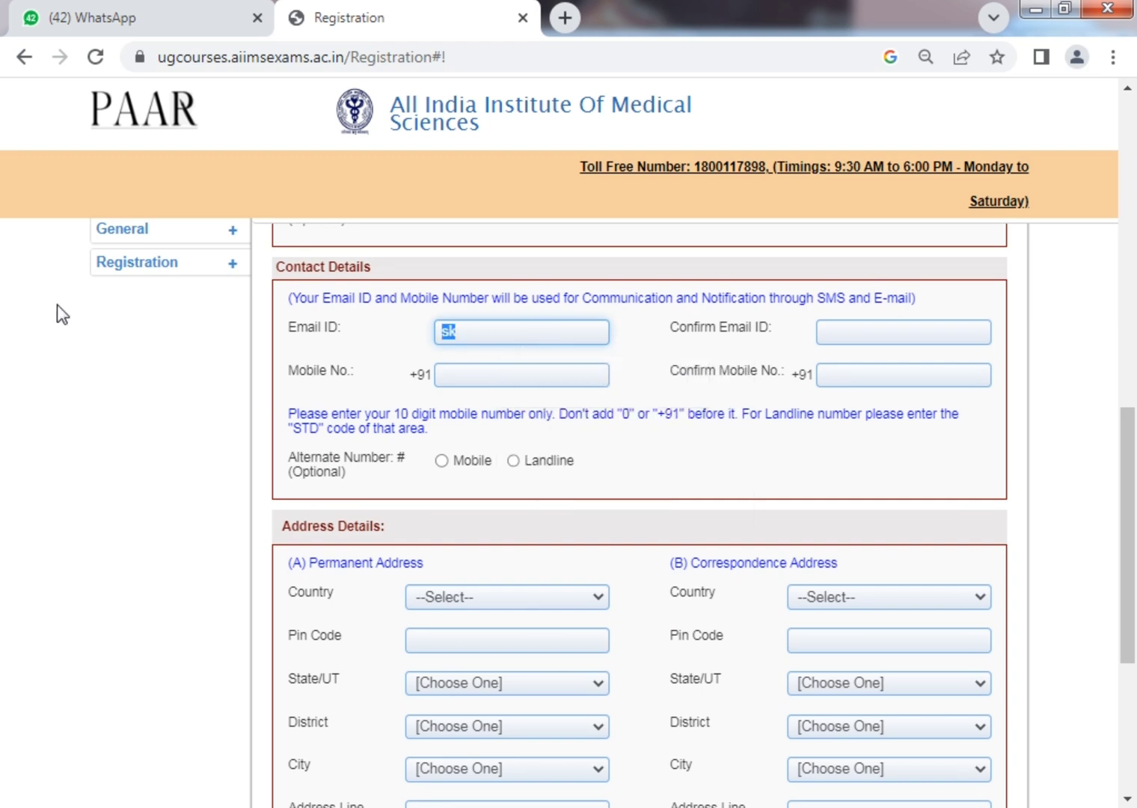
type("kc")
key("ctrl+a")
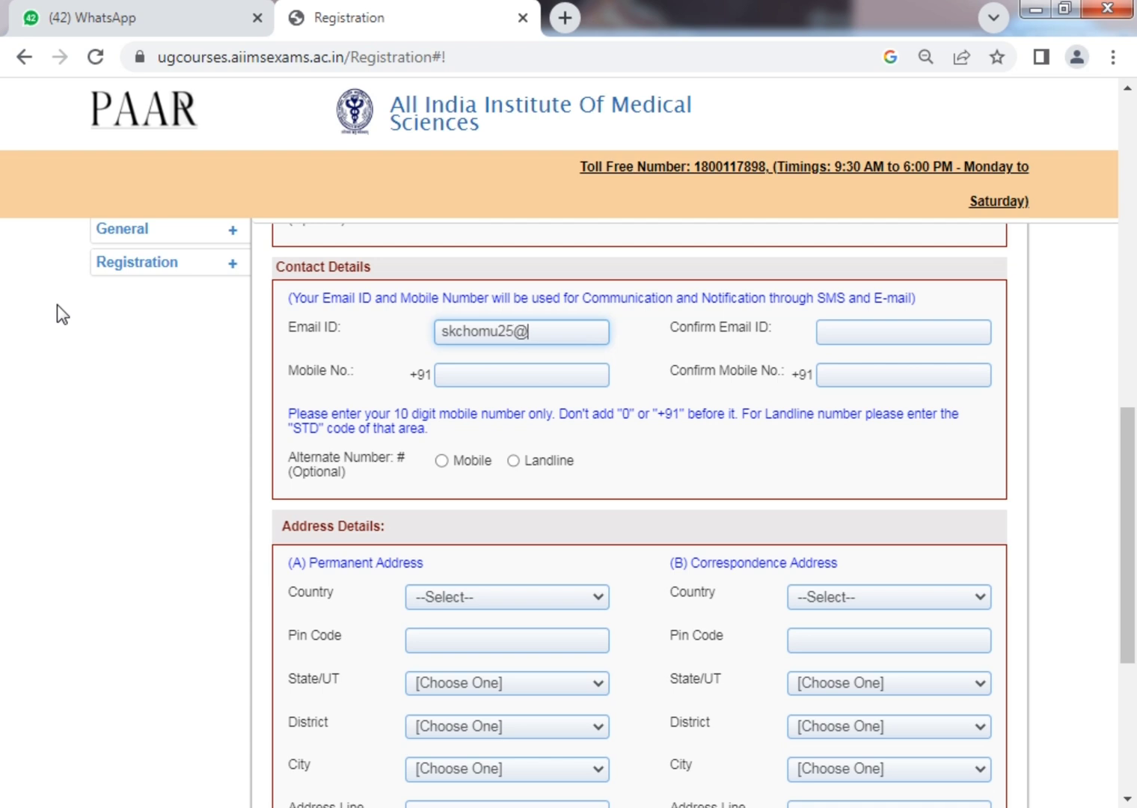
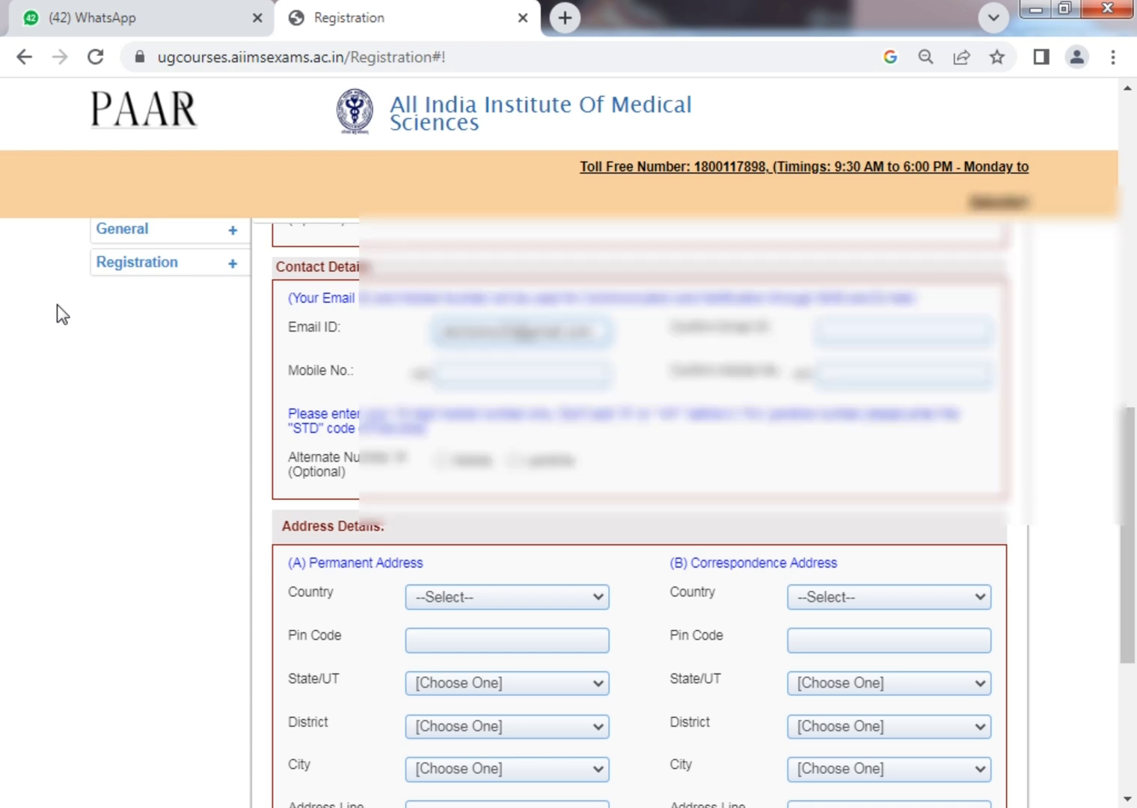
key("Tab")
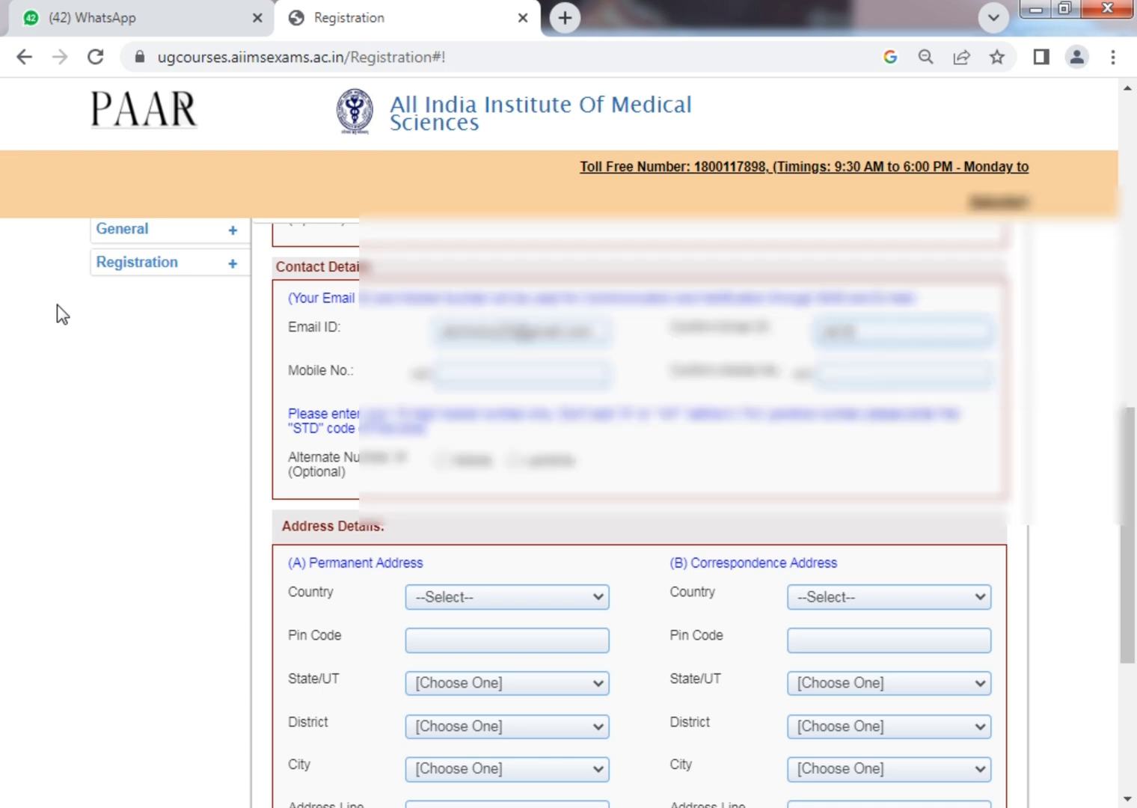
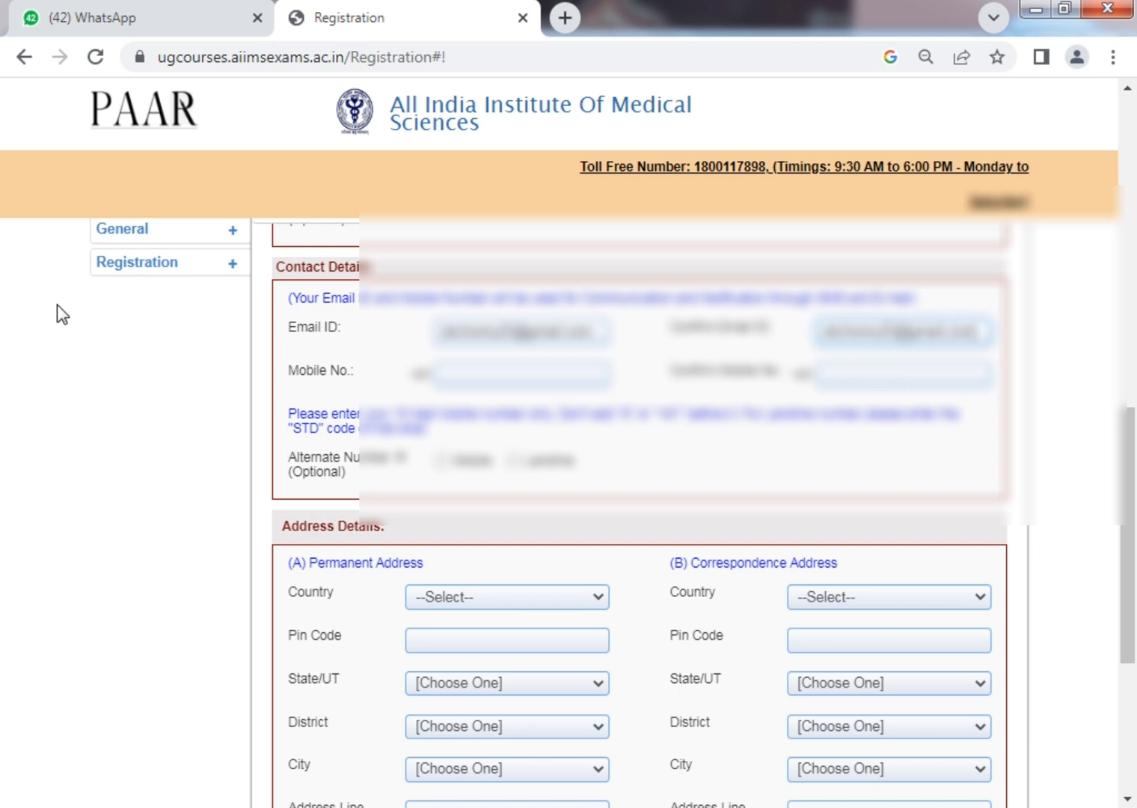
key("Tab")
Enter the mobile number, its confirmation, and an alternate mobile number.
left_click(442, 460)
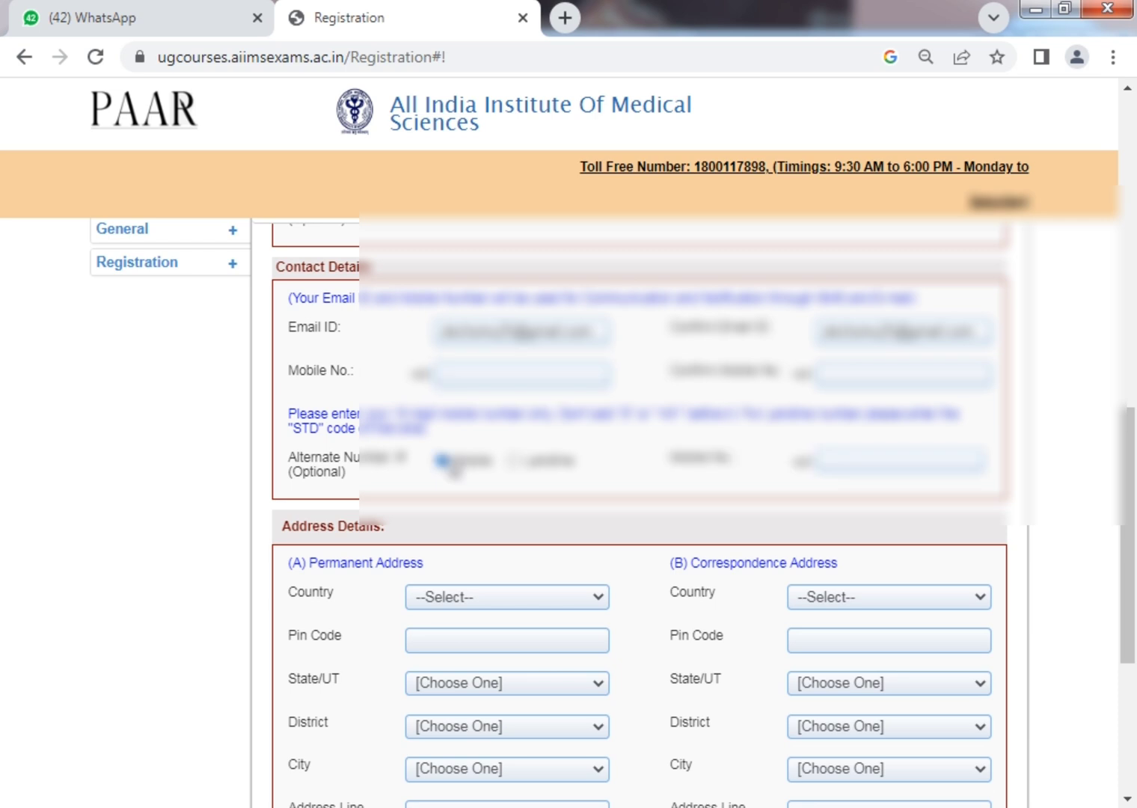
left_click(507, 367)
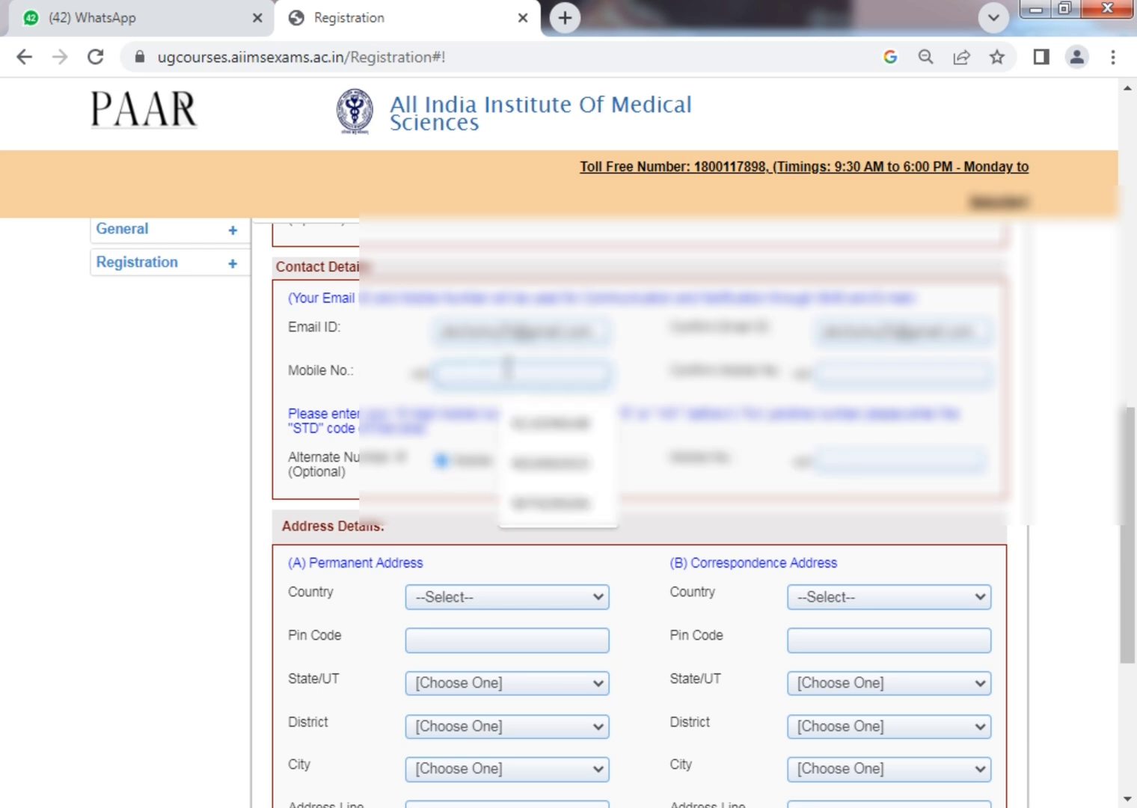
key("ctrl+a")
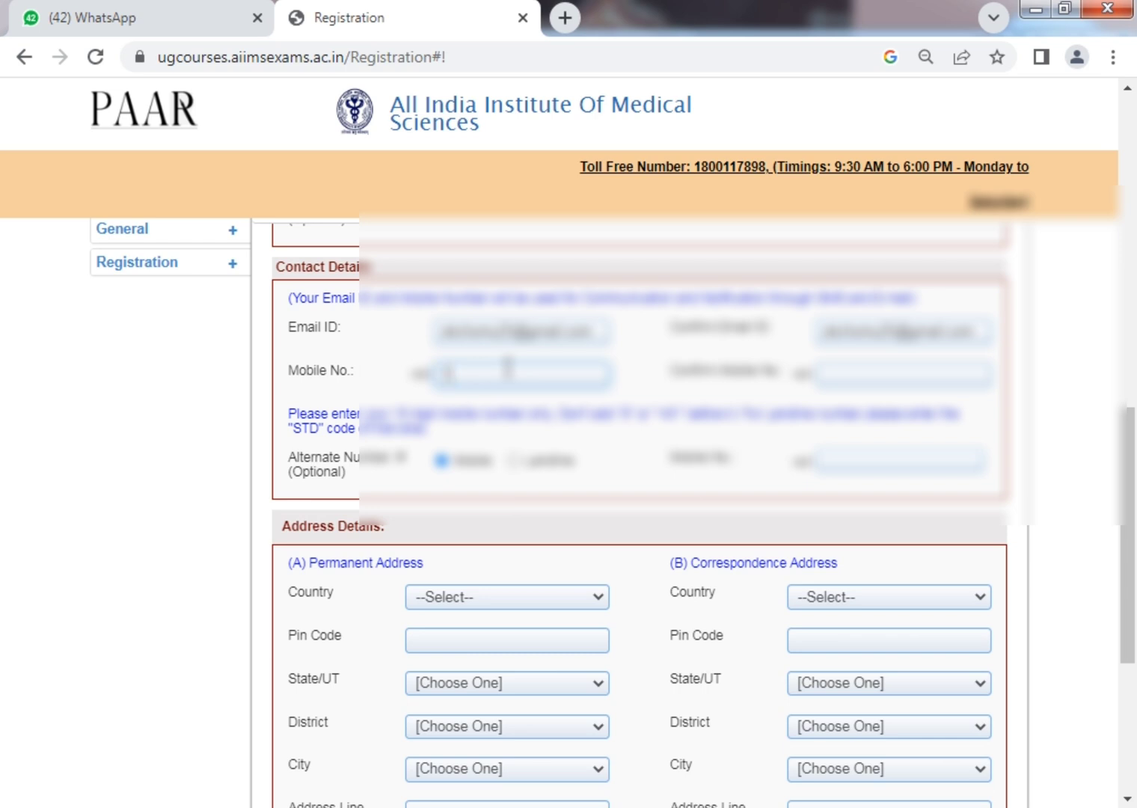
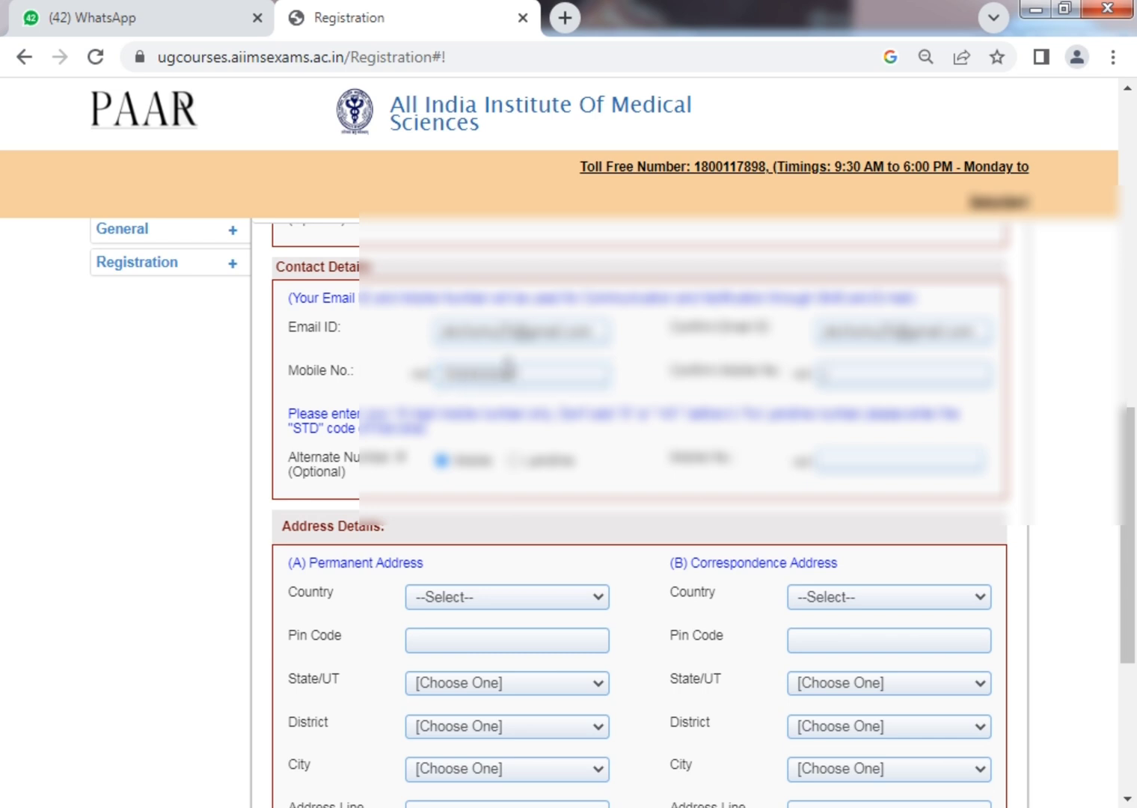
key("Tab")
key("Tab")
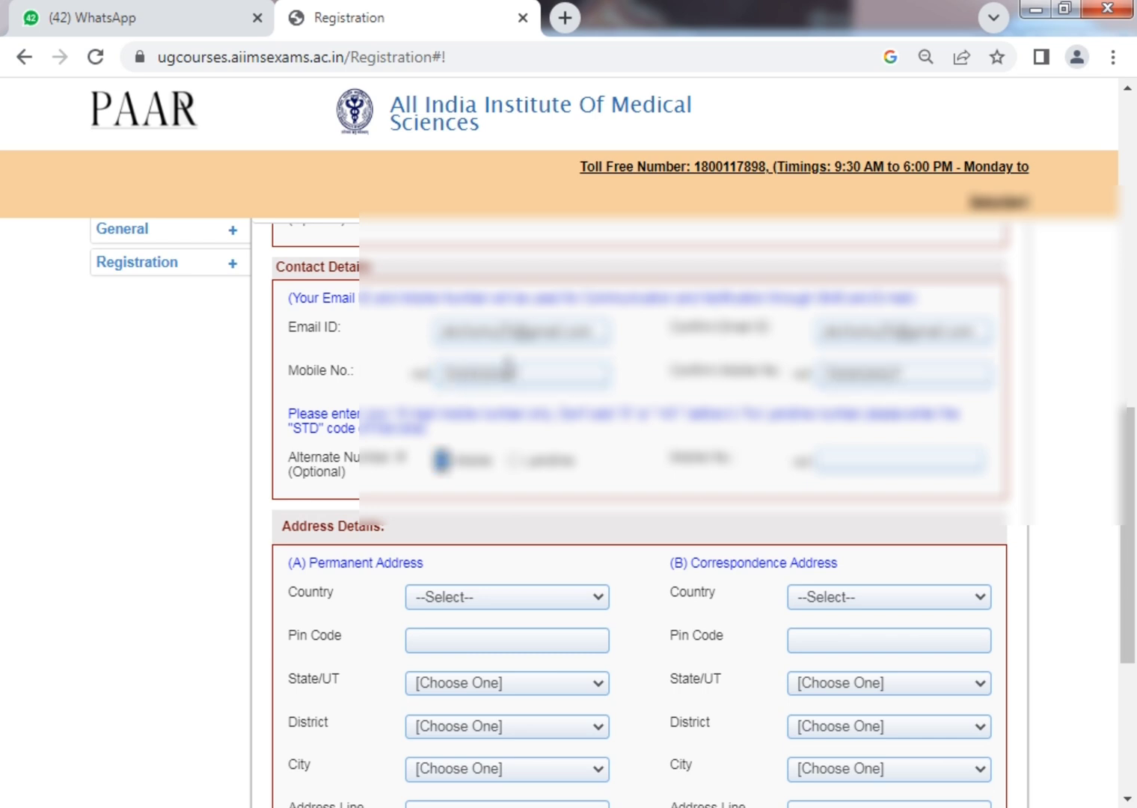
left_click(874, 464)
key("Escape")
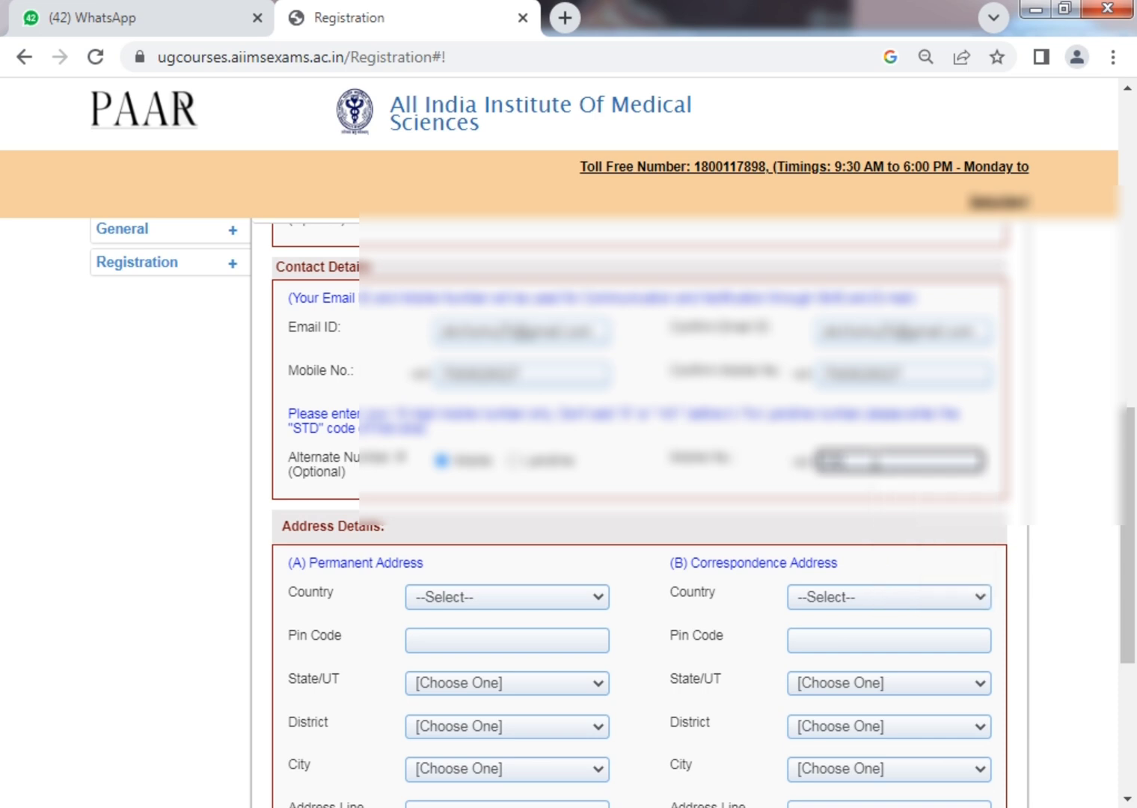
type("70006123")
key("Tab")
Set the permanent address country to India, enter the pin code and pick the city.
scroll(876, 458, "down", 2)
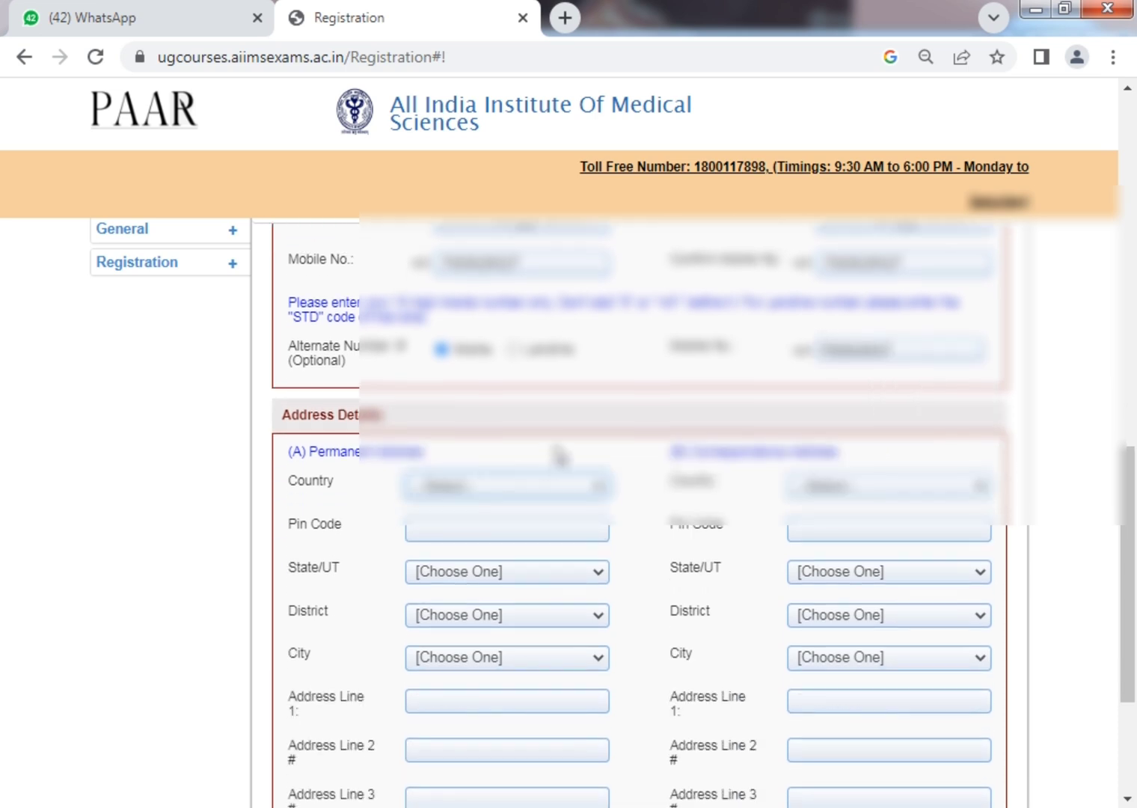
left_click(524, 484)
left_click(470, 528)
left_click(477, 536)
type("303702")
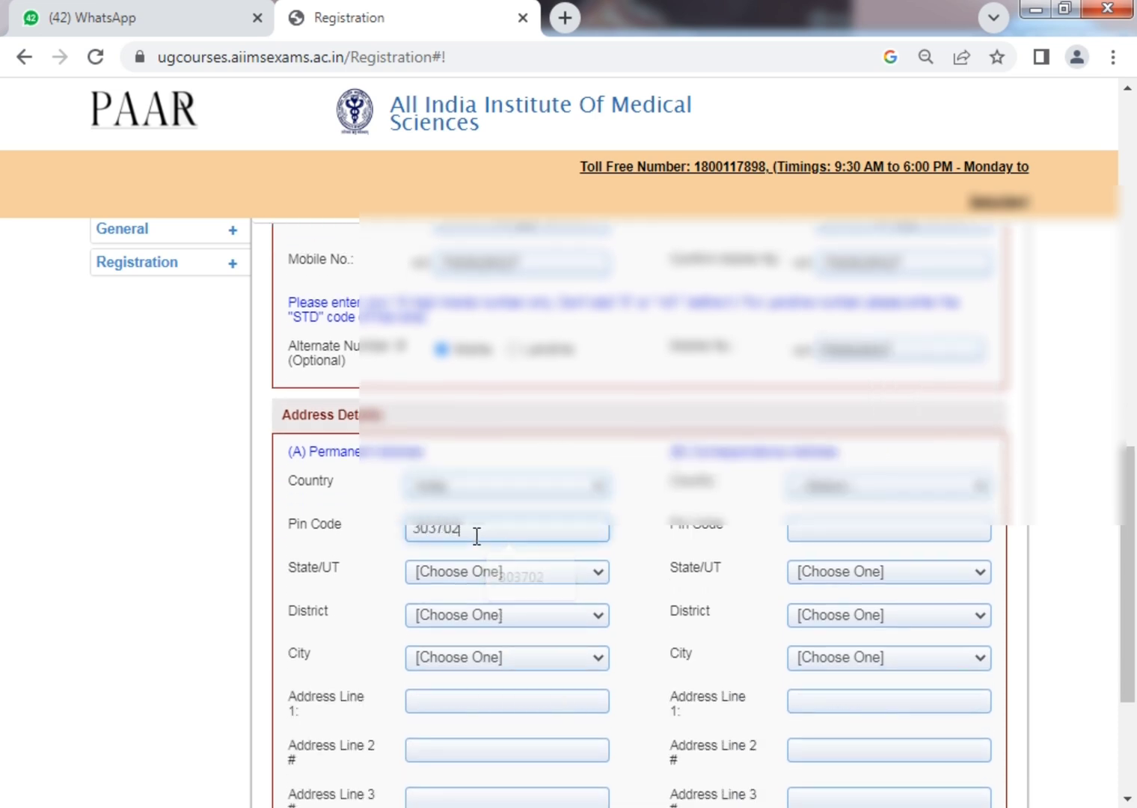
key("Tab")
scroll(477, 536, "down", 3)
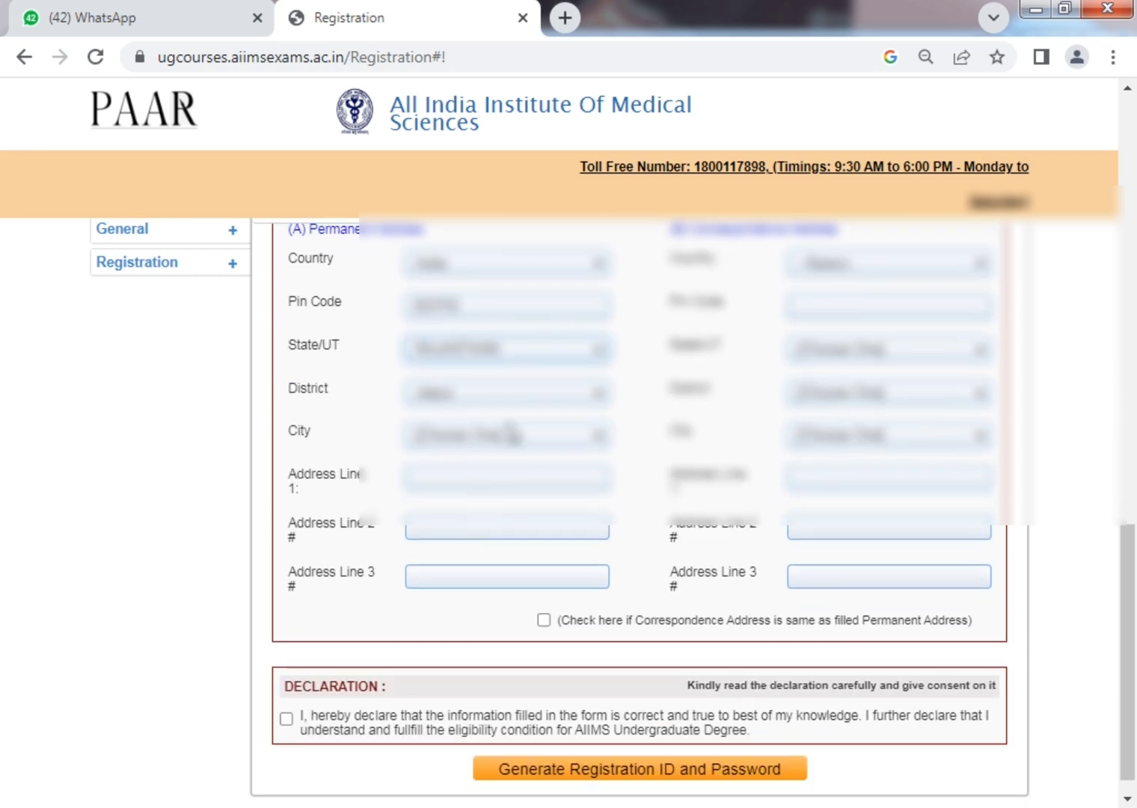
left_click(508, 434)
left_click(462, 477)
Fill in permanent Address Lines 1–3 with the candidate's street and locality details.
left_click(462, 484)
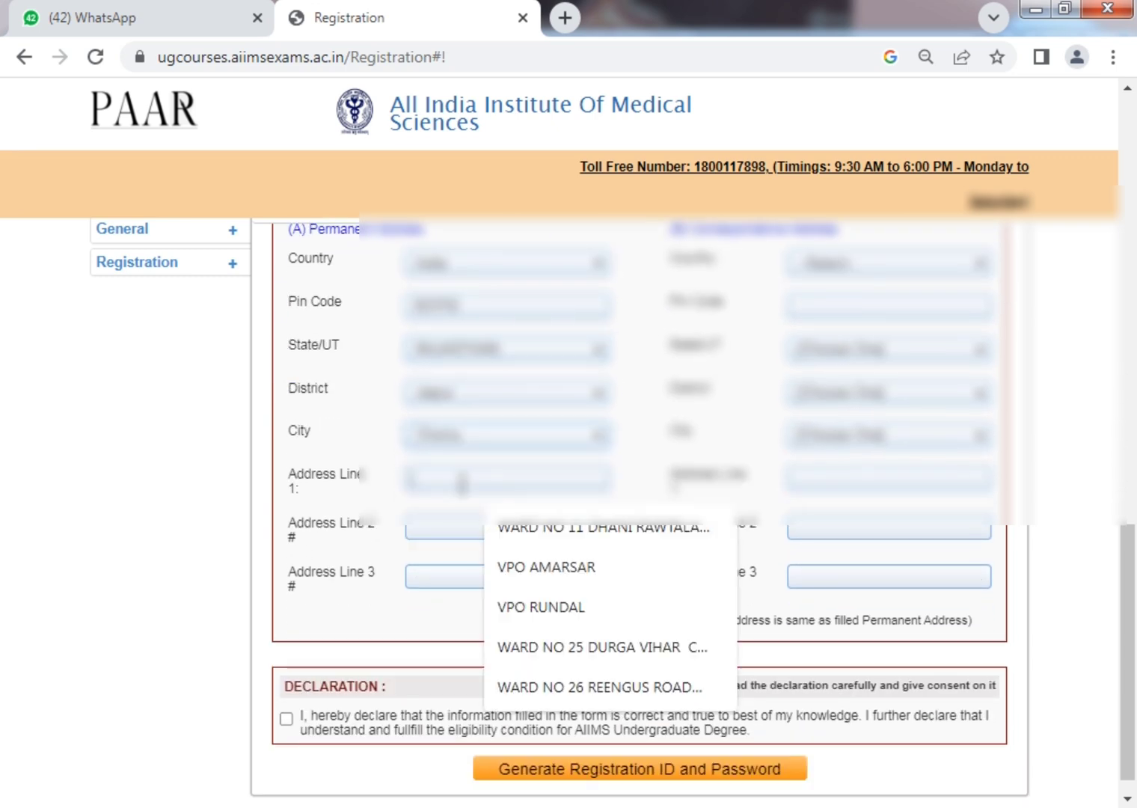
type("VPO CHOMU")
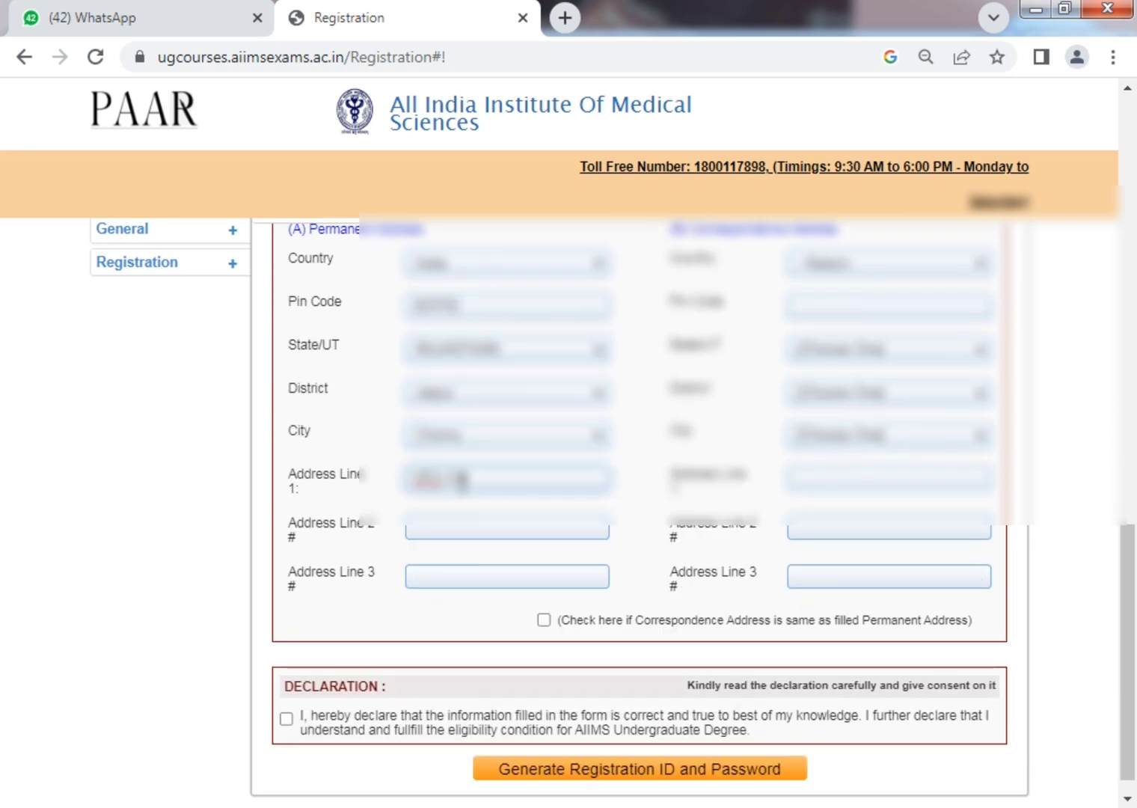
key("Tab")
type("TH CHOMU")
key("Tab")
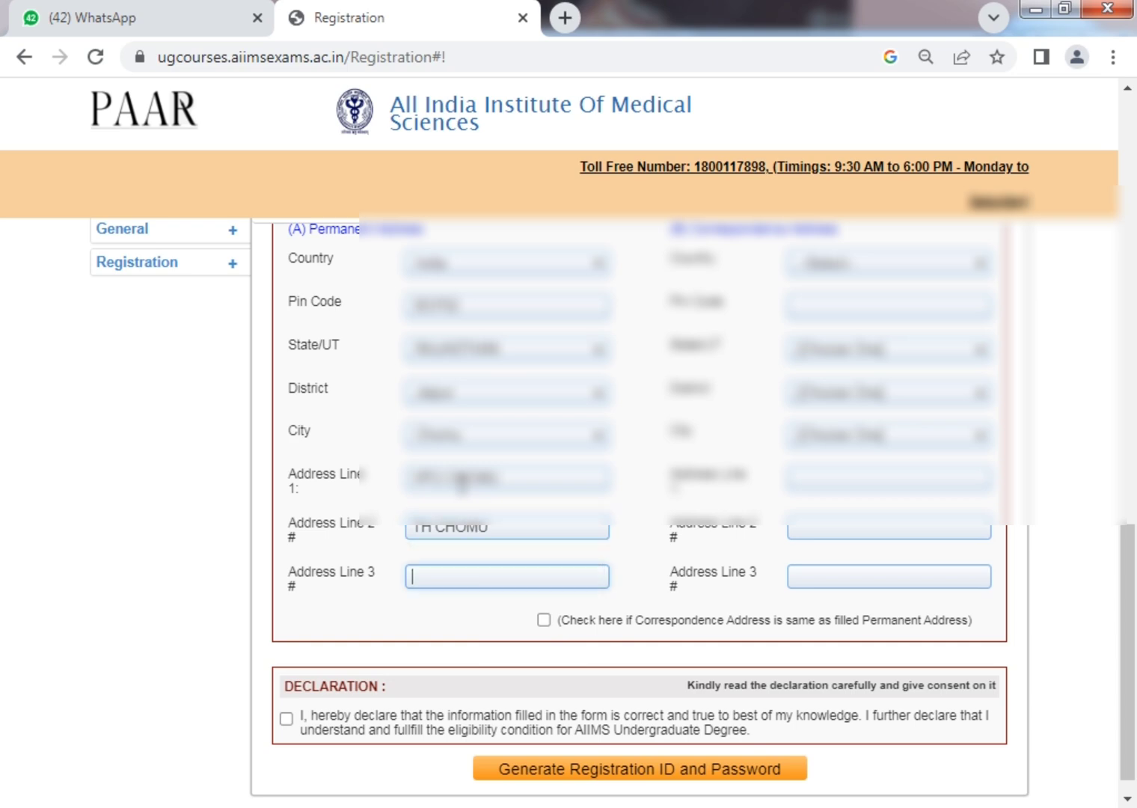
type("CHOMU")
scroll(778, 578, "up", 4)
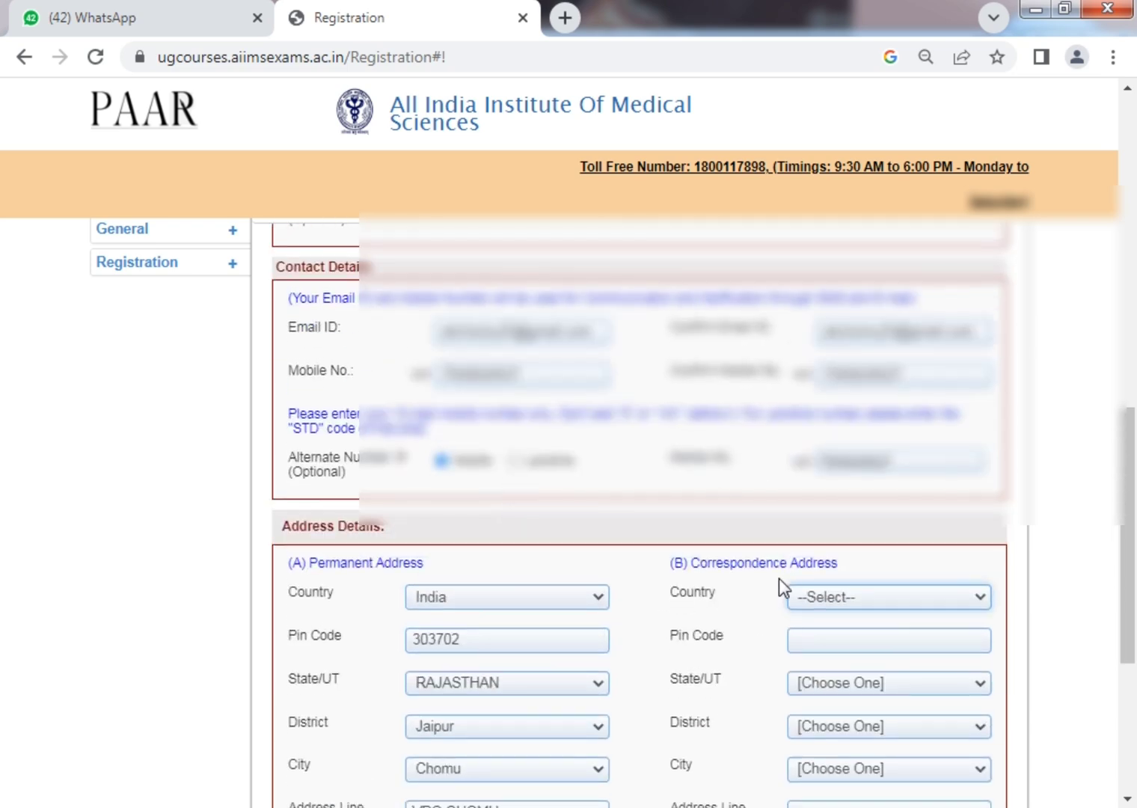
scroll(615, 533, "down", 5)
scroll(647, 537, "up", 2)
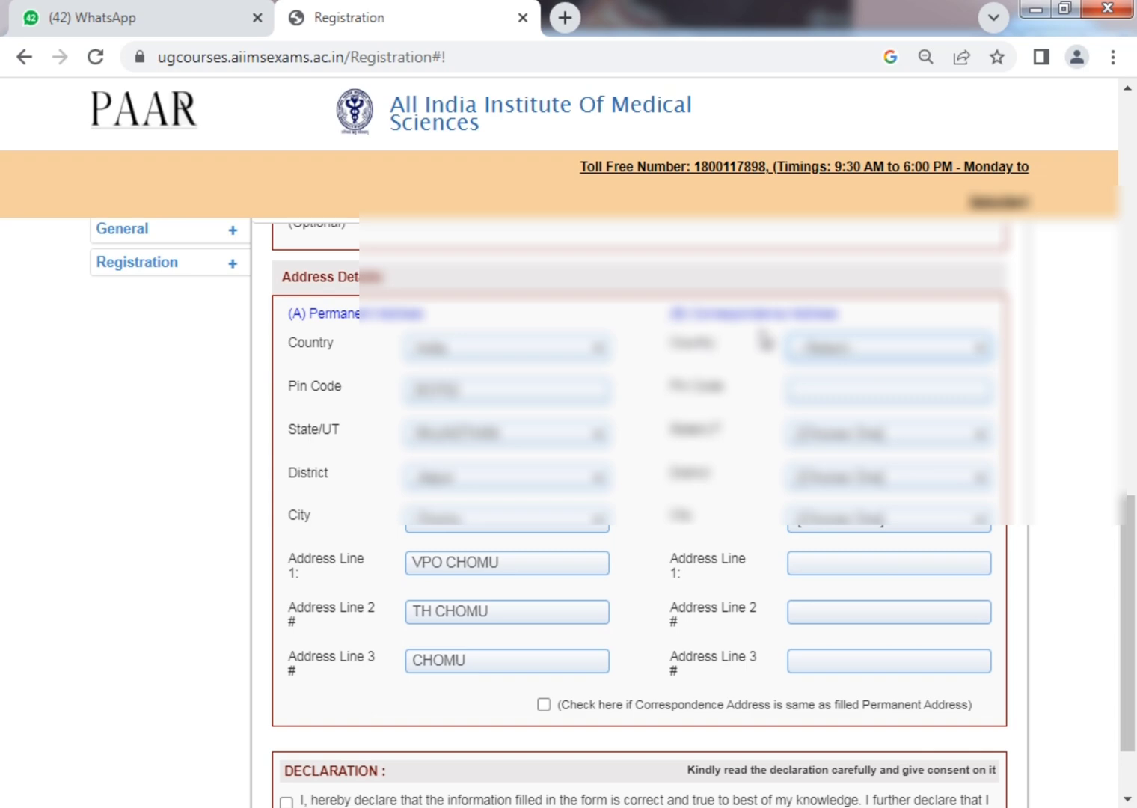
Copy the permanent address into the correspondence address and review the completed form.
left_click(543, 704)
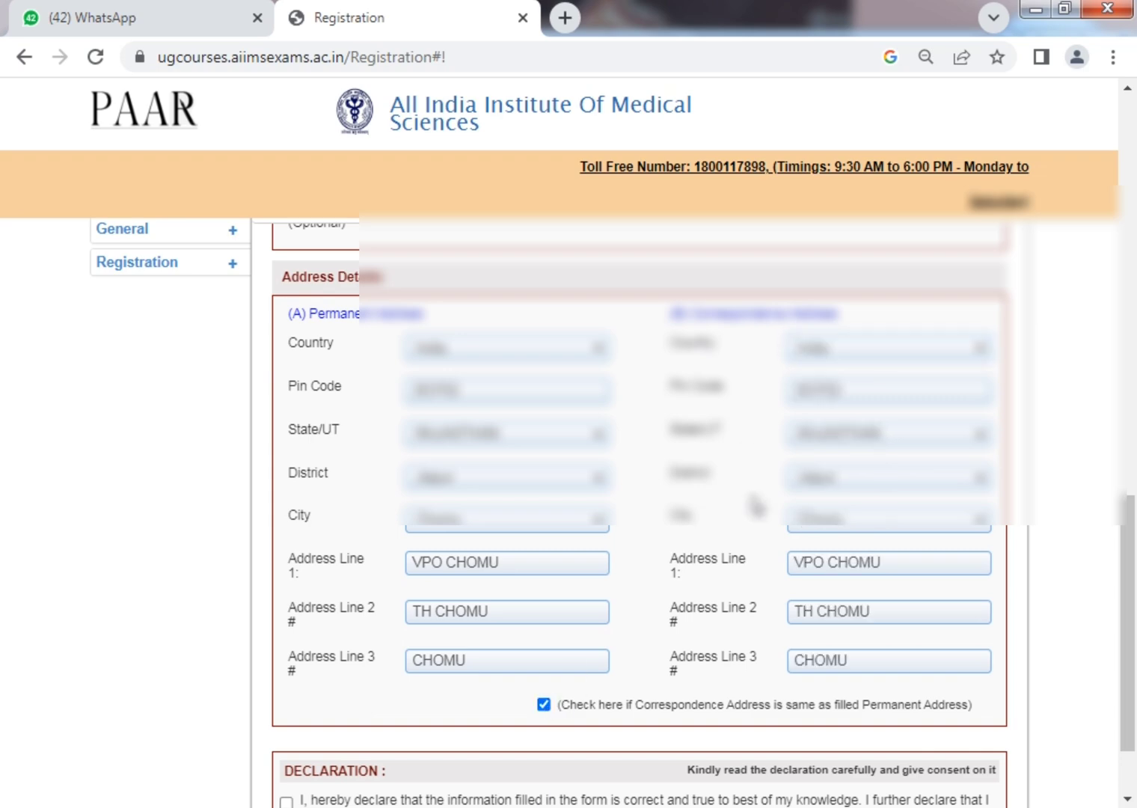
scroll(756, 506, "down", 2)
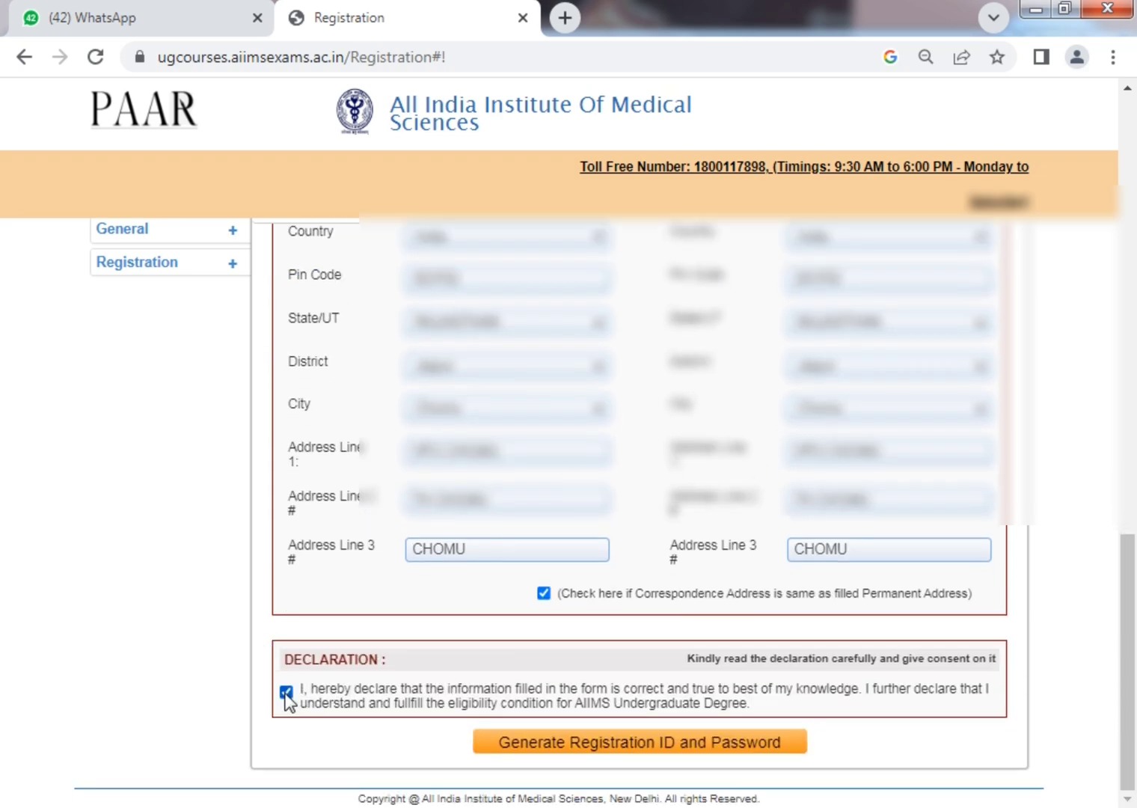
scroll(503, 636, "up", 15)
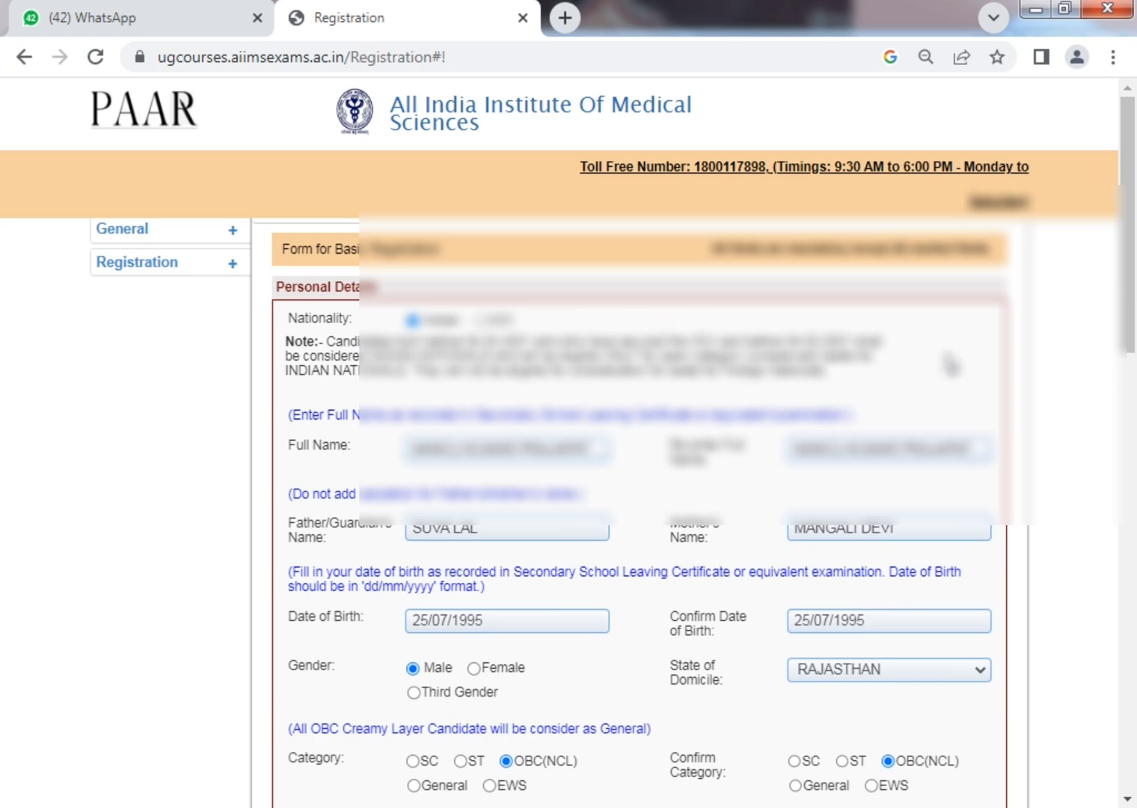
scroll(944, 453, "down", 5)
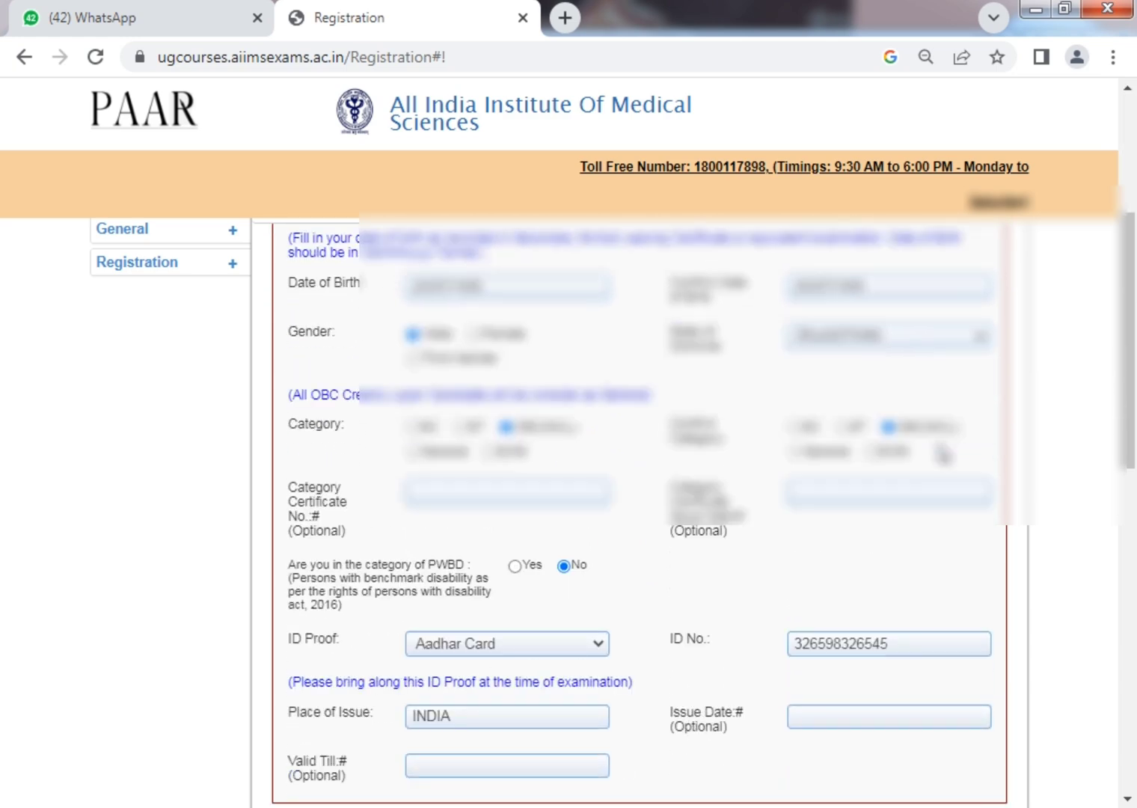
scroll(944, 453, "down", 15)
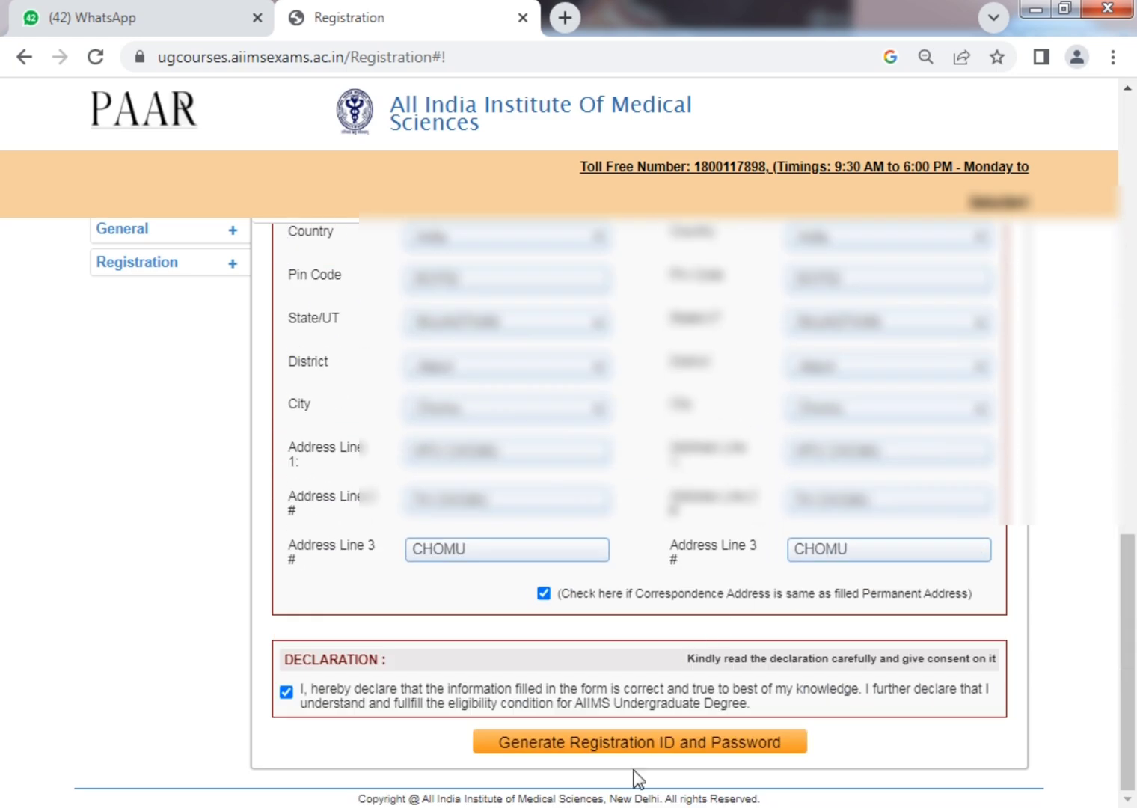
scroll(640, 756, "up", 2)
scroll(773, 556, "up", 15)
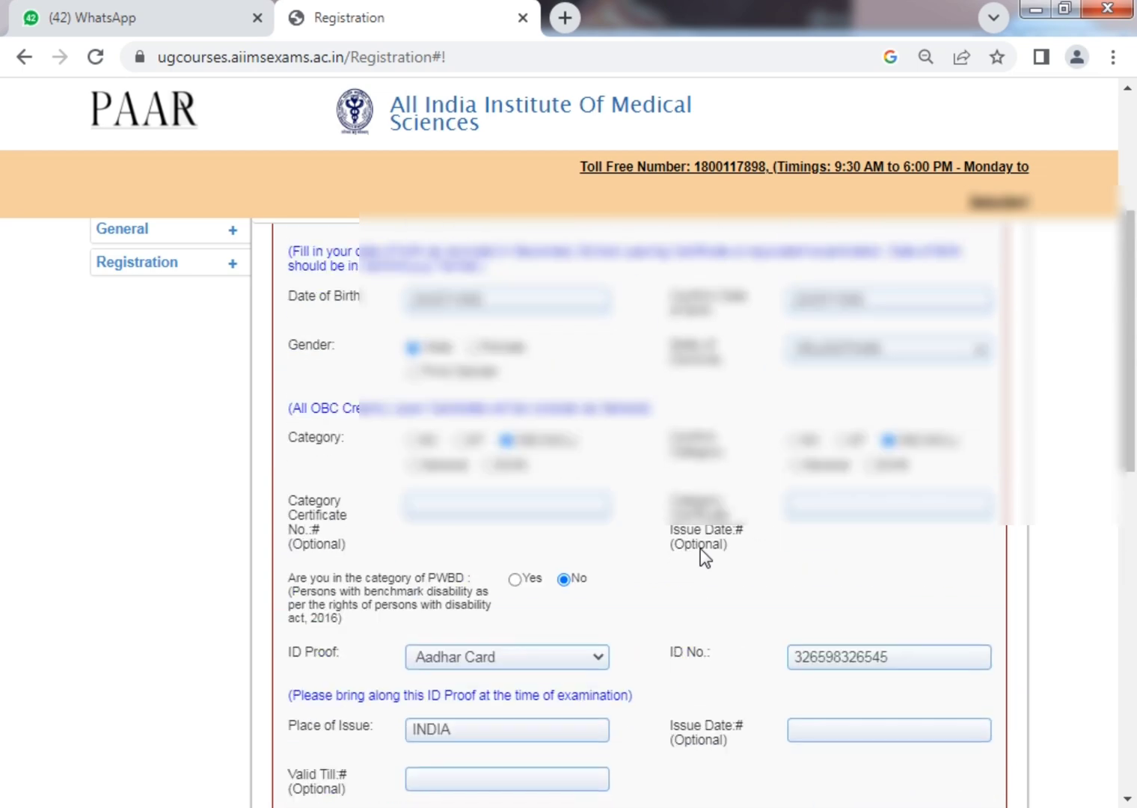
scroll(700, 548, "up", 4)
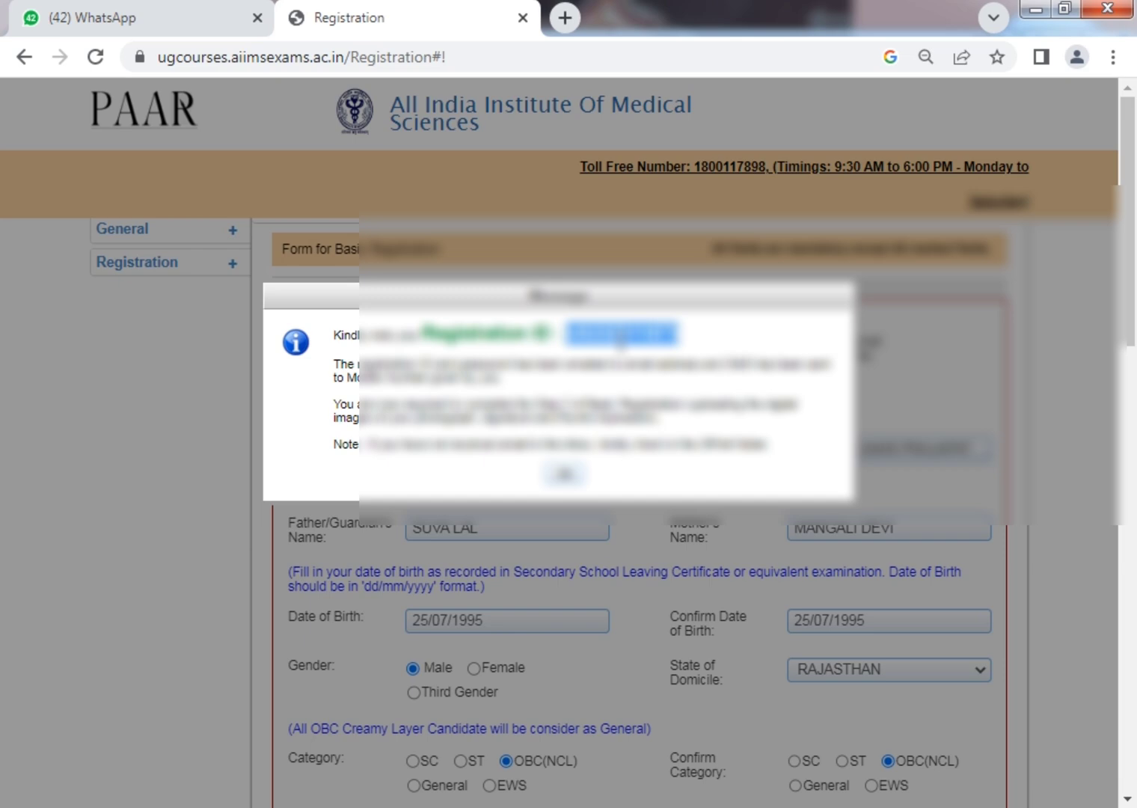
Dismiss the Registration ID message and save the new ID in Notepad.
left_click(564, 473)
key("super")
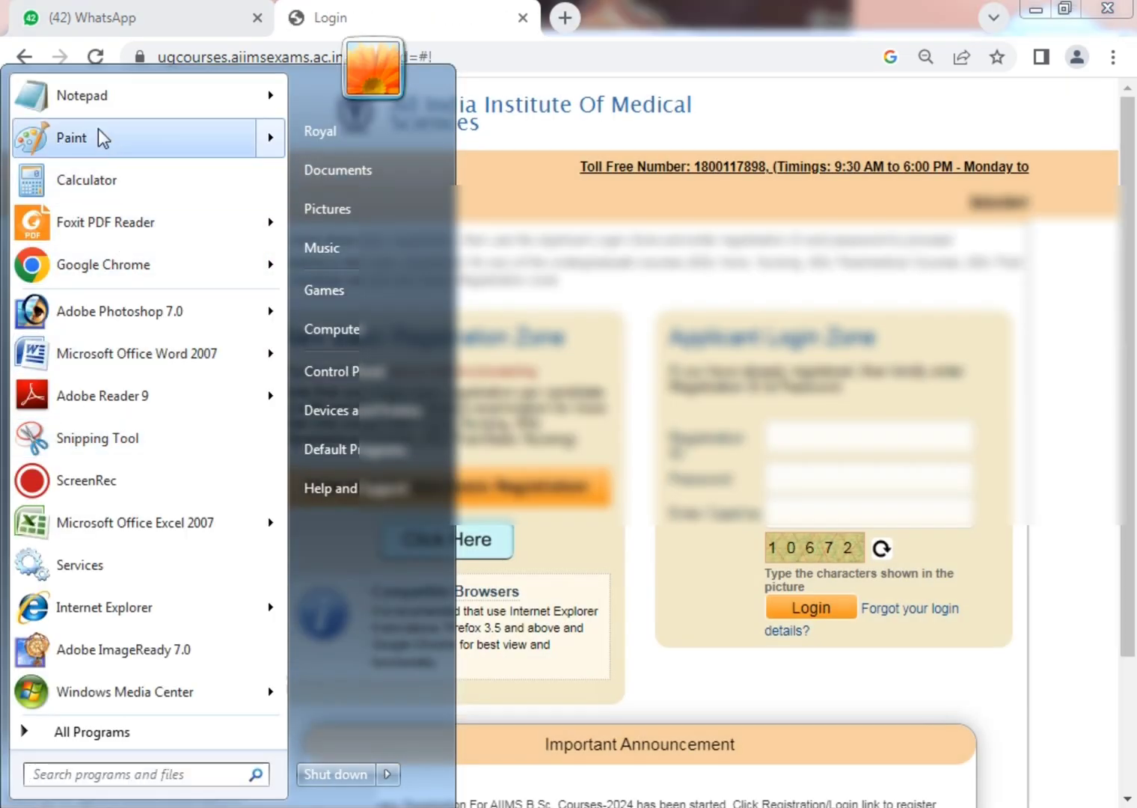
left_click(79, 95)
key("ctrl+v")
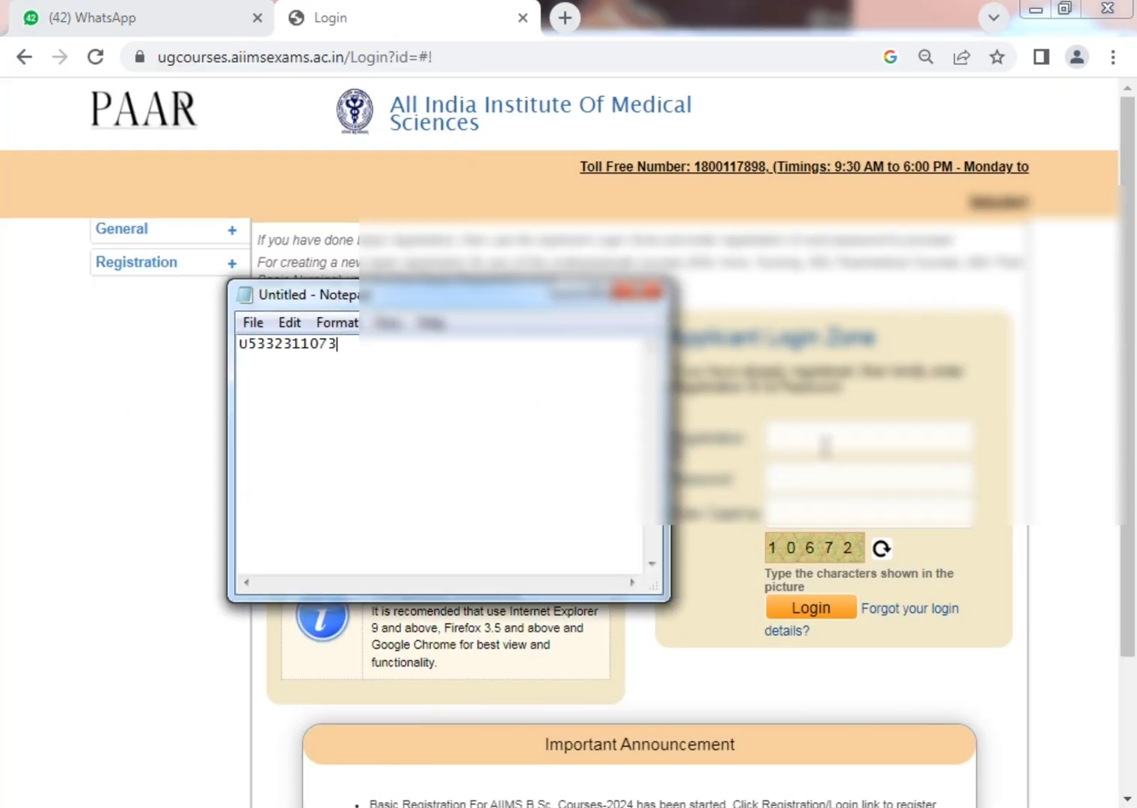
Log in with the new Registration ID, the captcha answer and the account password.
left_click(825, 441)
key("ctrl+v")
left_click(837, 515)
type("10672")
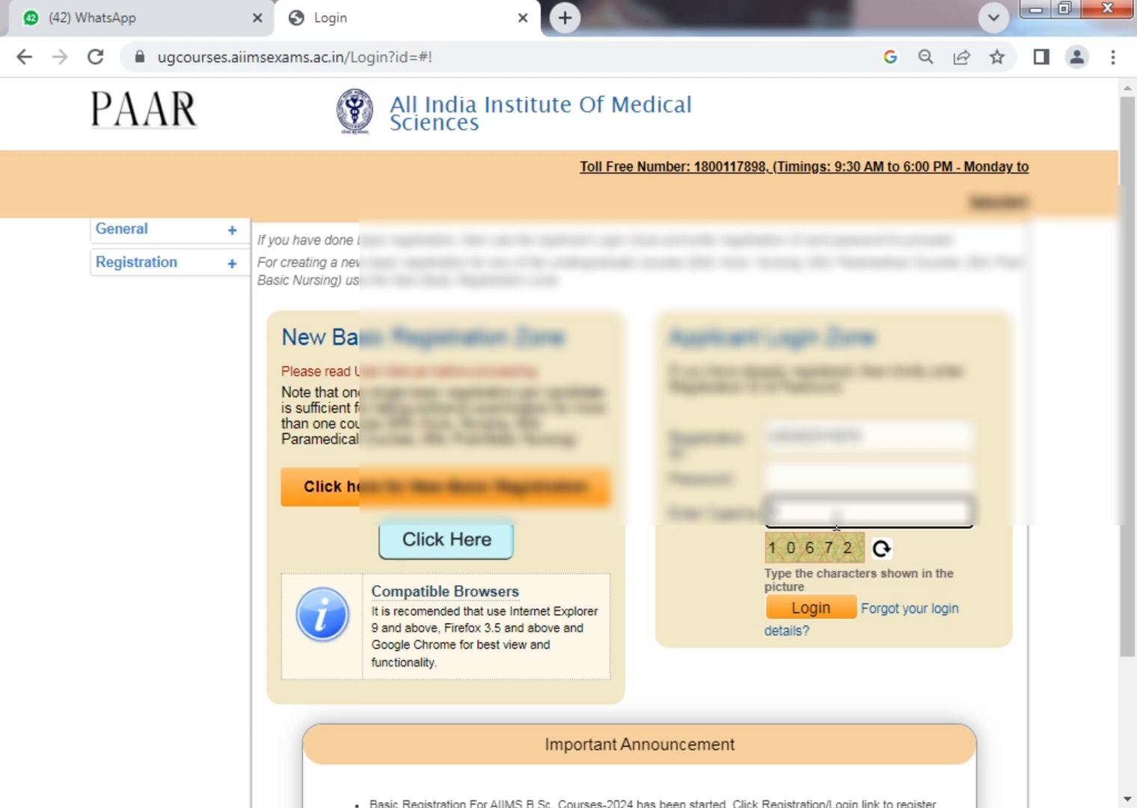
key("Tab")
left_click(841, 472)
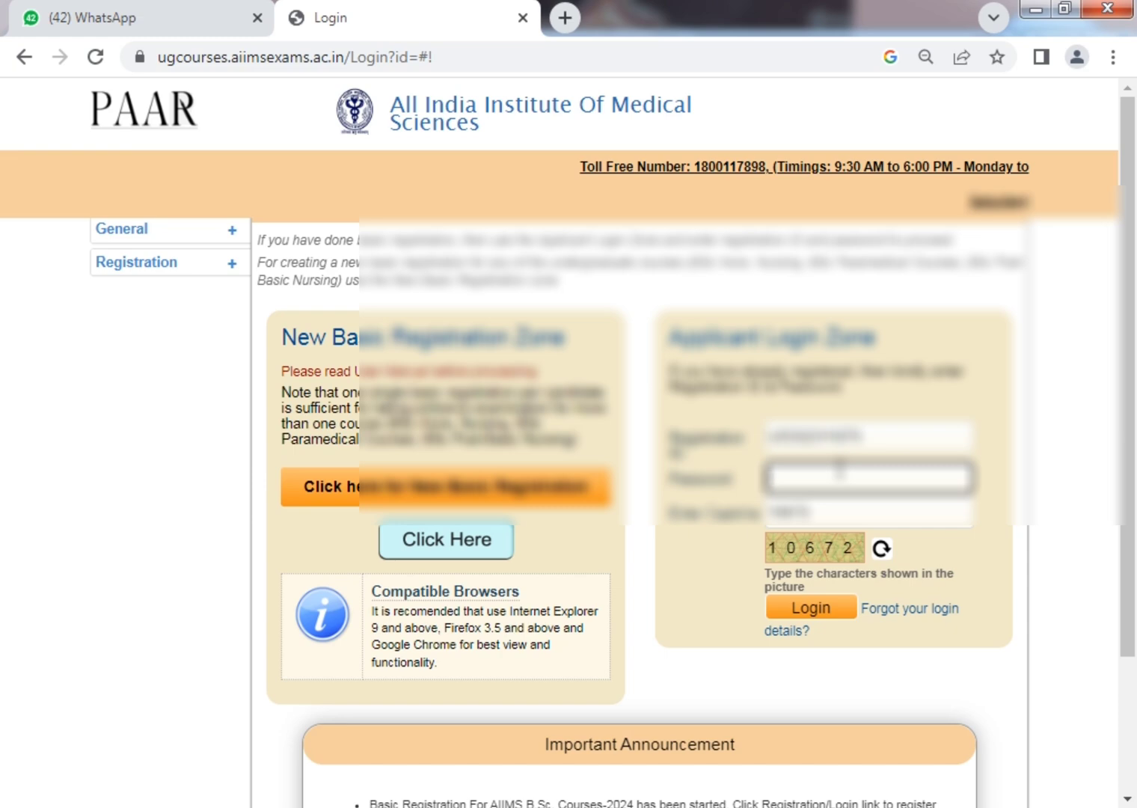
type("••••")
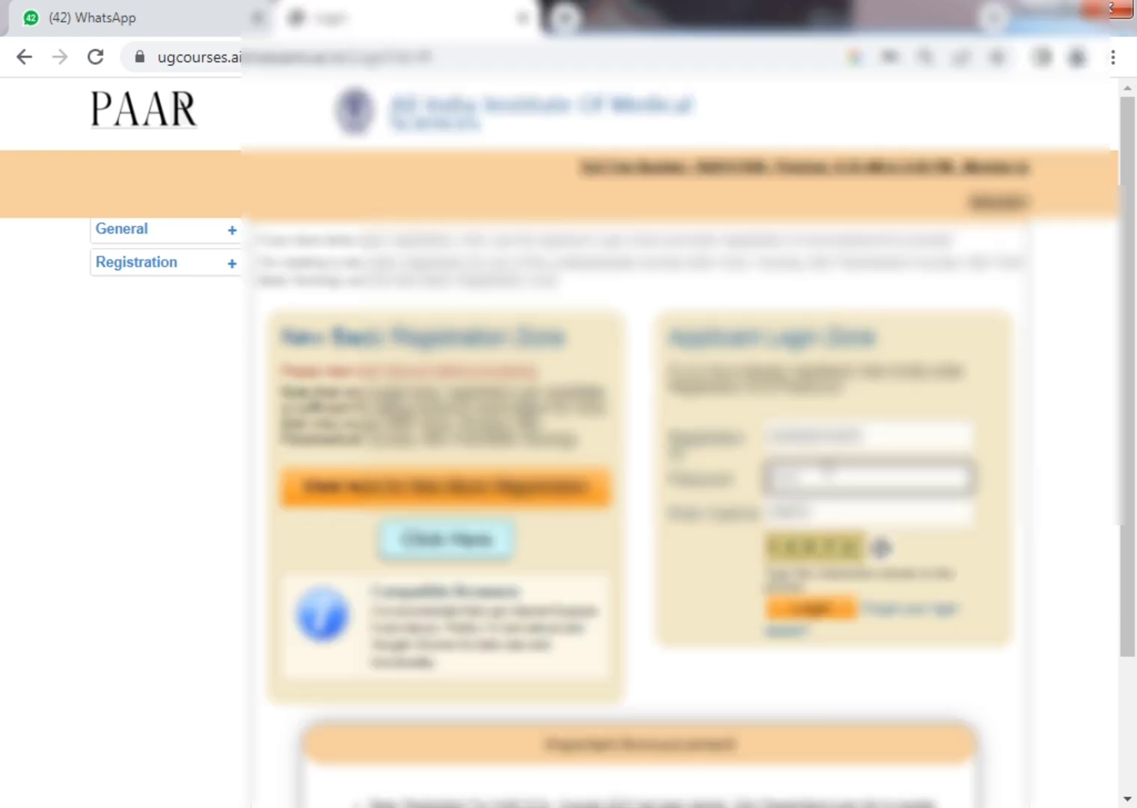
left_click(826, 608)
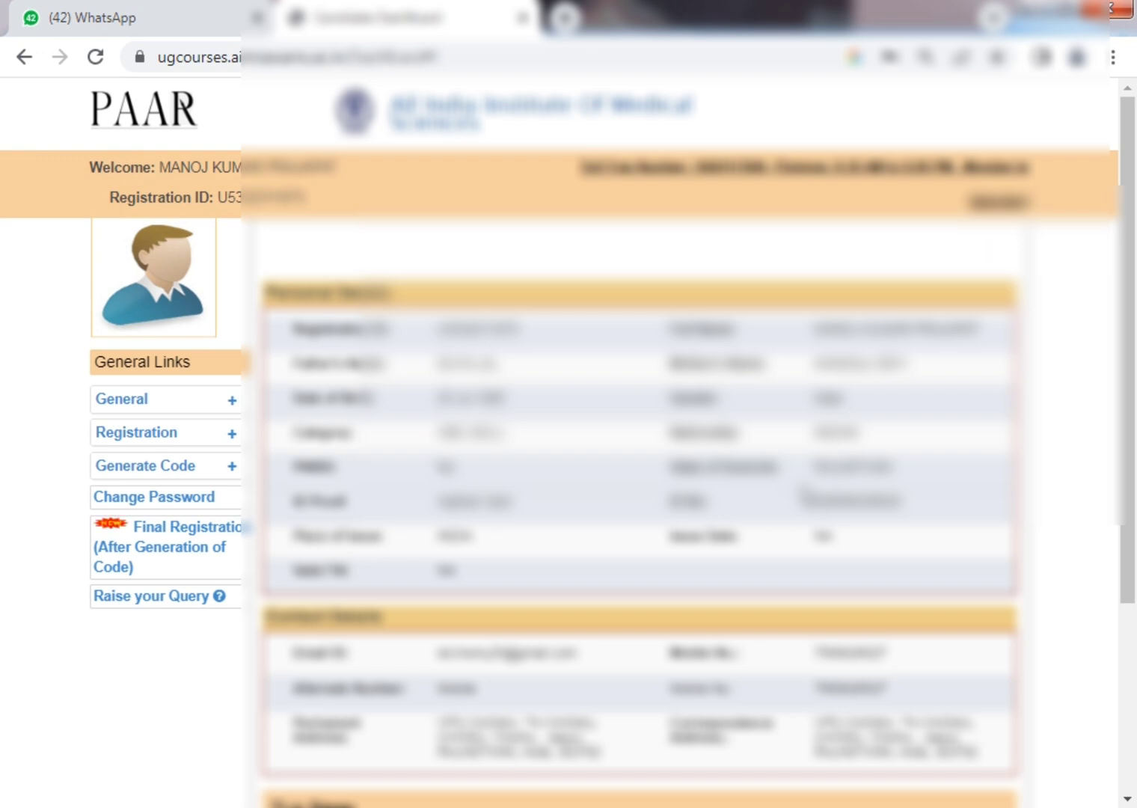
Review the dashboard down to Our Status and proceed to the Upload Images page.
scroll(520, 419, "down", 3)
scroll(274, 404, "up", 3)
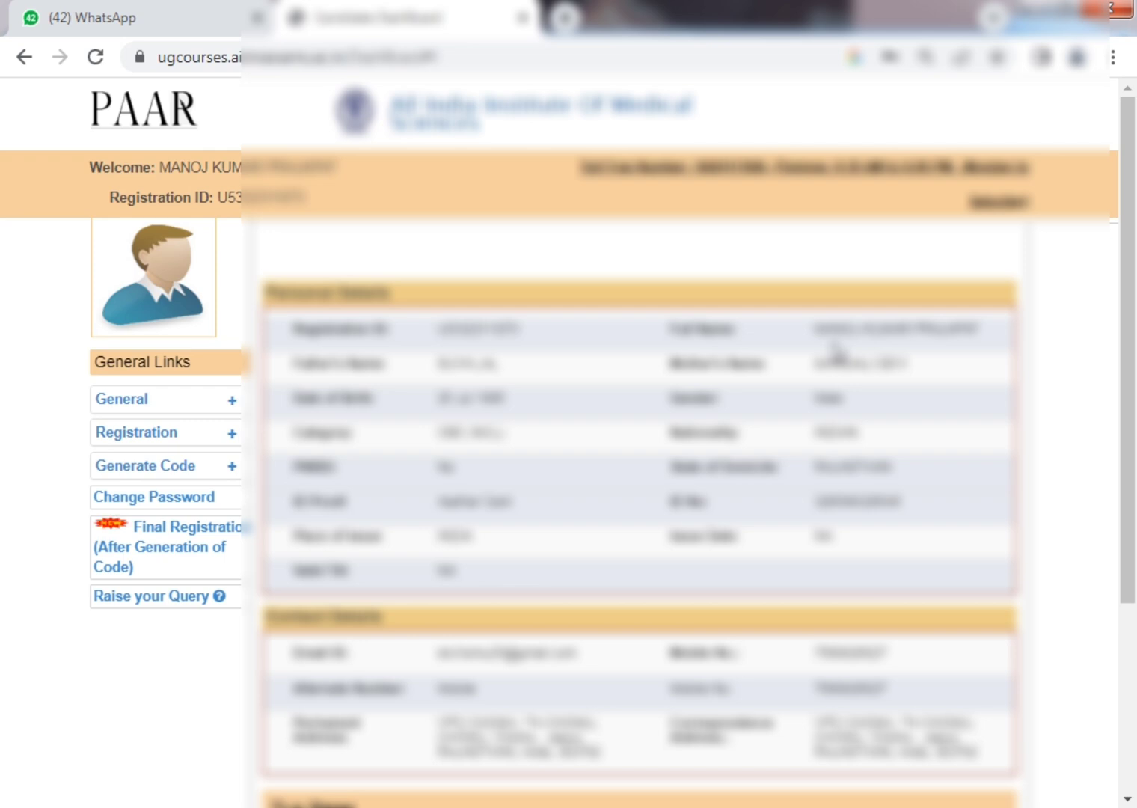
scroll(715, 358, "down", 1)
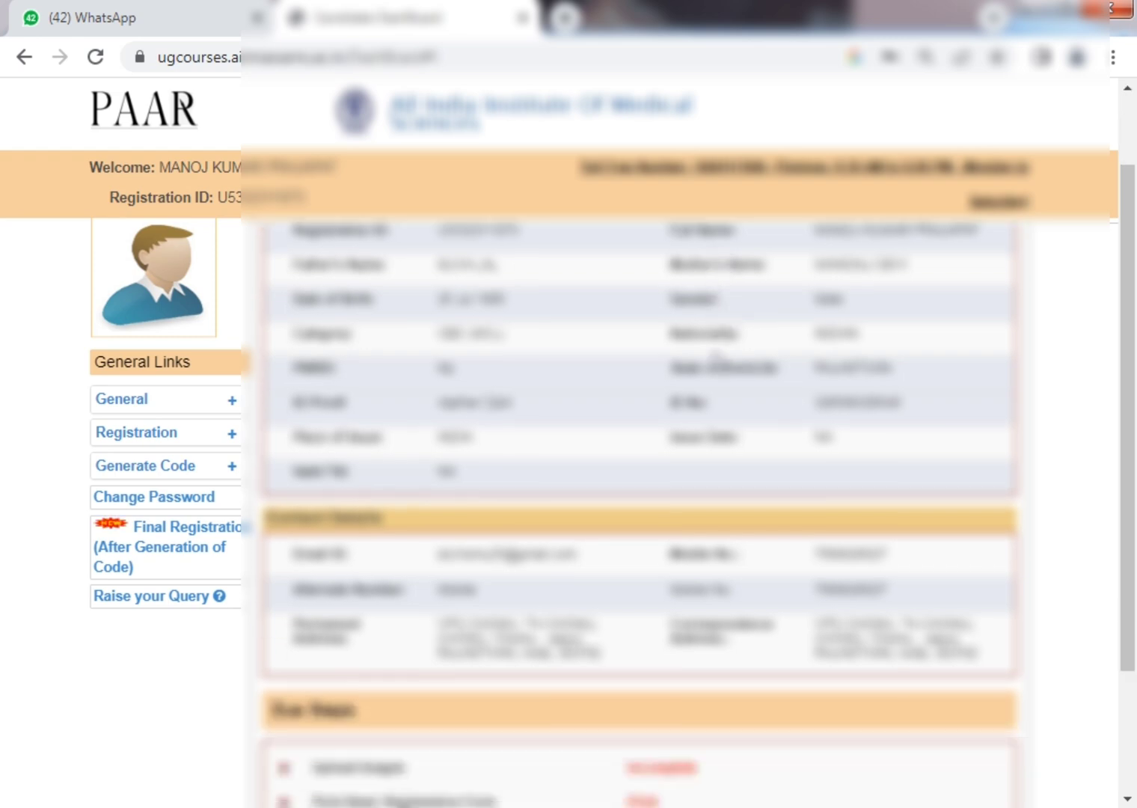
scroll(716, 359, "down", 1)
scroll(718, 364, "up", 2)
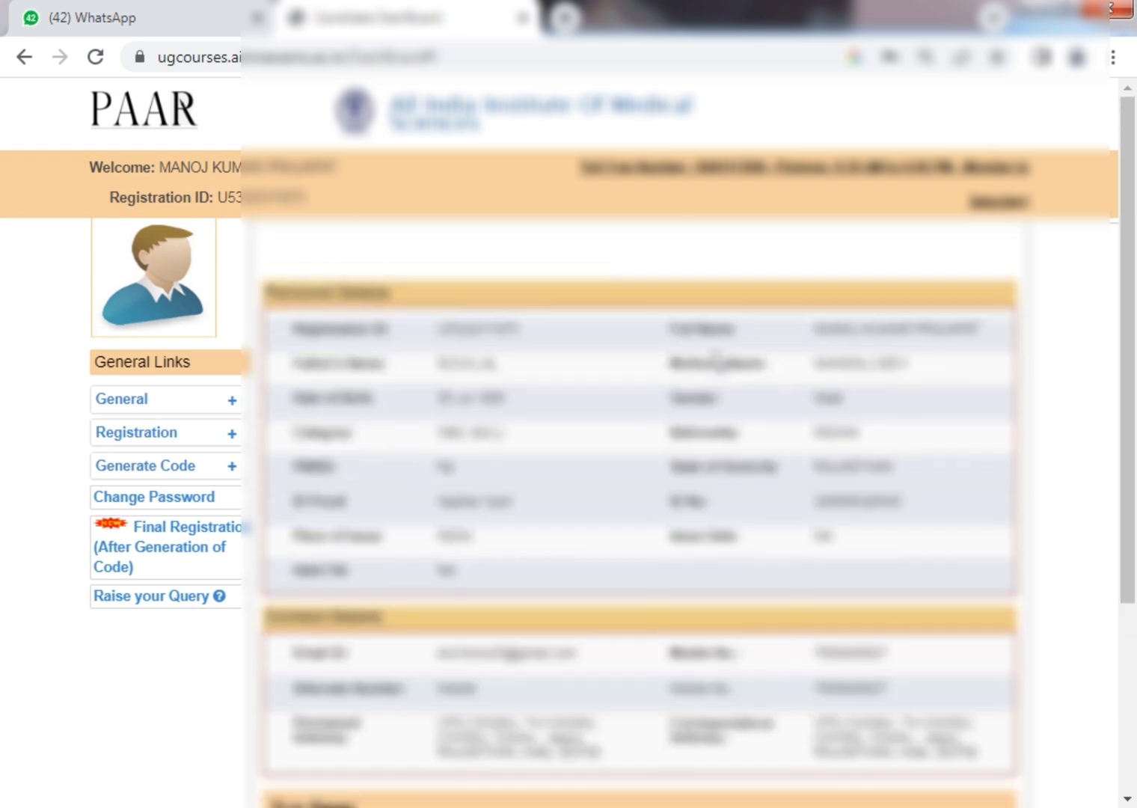
scroll(384, 371, "down", 2)
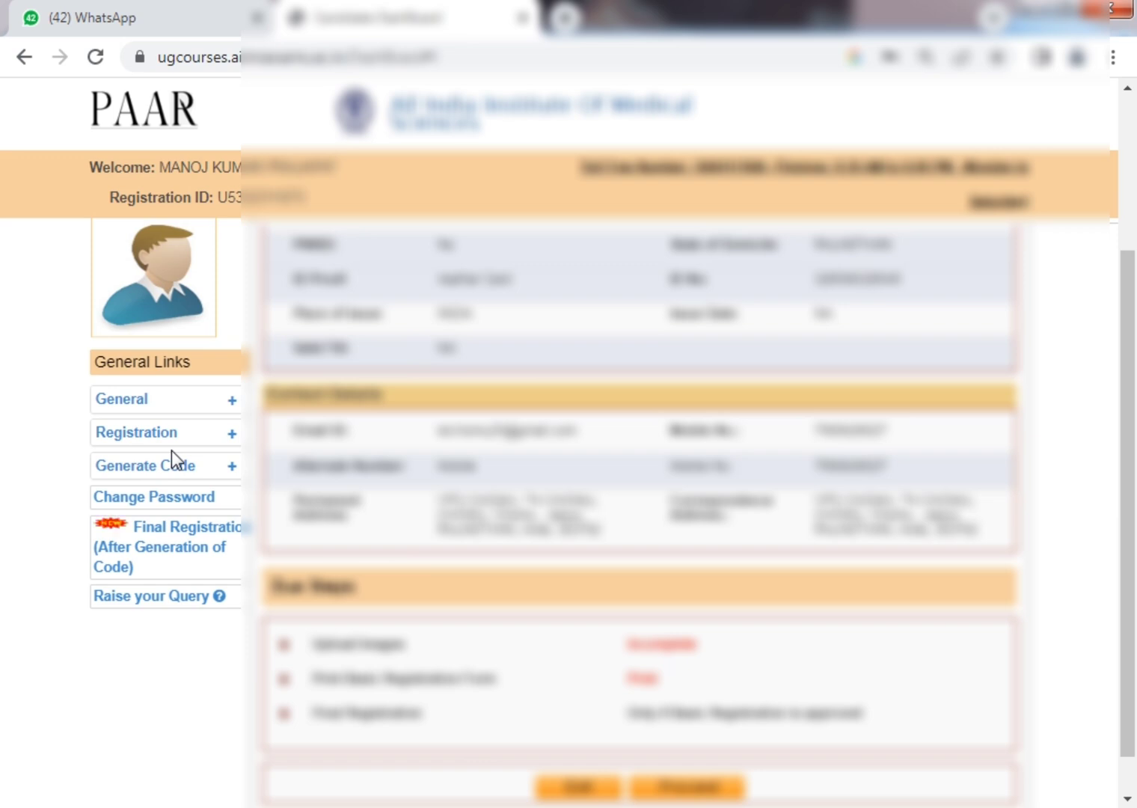
left_click(181, 474)
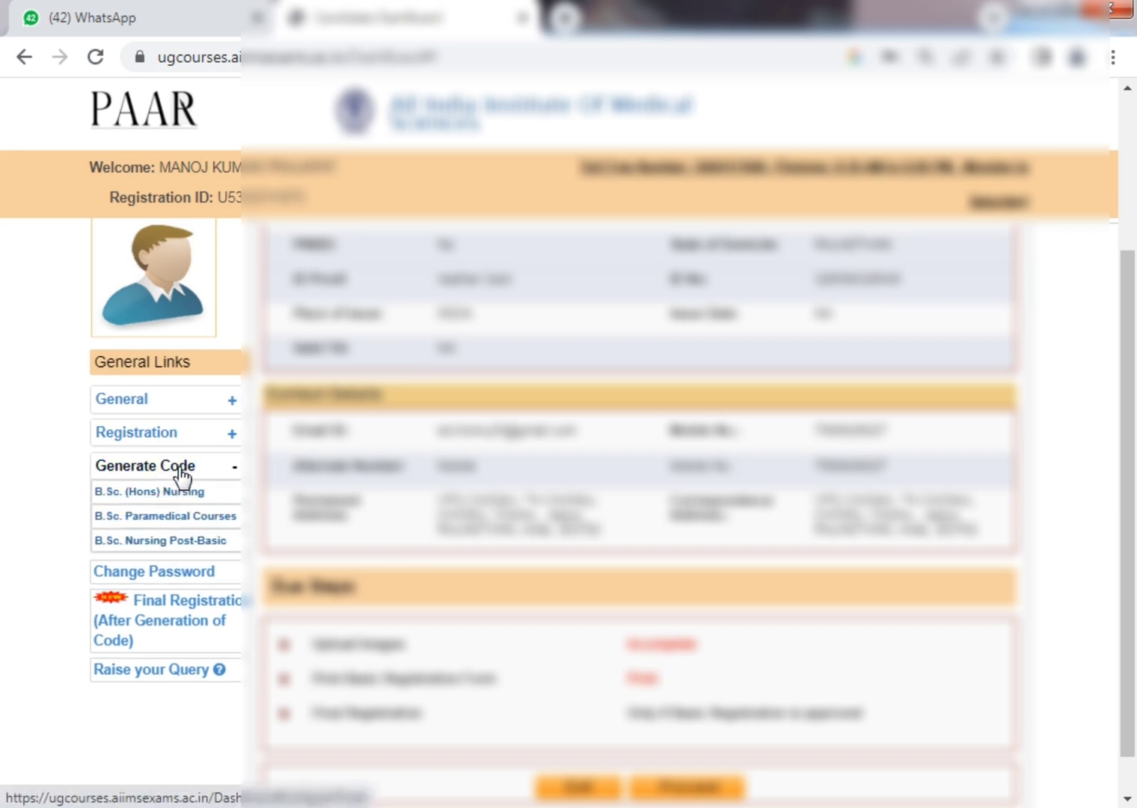
left_click(181, 472)
scroll(909, 425, "down", 1)
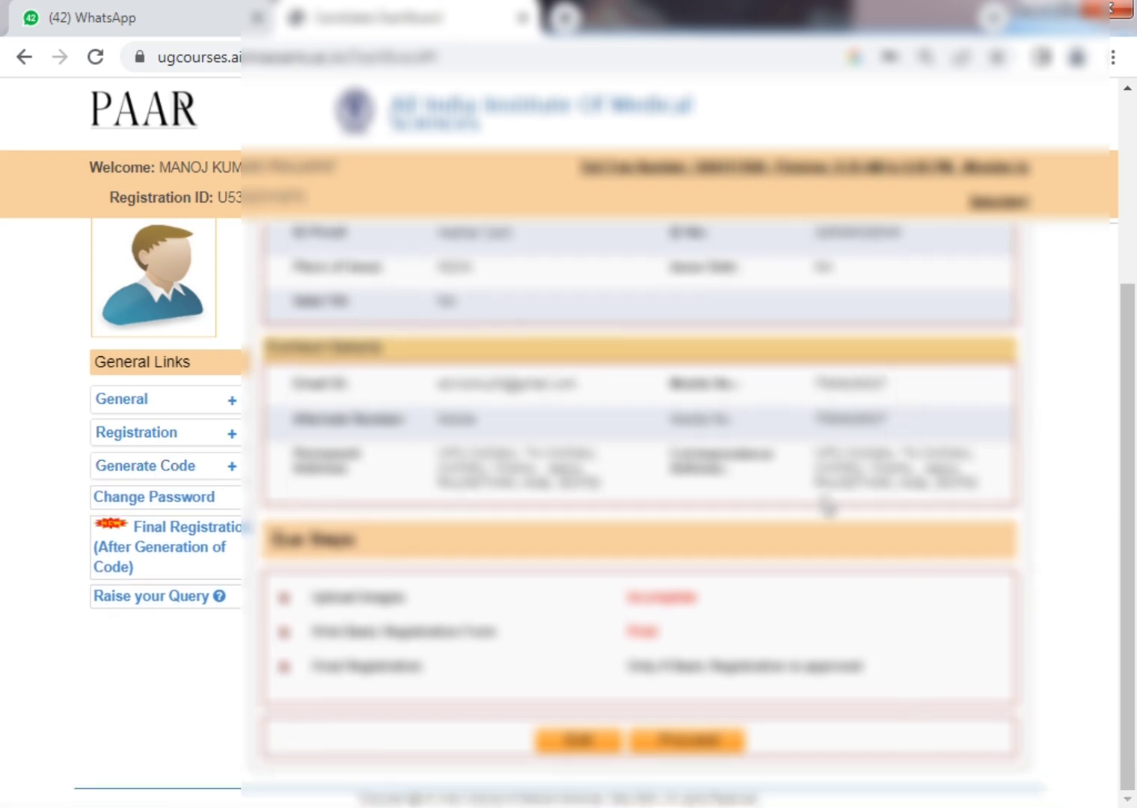
scroll(640, 579, "up", 5)
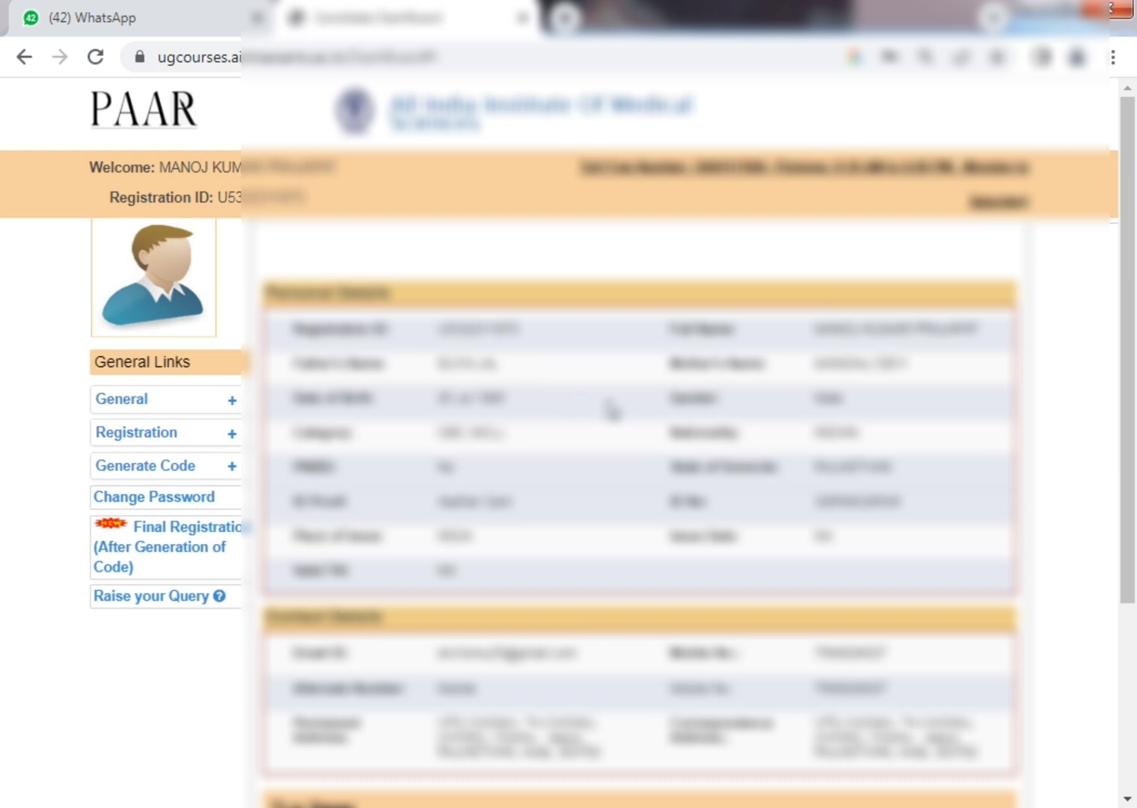
scroll(612, 409, "down", 5)
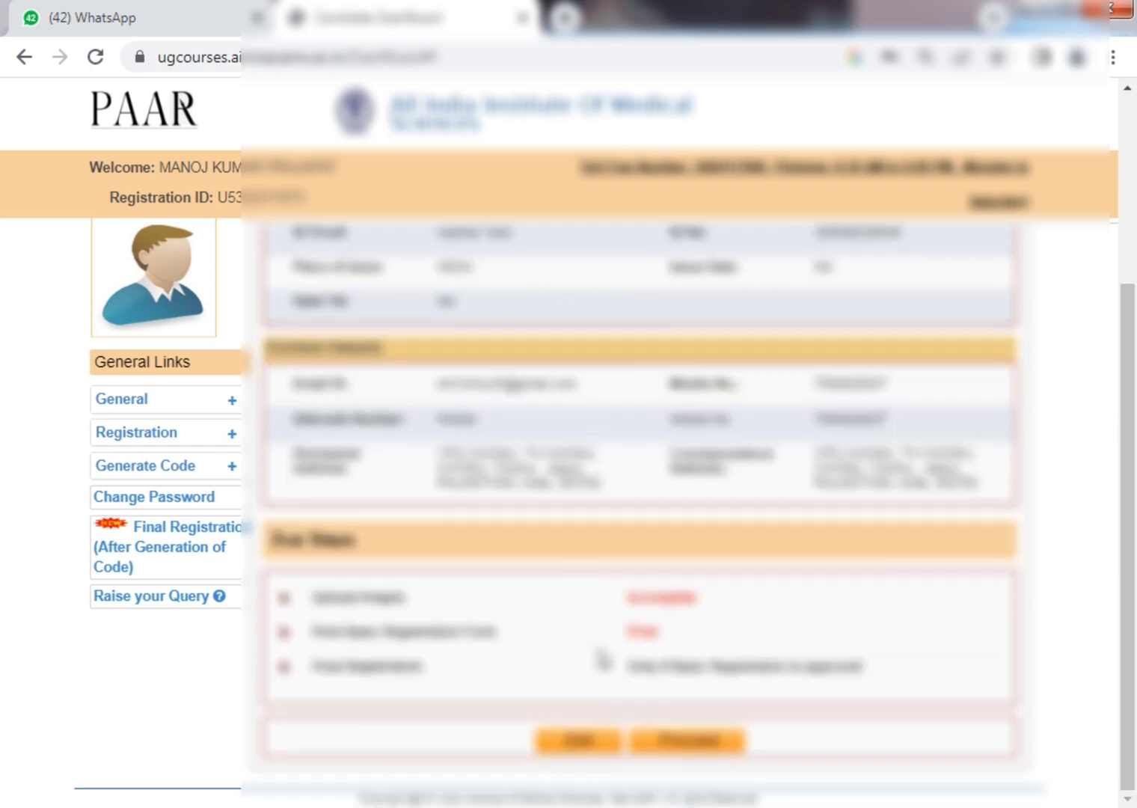
left_click(713, 741)
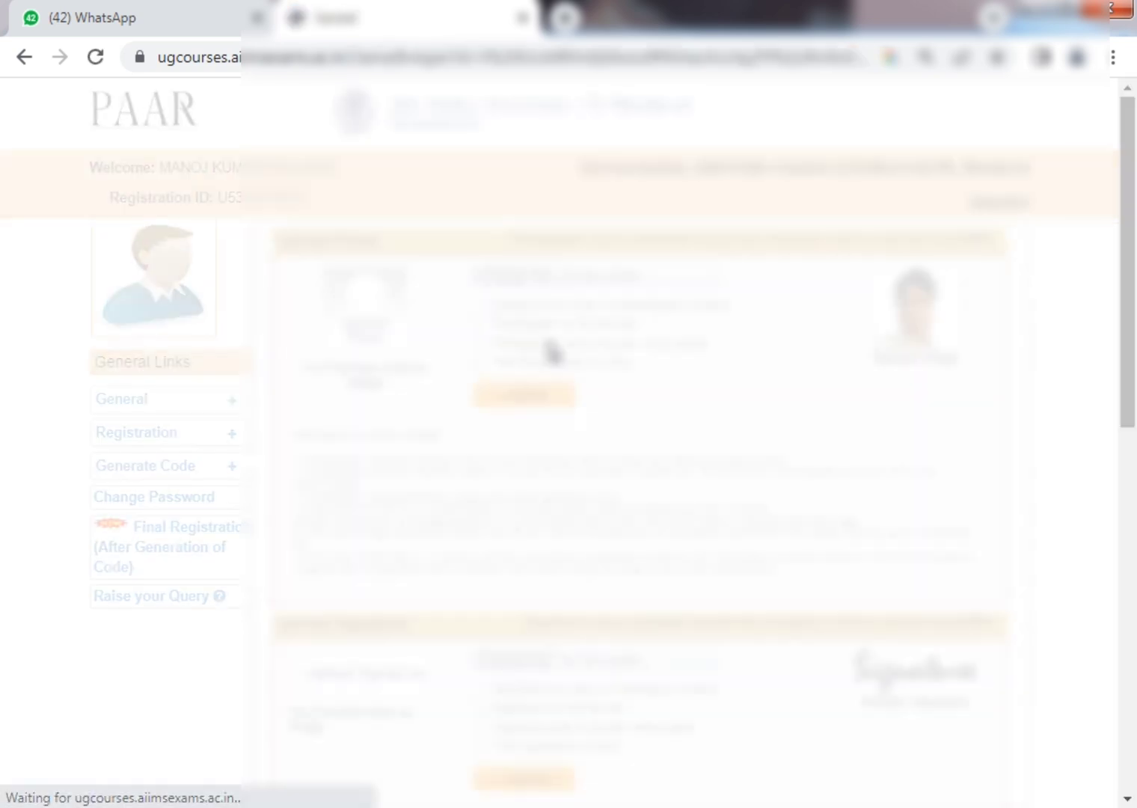
scroll(632, 490, "down", 10)
Under Upload Photo, browse the user folder for a candidate photo file.
scroll(632, 490, "up", 8)
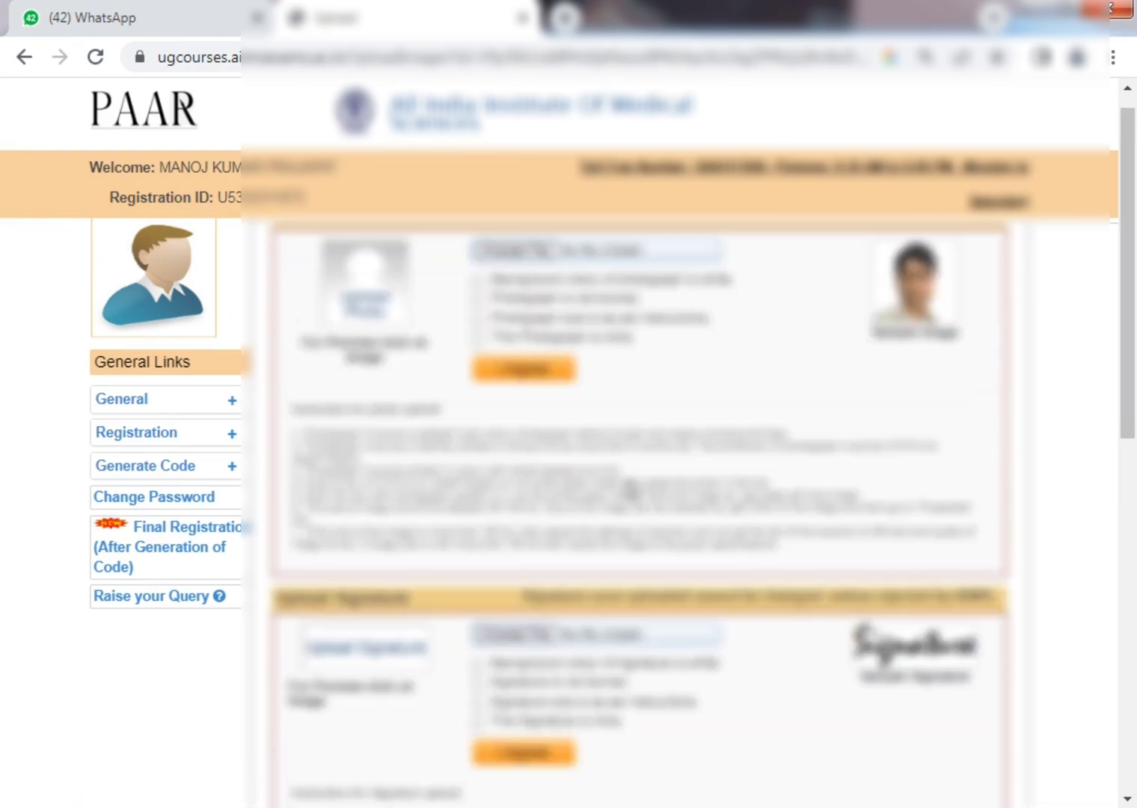
left_click(518, 276)
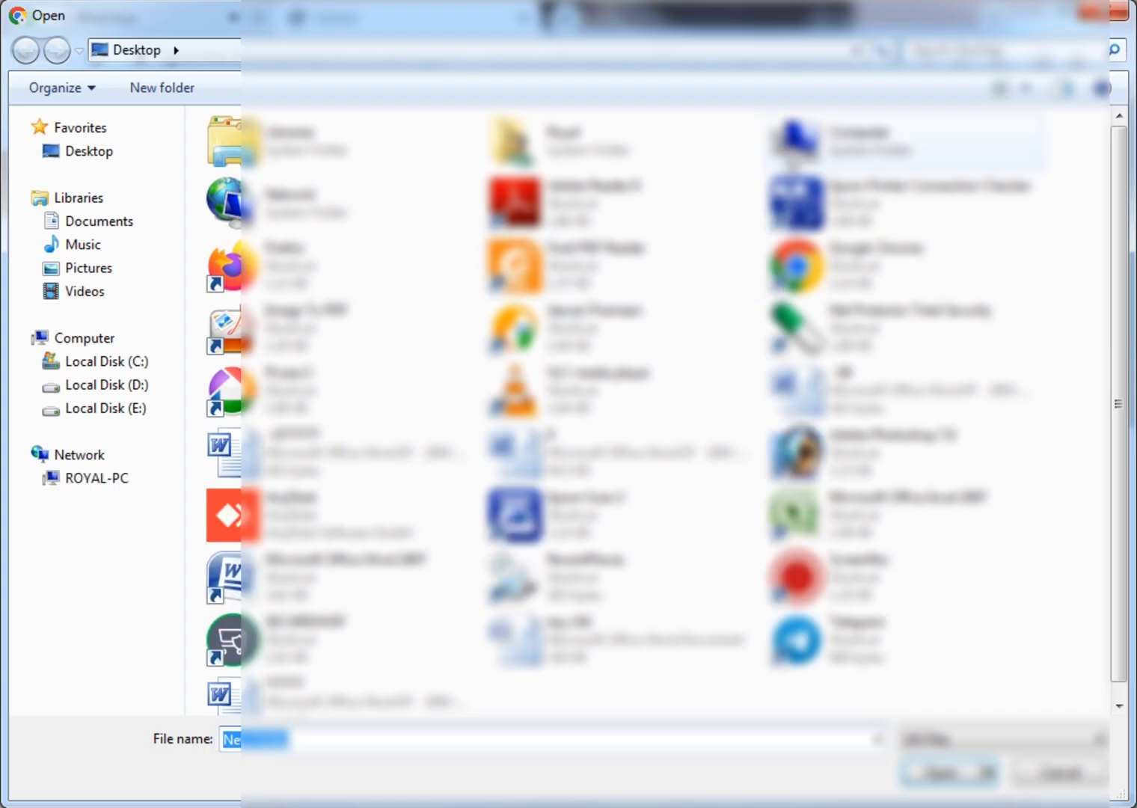
double_click(635, 150)
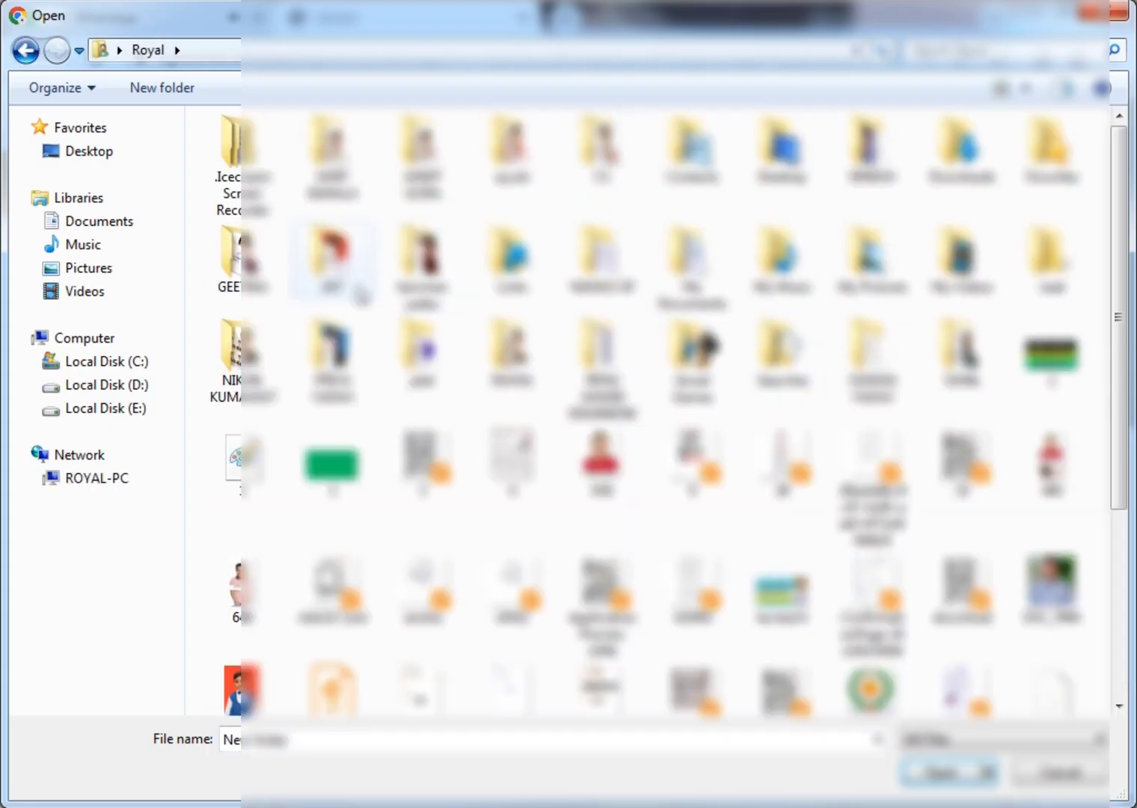
left_click(782, 351)
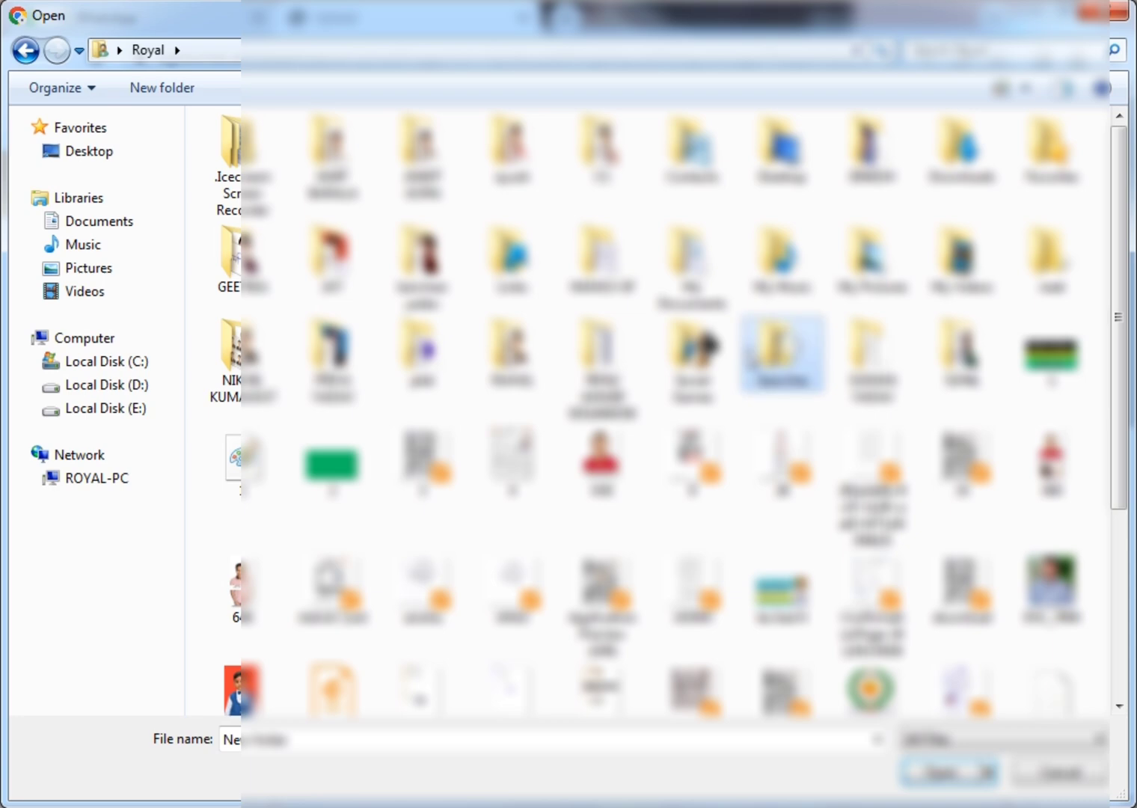
scroll(332, 576, "down", 3)
left_click(333, 576)
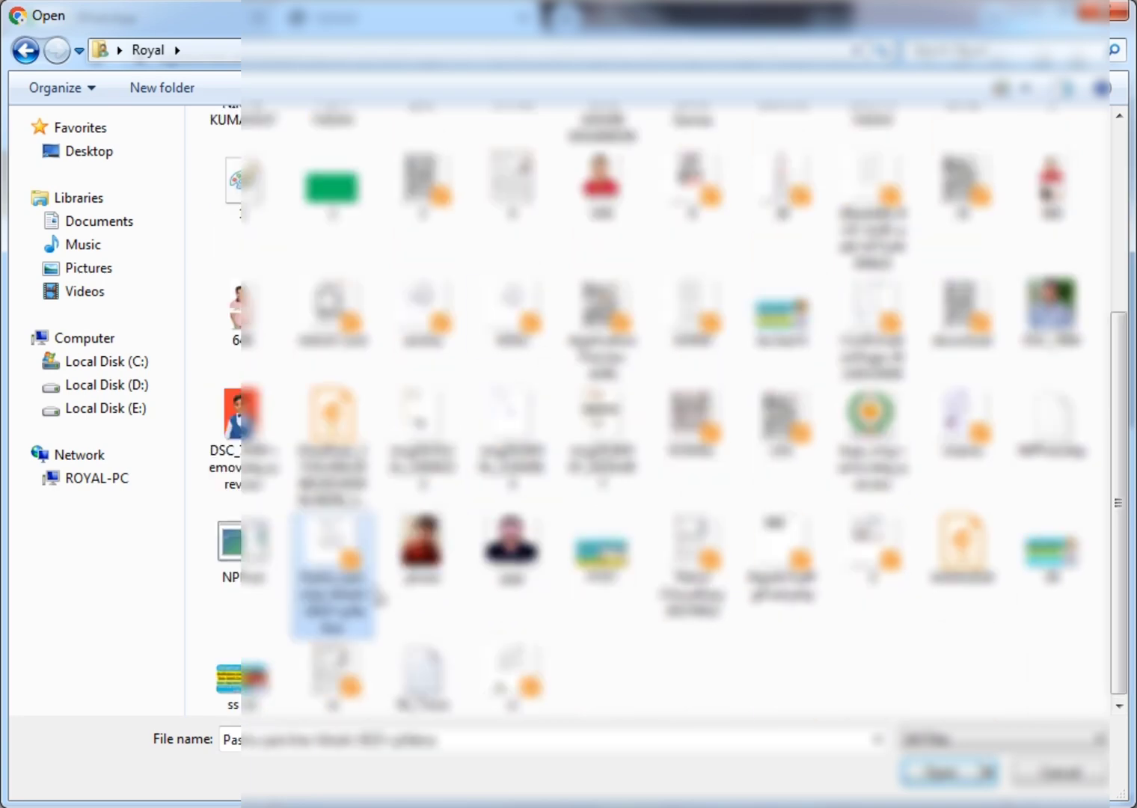
left_click(422, 550)
left_click(602, 554)
scroll(662, 472, "up", 2)
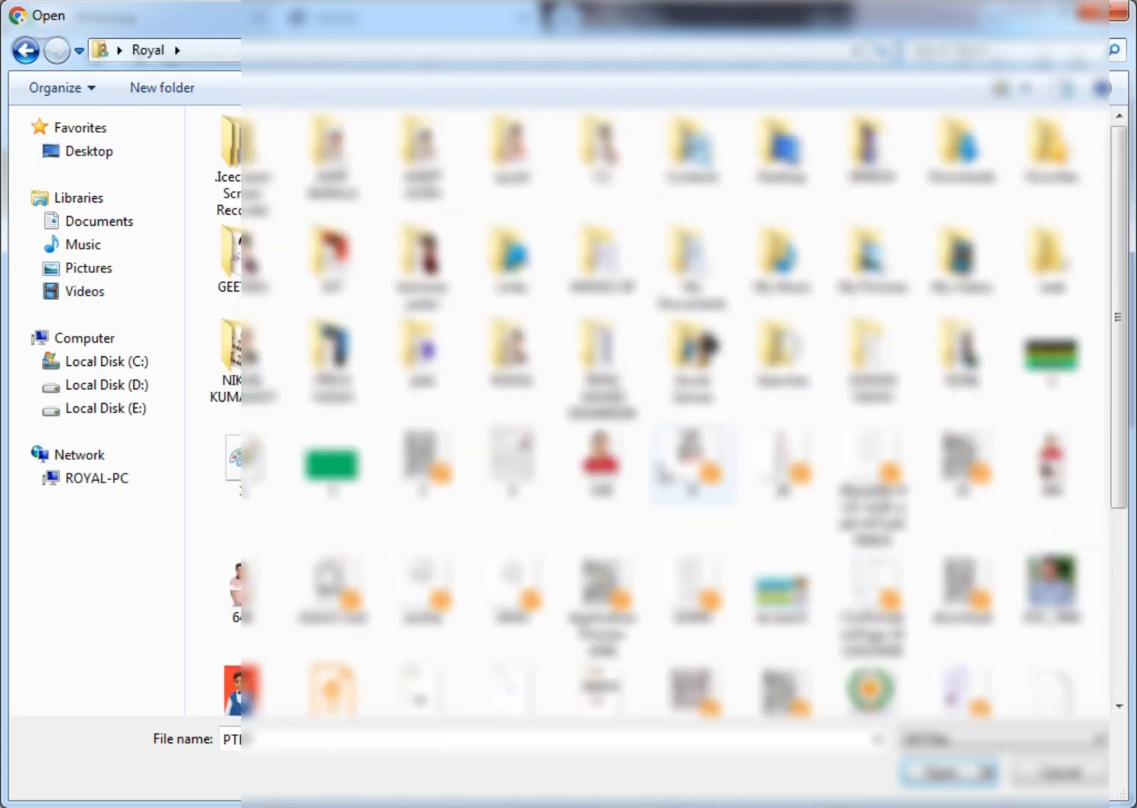
Go back to the user folder and select the photo file so its preview appears.
left_click(102, 154)
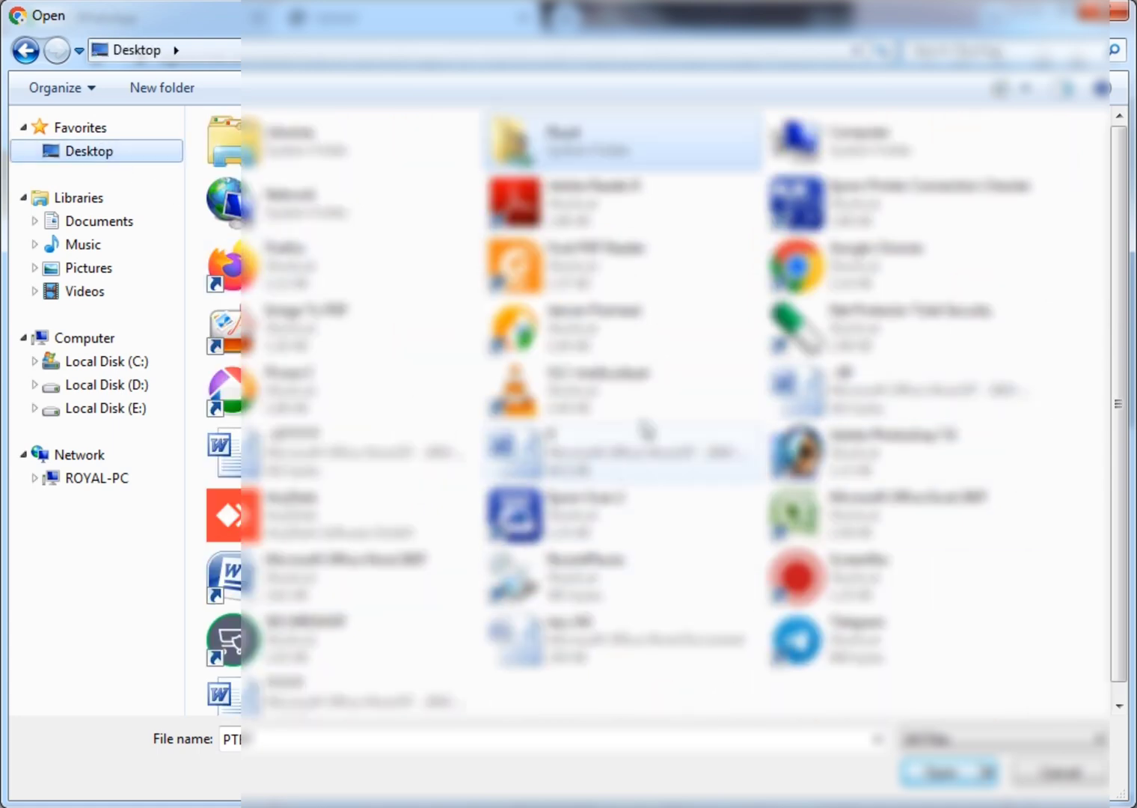
left_click(624, 137)
double_click(623, 136)
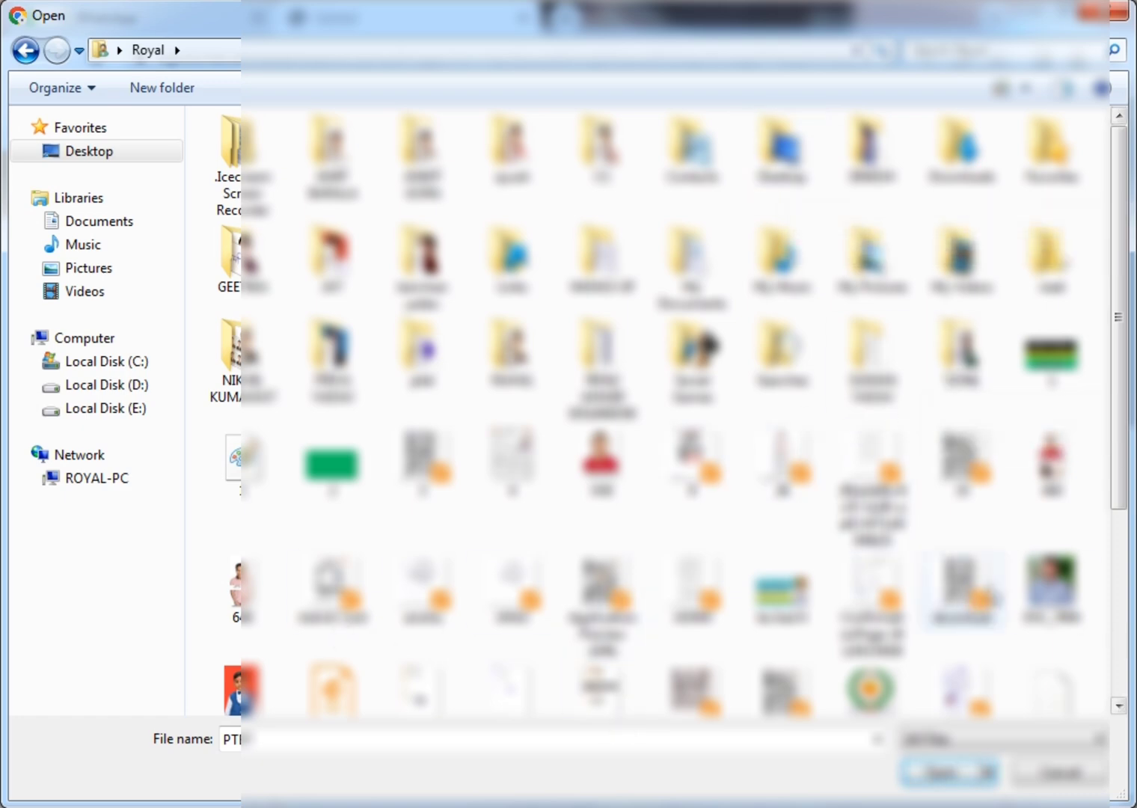
left_click(1052, 587)
right_click(1051, 587)
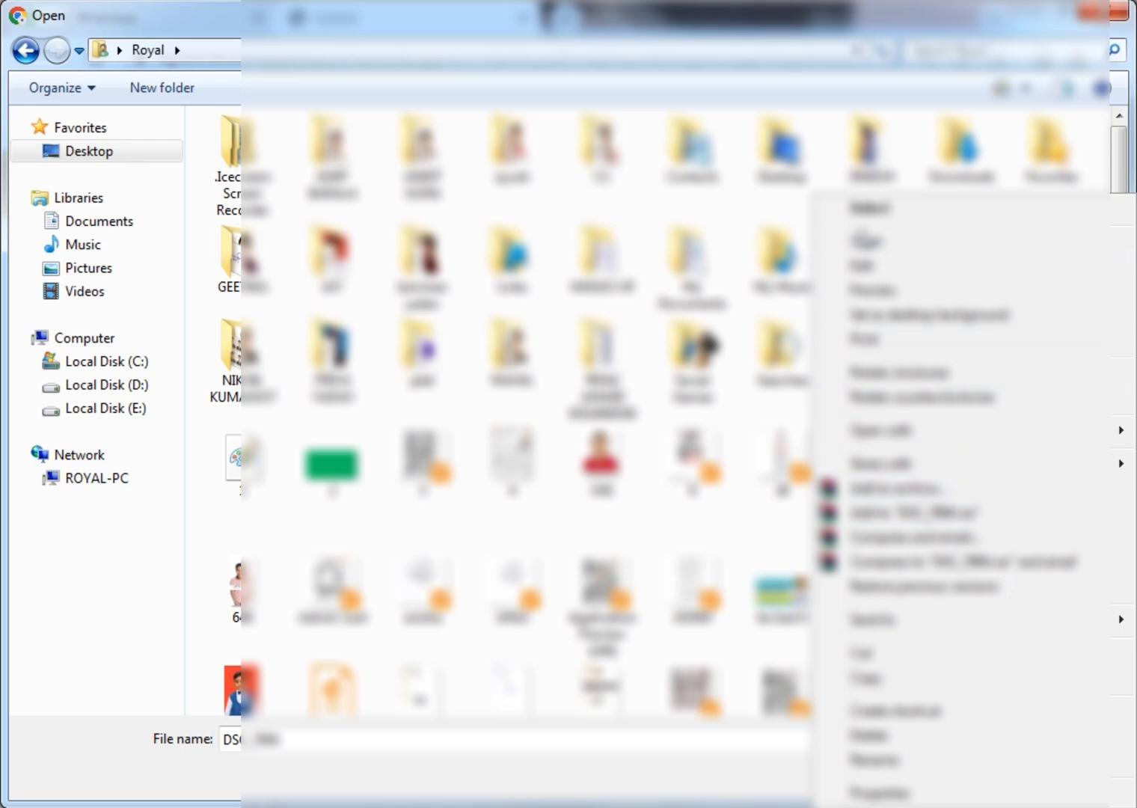
left_click(870, 209)
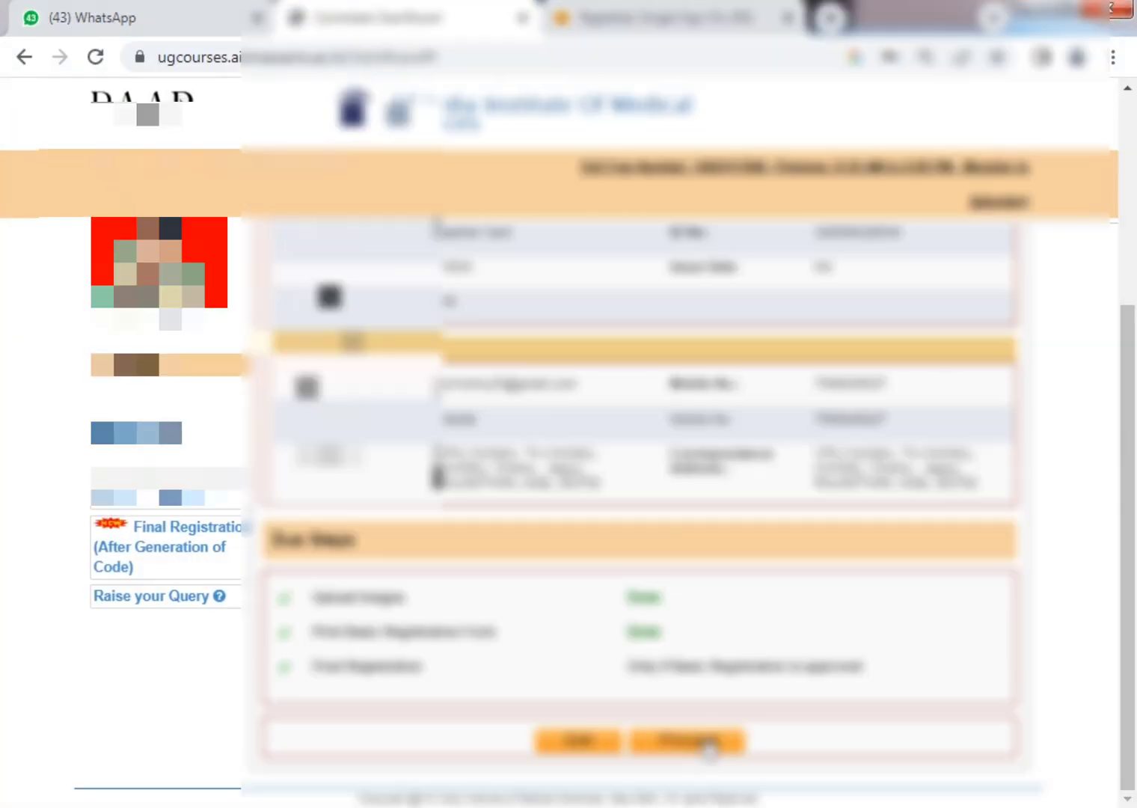
Upload the photo, continue past the summary, and open B.Sc. Paramedical Courses code generation.
left_click(706, 744)
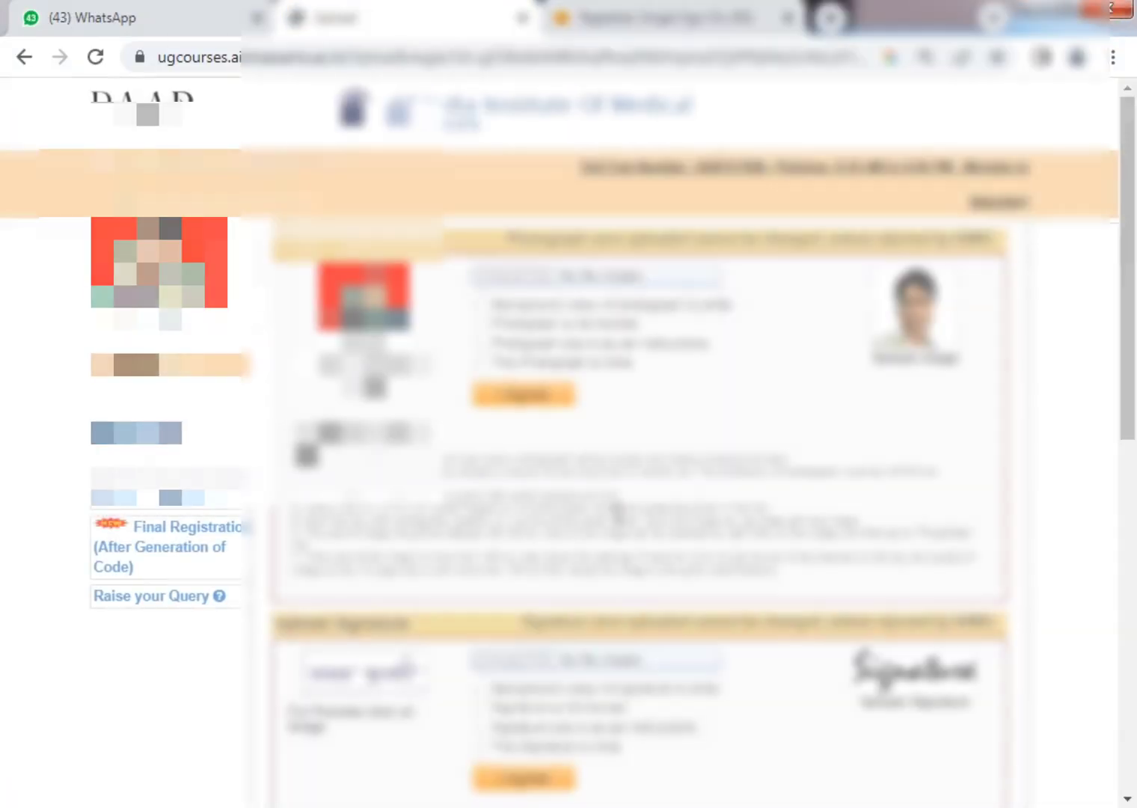
scroll(617, 511, "down", 5)
left_click(668, 748)
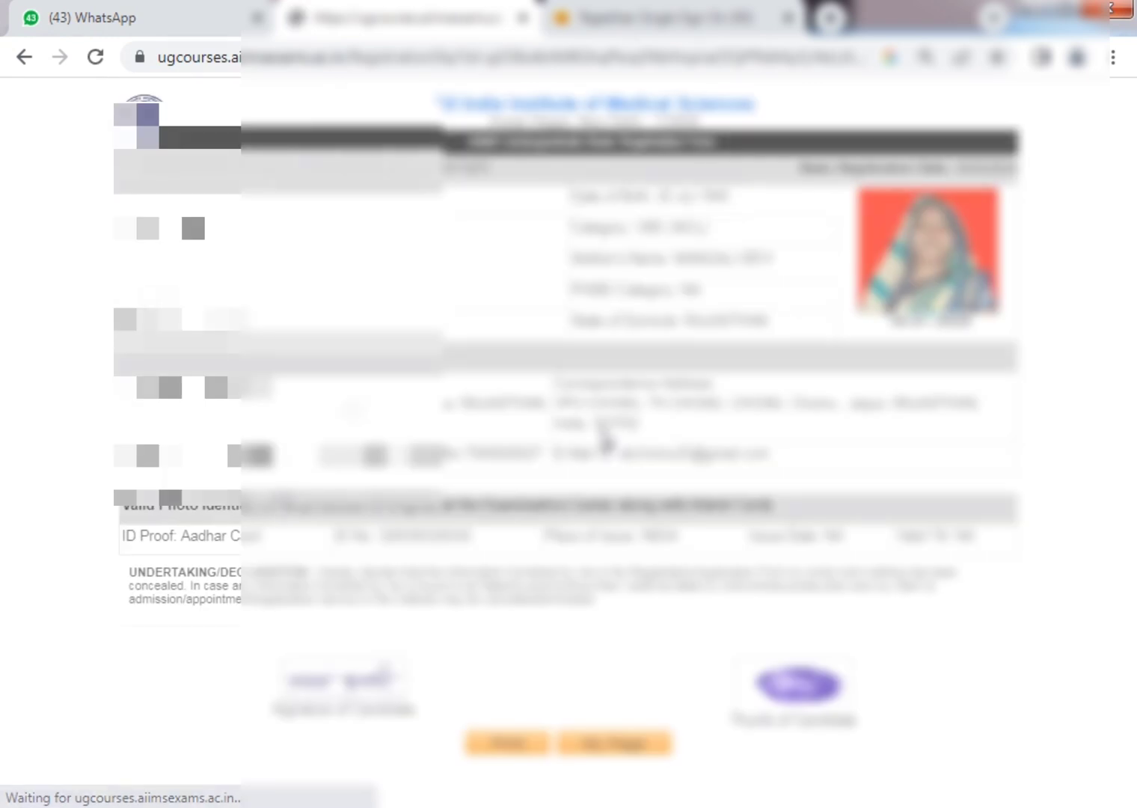
left_click(604, 748)
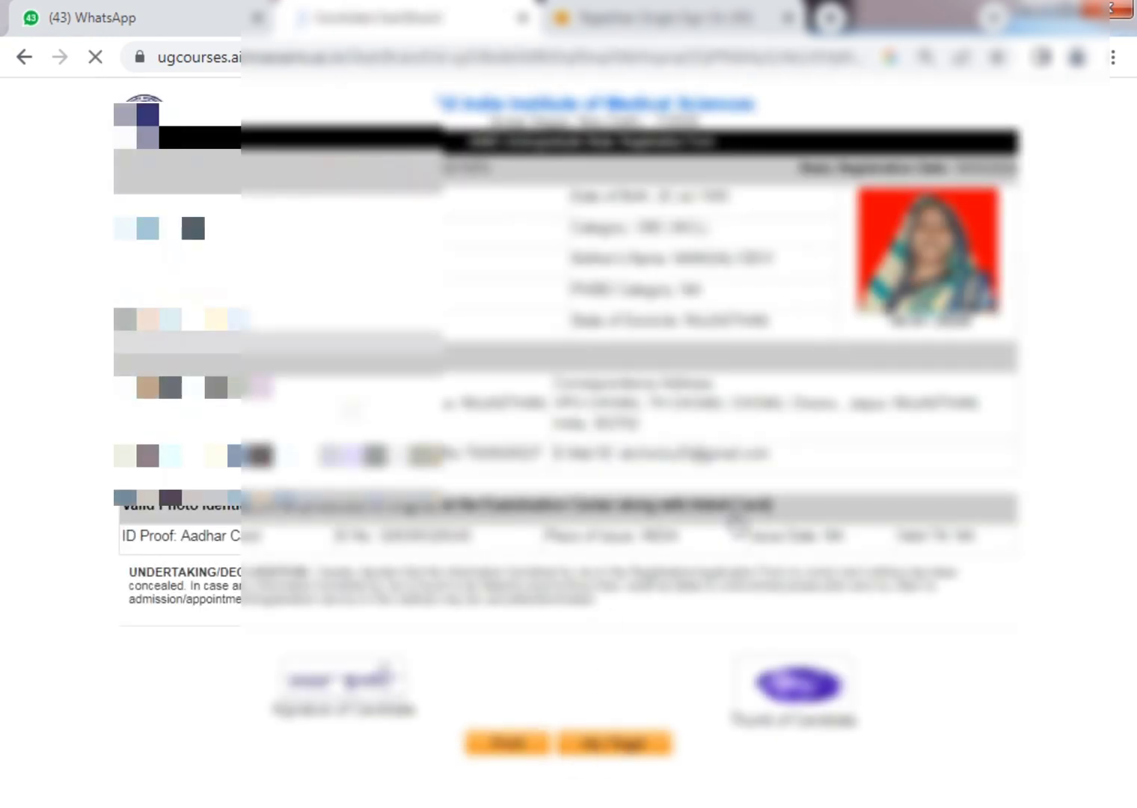
scroll(591, 511, "down", 5)
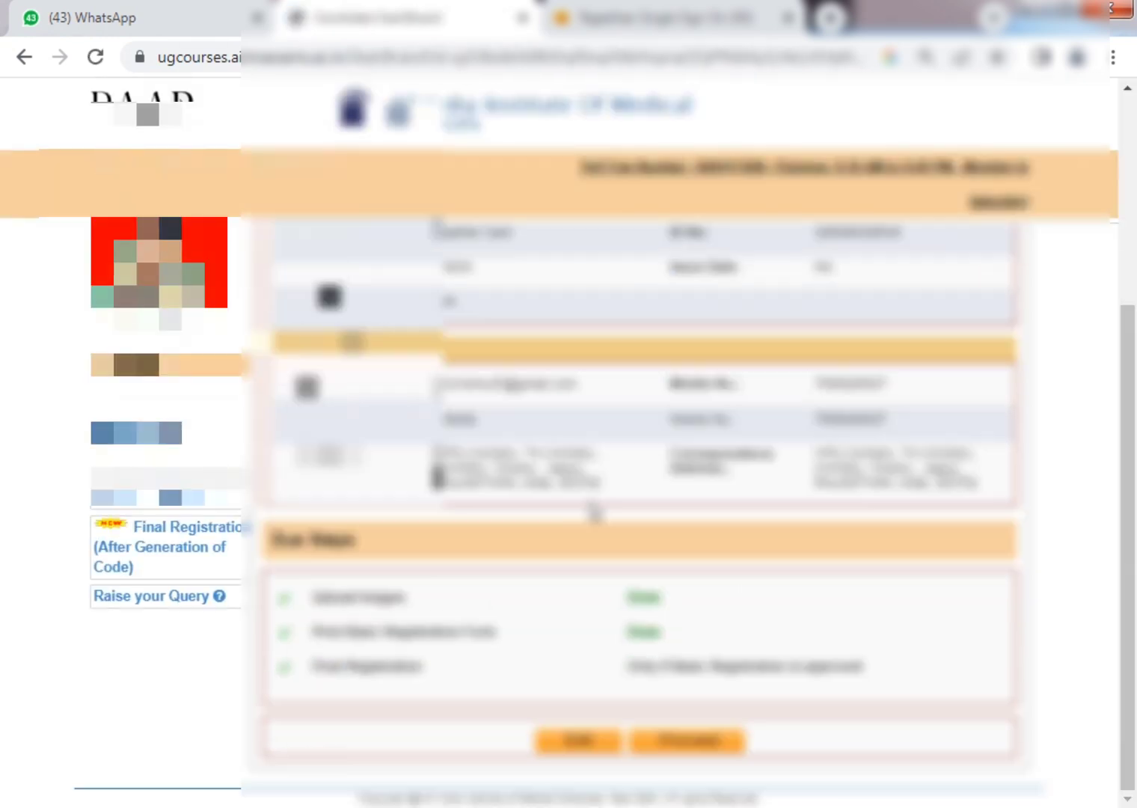
scroll(594, 513, "up", 3)
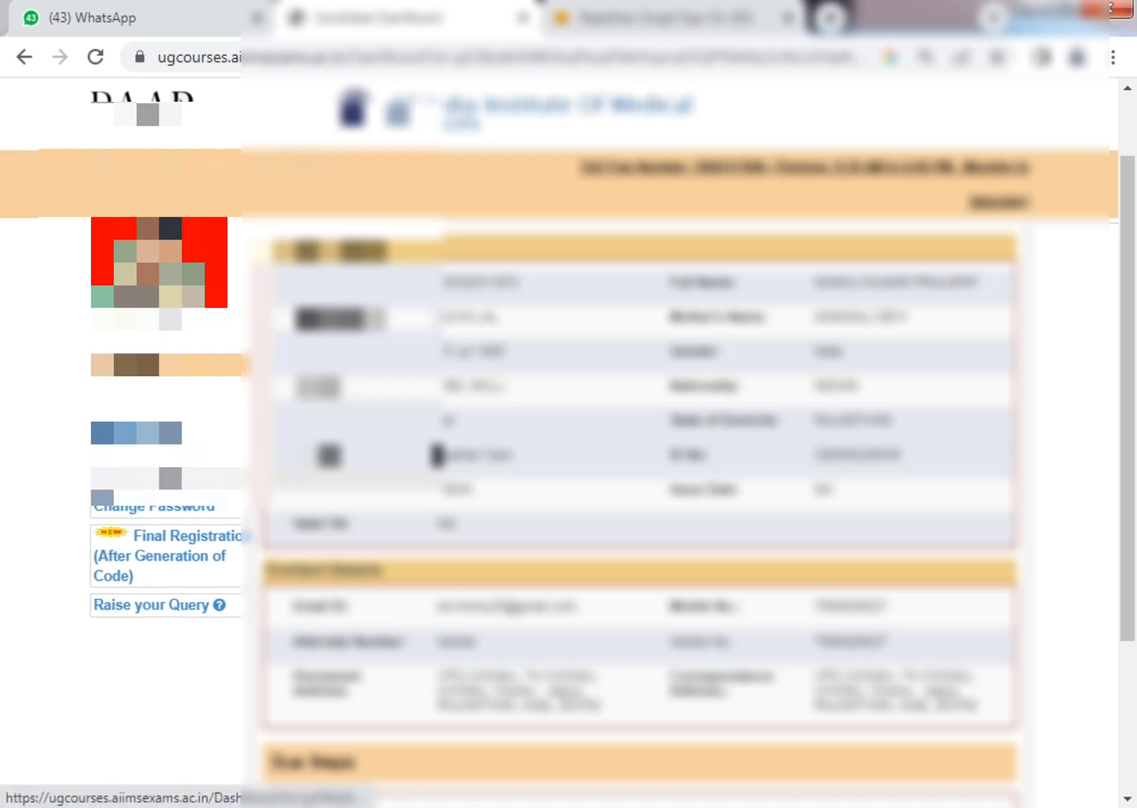
left_click(215, 522)
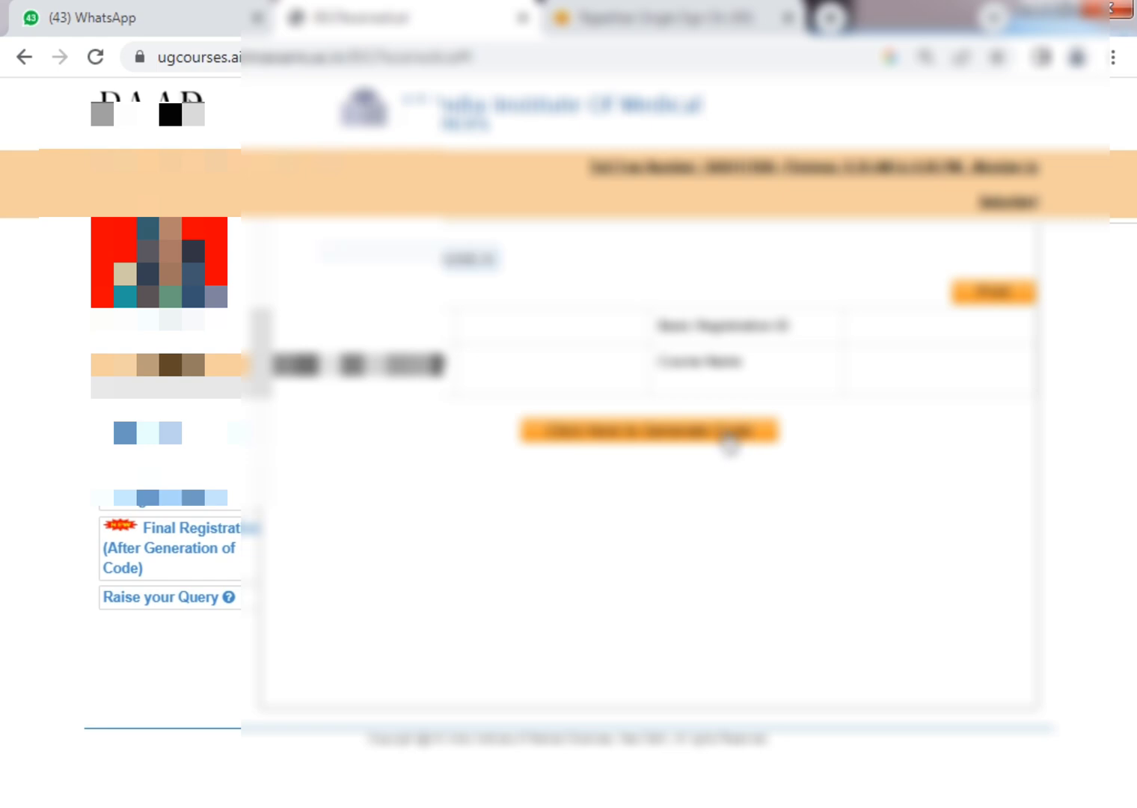
Generate the B.Sc. Paramedical Registration Unique Code and dismiss the alerts.
left_click(730, 444)
left_click(561, 363)
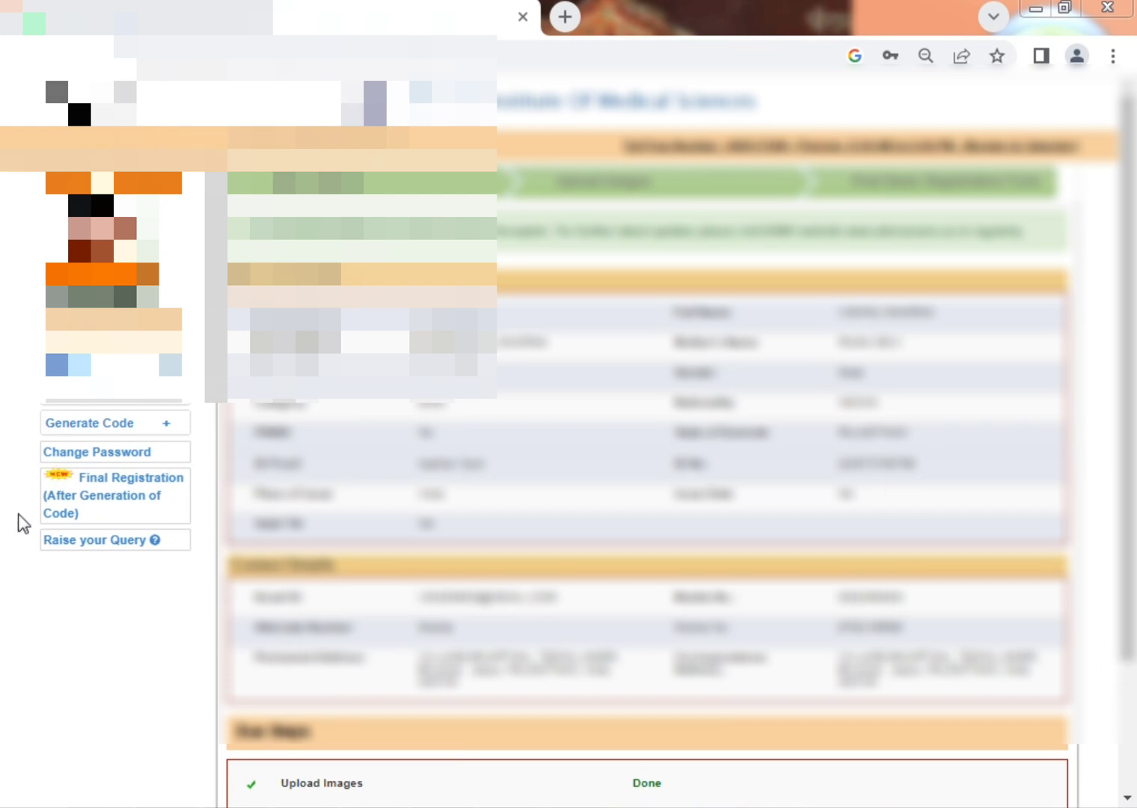
left_click(115, 429)
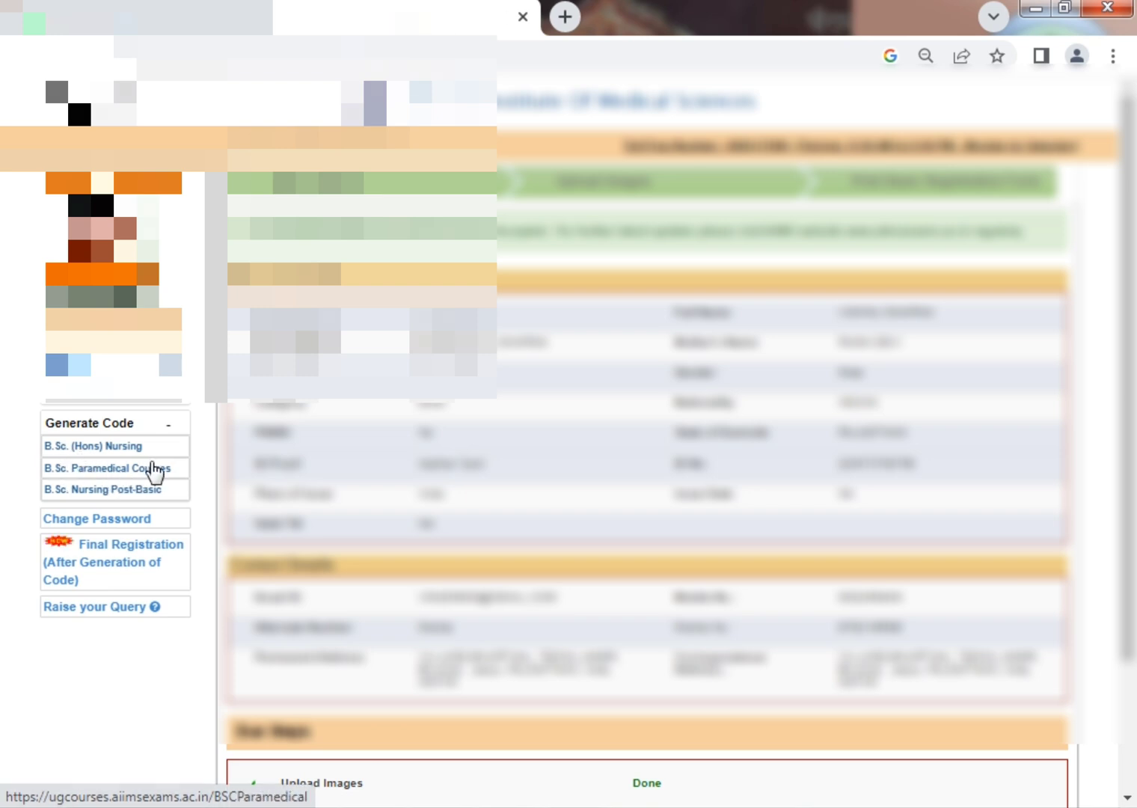
left_click(154, 470)
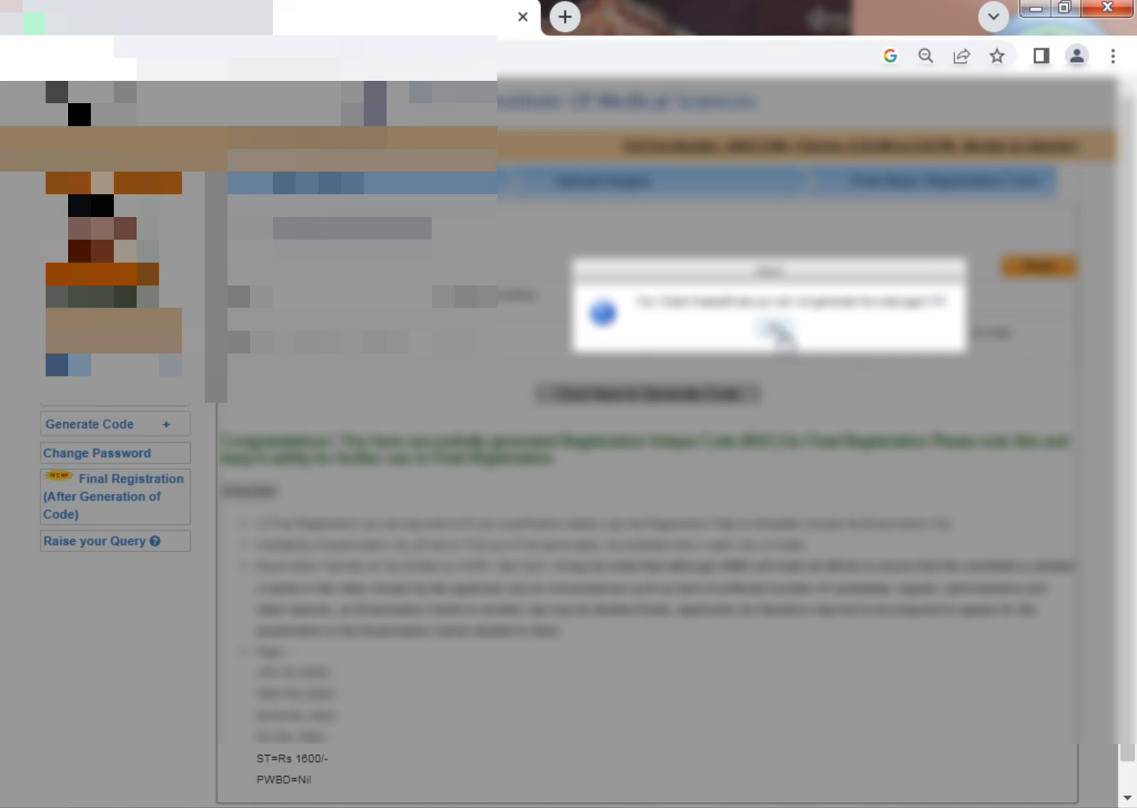
left_click(778, 333)
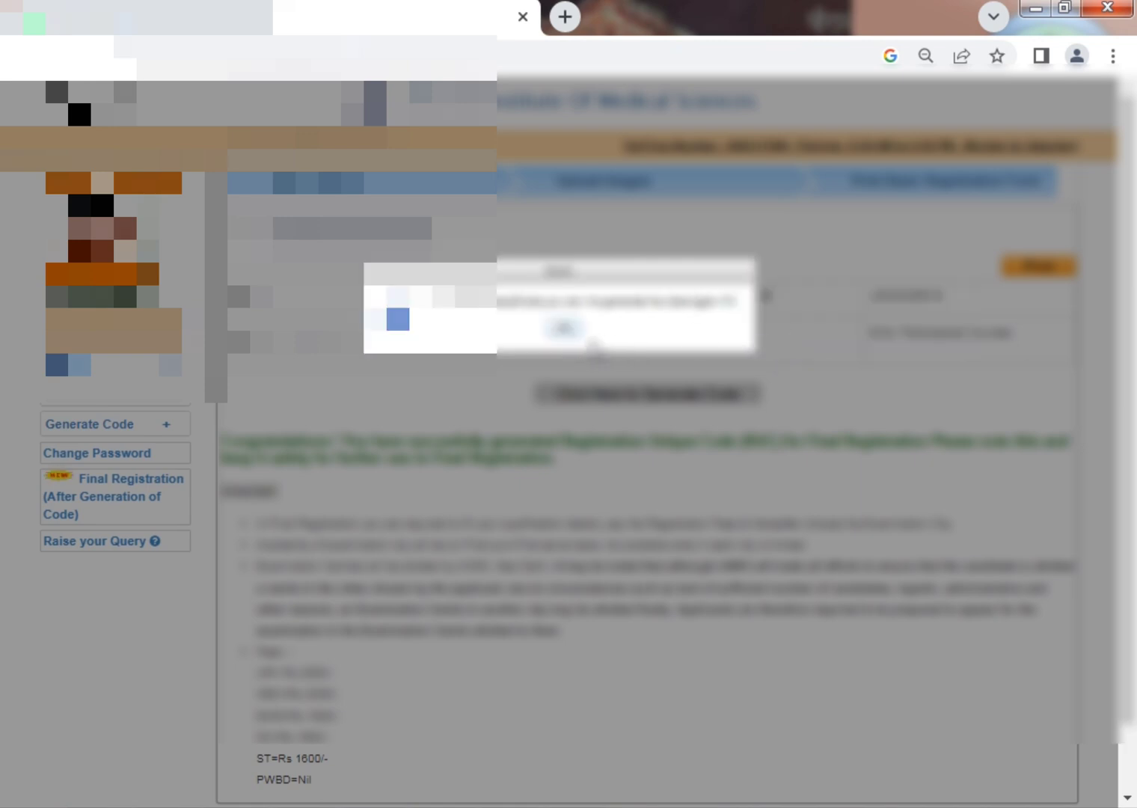
scroll(645, 365, "down", 1)
scroll(648, 362, "up", 2)
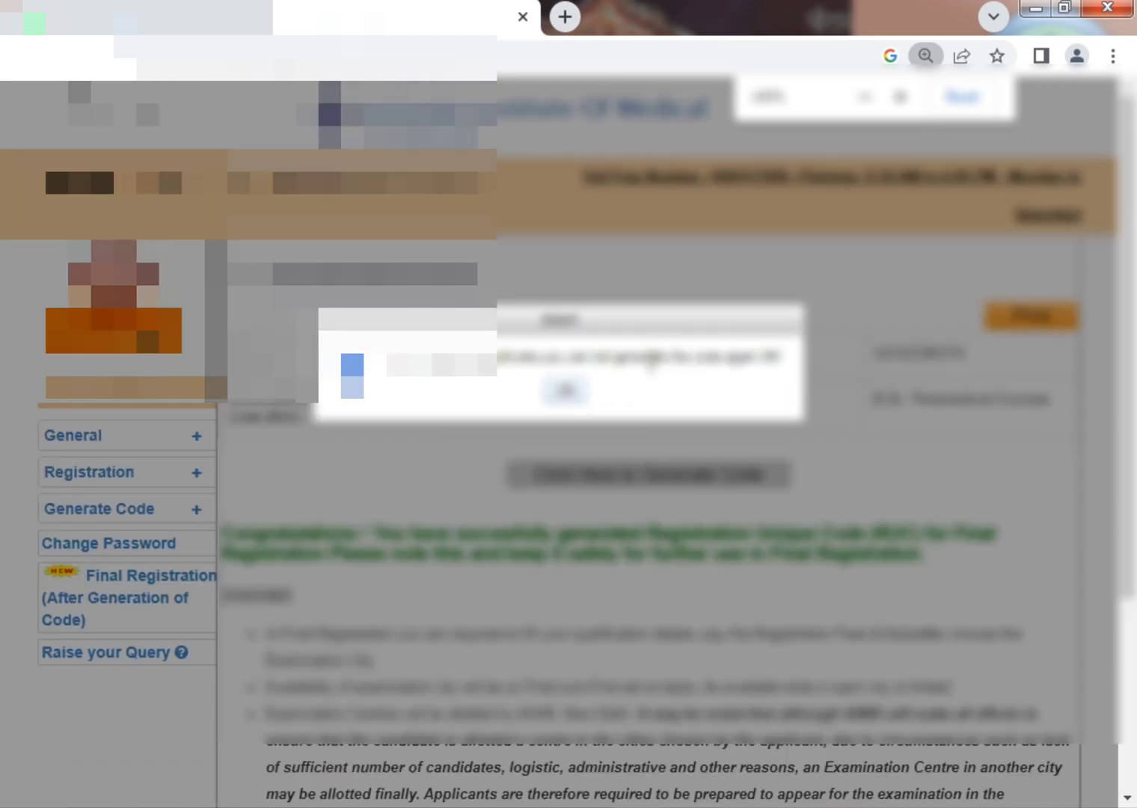
Dismiss the second alert, zoom out, and open Final Registration (After Generation of Code).
left_click(566, 390)
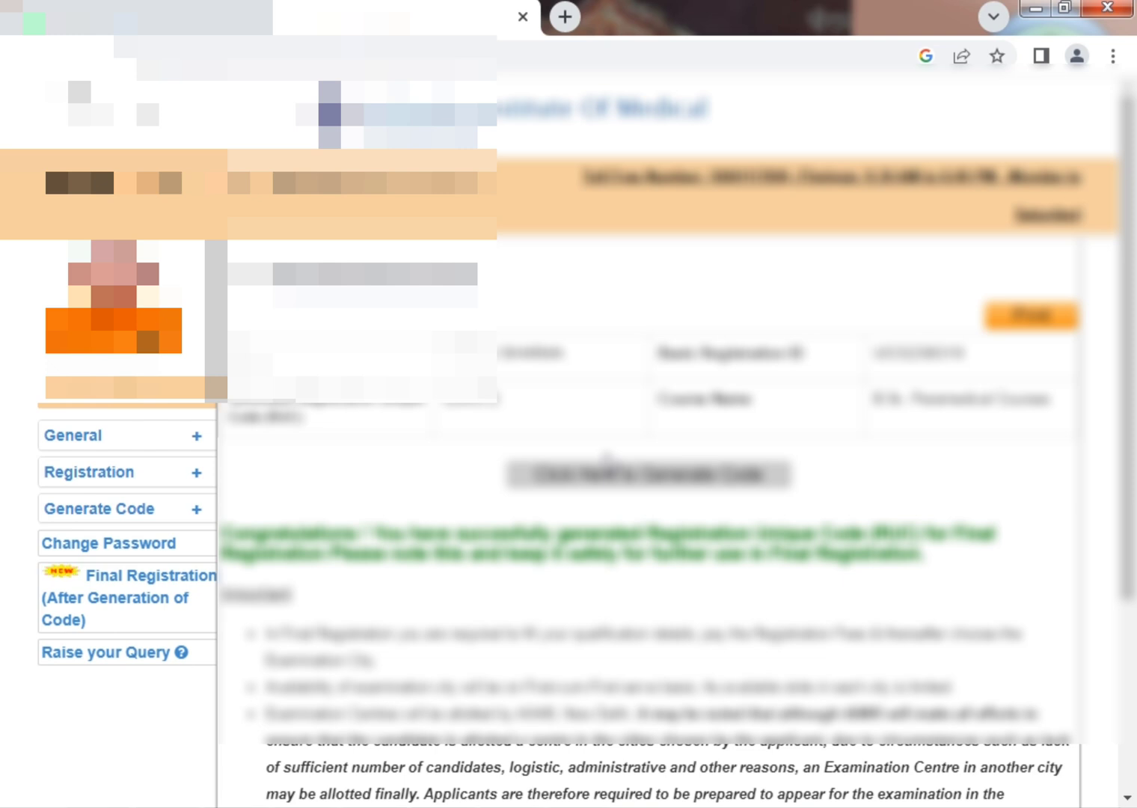
scroll(608, 458, "down", 4)
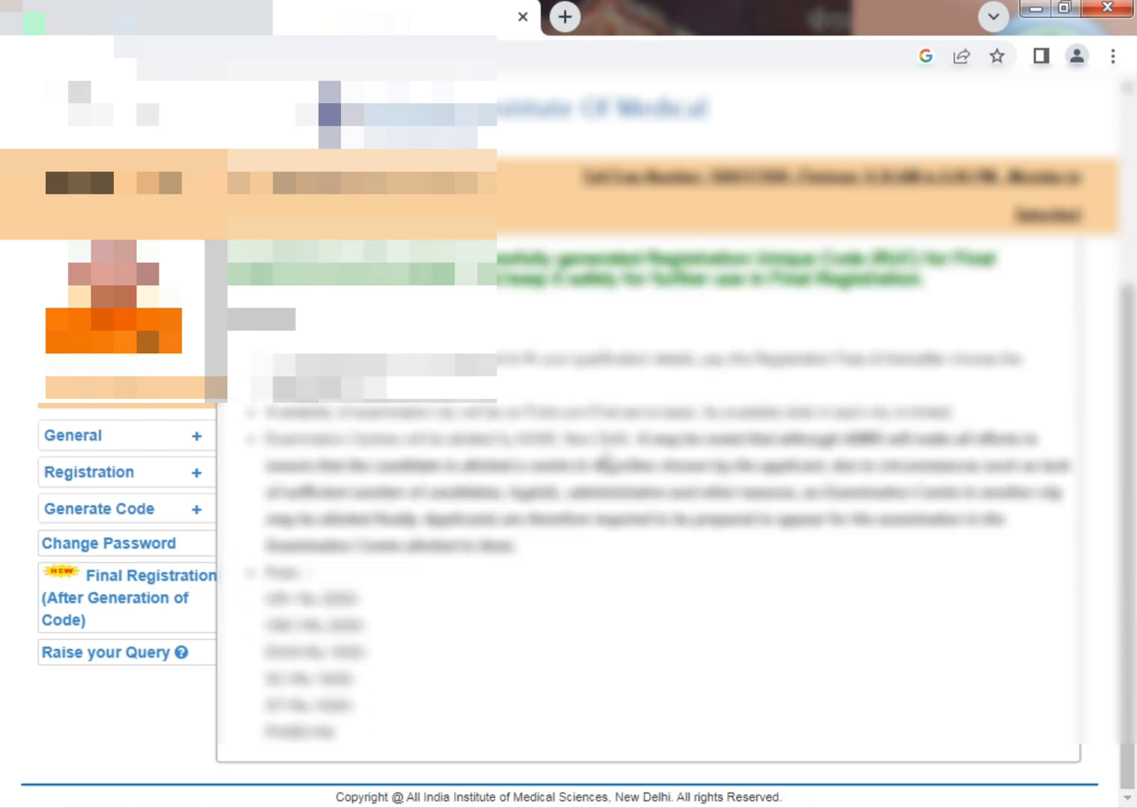
scroll(288, 598, "up", 4)
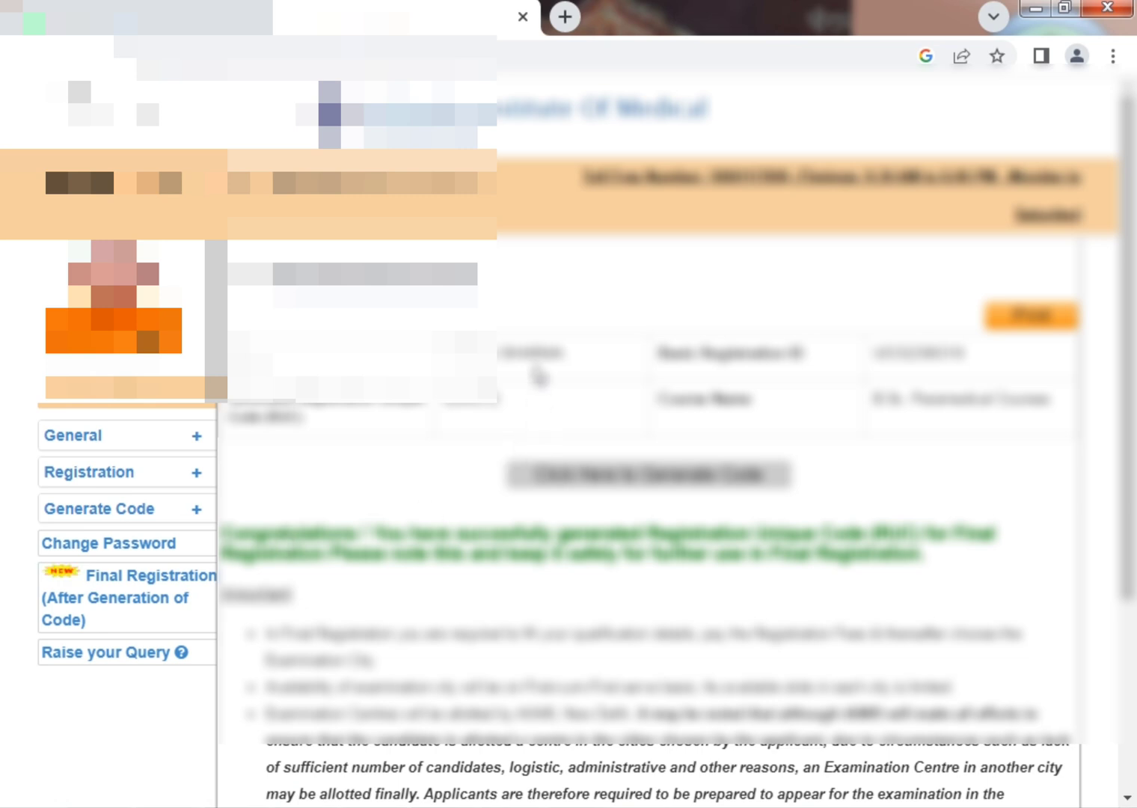
scroll(524, 381, "down", 4)
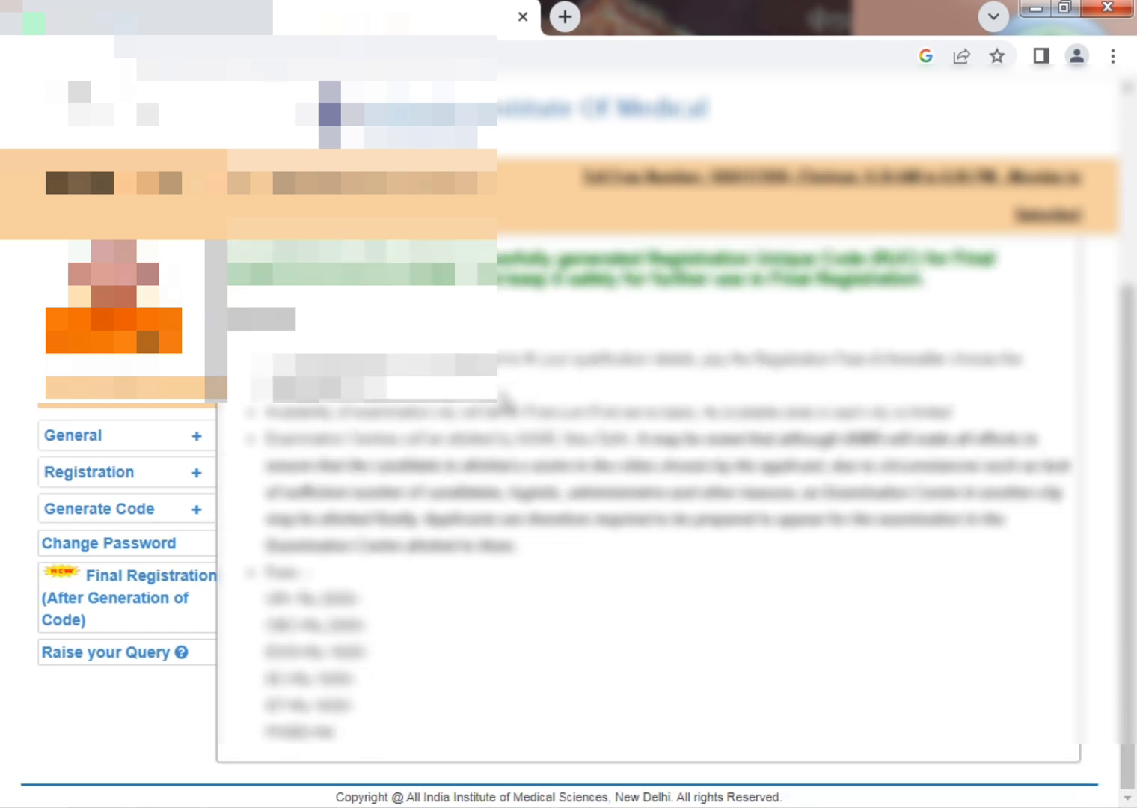
scroll(505, 401, "up", 4)
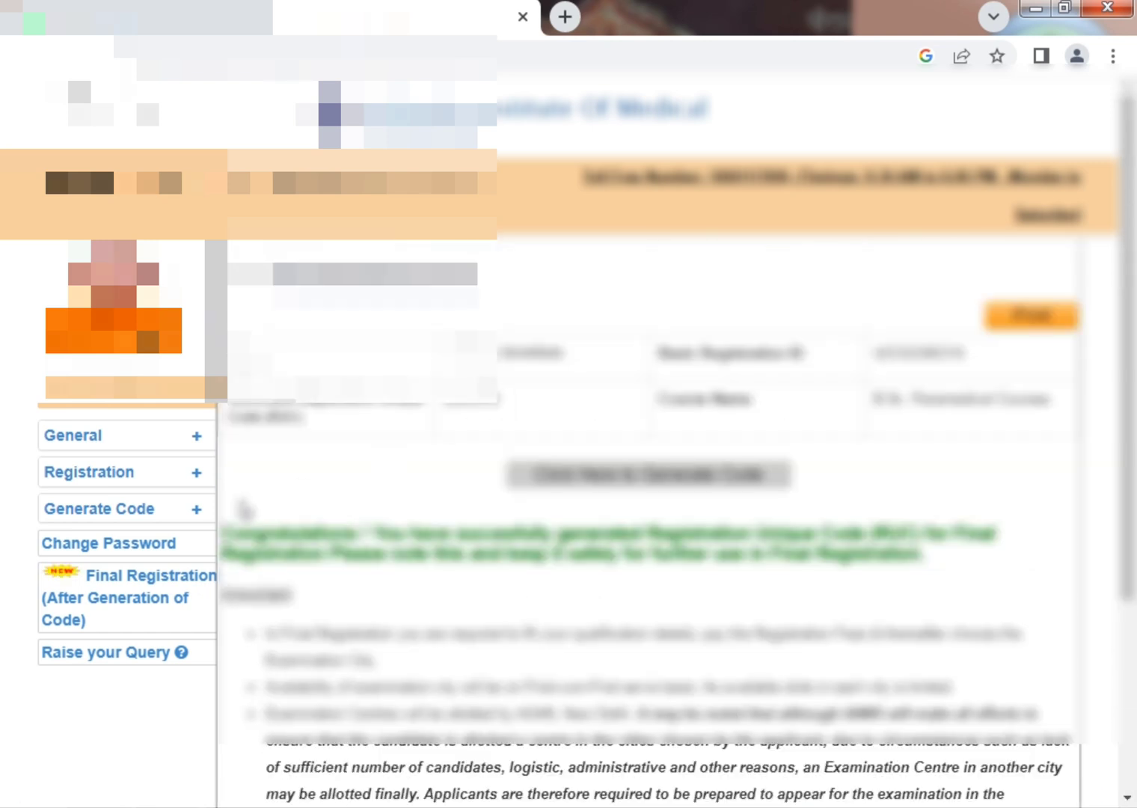
key("ctrl+minus")
left_click(180, 534)
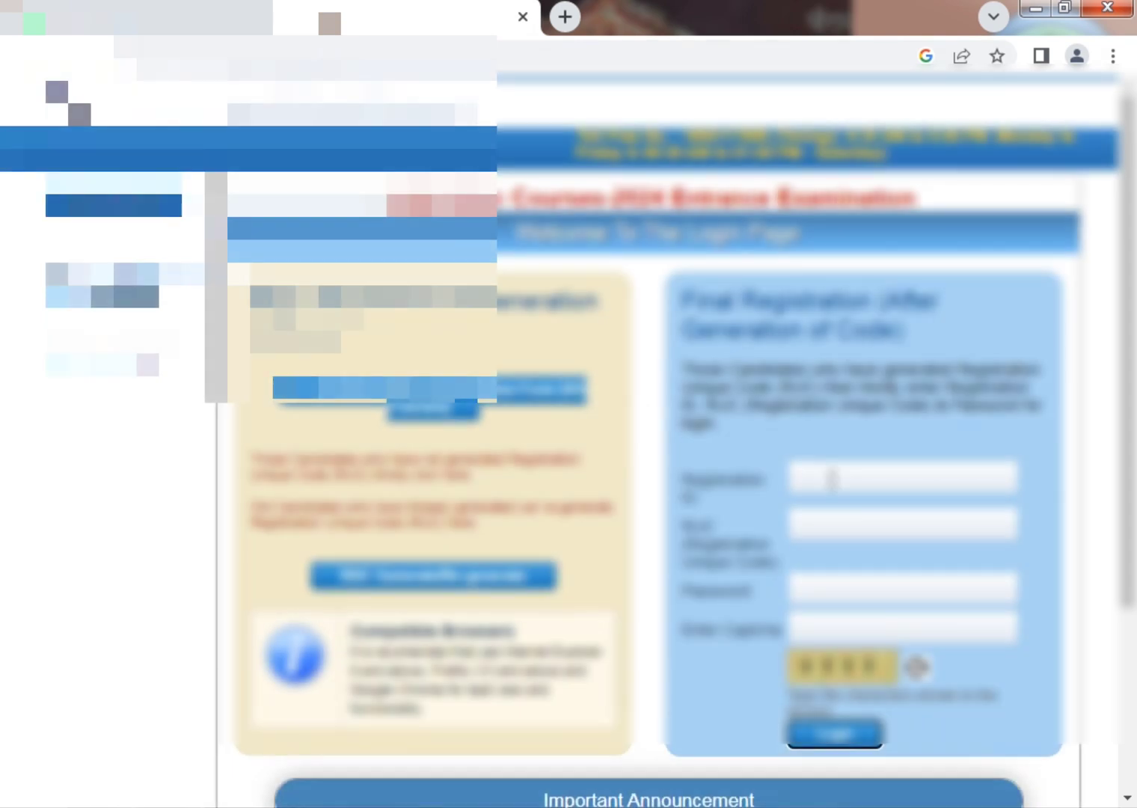
Fill in the Final Registration login with registration ID, unique code, password and captcha, then submit.
left_click(865, 493)
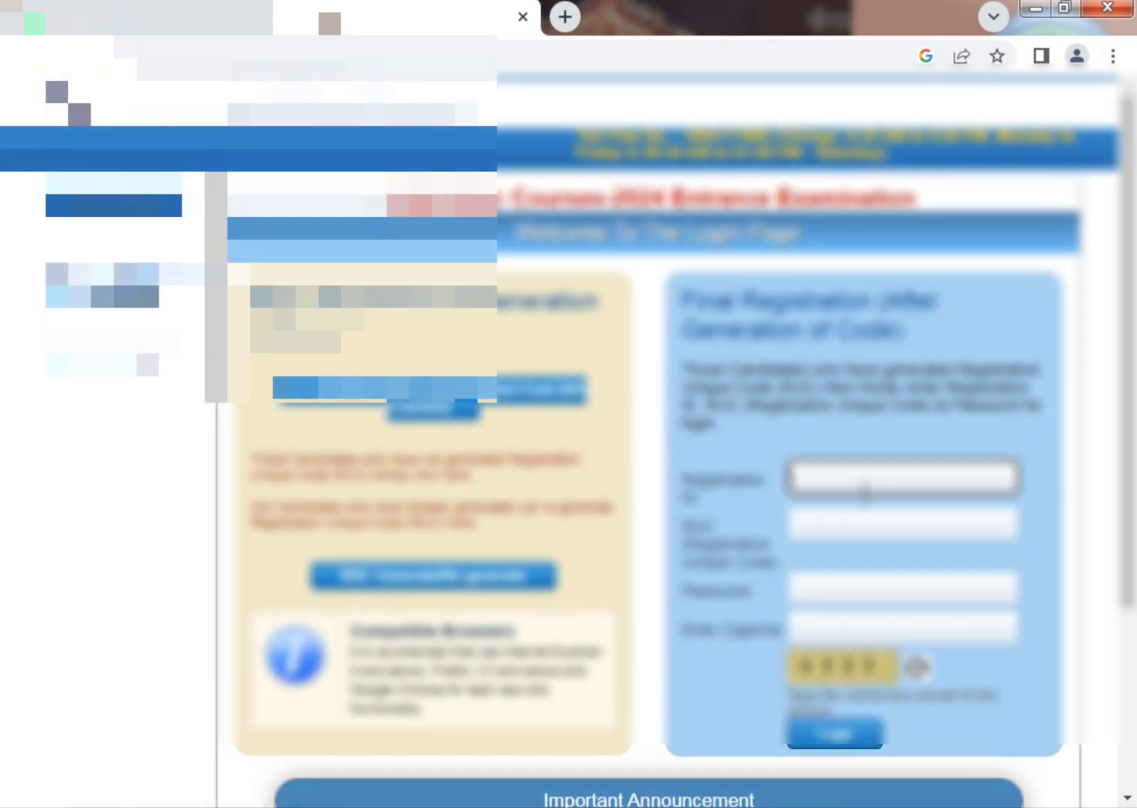
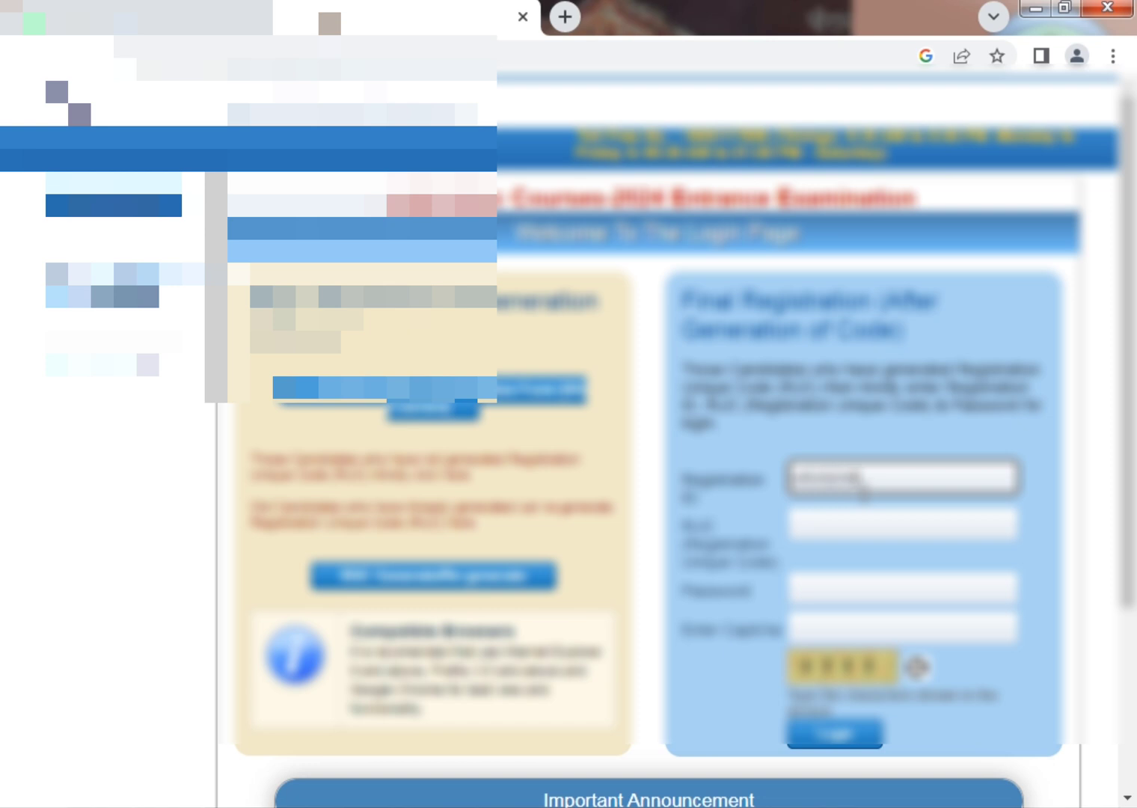
key("Tab")
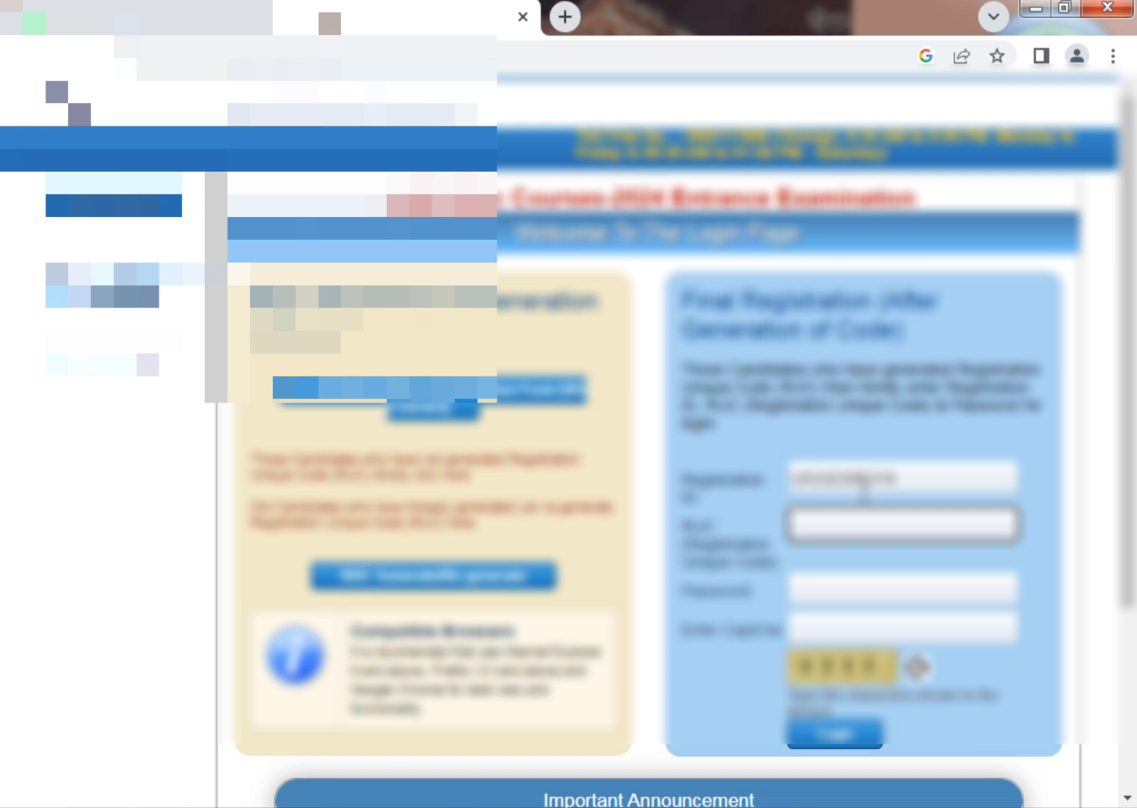
key("Tab")
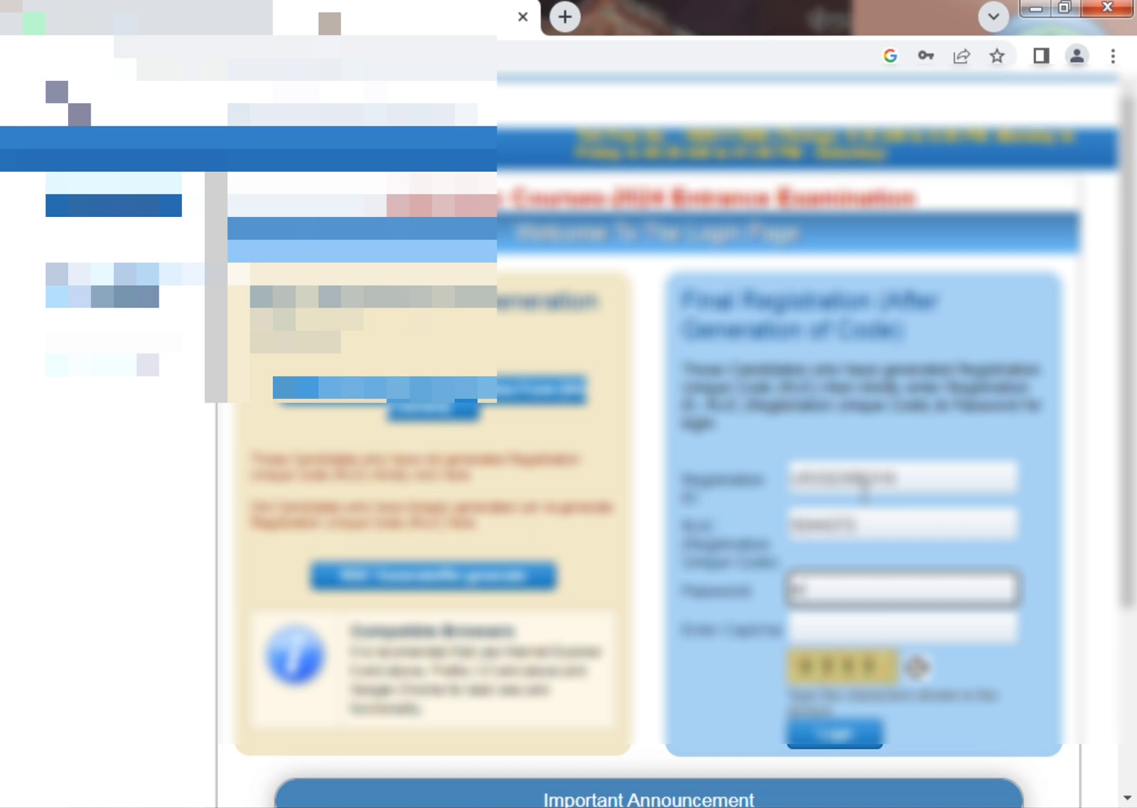
key("Tab")
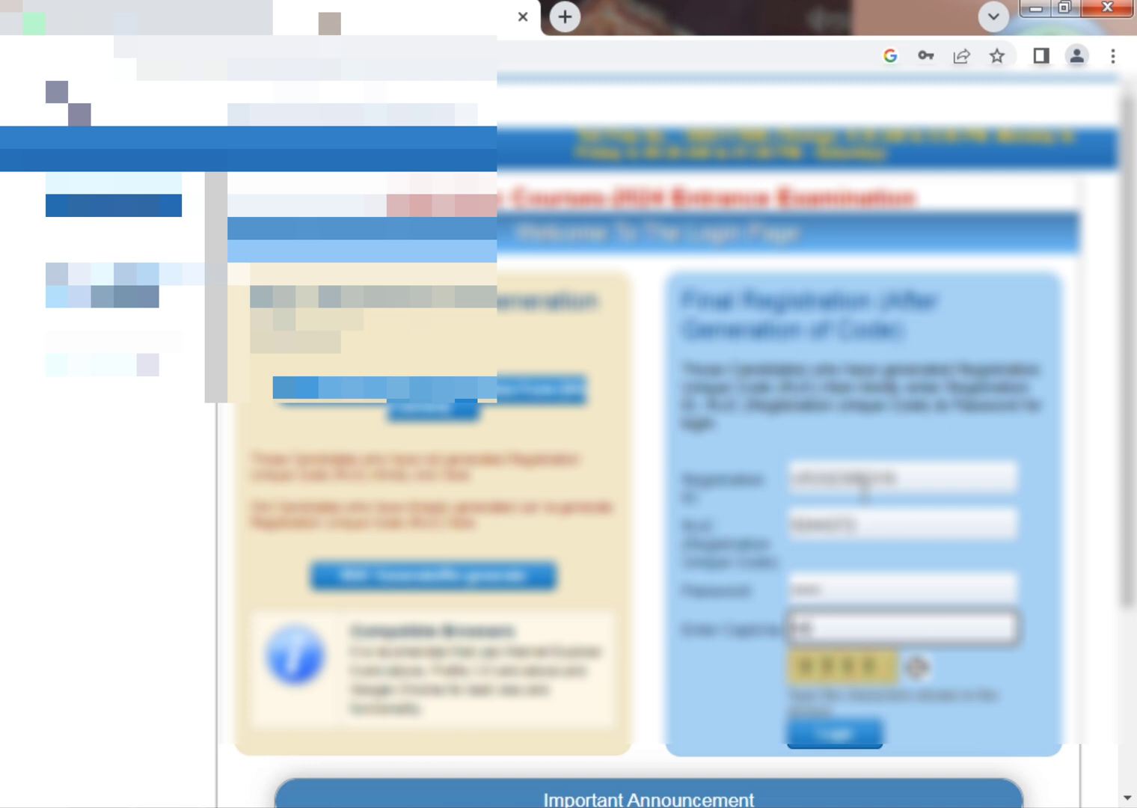
key("Tab")
key("Tab")
key("Return")
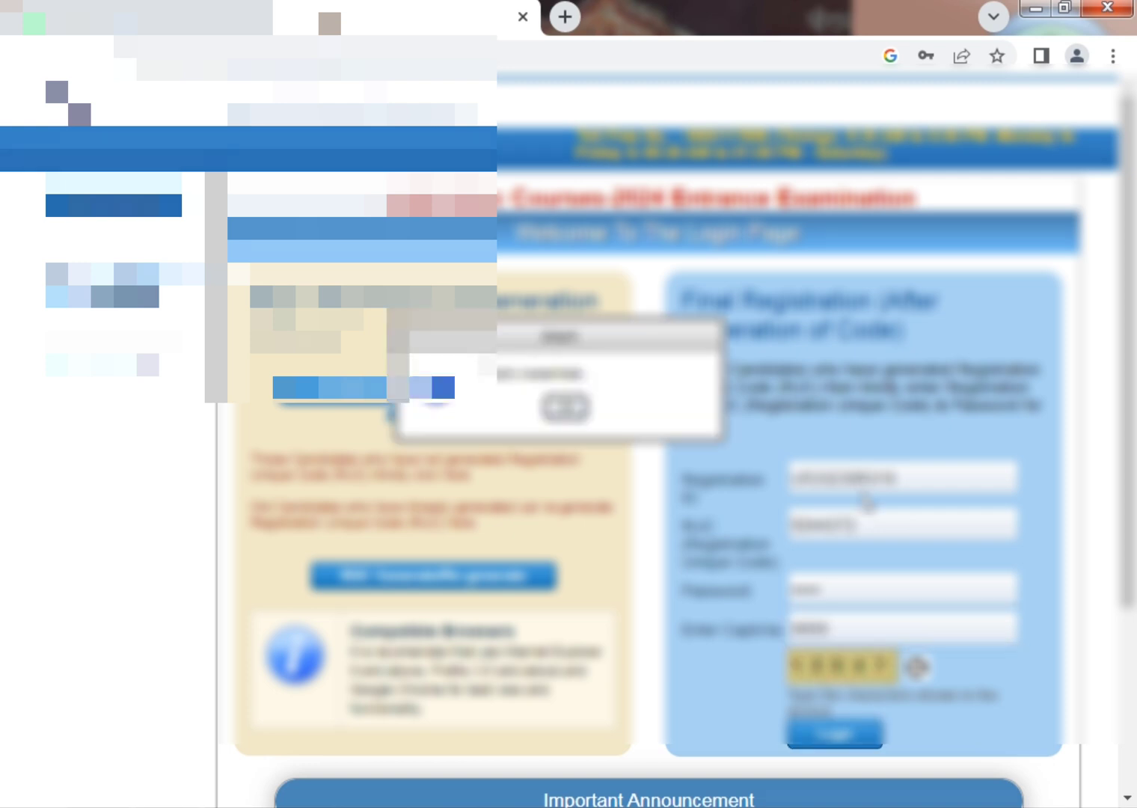
left_click(557, 414)
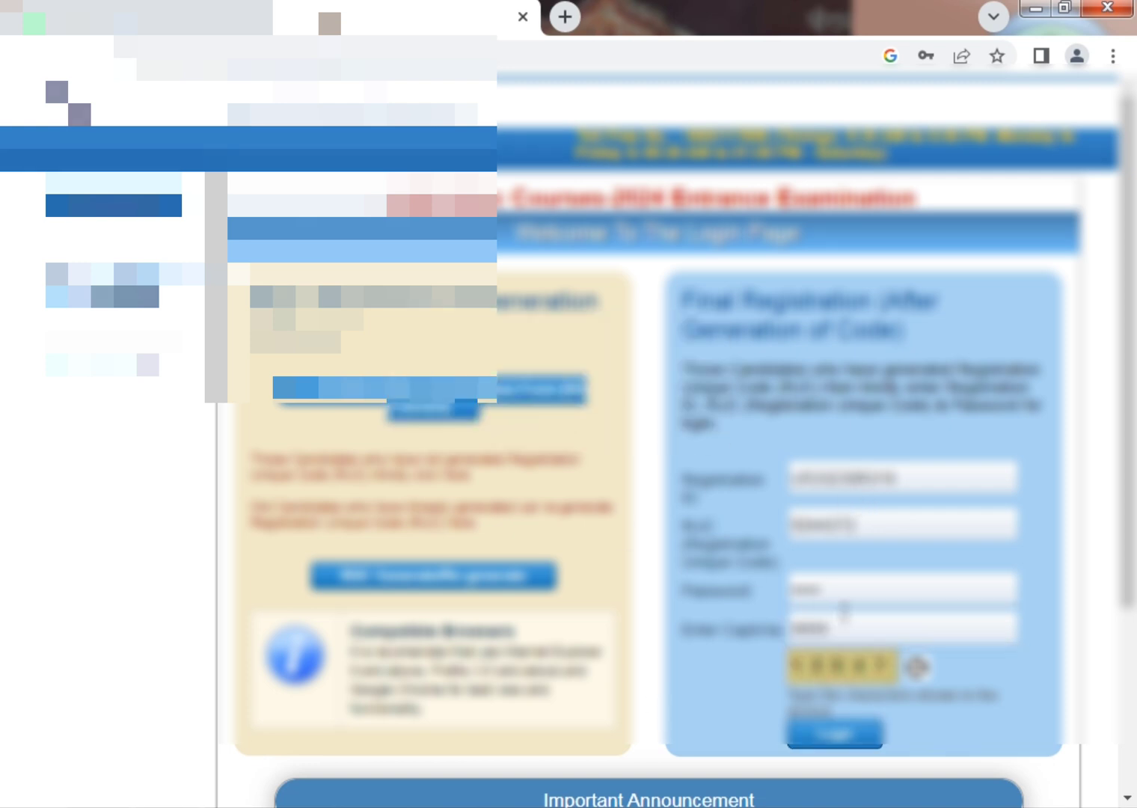
After the captcha error, re-enter the registration ID, unique code, captcha and password.
double_click(911, 532)
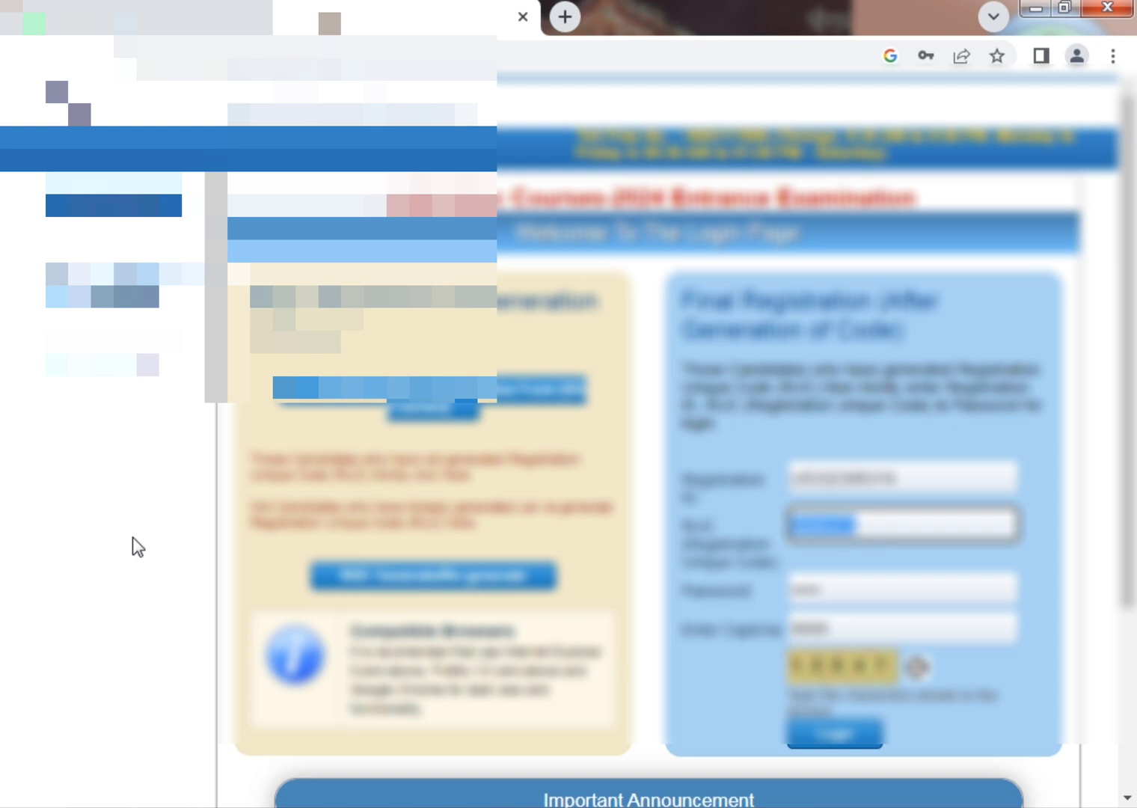
double_click(828, 483)
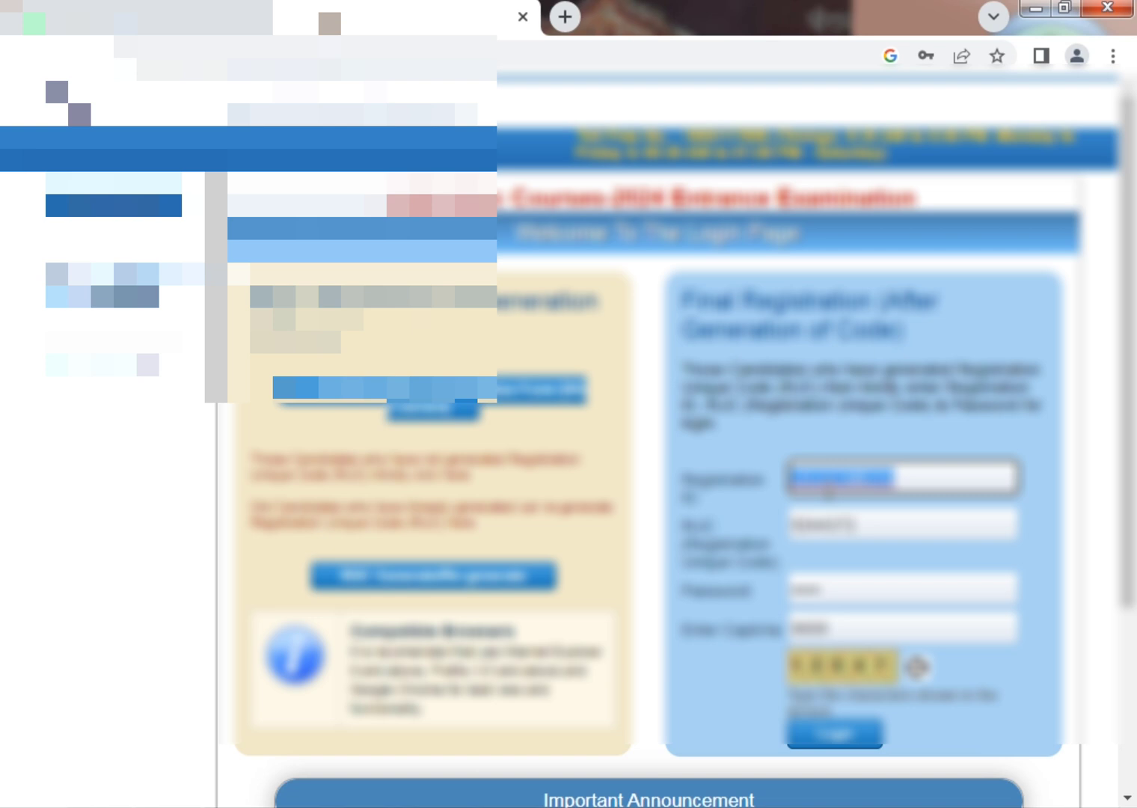
type("1")
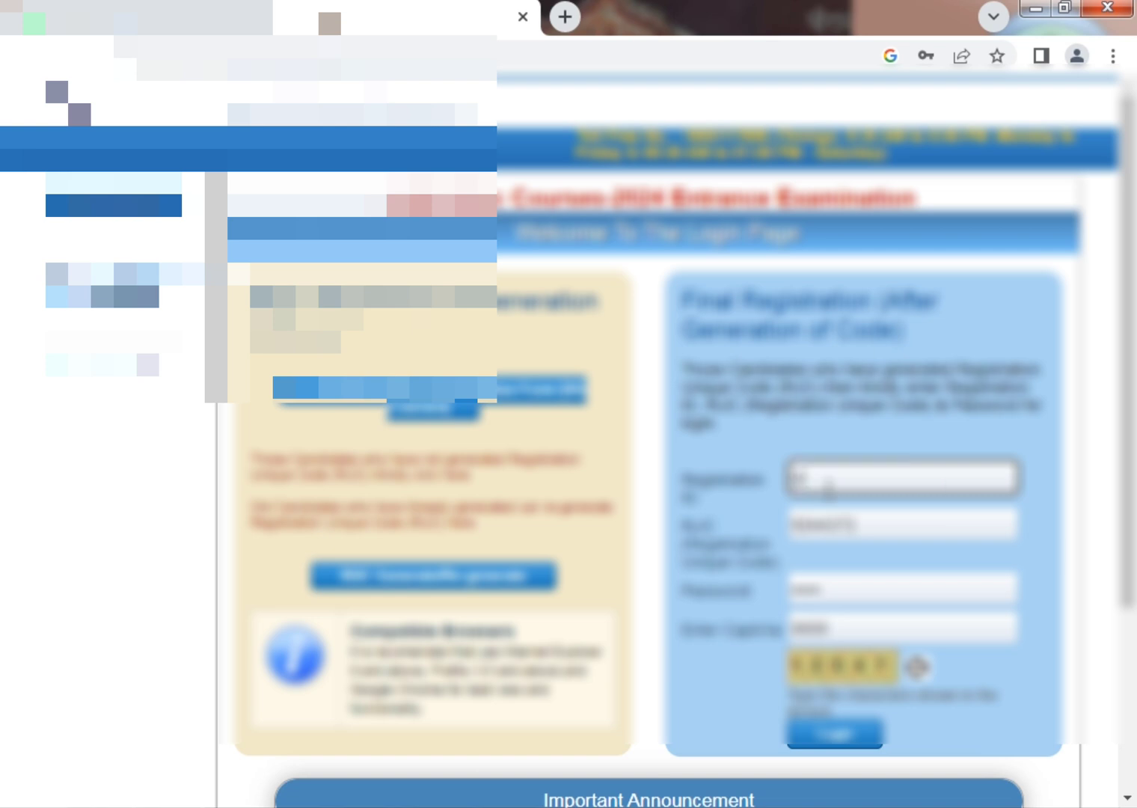
type("234567")
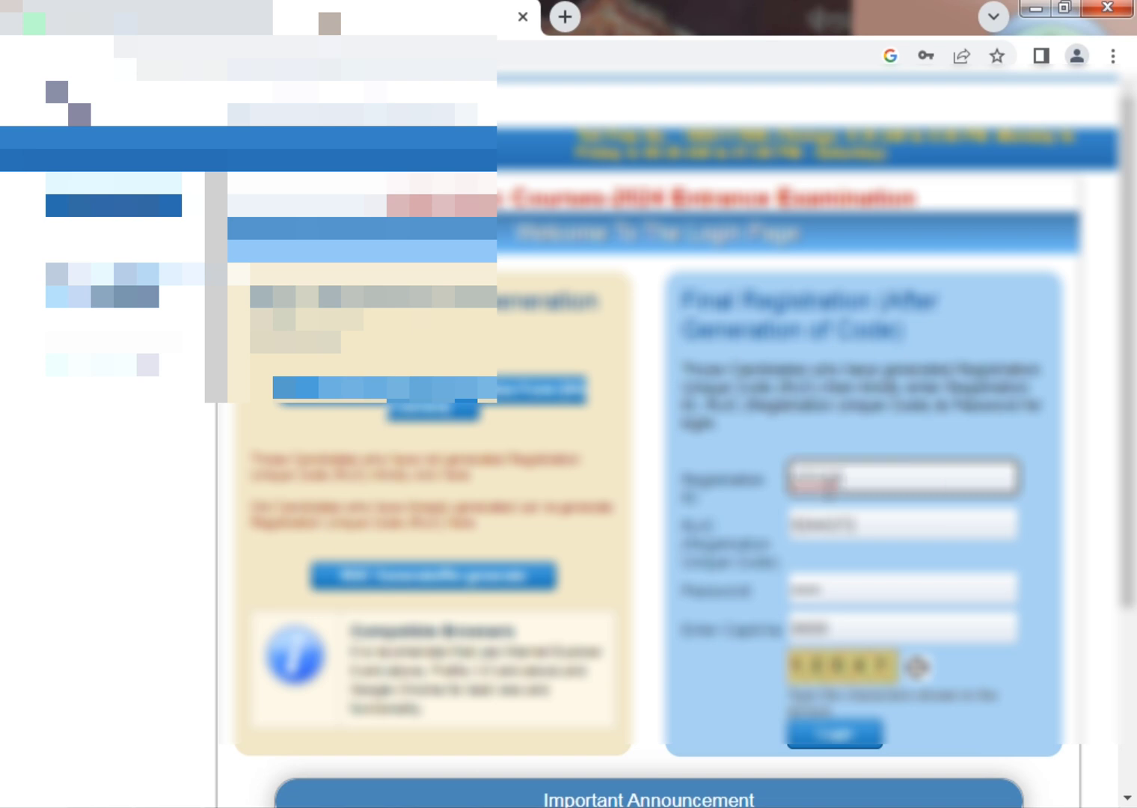
type("890123456")
key("Tab")
key("Tab")
key("Tab")
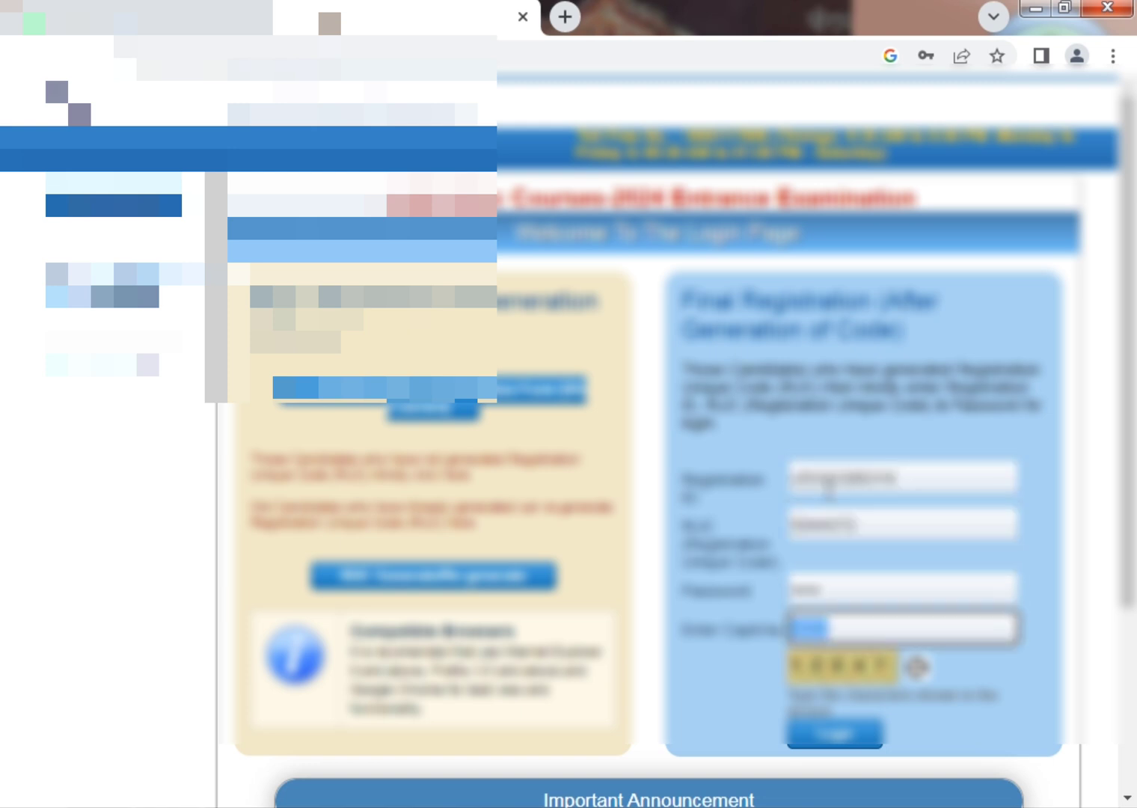
type("58847")
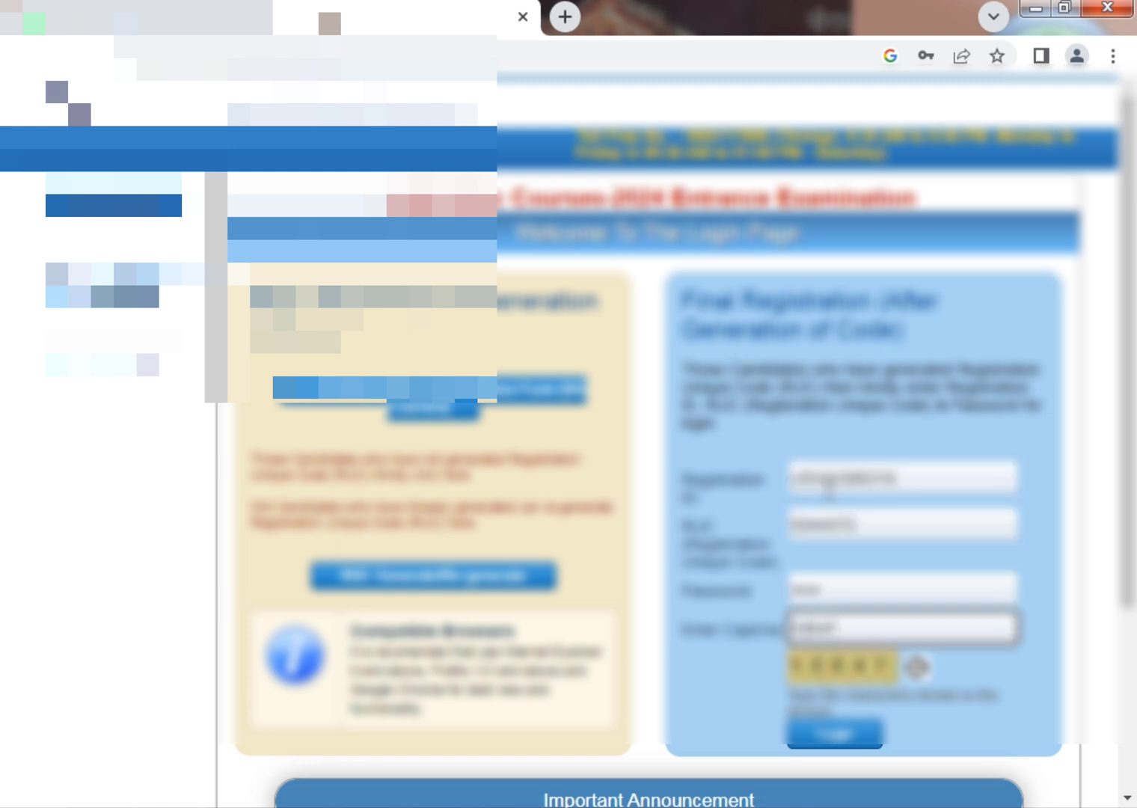
double_click(820, 512)
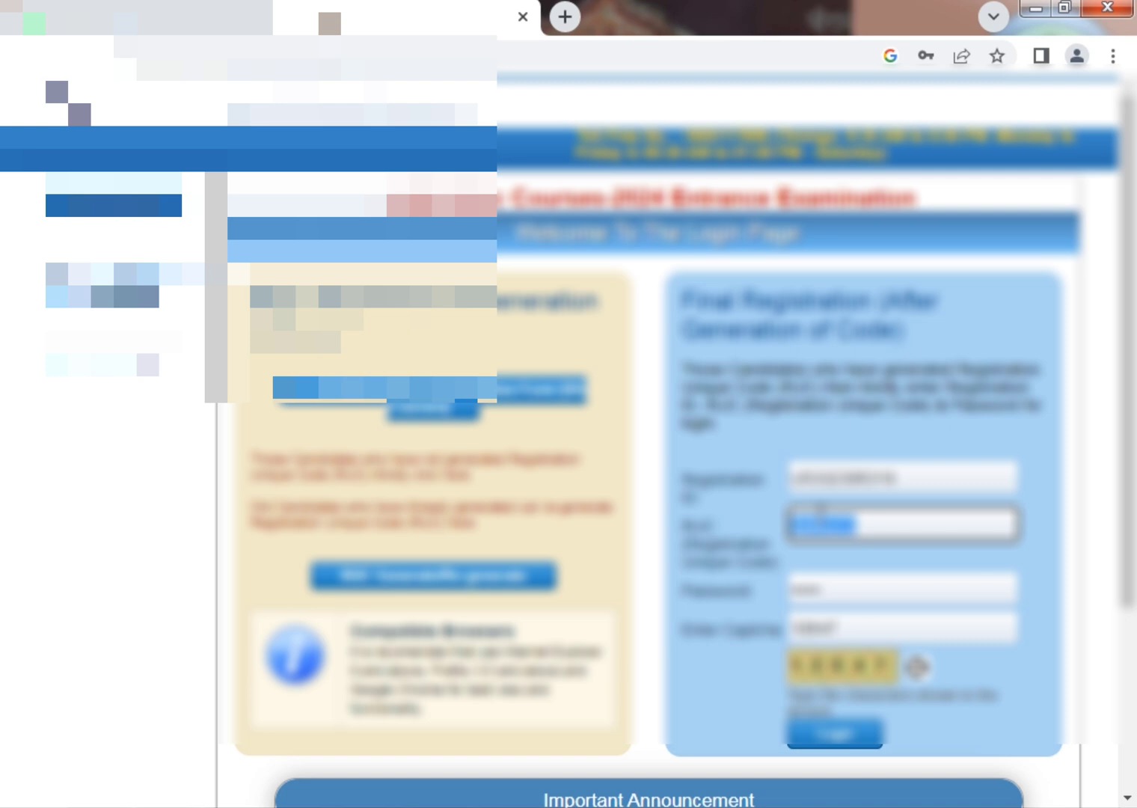
type("S0RL")
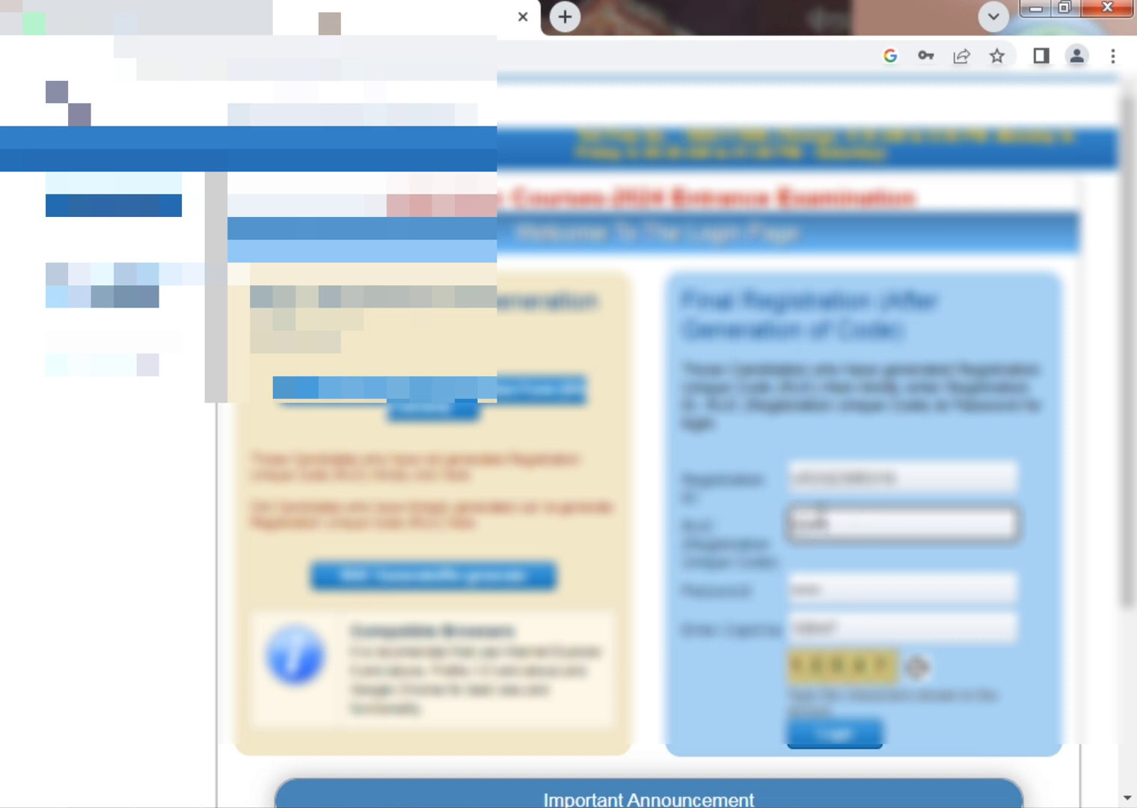
type("C72")
key("Tab")
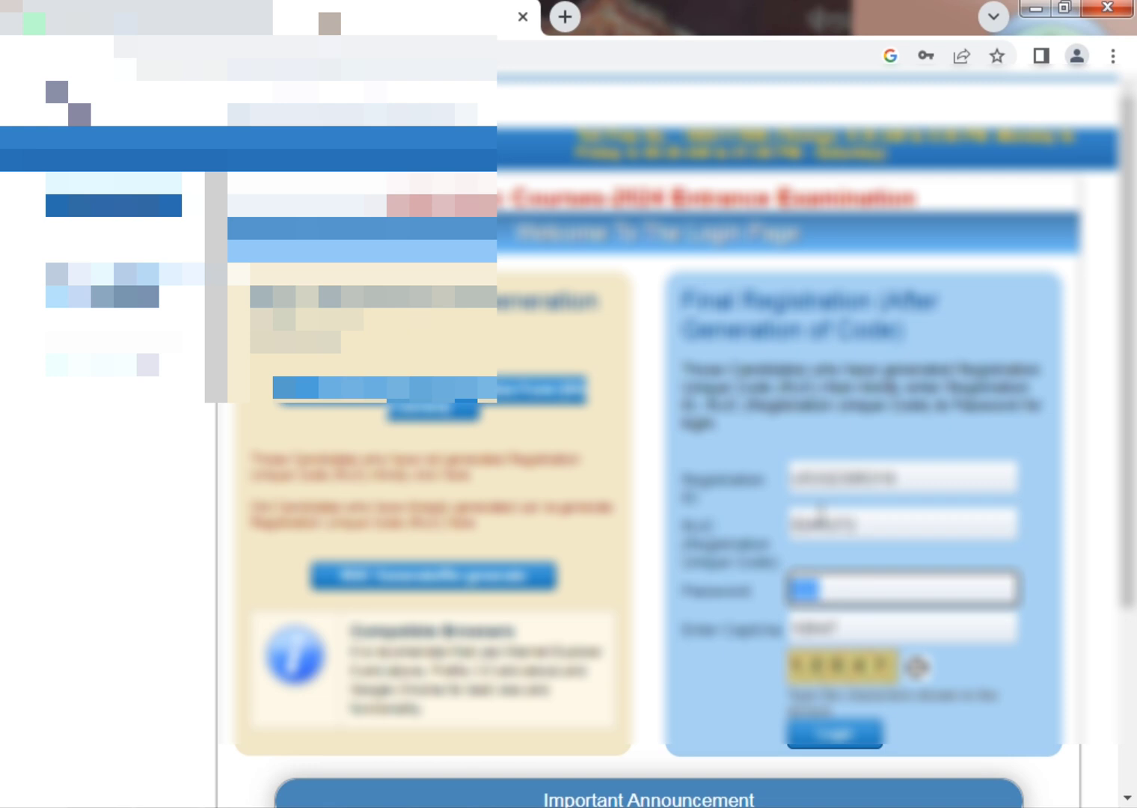
key("BackSpace")
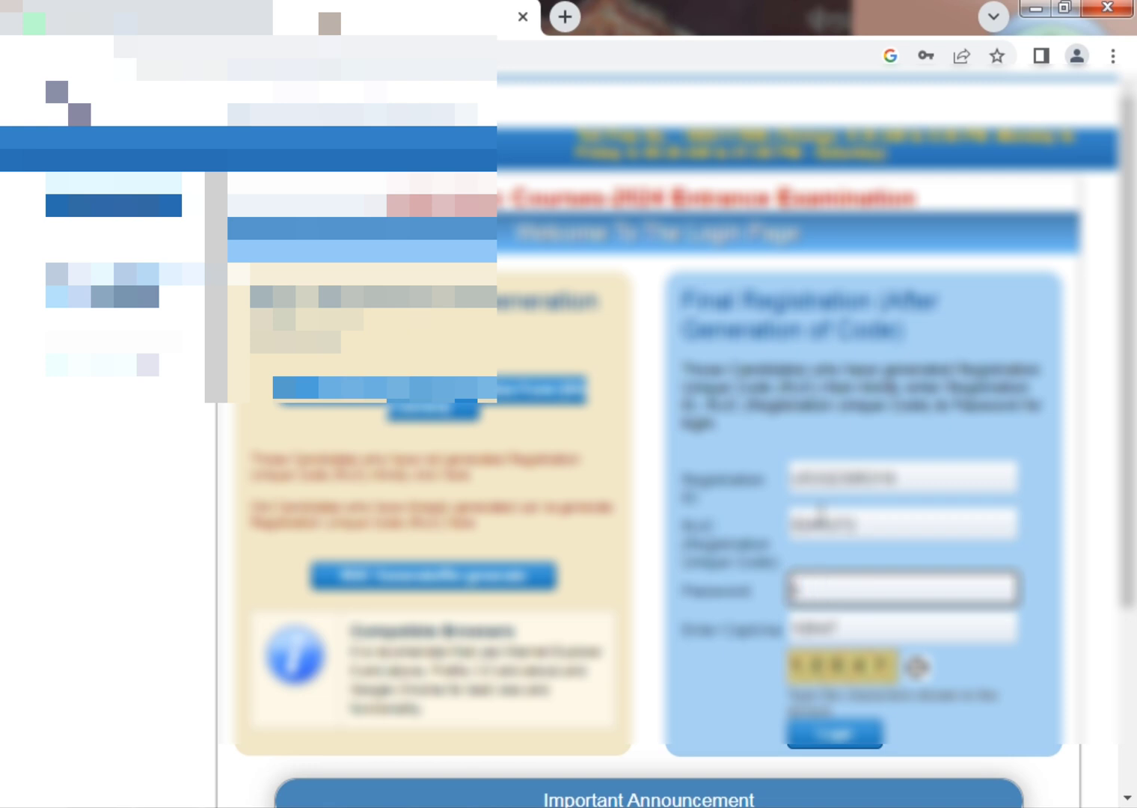
type("••••")
Log in and scroll through the candidate details and Your Steps list.
left_click(838, 755)
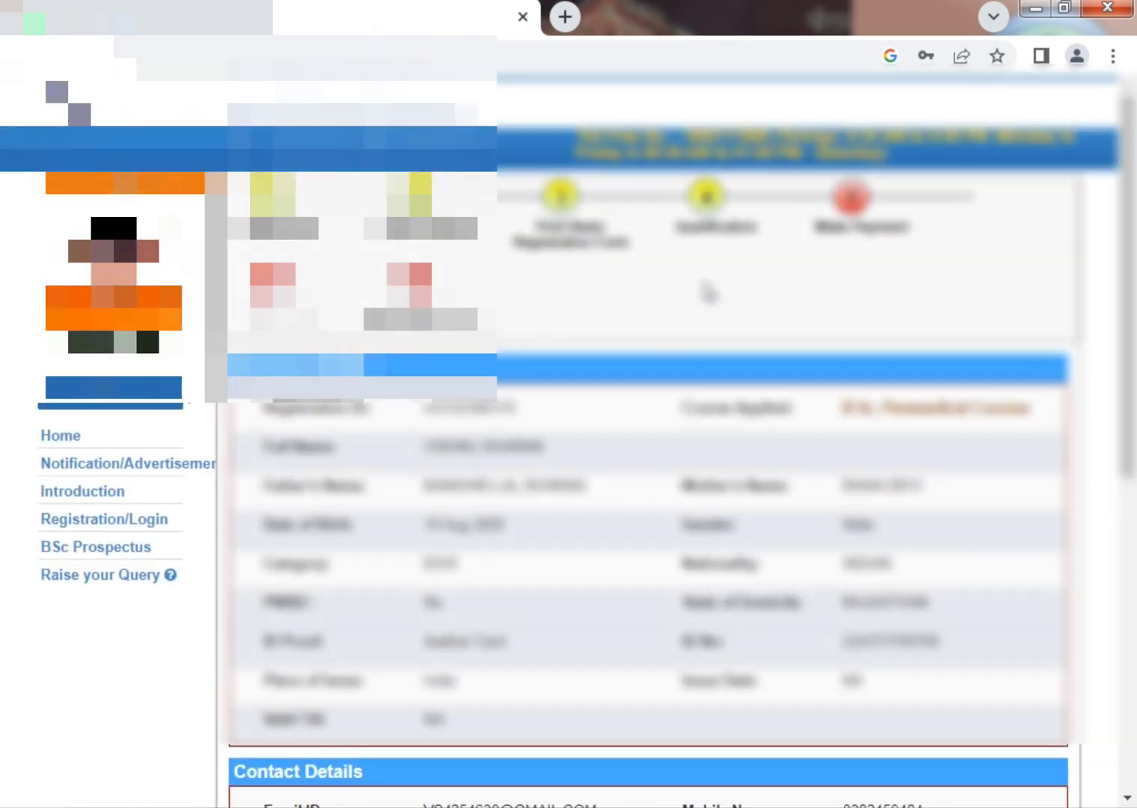
scroll(701, 286, "down", 5)
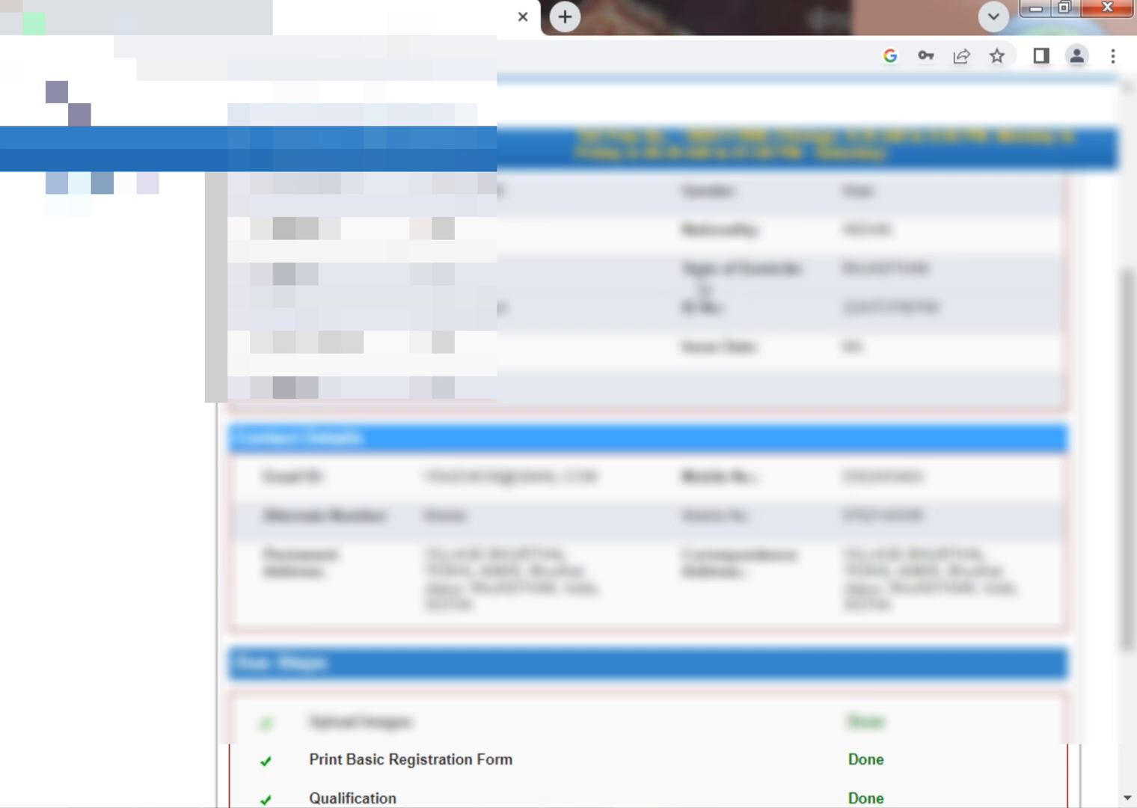
scroll(701, 286, "down", 4)
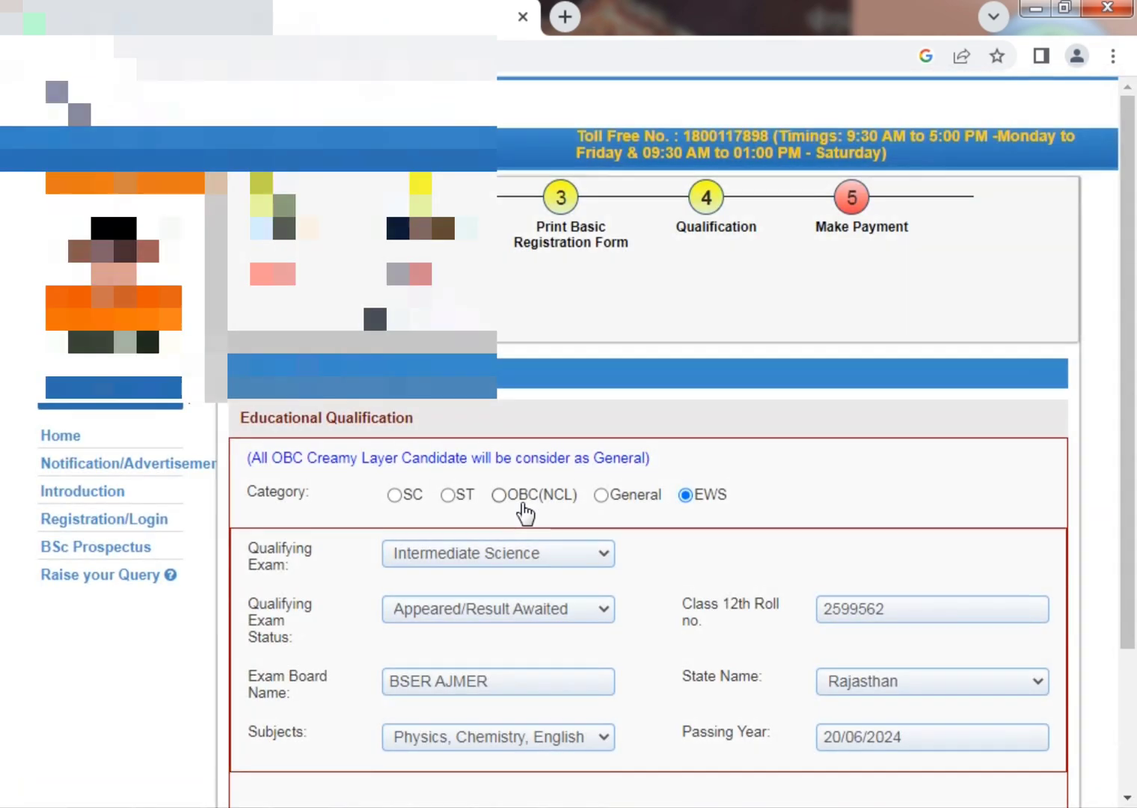
scroll(740, 377, "down", 3)
Set Qualifying Exam to 12th/SSC Exam(10+2) with status Appeared/Result Awaited.
scroll(746, 385, "up", 2)
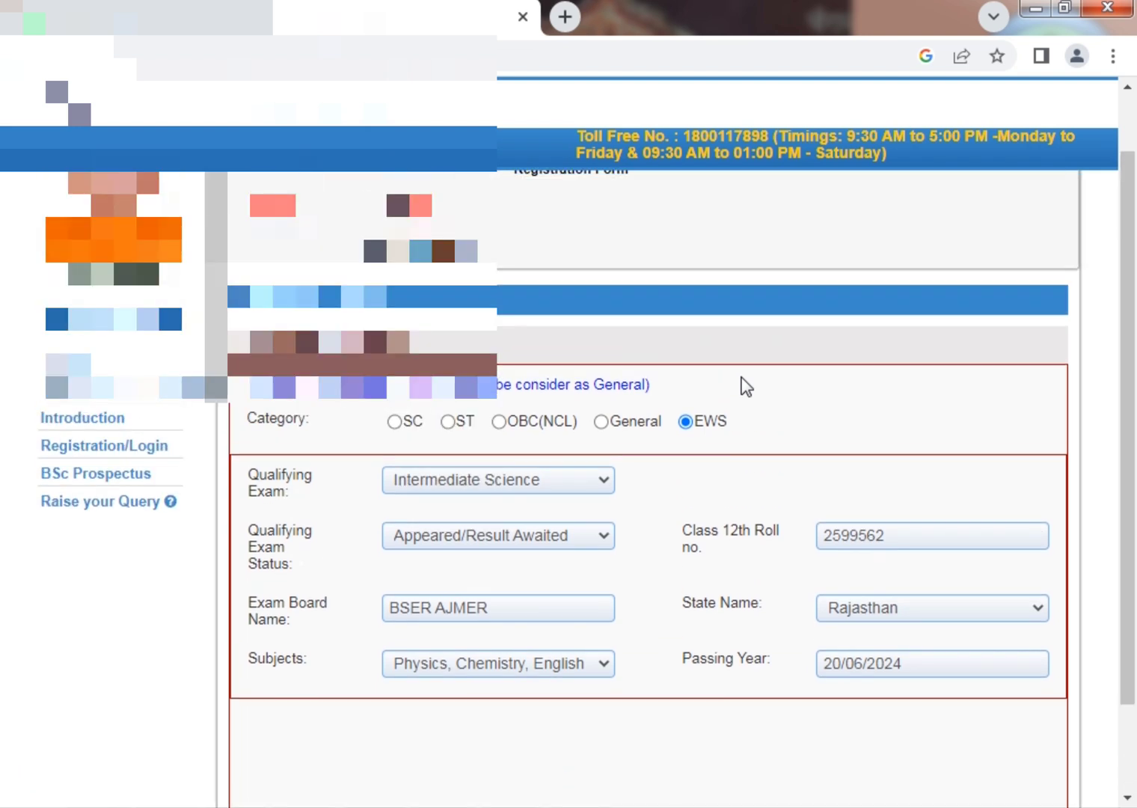
scroll(746, 386, "down", 2)
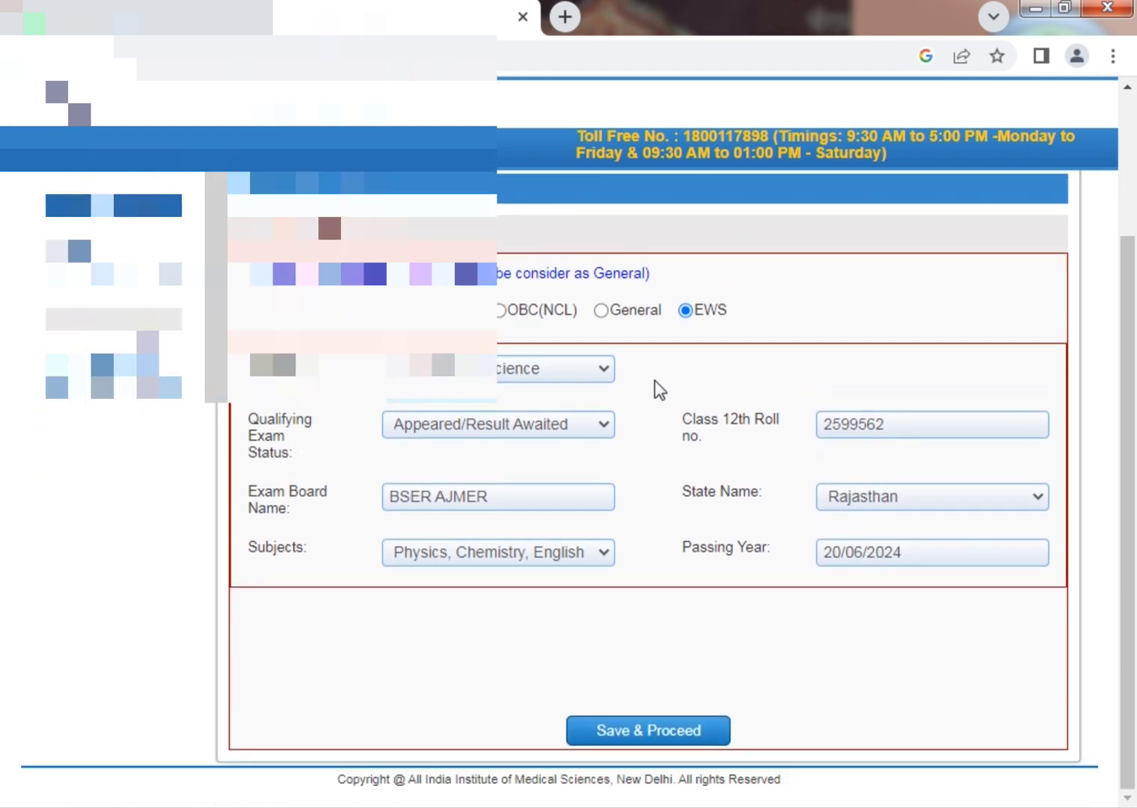
left_click(550, 370)
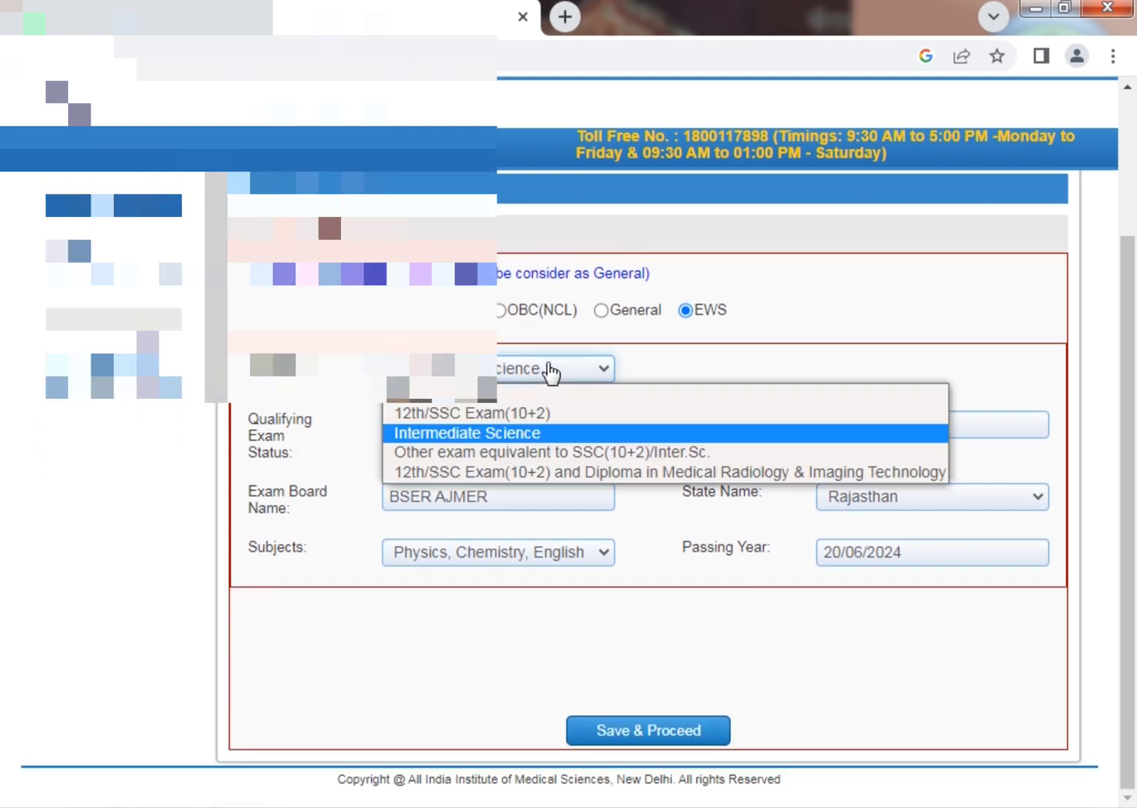
left_click(535, 412)
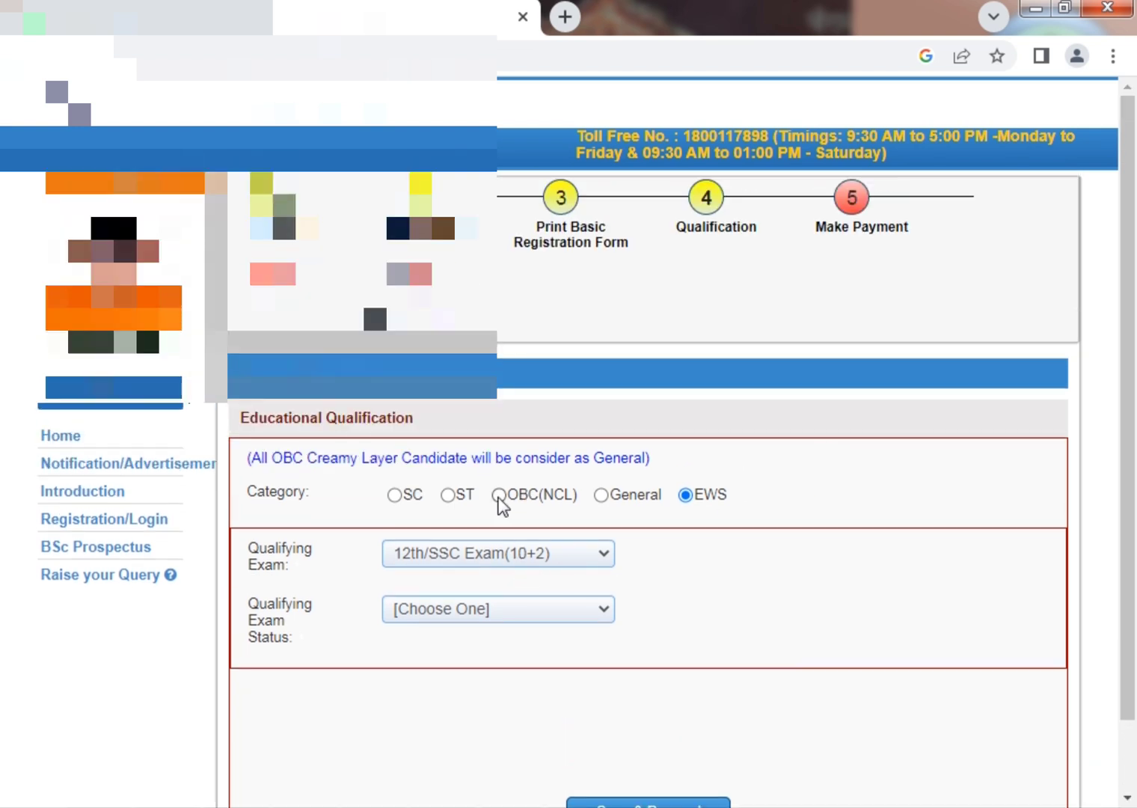
scroll(523, 501, "down", 1)
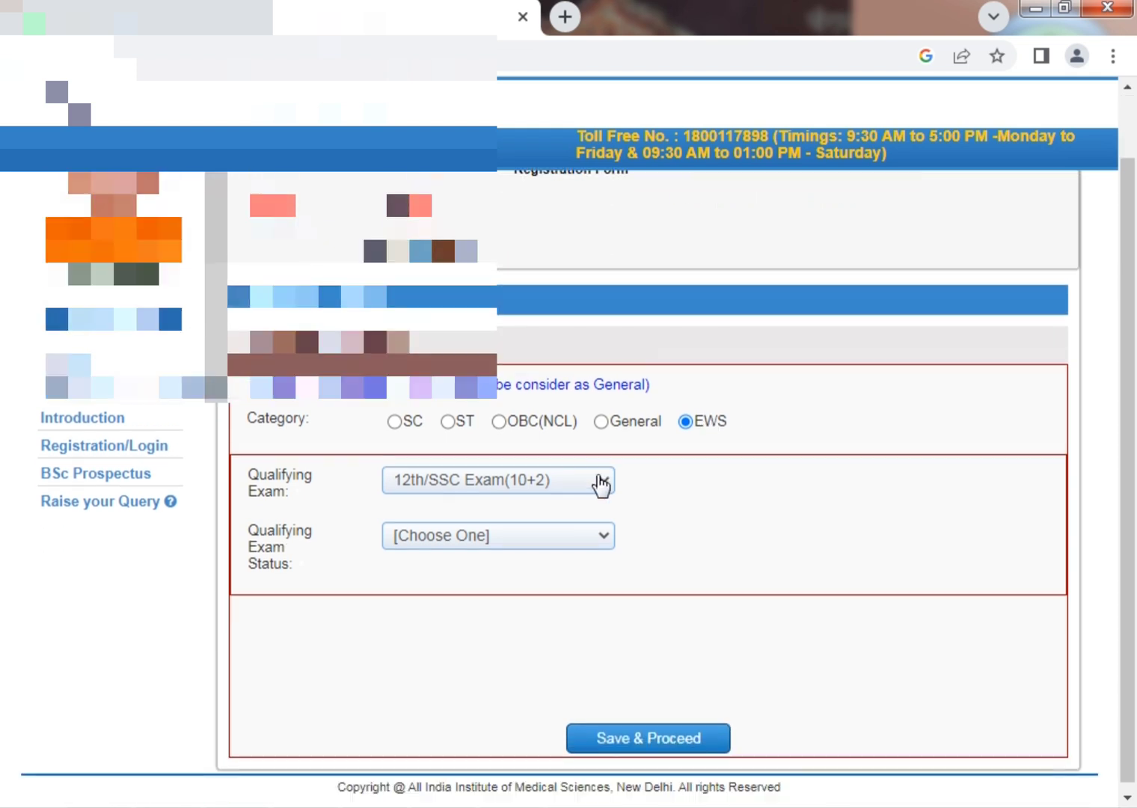
left_click(540, 476)
left_click(529, 516)
left_click(530, 523)
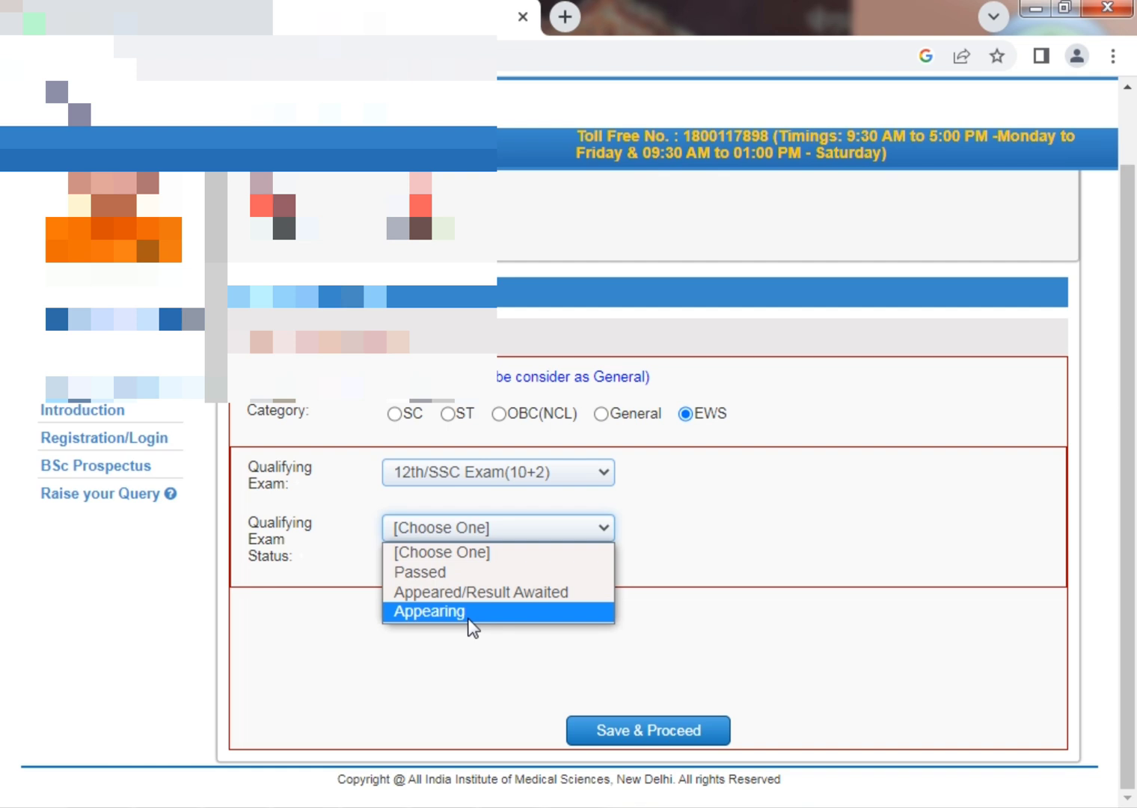
left_click(479, 592)
scroll(711, 498, "down", 2)
left_click(917, 417)
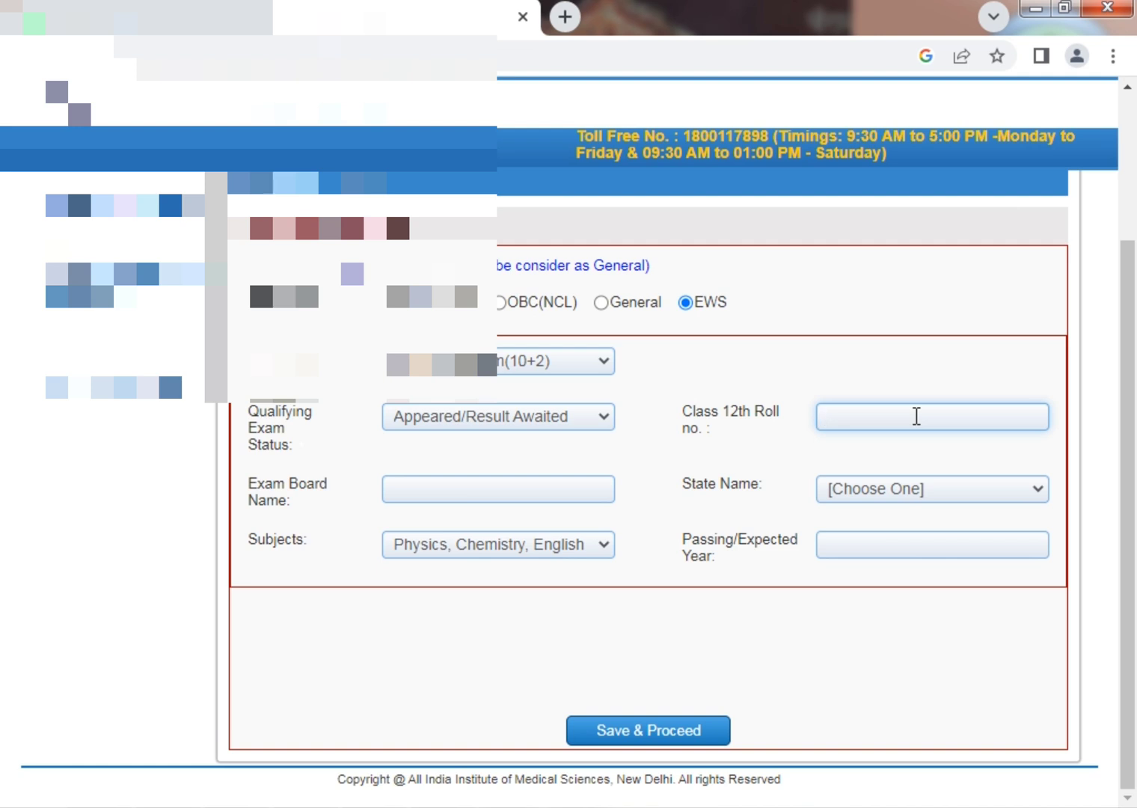
Enter the Class 12th roll number, board BSER AJMER, its state and subject combination.
type("123456")
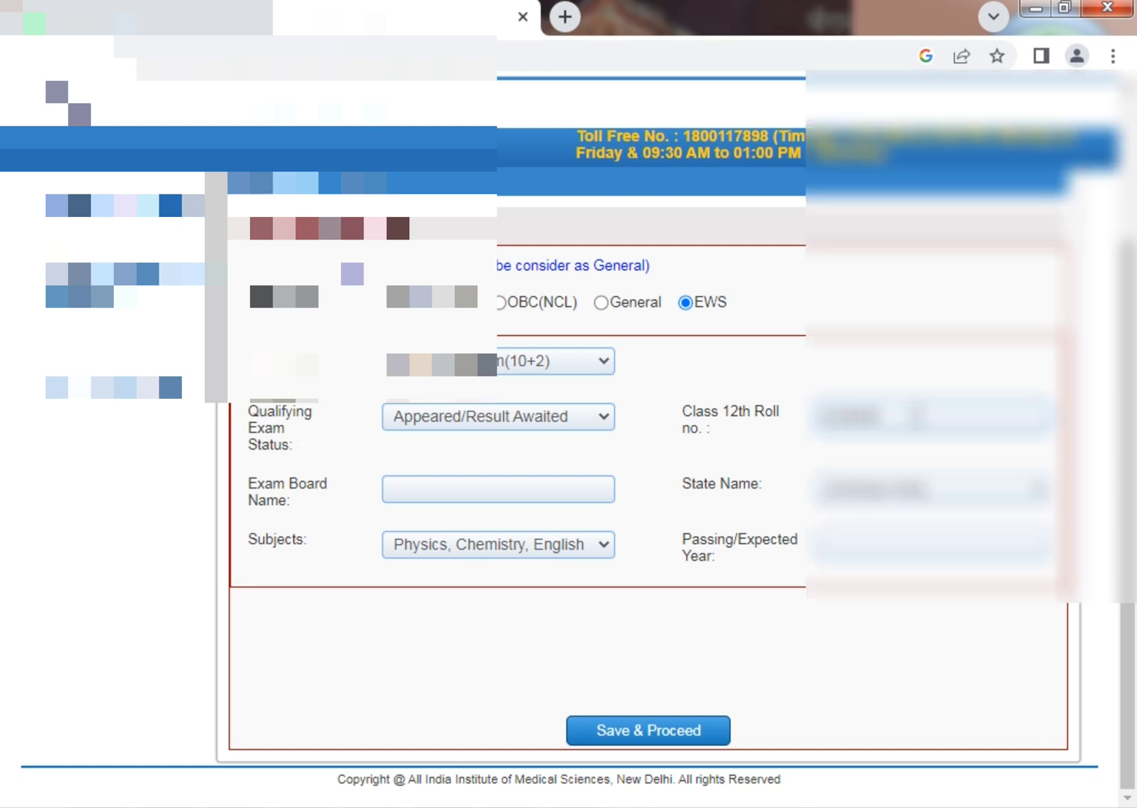
key("Tab")
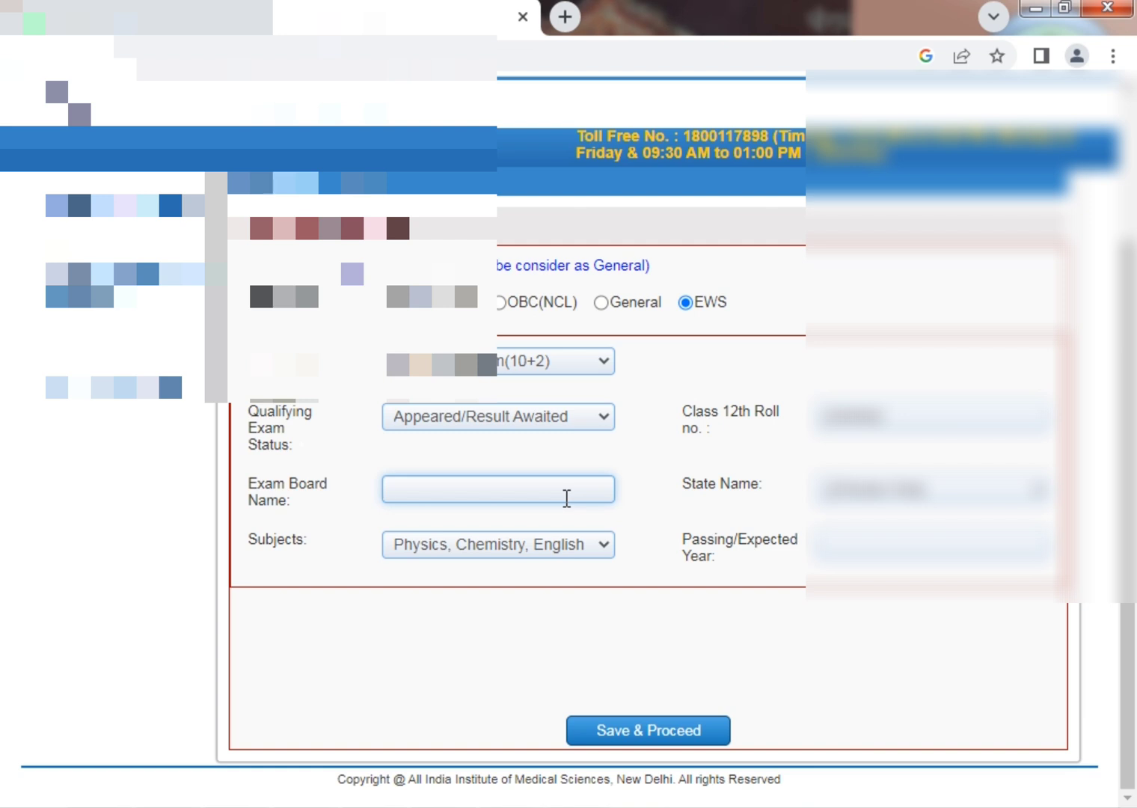
type("BSER AJMER")
key("Tab")
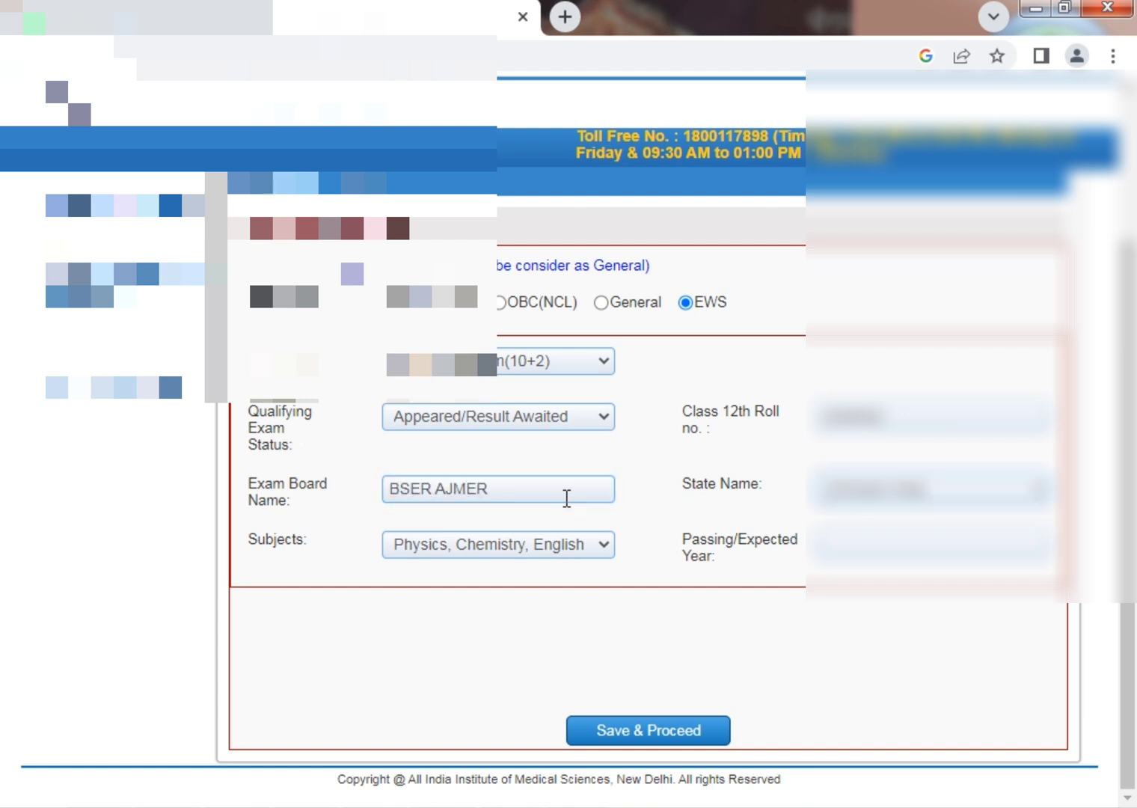
left_click(814, 490)
left_click(860, 524)
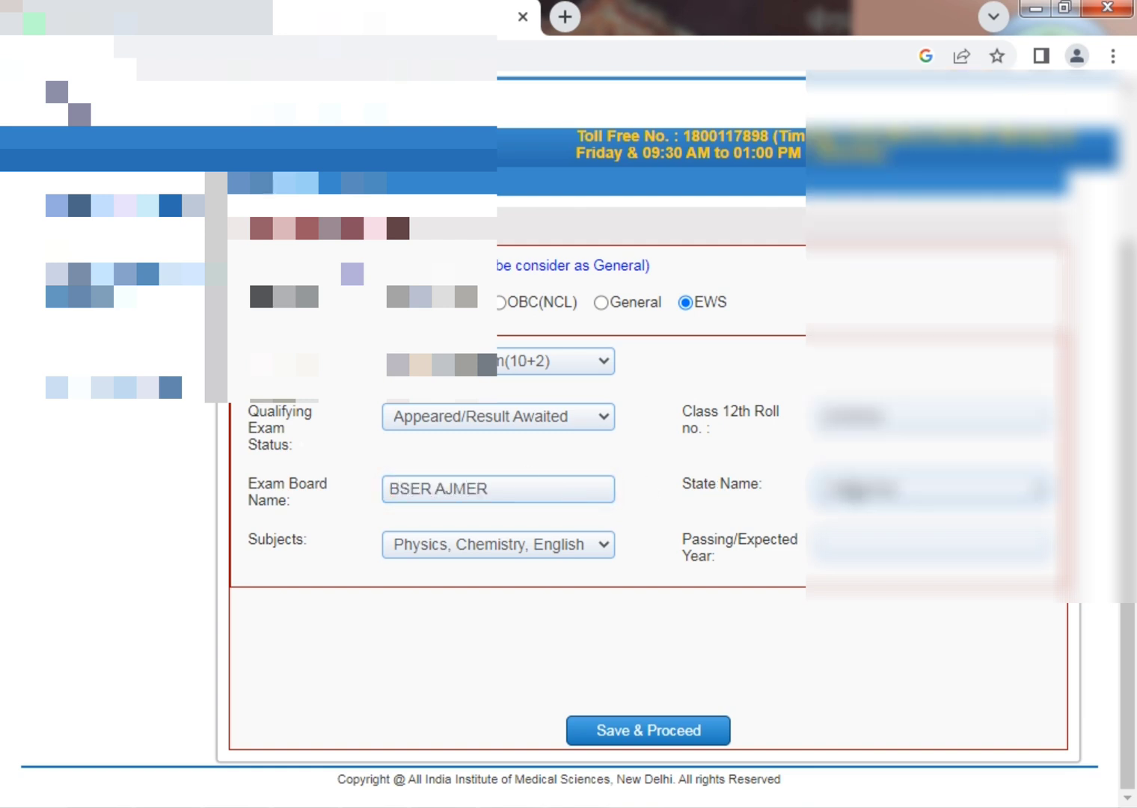
left_click(534, 558)
left_click(563, 595)
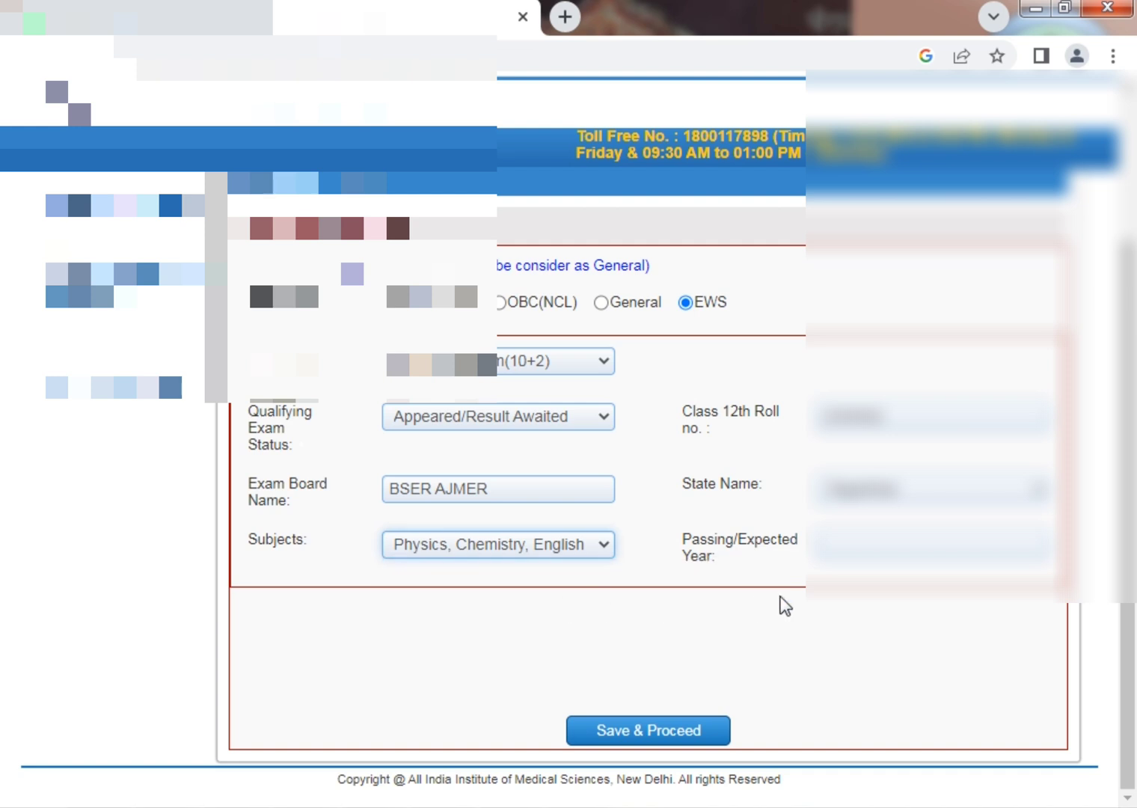
Change Qualifying Exam Status to Passed to reveal the marks section.
left_click(522, 425)
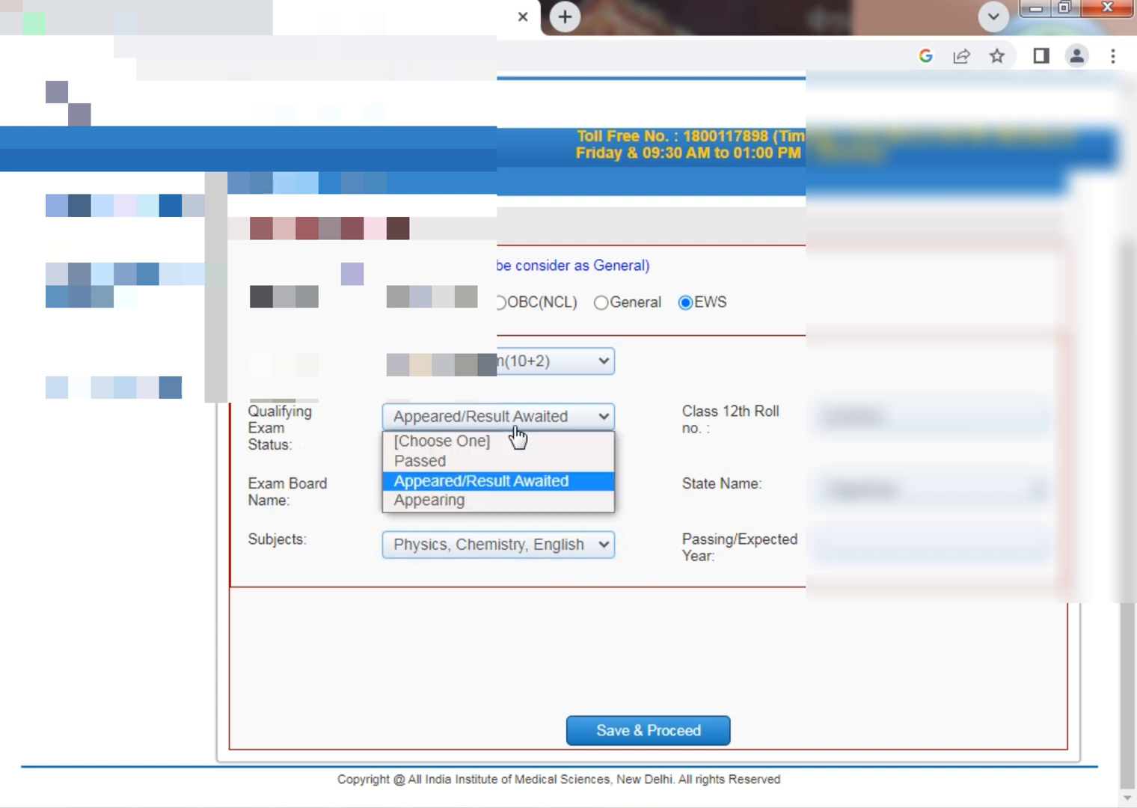
left_click(471, 482)
key("Up")
scroll(794, 383, "down", 1)
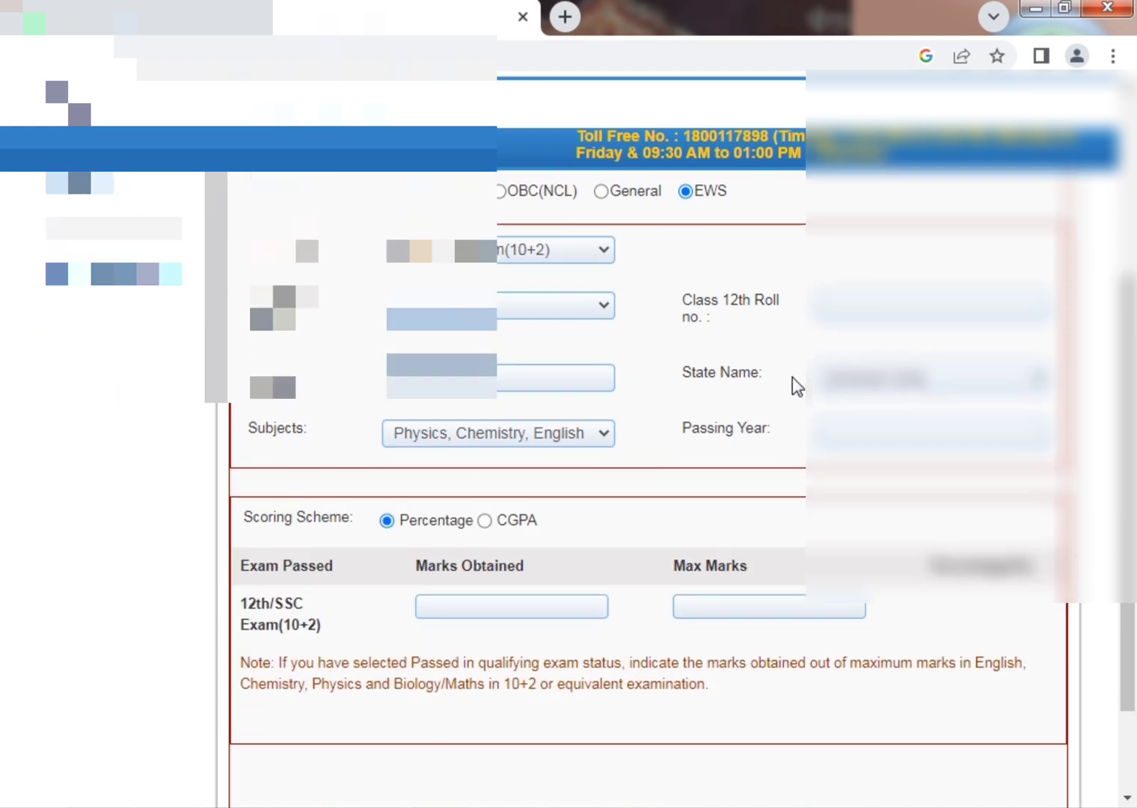
Enter the Class 12th roll number and BSER AJMER as the exam board name.
left_click(894, 312)
scroll(894, 313, "up", 3)
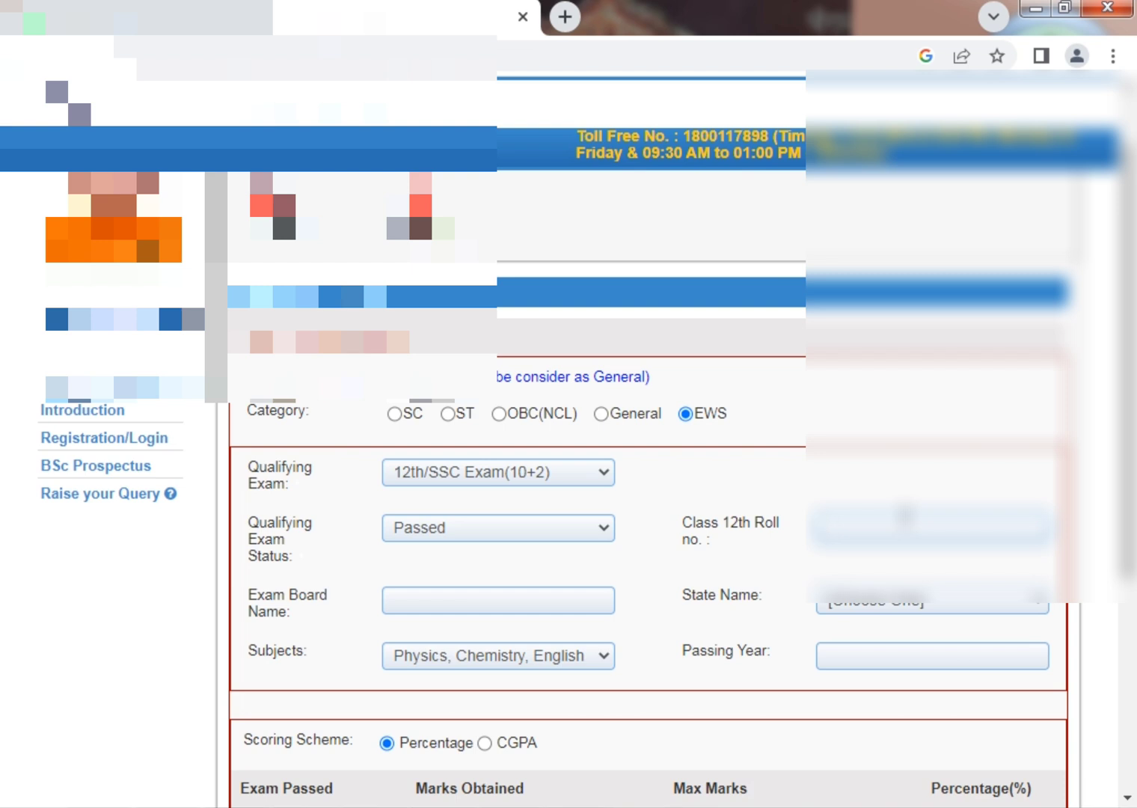
type("2150")
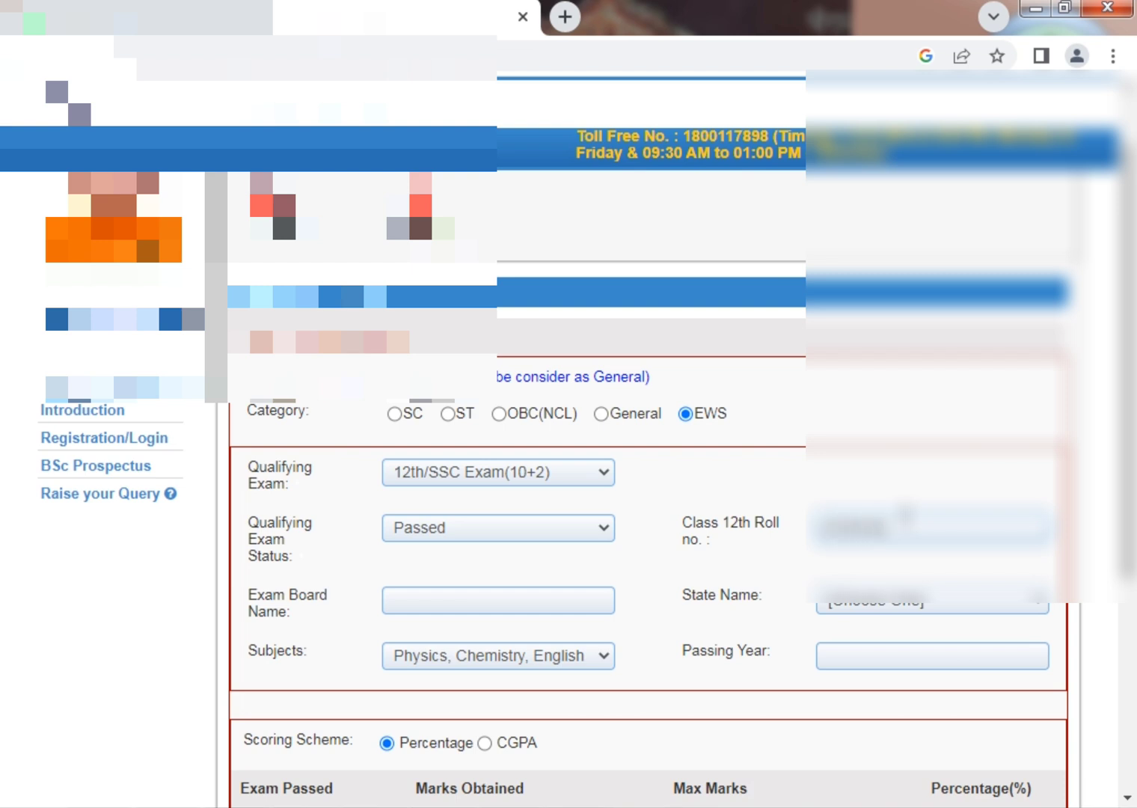
key("Tab")
key("shift+Tab")
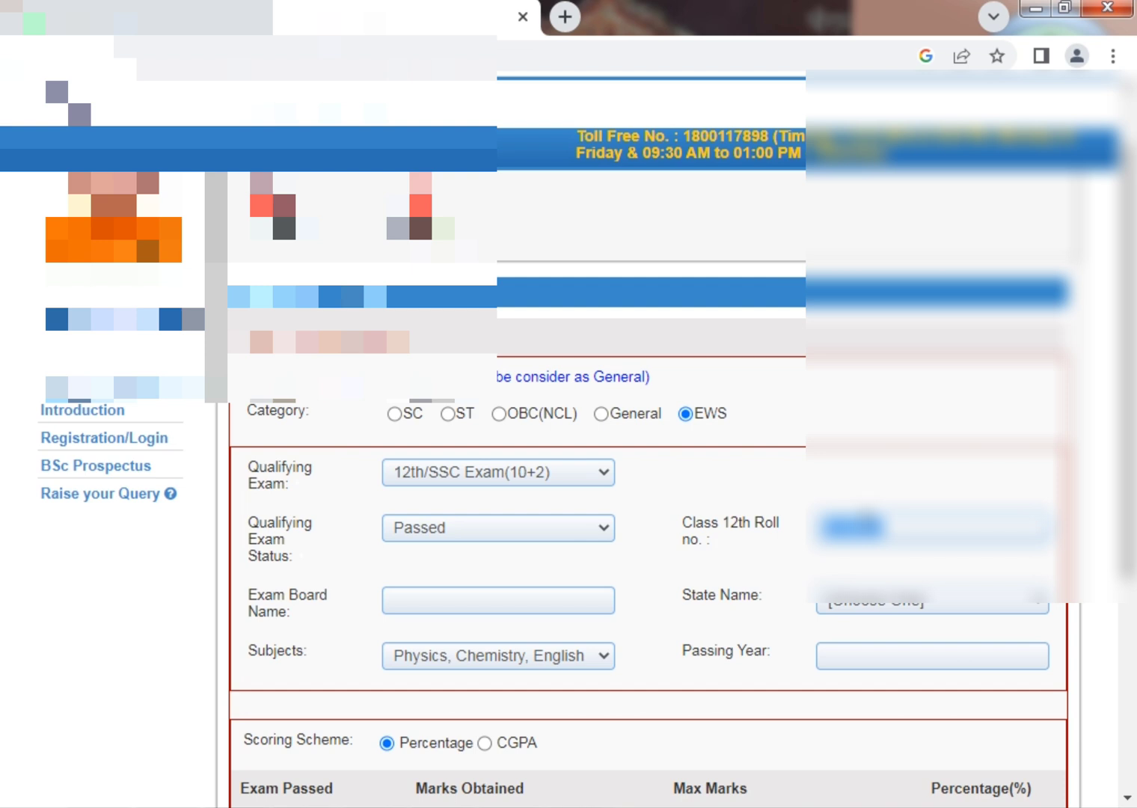
left_click(452, 603)
type("BSER AJMER")
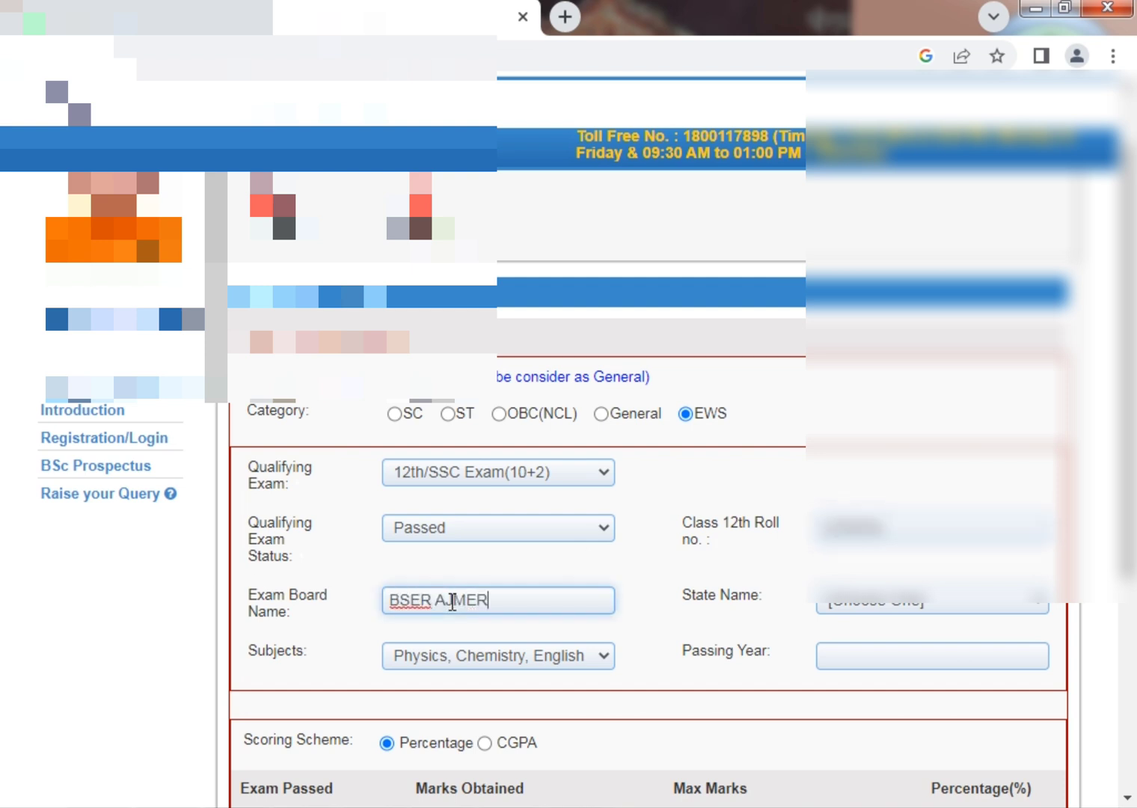
key("Tab")
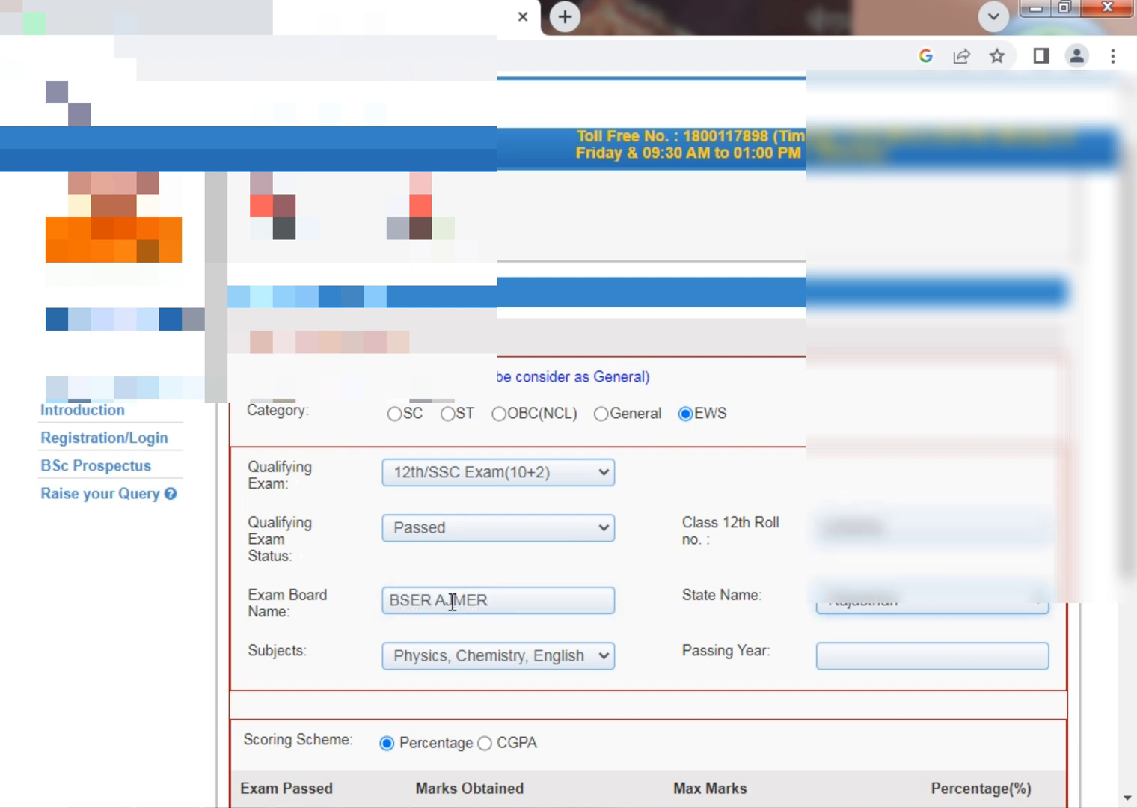
Set the passing date to 20/07/2022 in the date picker.
left_click(603, 656)
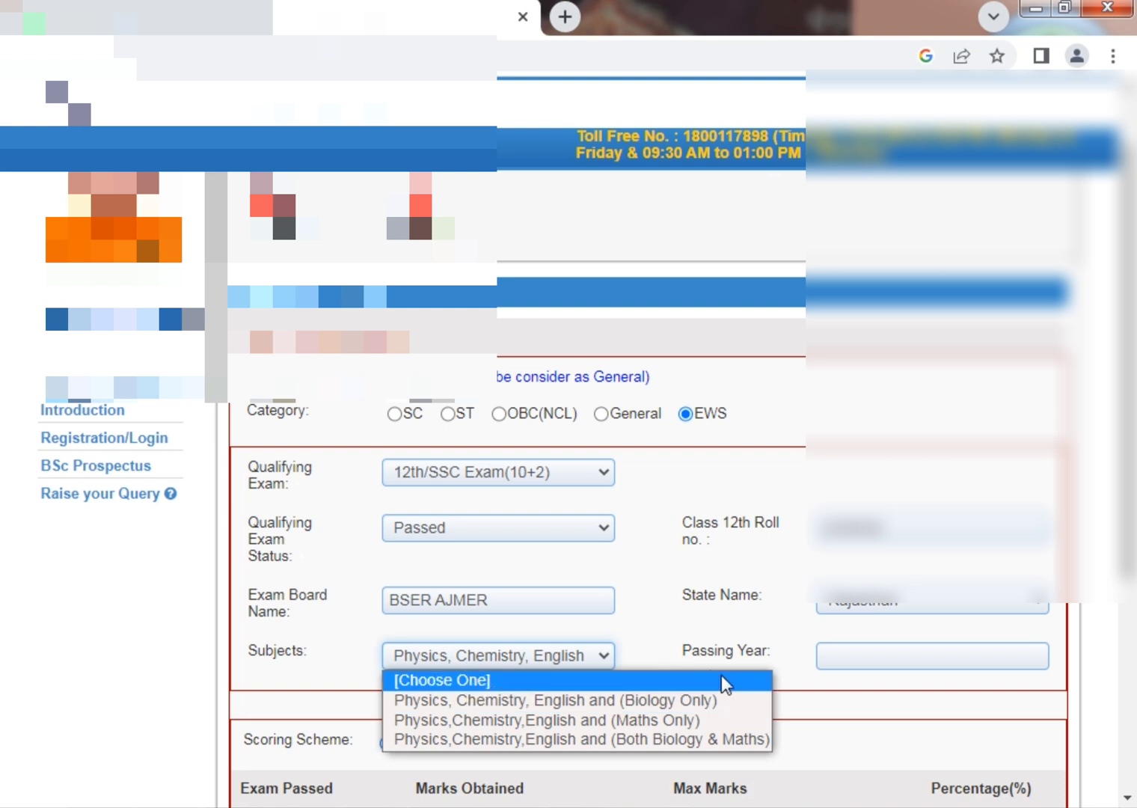
left_click(696, 707)
left_click(854, 659)
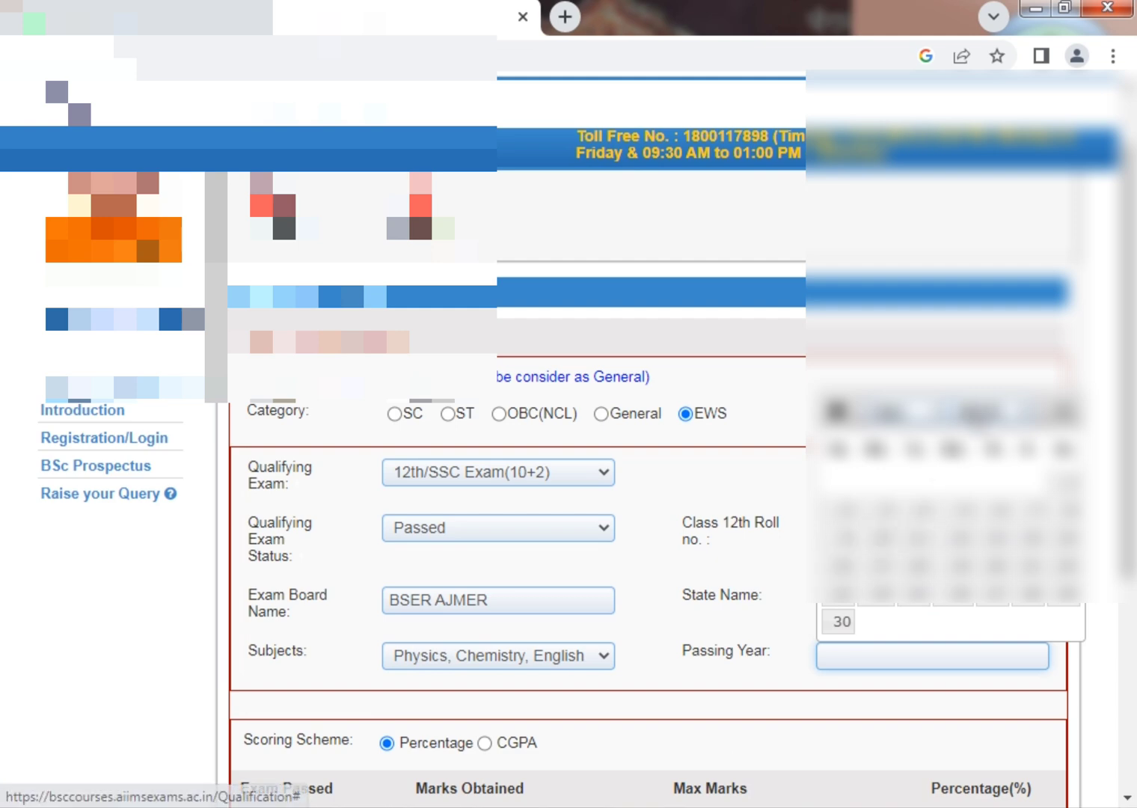
left_click(978, 413)
left_click(982, 385)
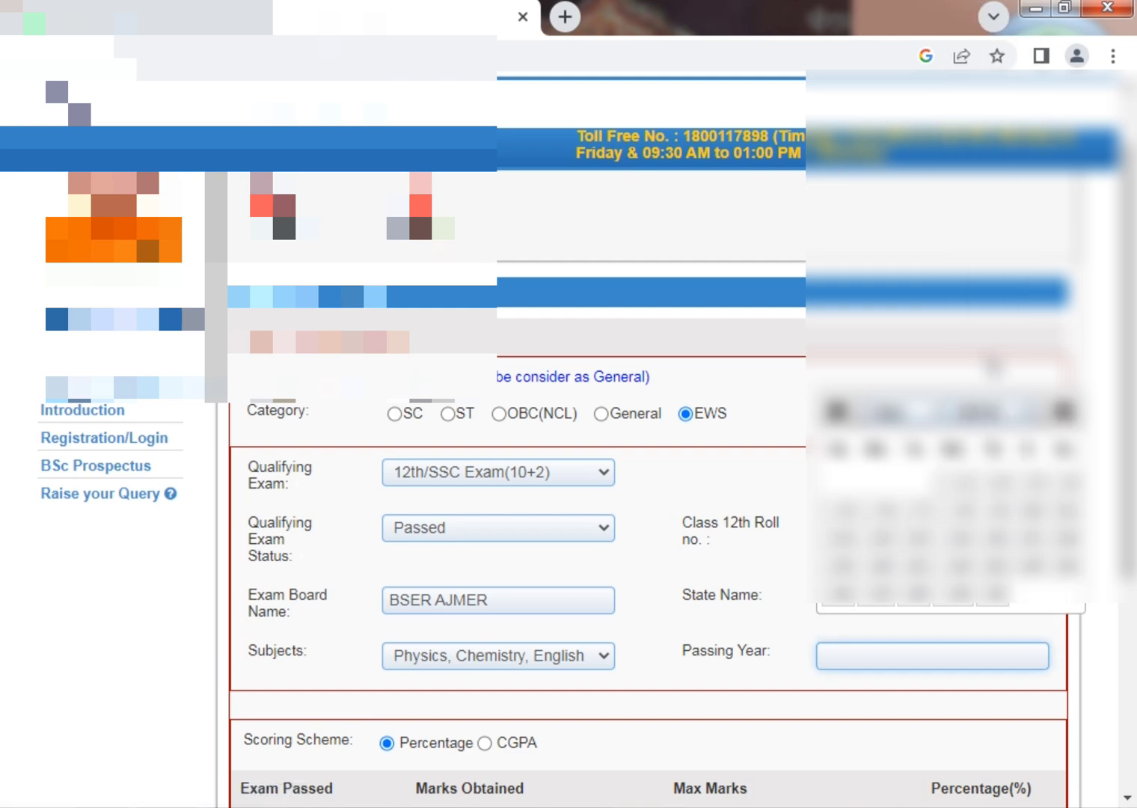
left_click(890, 413)
left_click(906, 560)
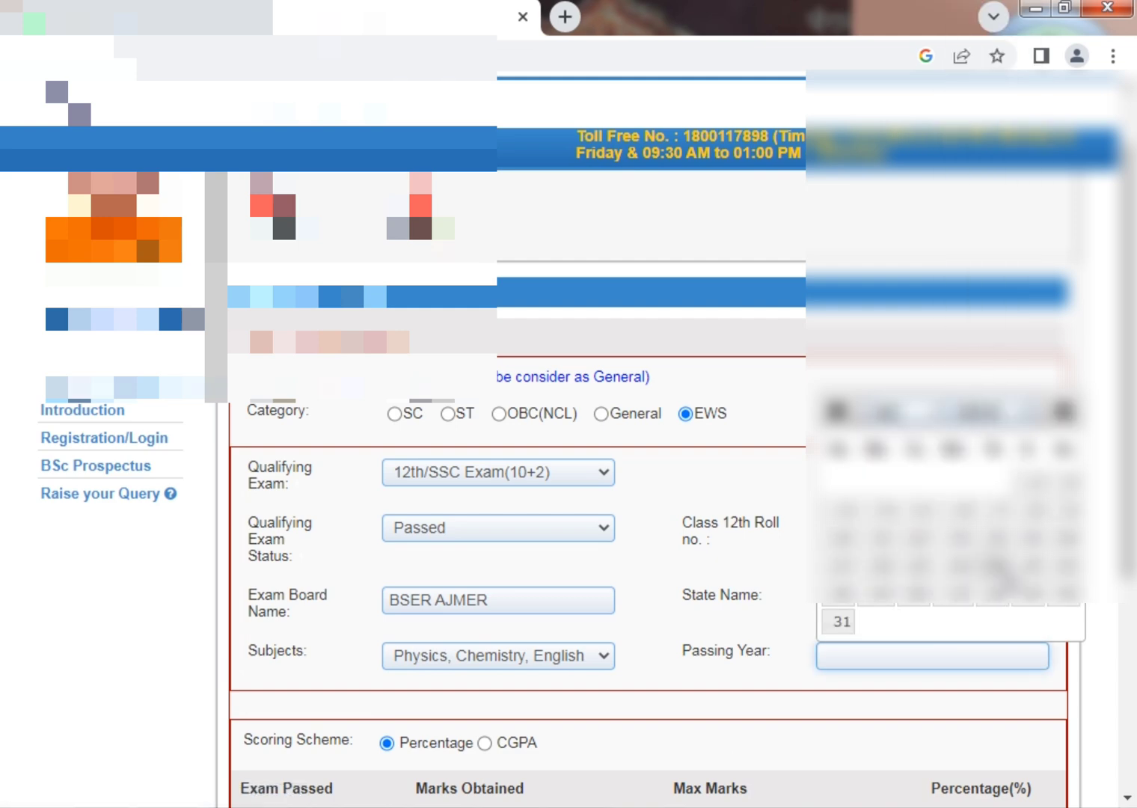
left_click(967, 569)
scroll(736, 571, "down", 5)
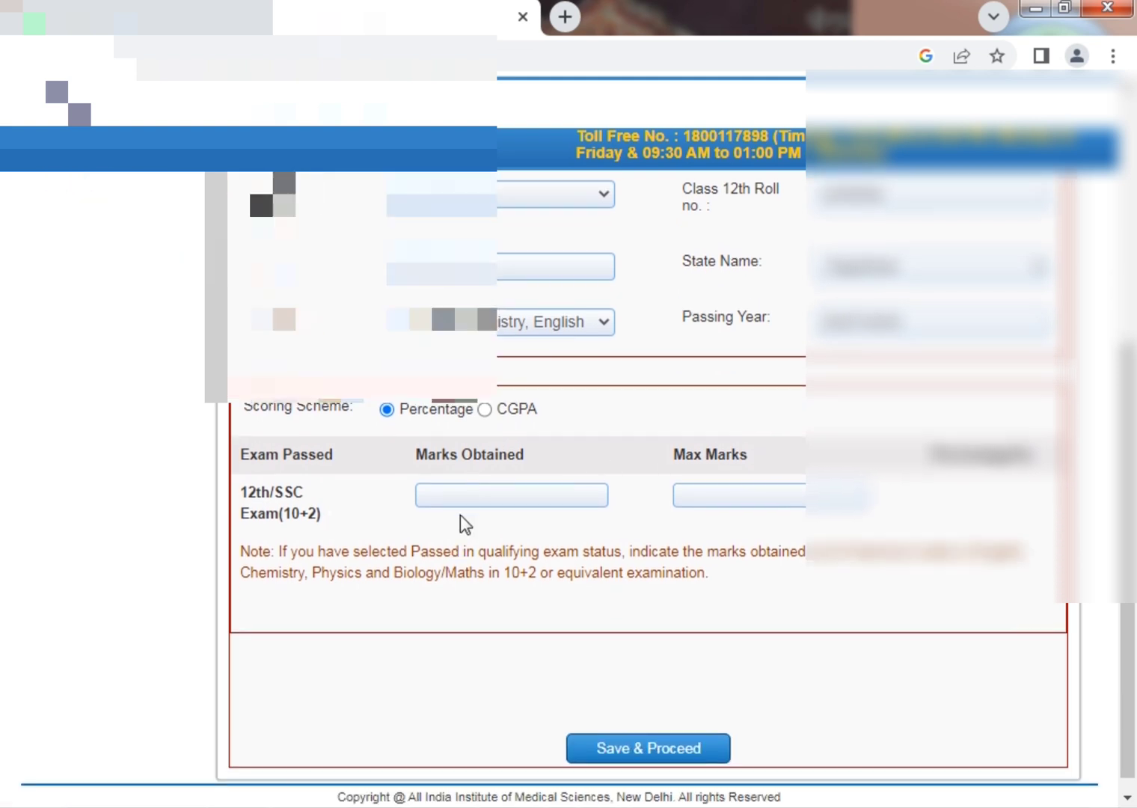
Enter 320 as marks obtained and 400 as max marks, yielding 80.00 percent.
left_click(470, 494)
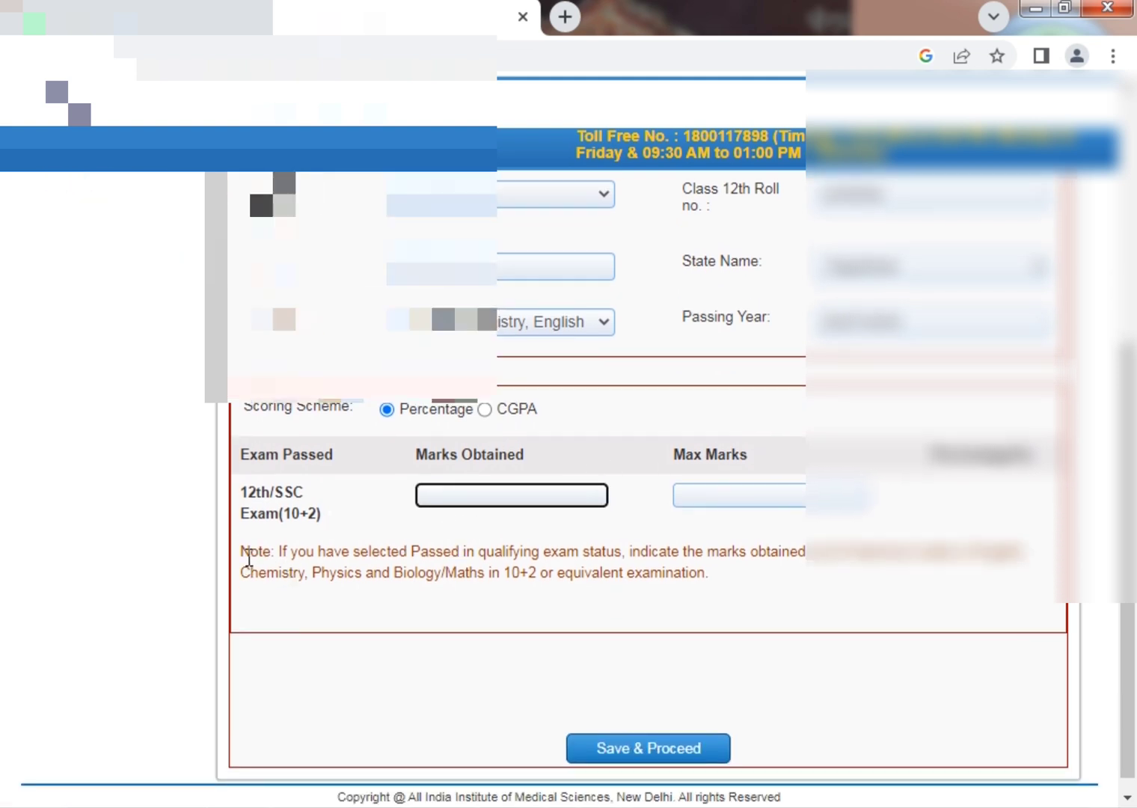
left_click_drag(249, 552, 695, 573)
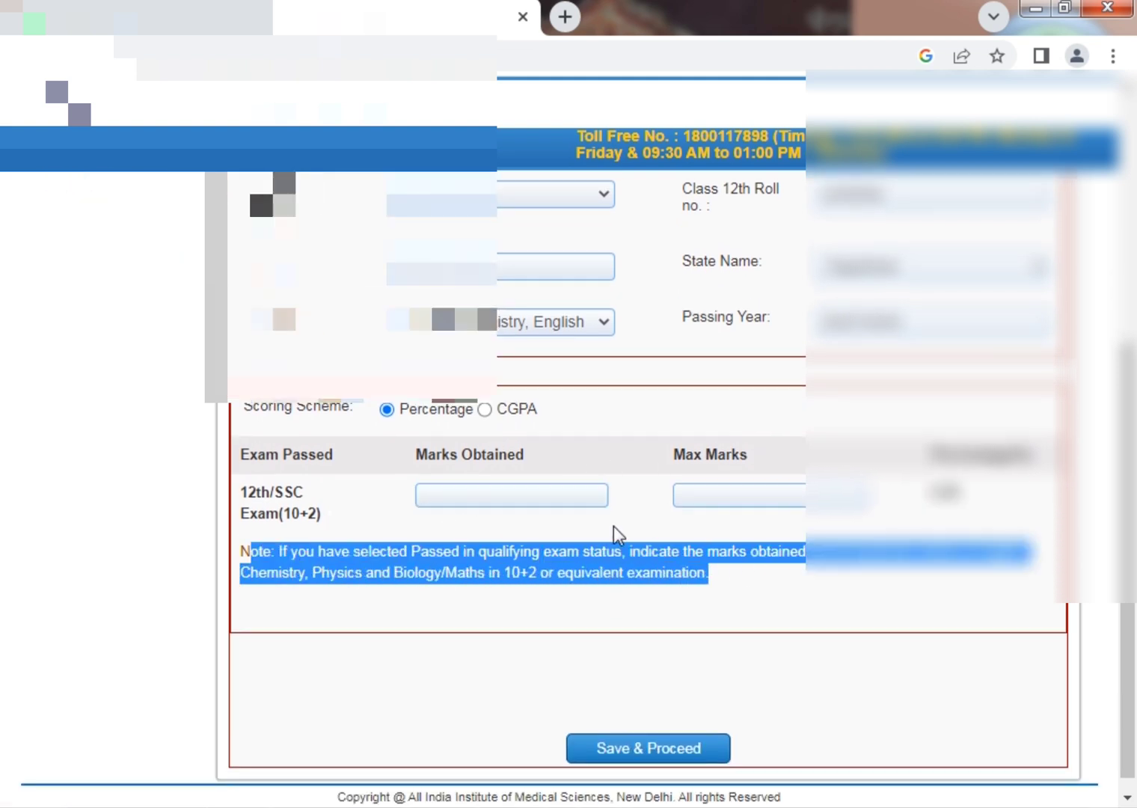
left_click(559, 505)
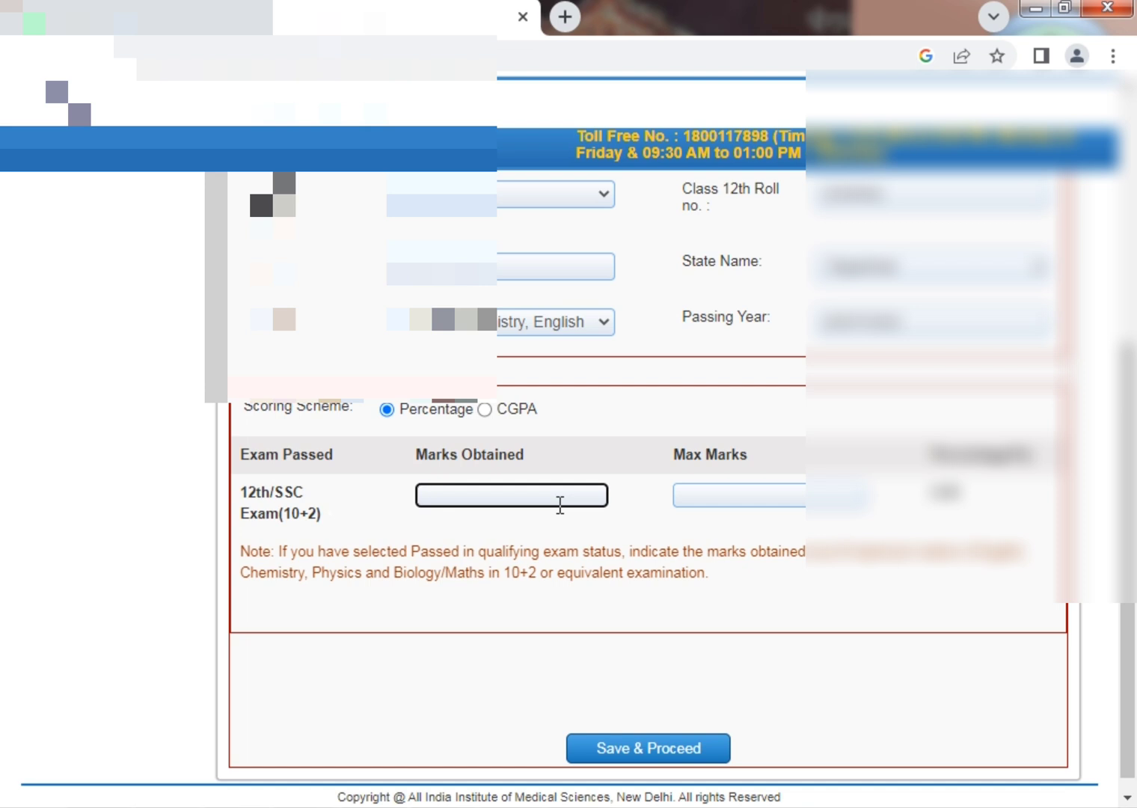
type("280")
key("ctrl+a")
type("320")
key("Tab")
type("400")
key("Tab")
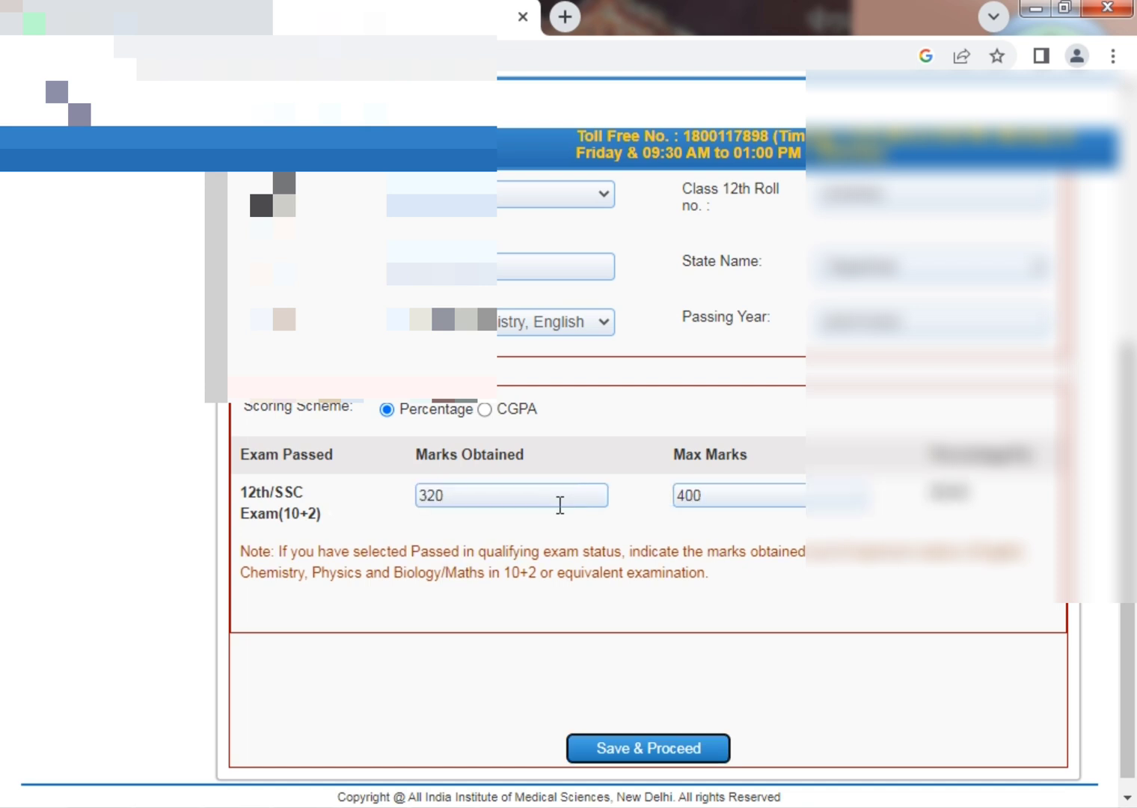
scroll(608, 438, "down", 1)
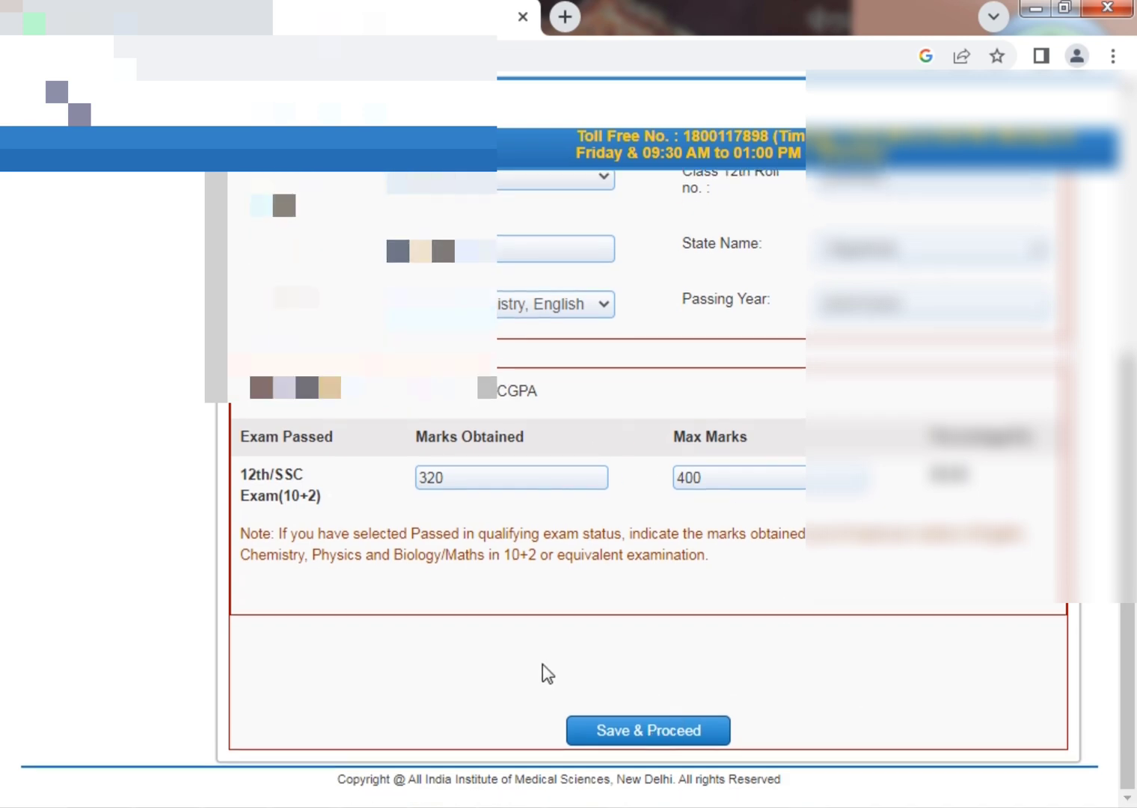
scroll(769, 686, "up", 5)
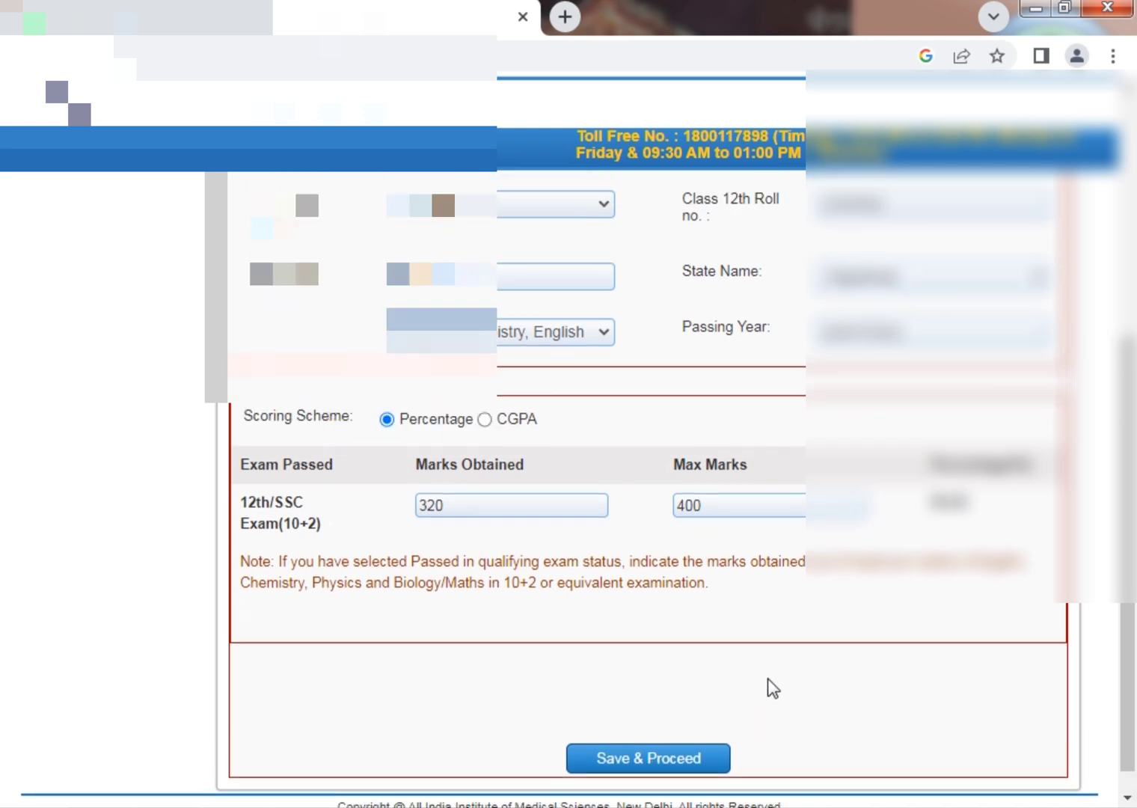
scroll(769, 687, "down", 1)
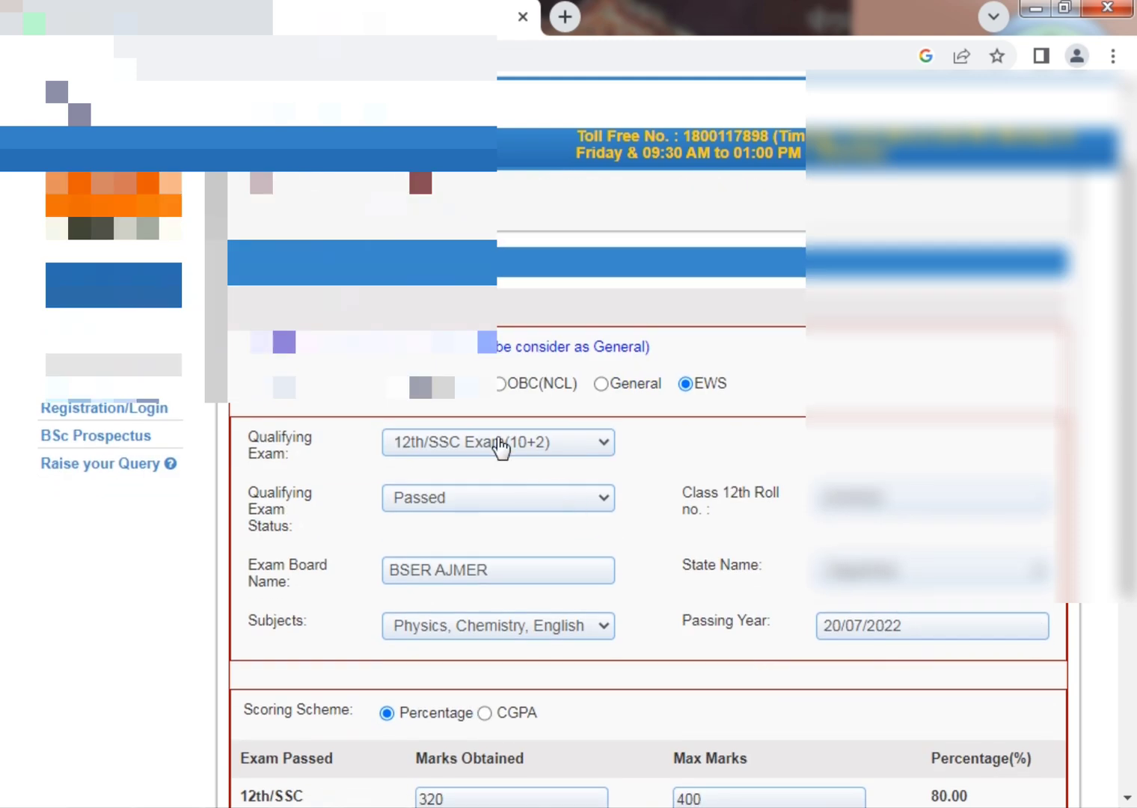
Switch status to Appeared/Result Awaited and re-enter the roll number, BSER AJMER board and Rajasthan state.
left_click(477, 499)
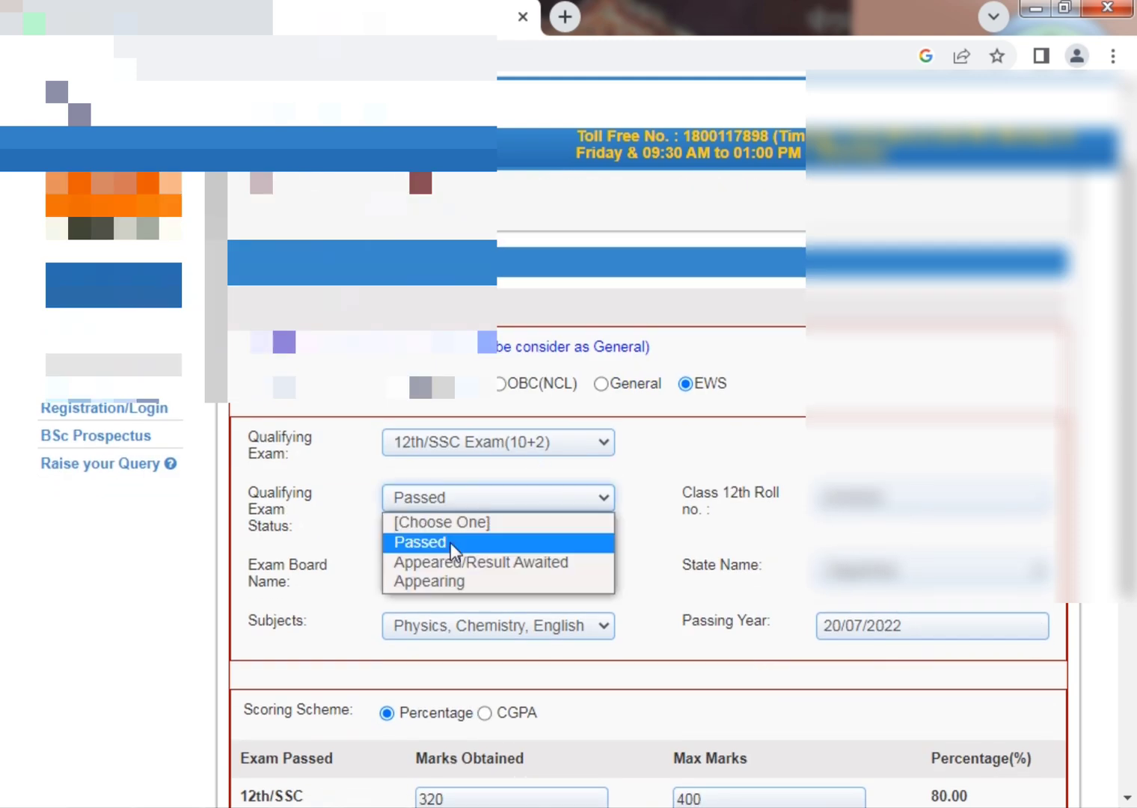
left_click(471, 561)
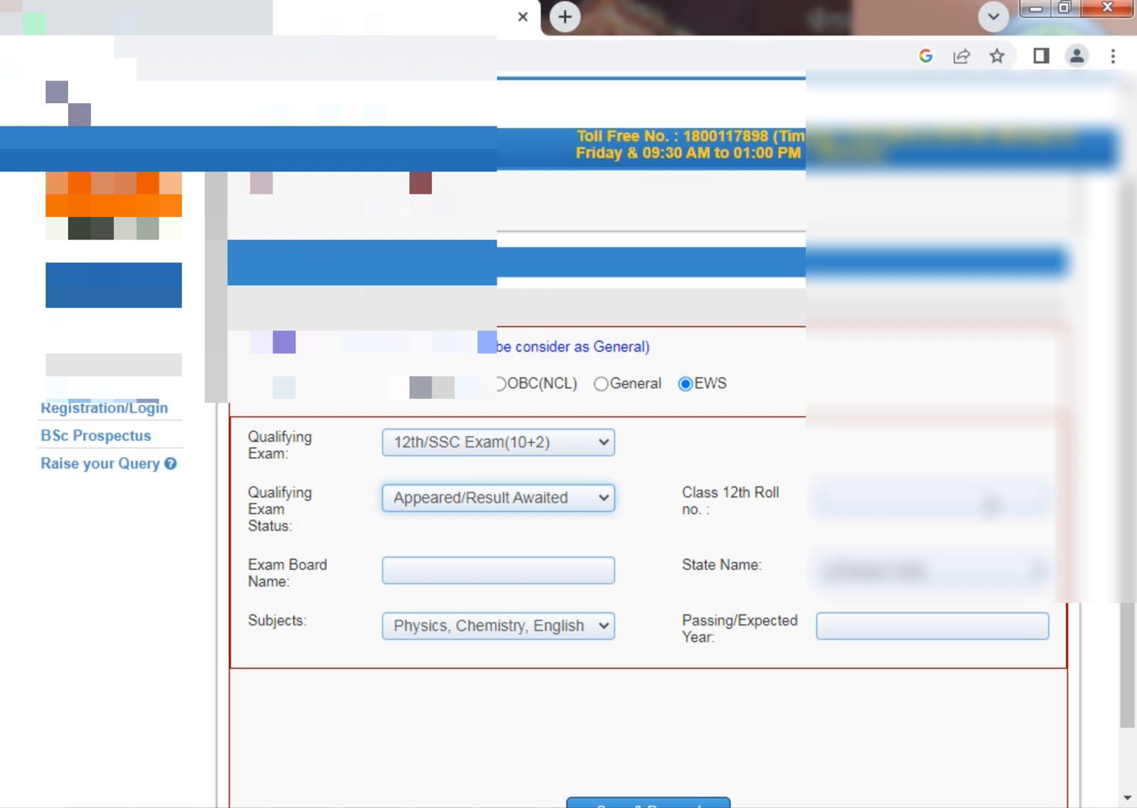
left_click(977, 500)
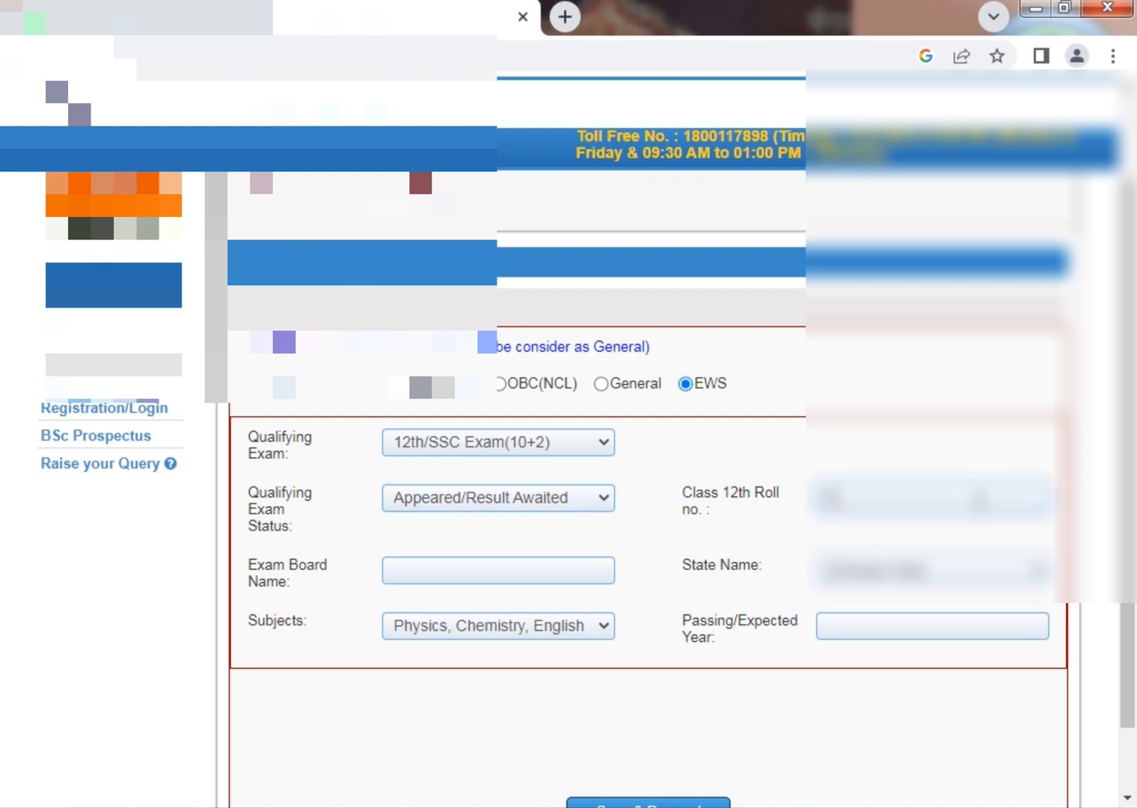
type("1234567")
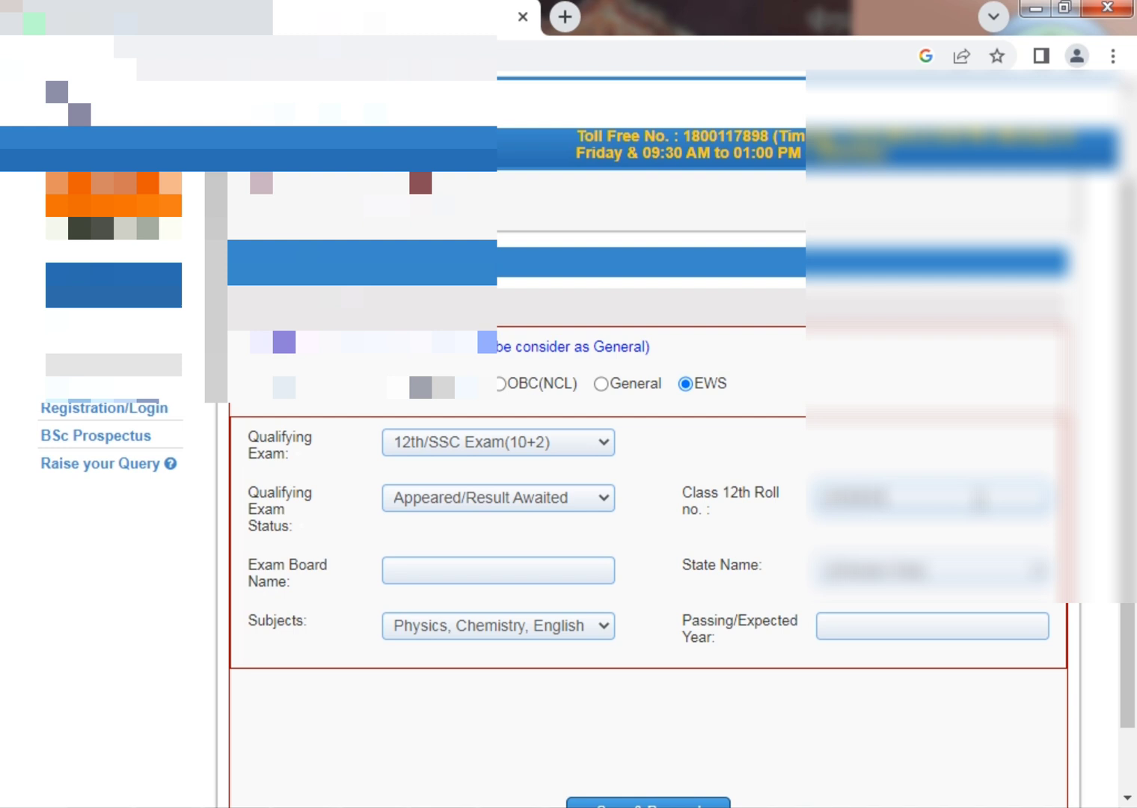
key("Tab")
type("BSER AJMER")
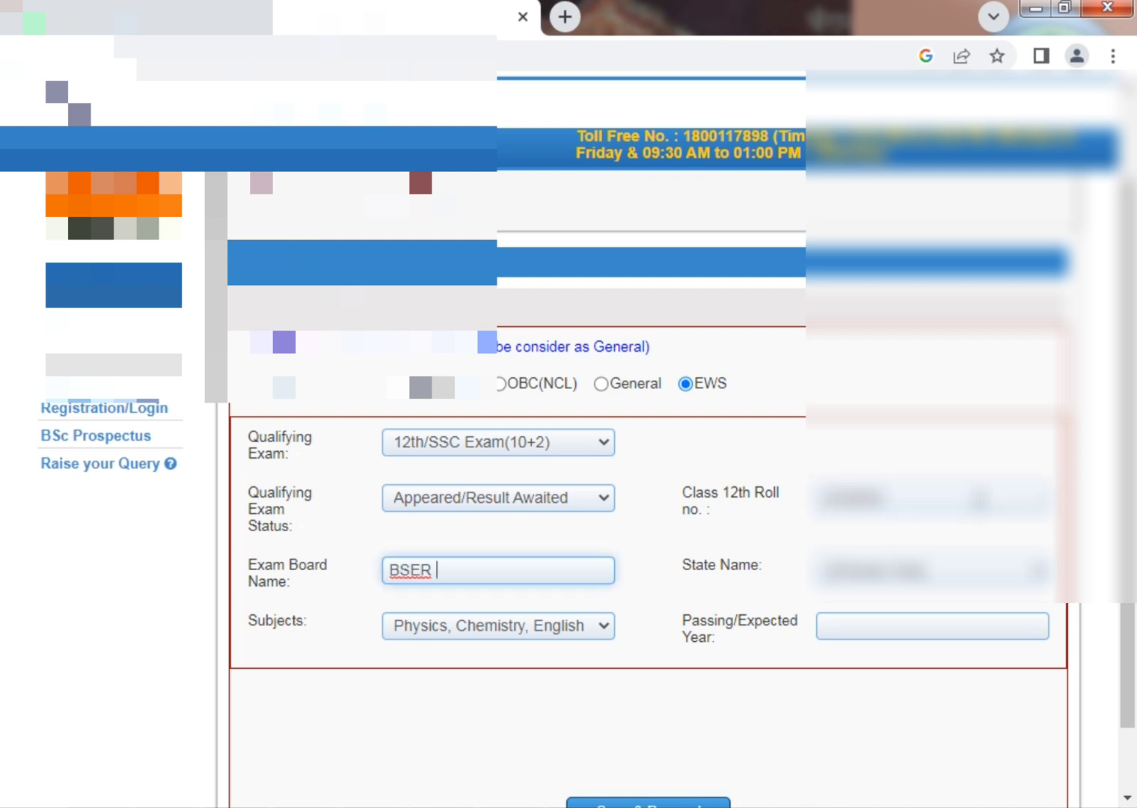
key("Tab")
key("r")
key("Tab")
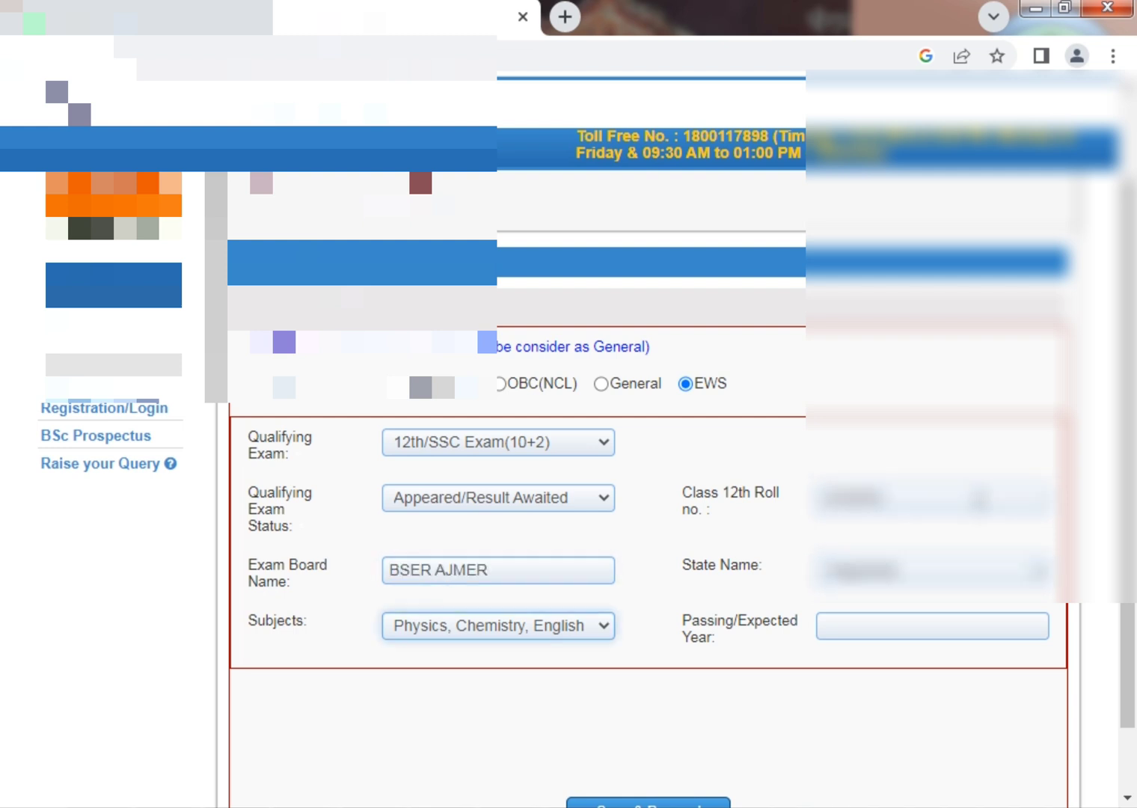
Set the expected passing date to 30/06/2024.
key("Tab")
left_click(980, 367)
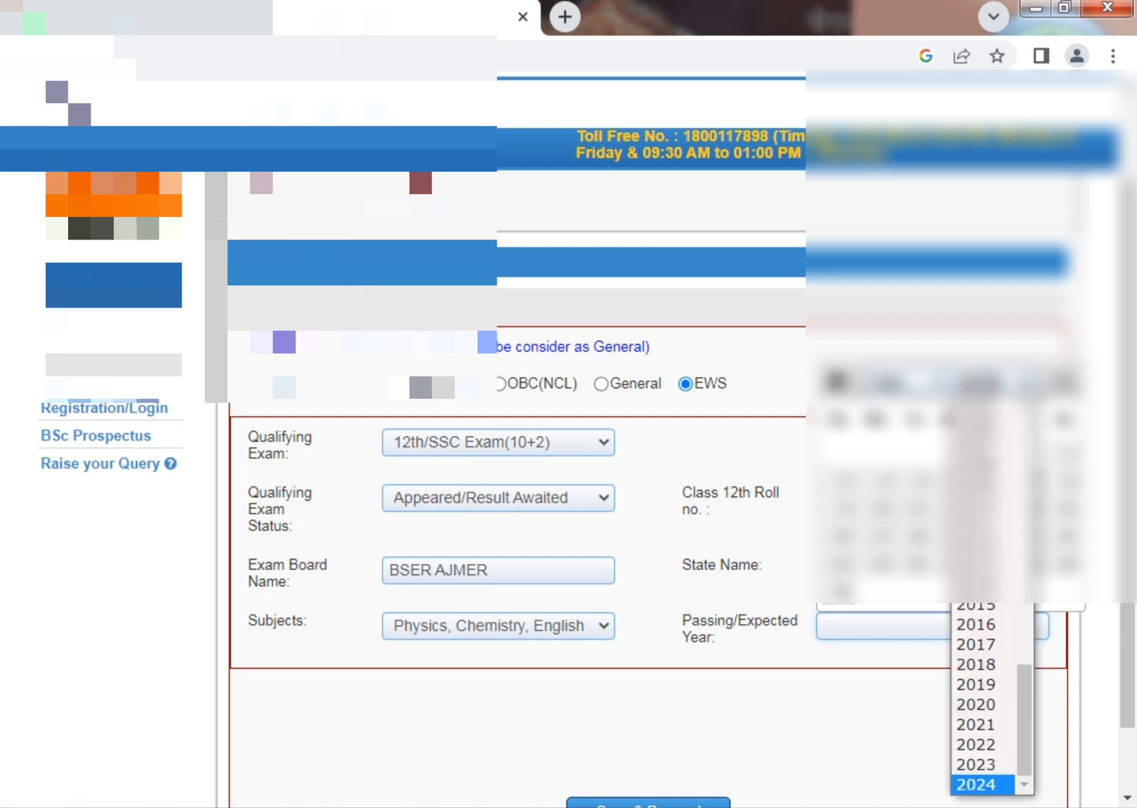
left_click(958, 782)
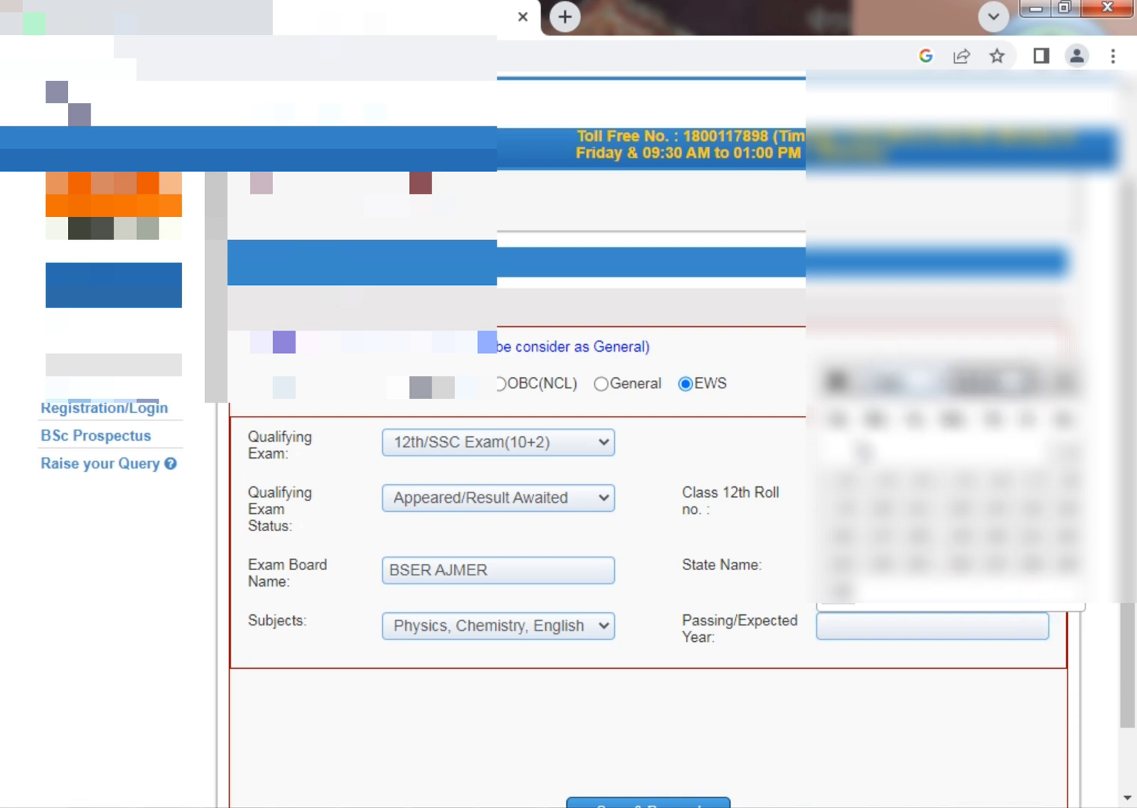
scroll(921, 434, "down", 1)
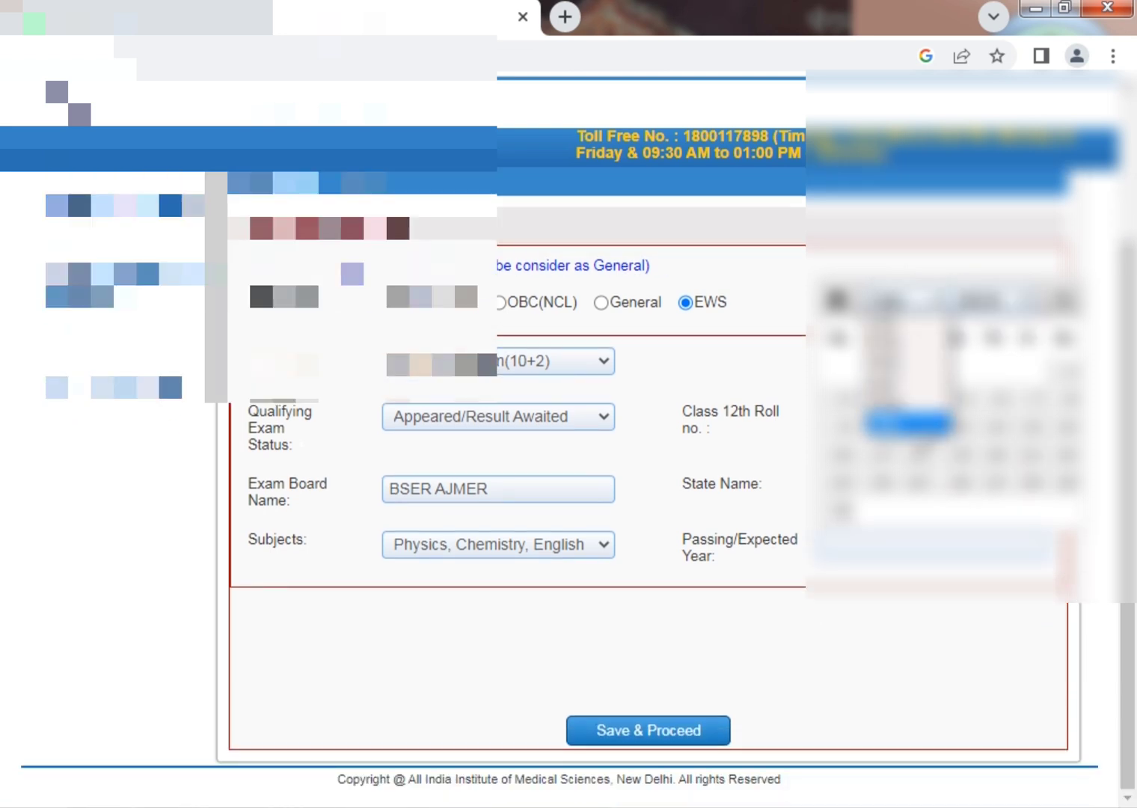
left_click(913, 302)
left_click(909, 424)
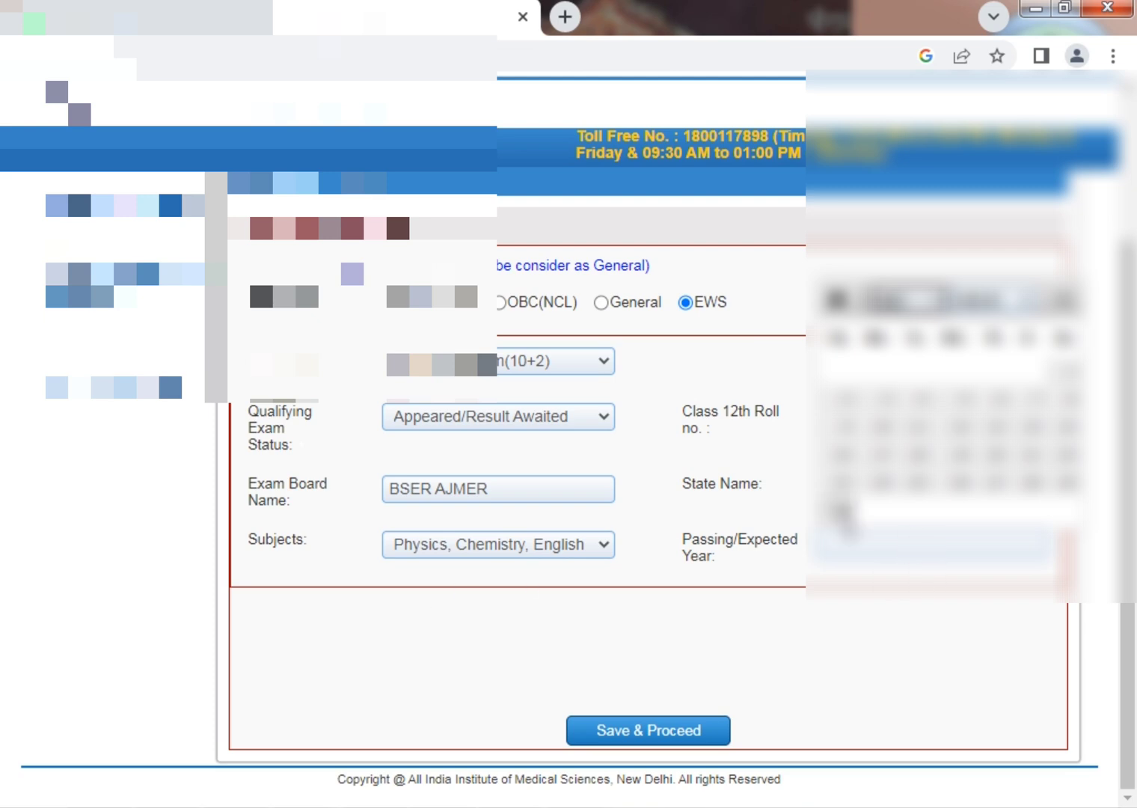
left_click(840, 511)
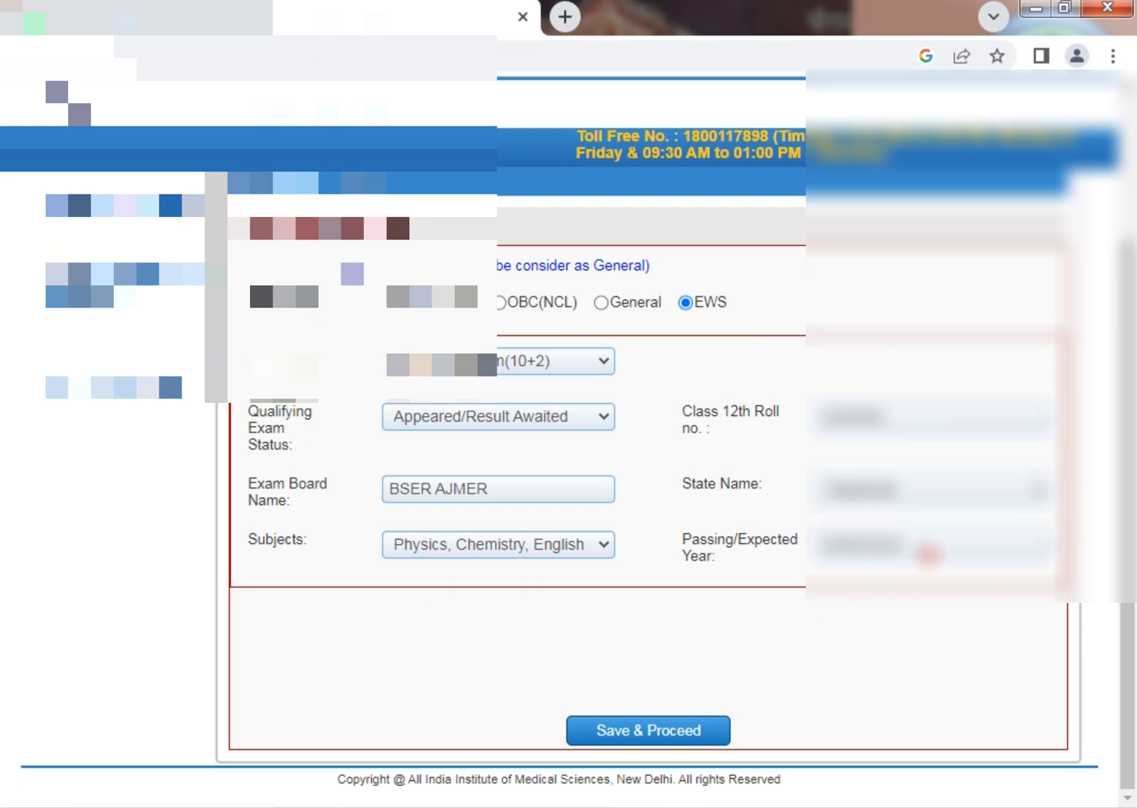
scroll(927, 554, "up", 2)
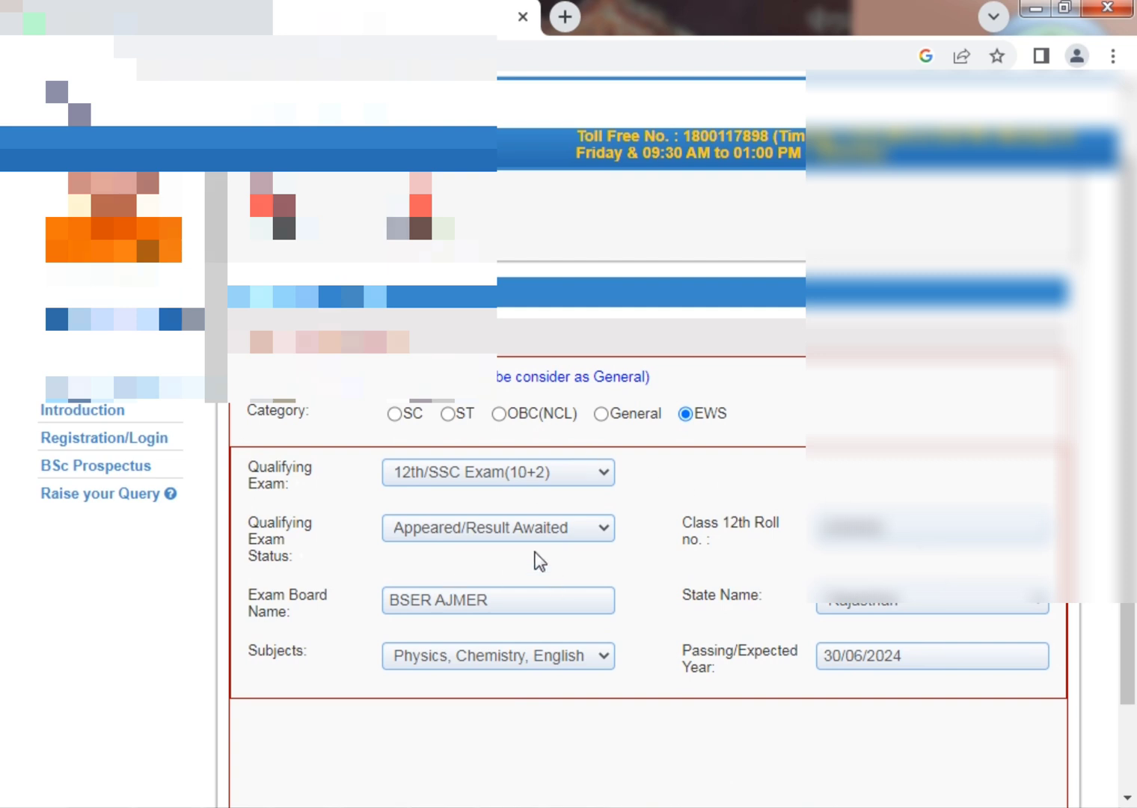
Keep status as Appeared/Result Awaited, save the qualification details and acknowledge the message.
left_click(540, 532)
left_click(536, 591)
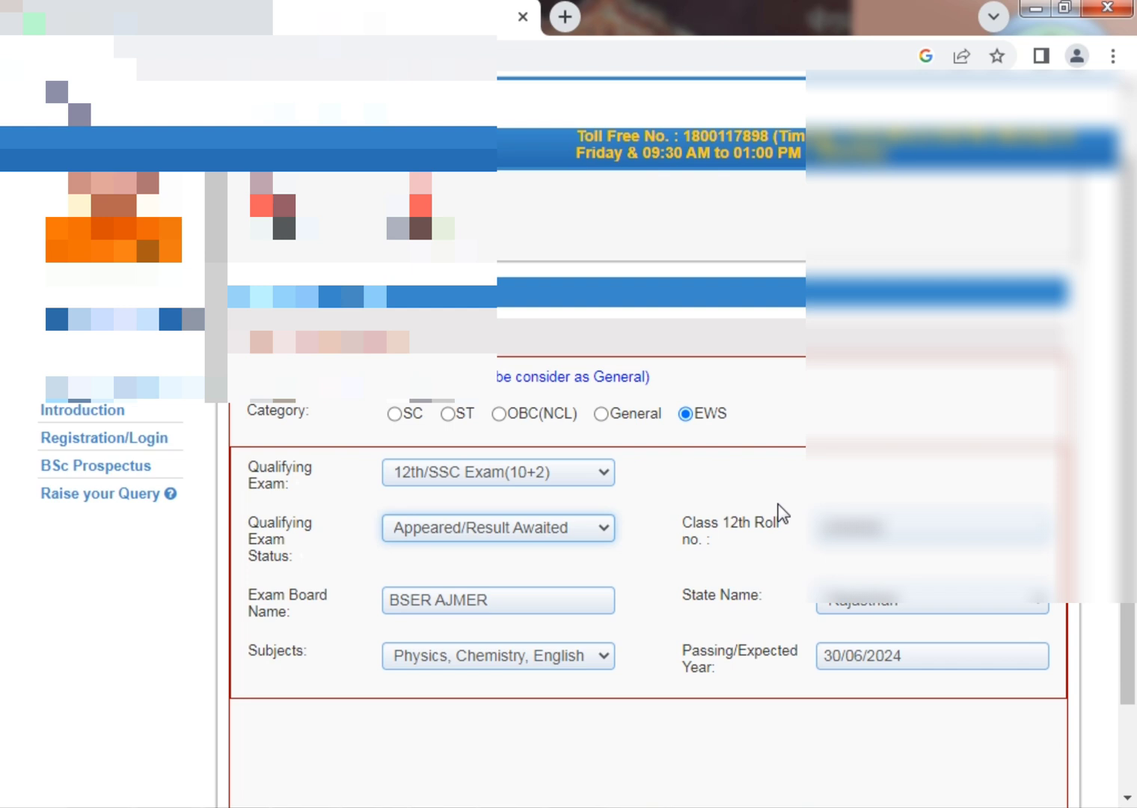
scroll(784, 472, "up", 1)
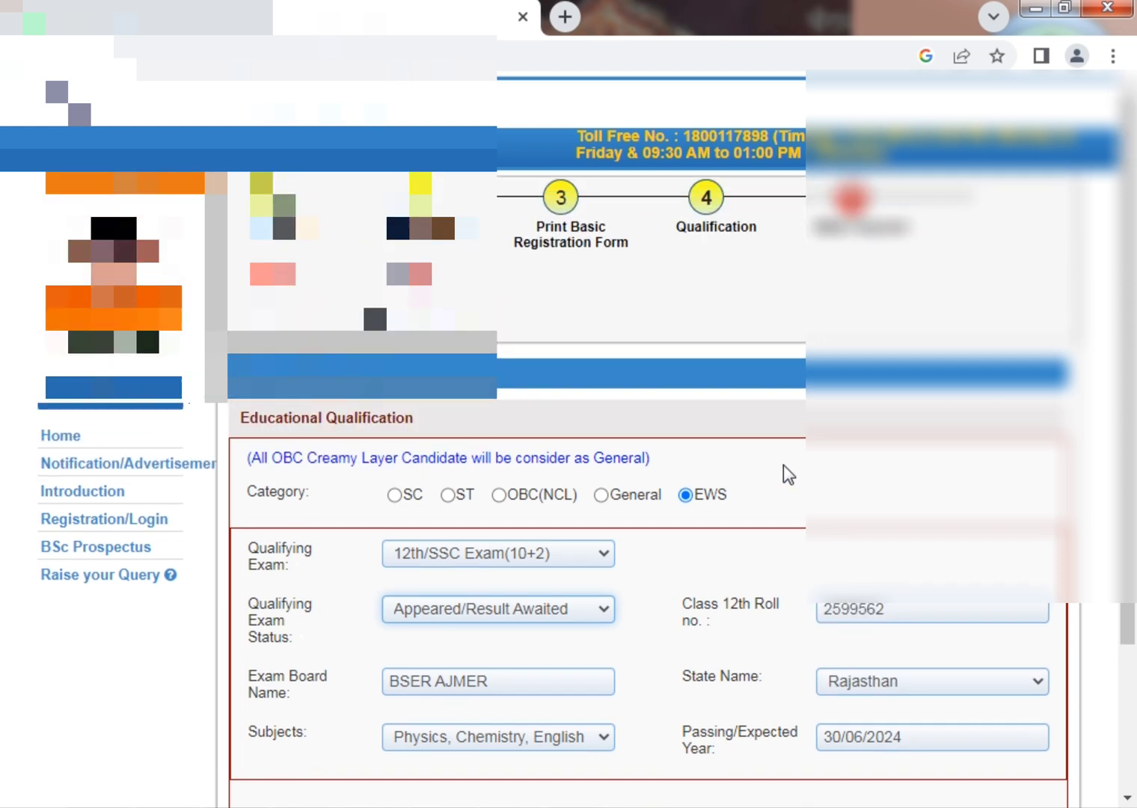
scroll(546, 452, "down", 2)
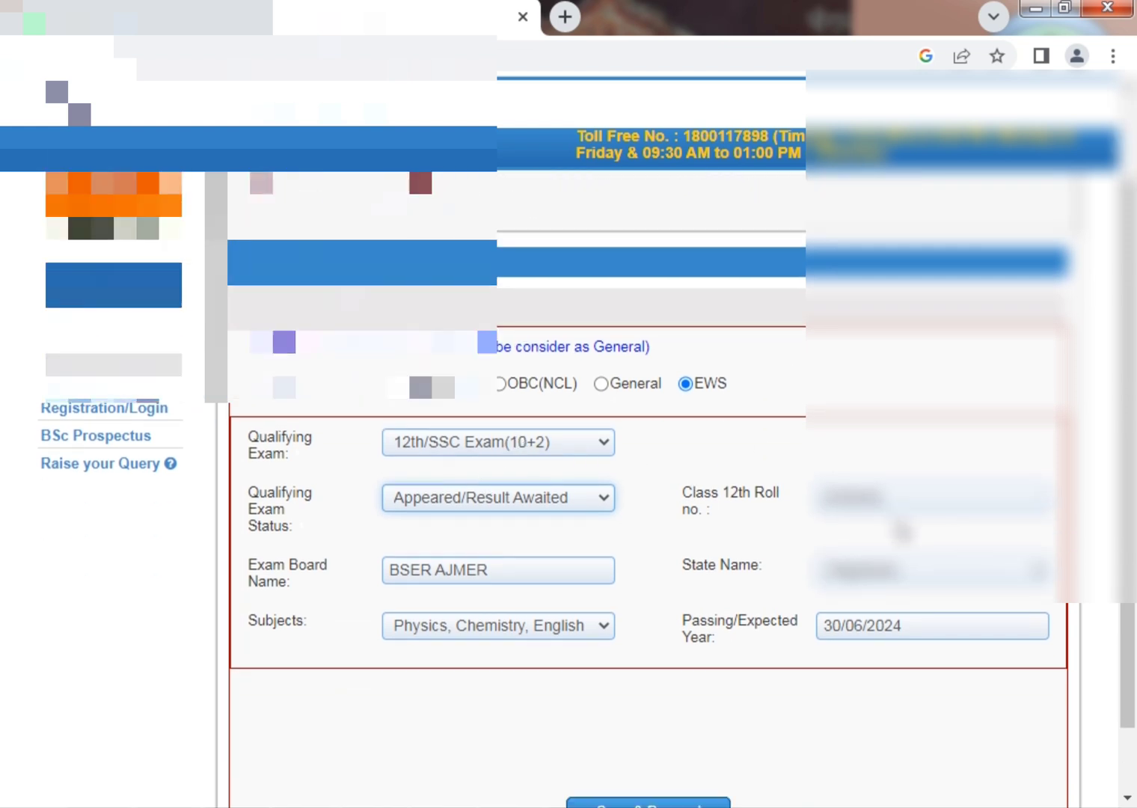
scroll(510, 423, "down", 1)
left_click(648, 732)
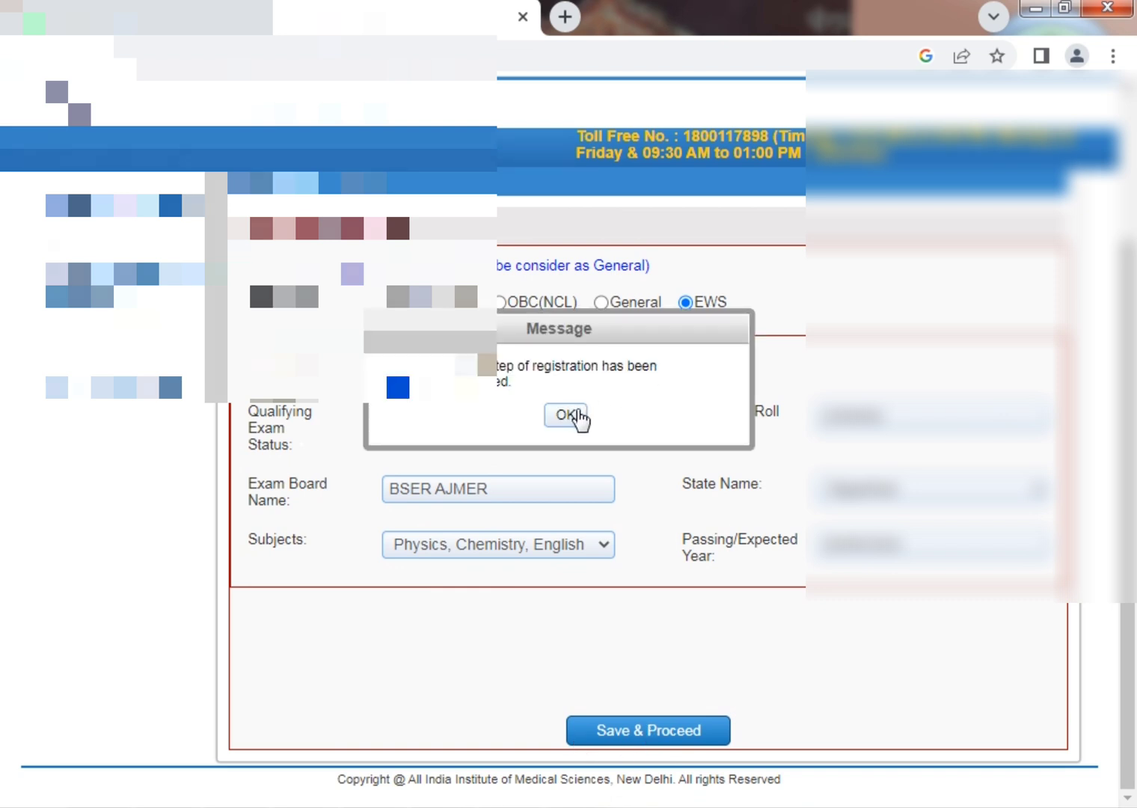
left_click(580, 416)
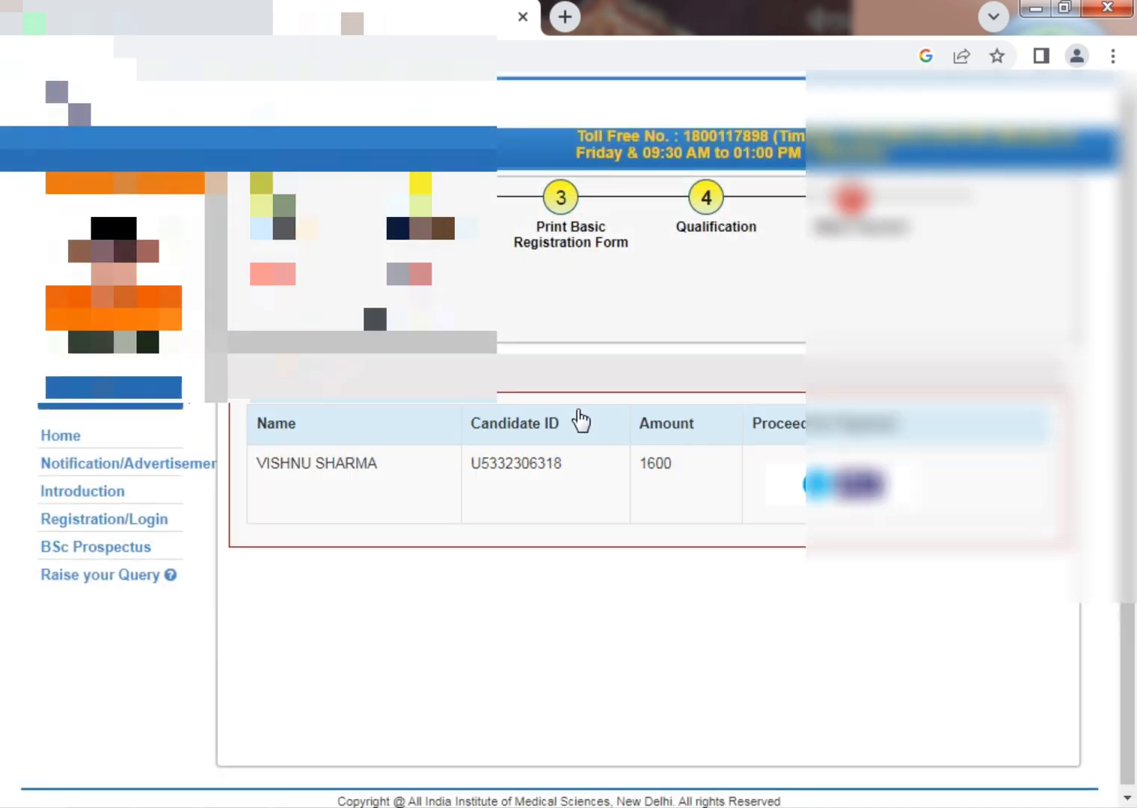
Proceed to pay the 1600 fee online on the SBI ePay options page.
left_click(565, 17)
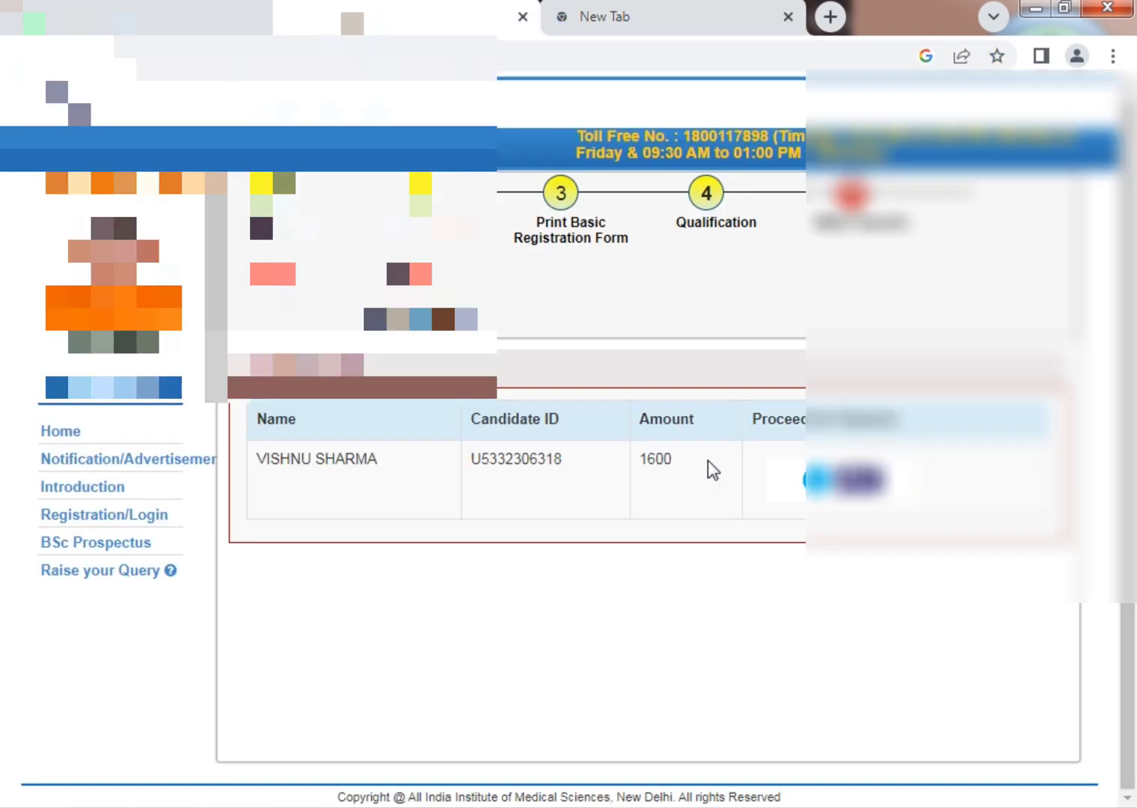
left_click(815, 497)
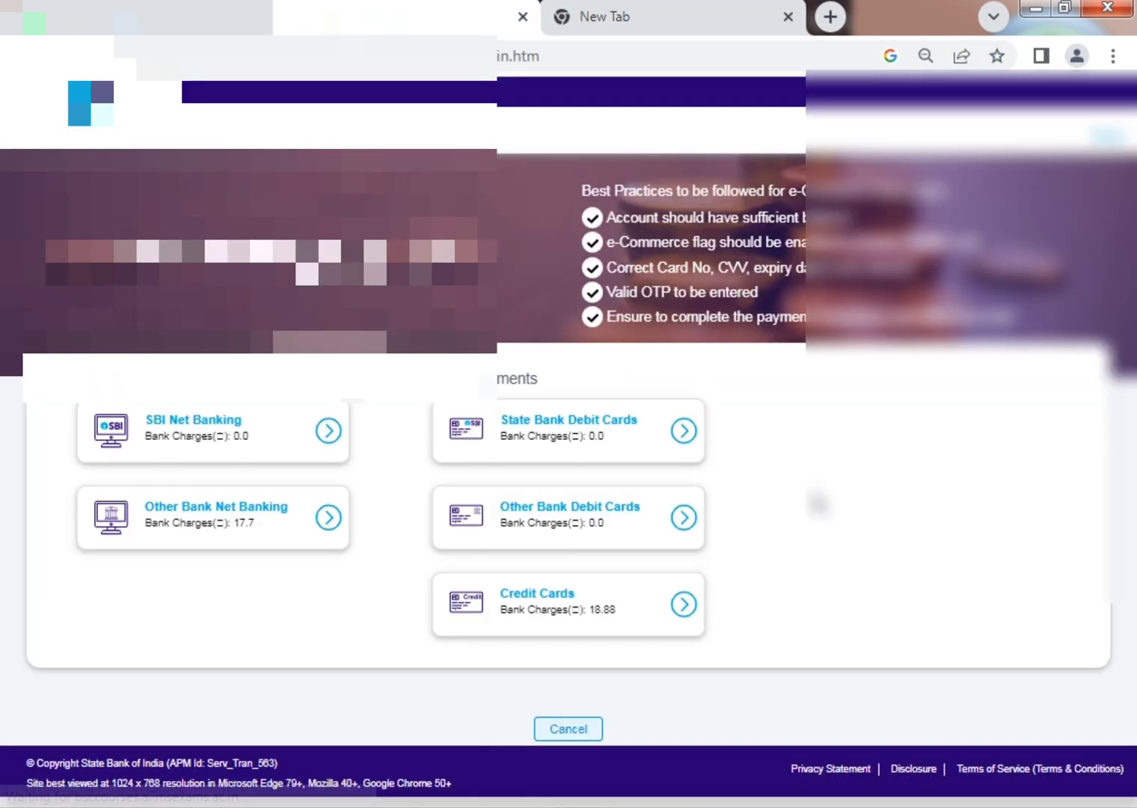
left_click(609, 10)
left_click(217, 14)
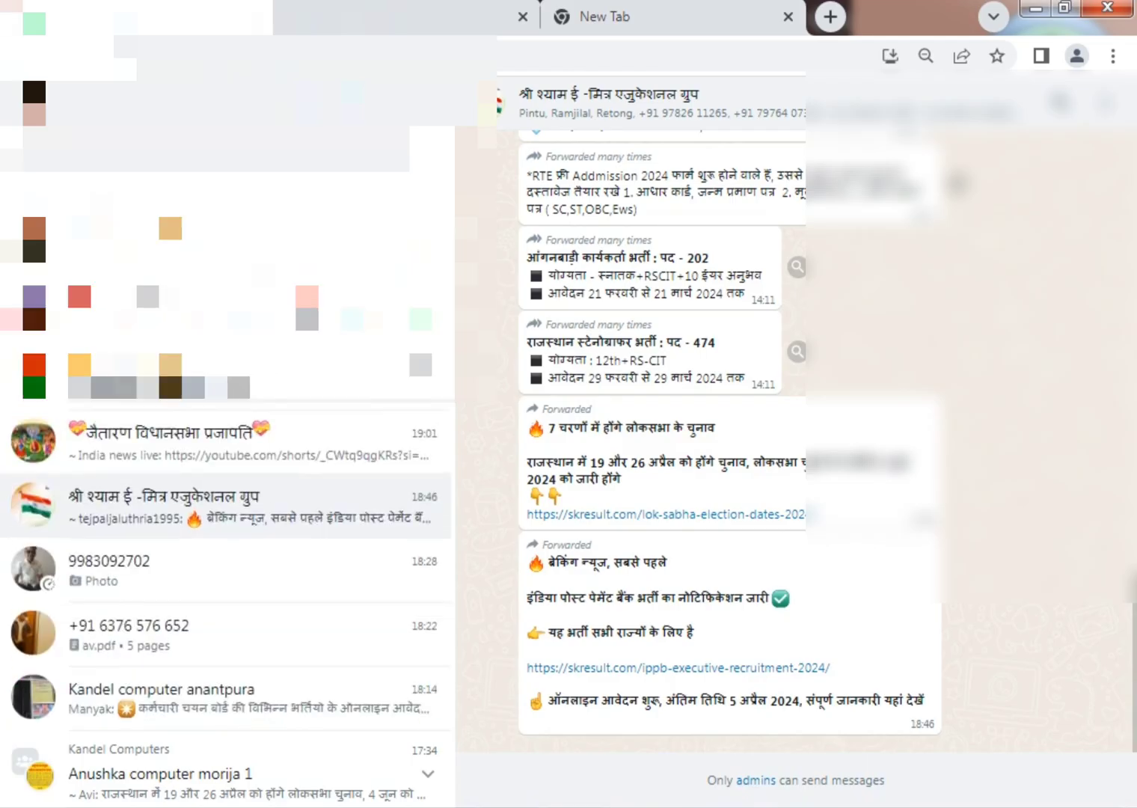
left_click(419, 15)
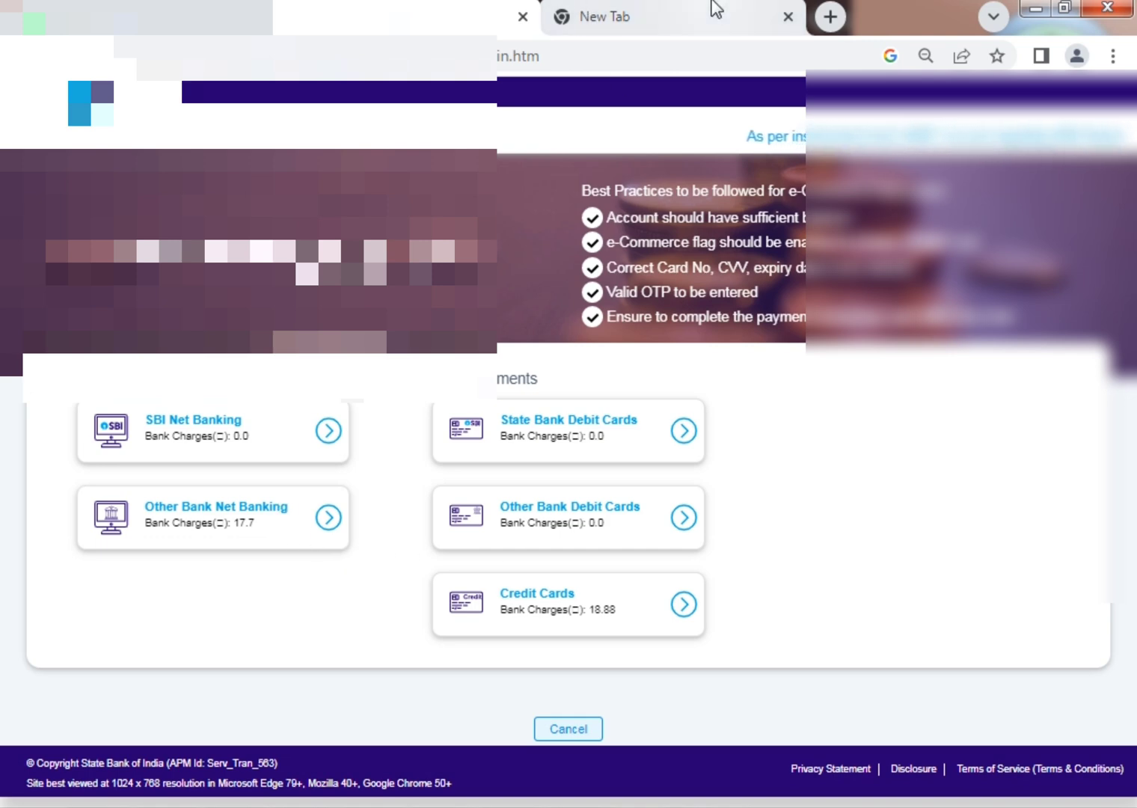
Pay via Other Bank Net Banking with HDFC Bank [Retail] and submit the payment.
left_click(267, 542)
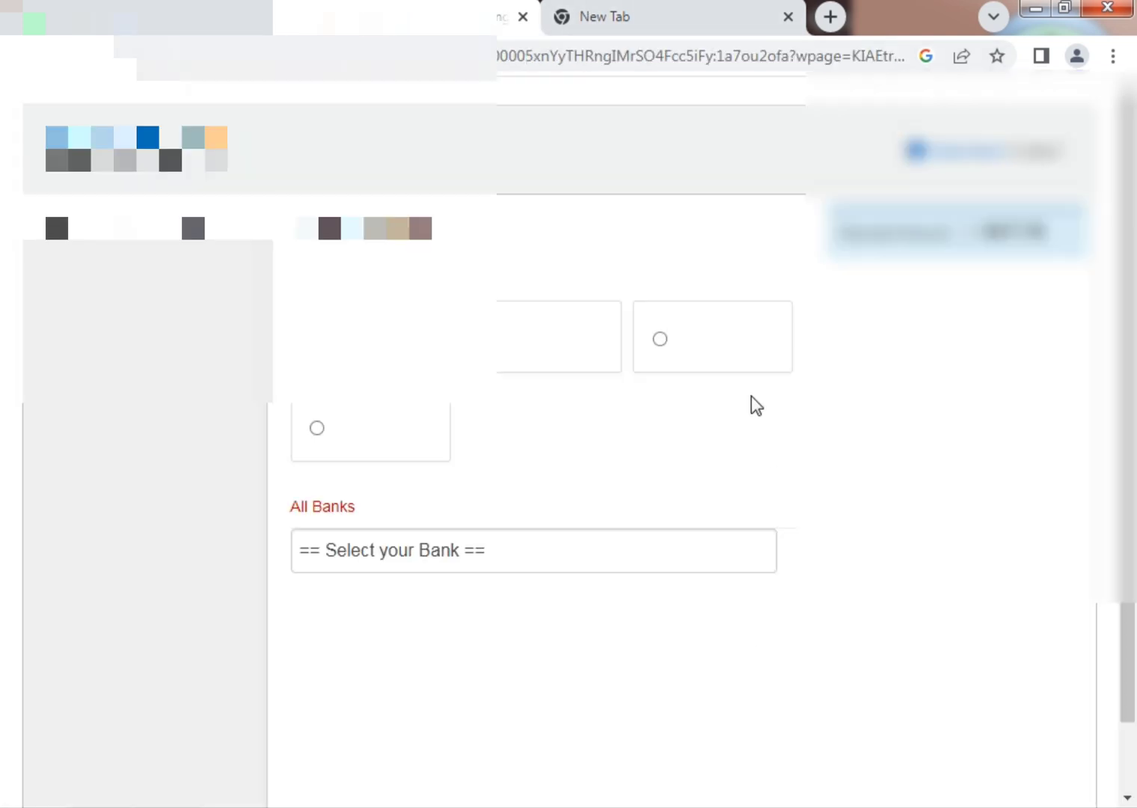
left_click(551, 358)
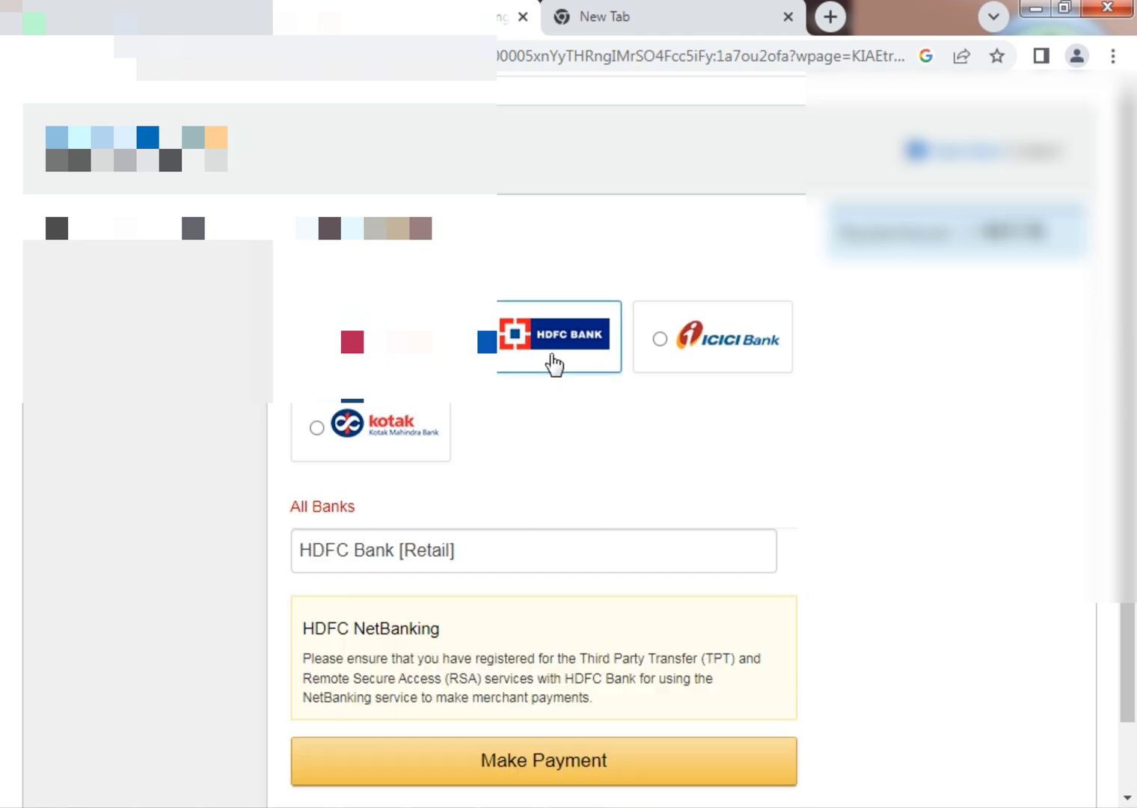
left_click(541, 550)
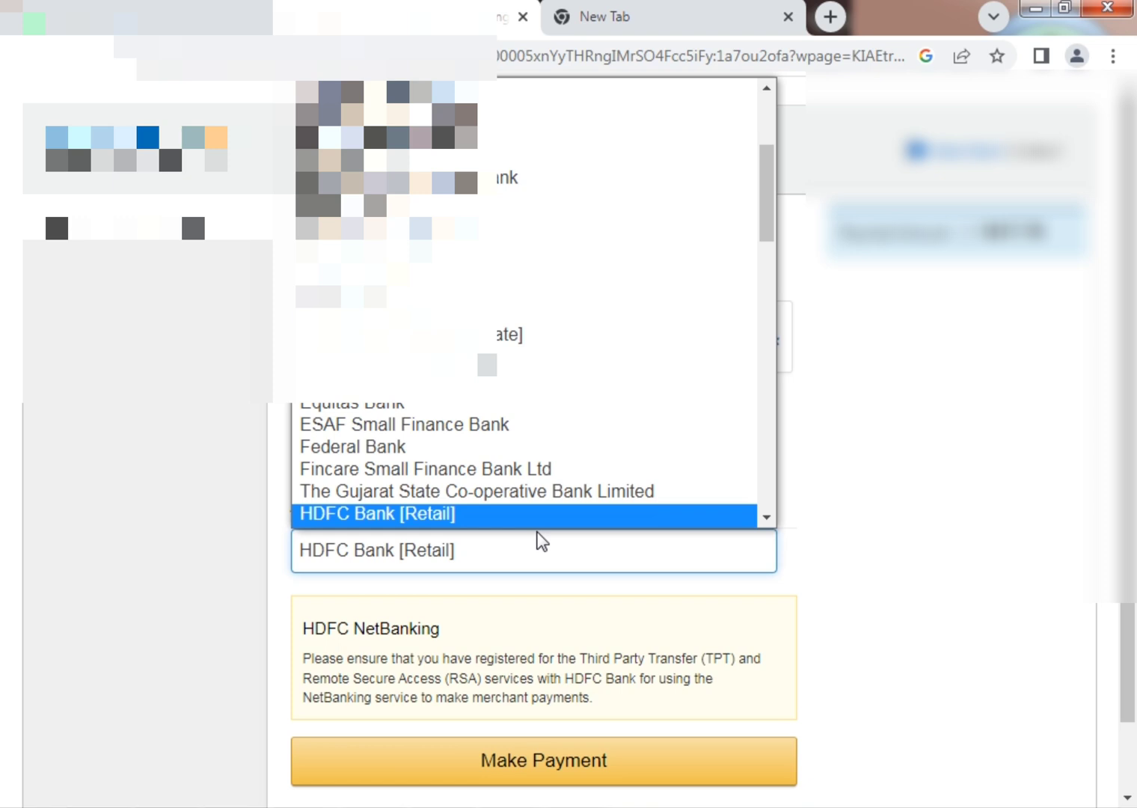
left_click(541, 540)
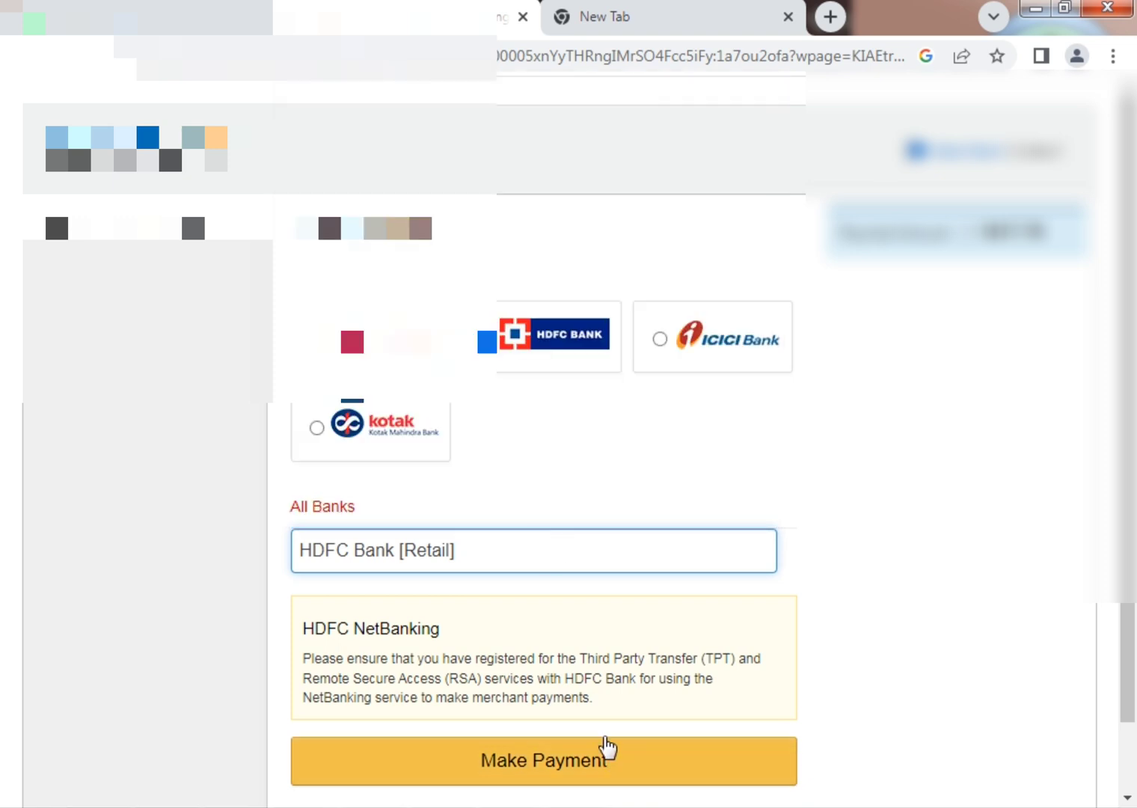
left_click(607, 747)
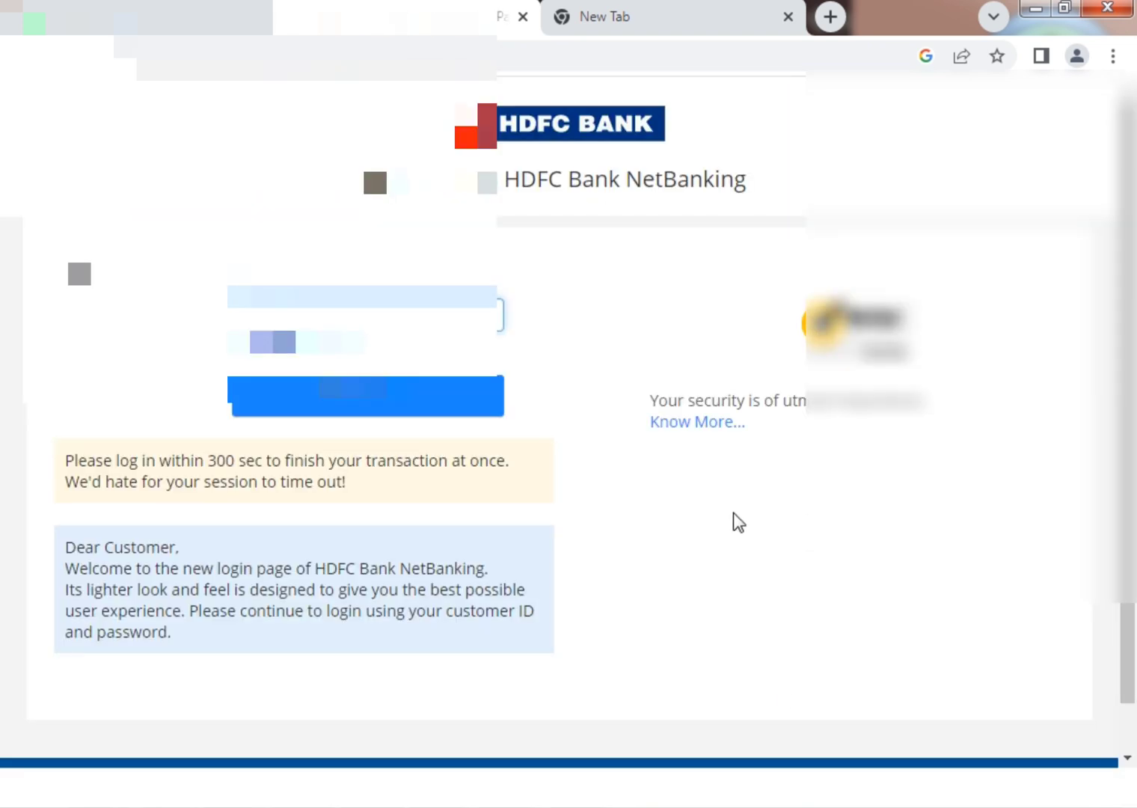
Log in to HDFC NetBanking with customer ID, password and confirmed Secure ID, then open the new tab.
key("Return")
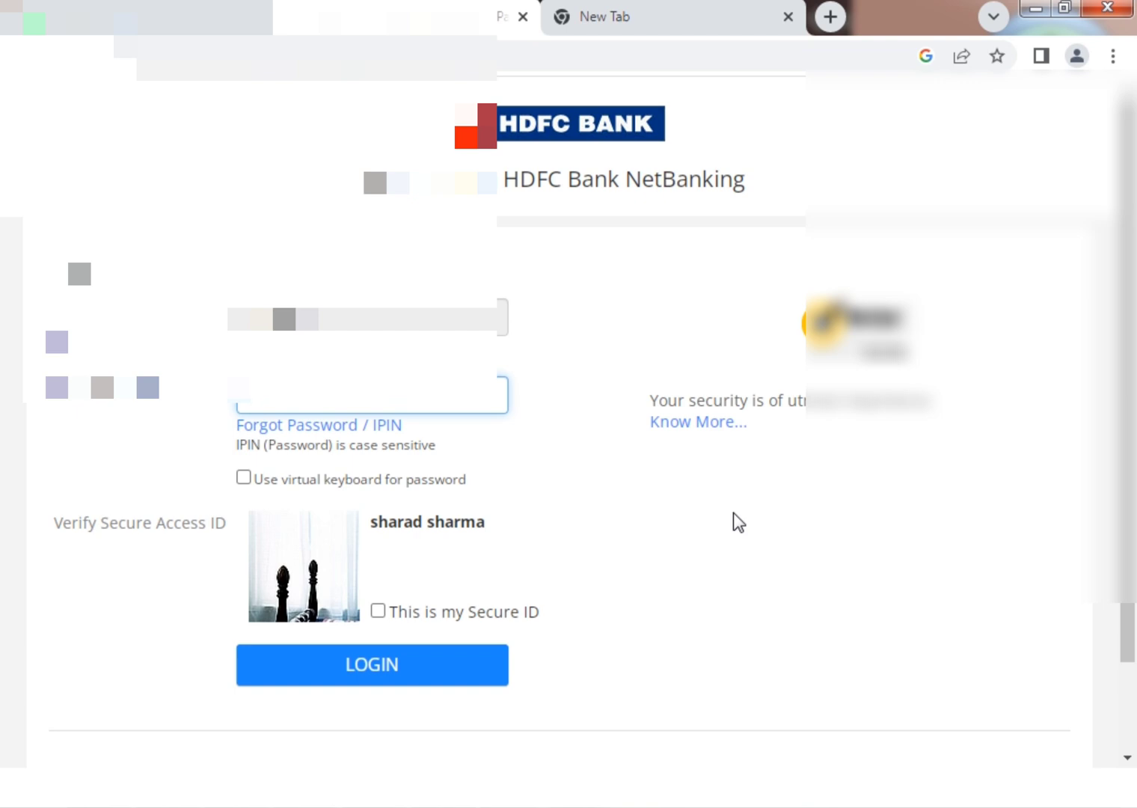
type("•")
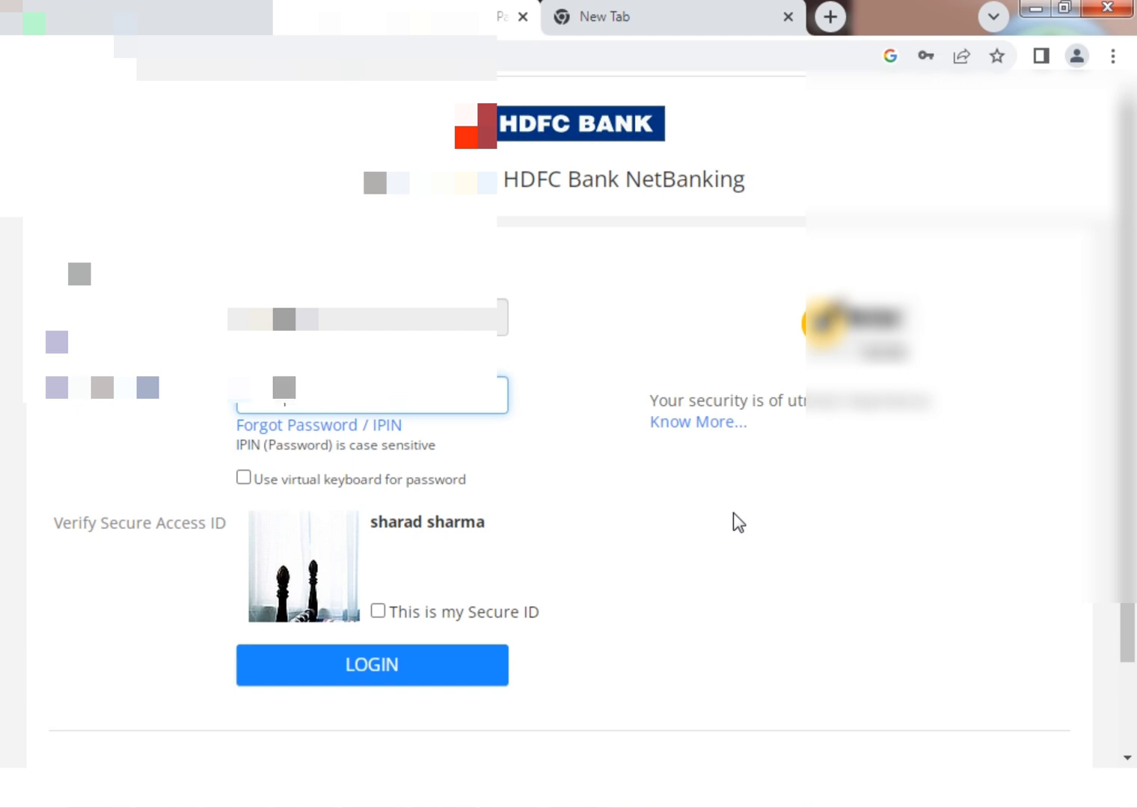
key("Tab")
left_click(378, 612)
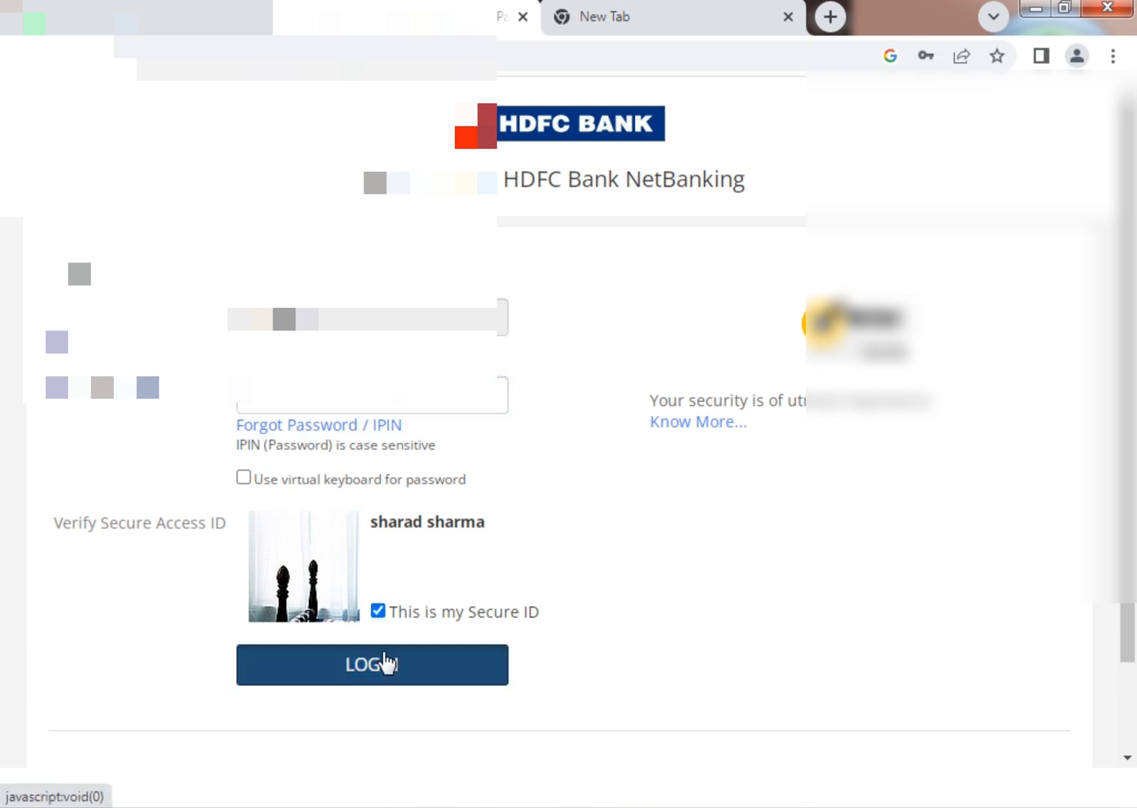
left_click(380, 665)
left_click(599, 9)
left_click(536, 5)
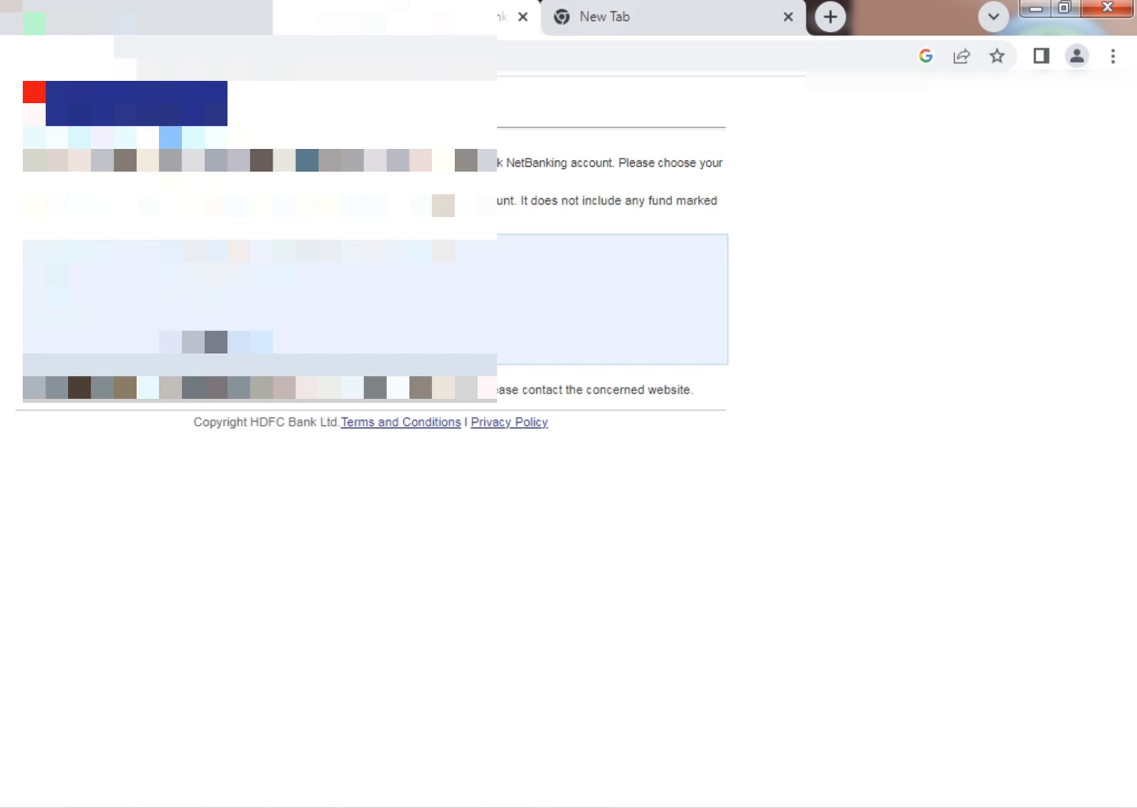
left_click(586, 9)
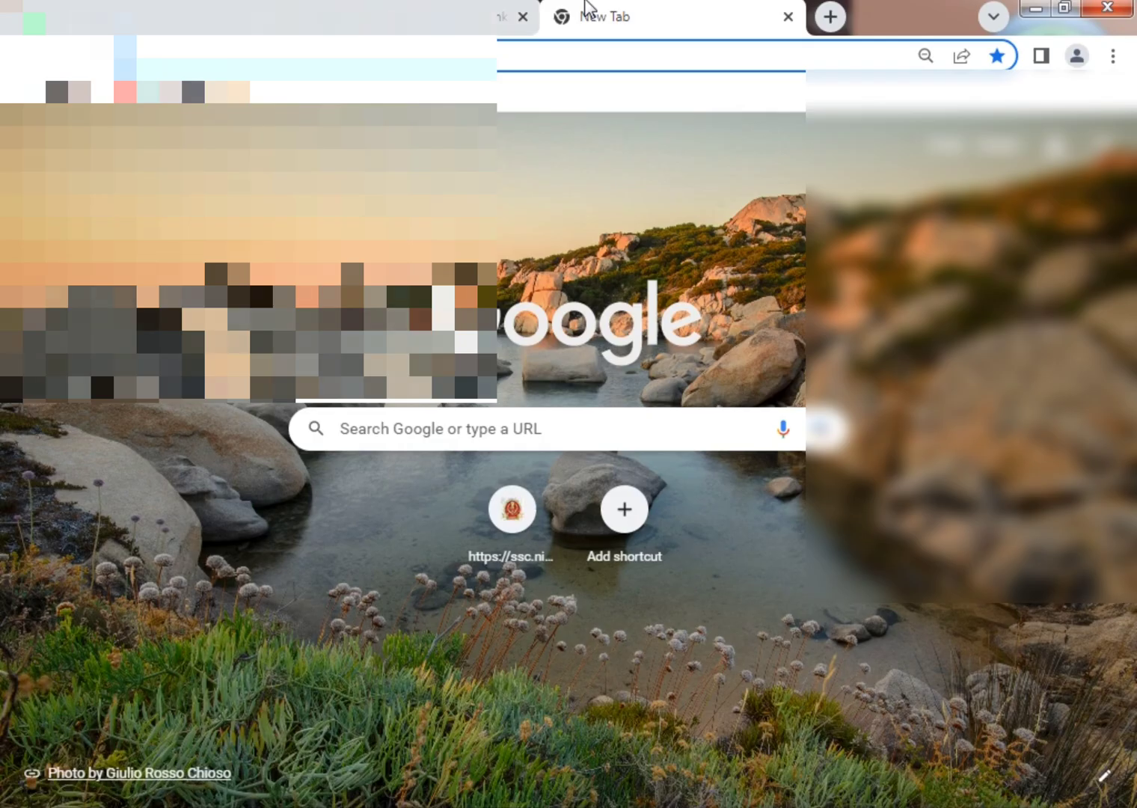
Back on the AIIMS tab, log in to Final Registration with the password and captcha.
left_click(509, 16)
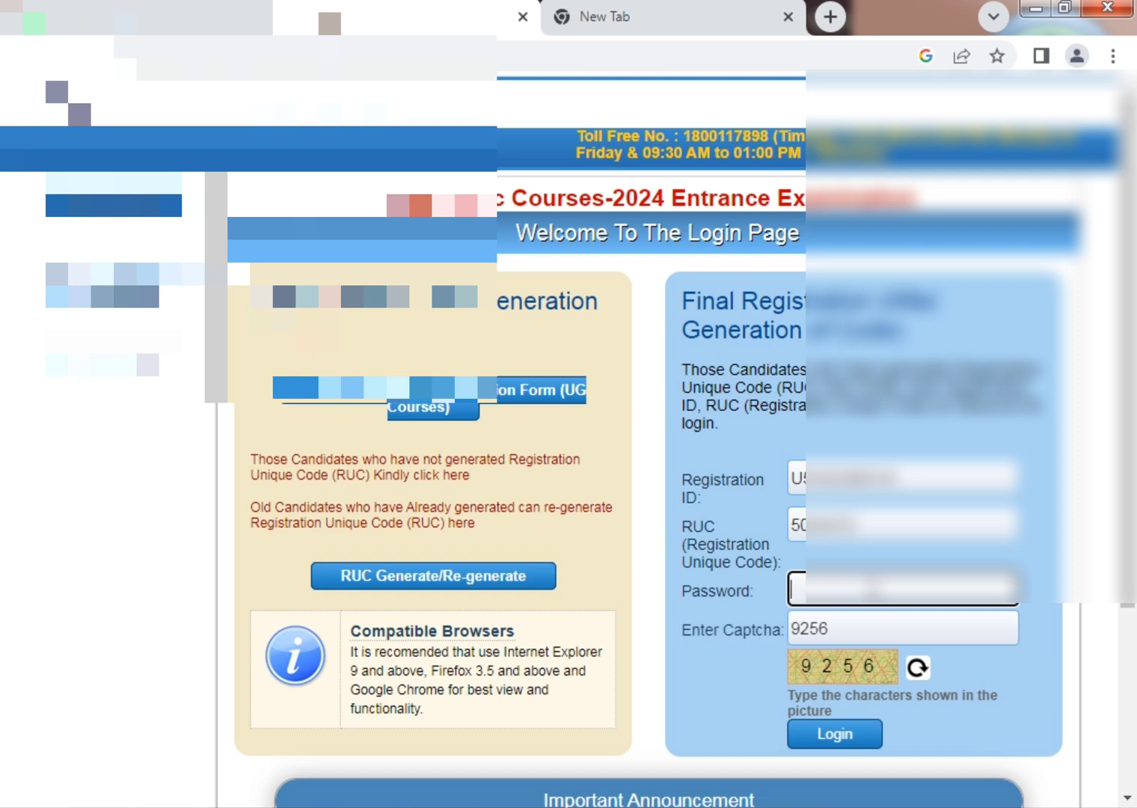
type("•")
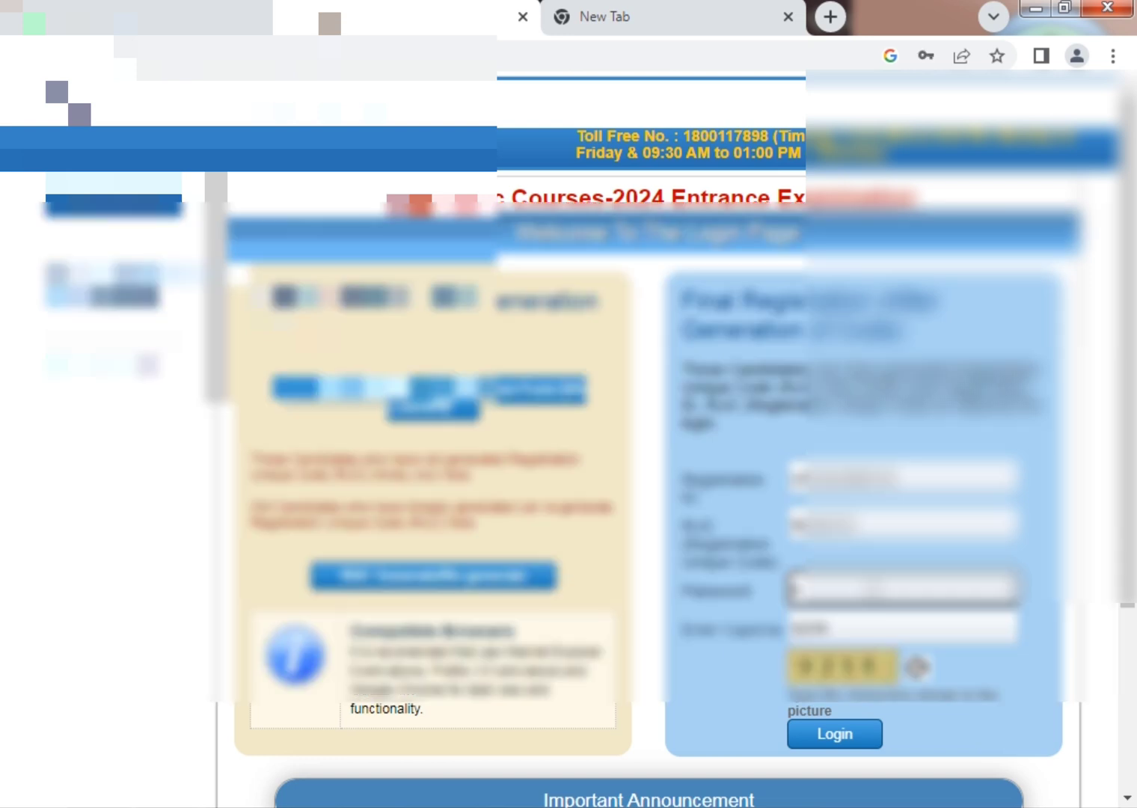
type("•")
key("Tab")
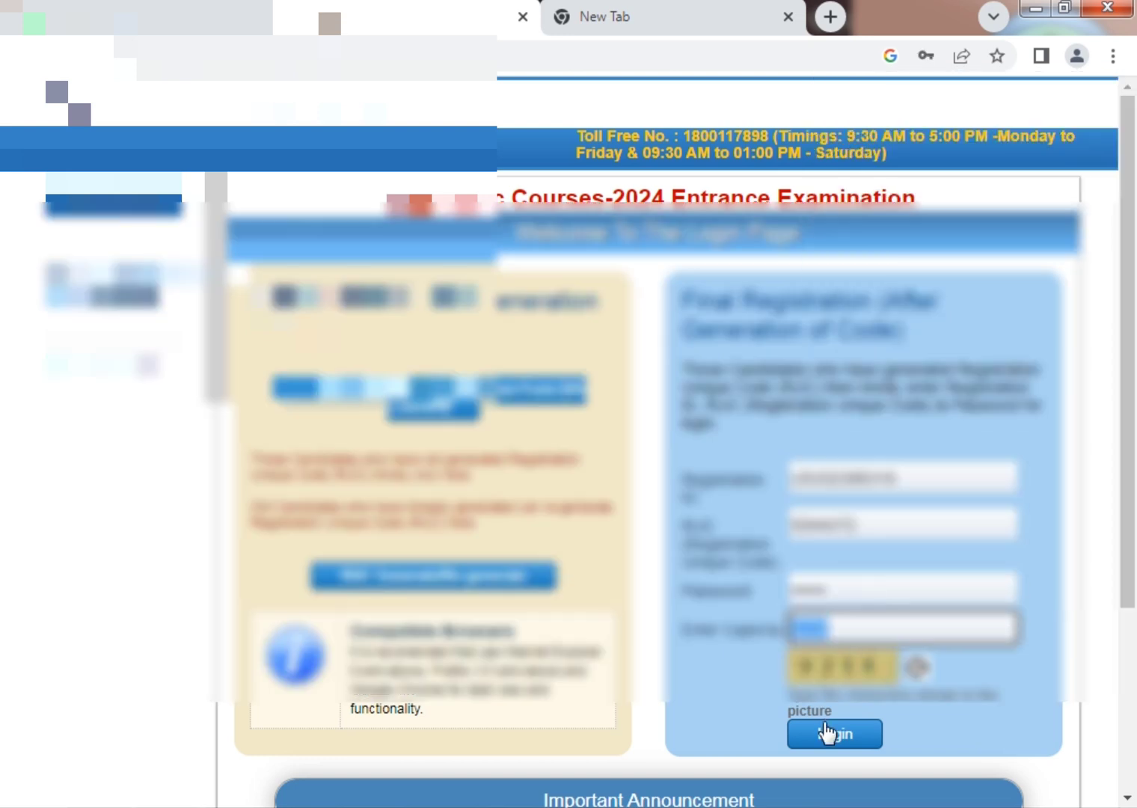
left_click(839, 736)
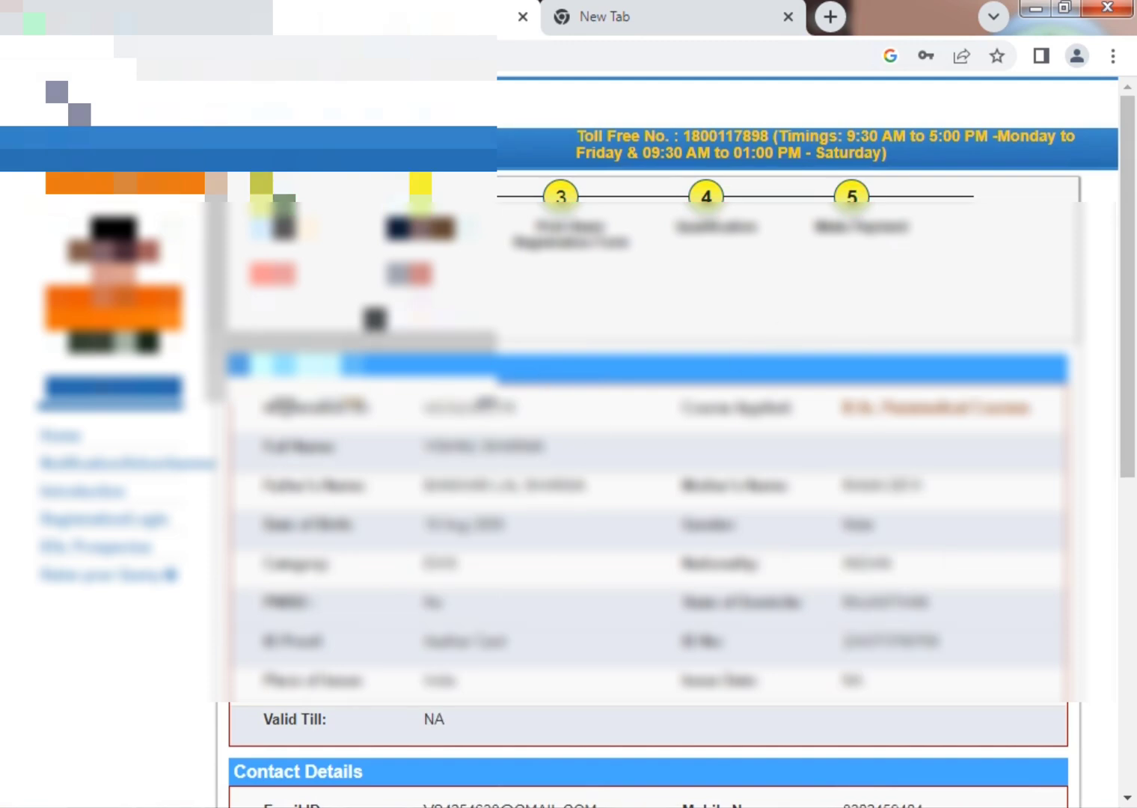
View the fee payment receipt and continue to the exam city preferences.
left_click(821, 233)
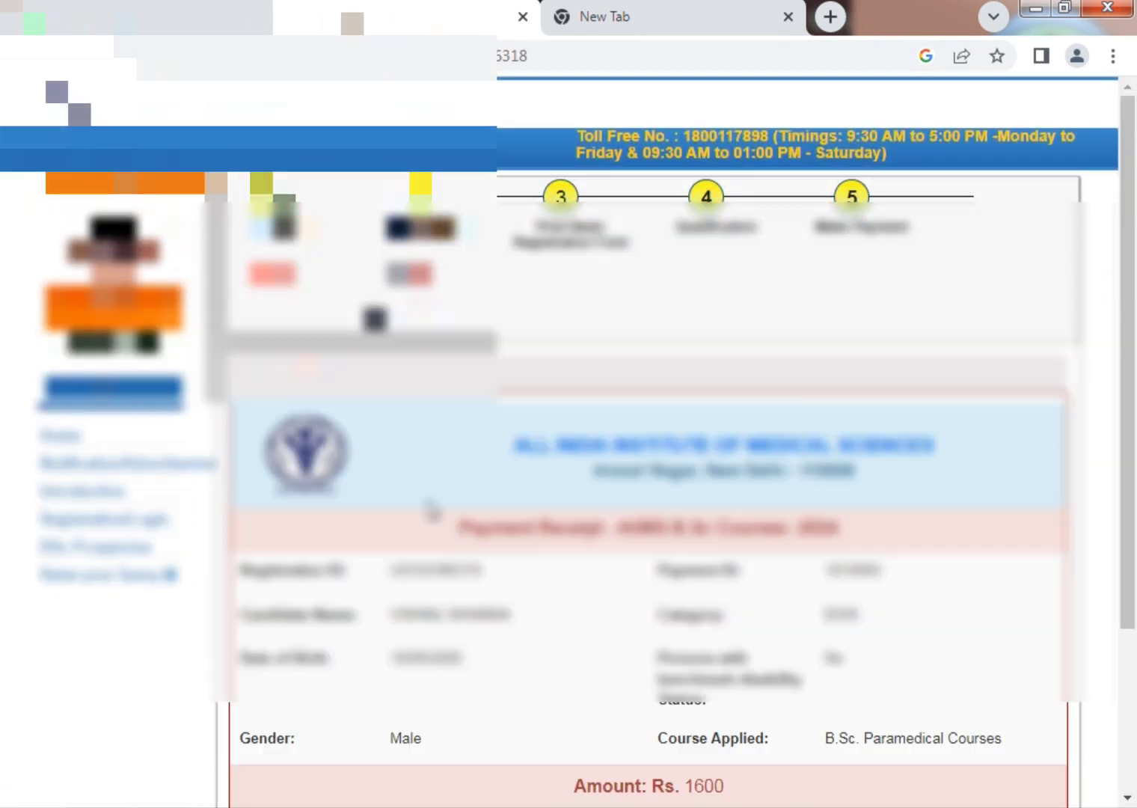
scroll(995, 449, "down", 3)
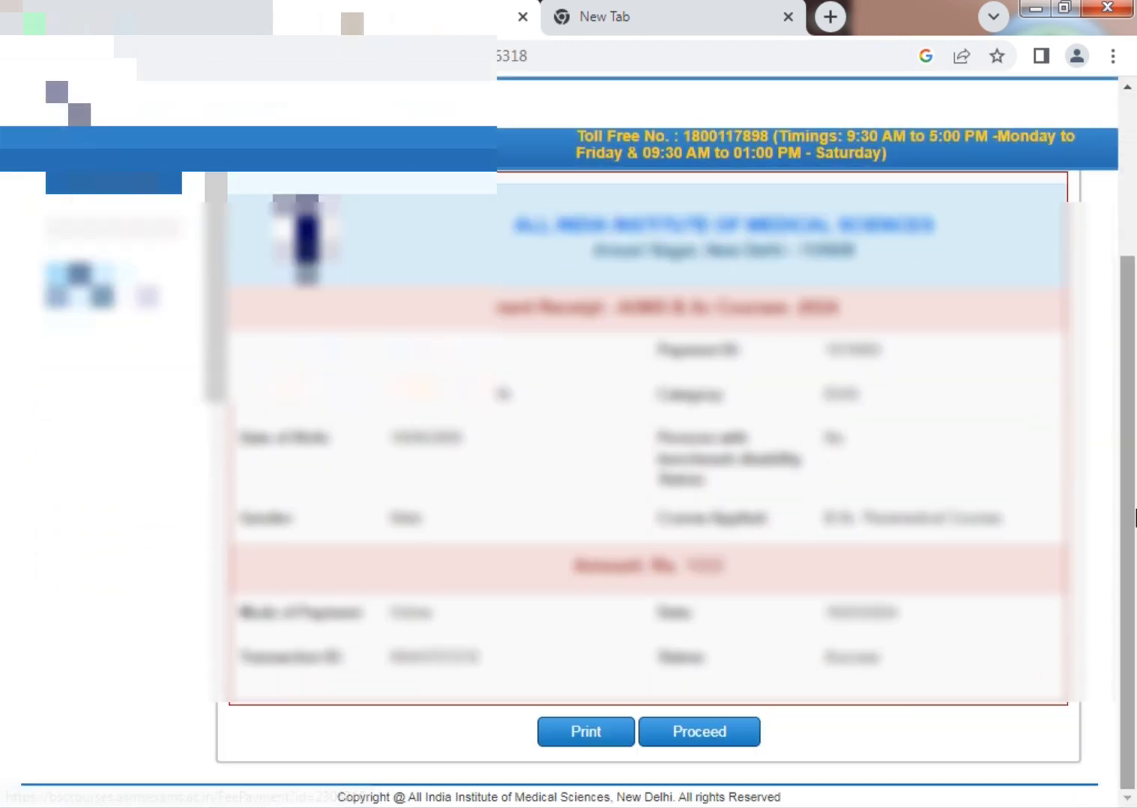
left_click(749, 733)
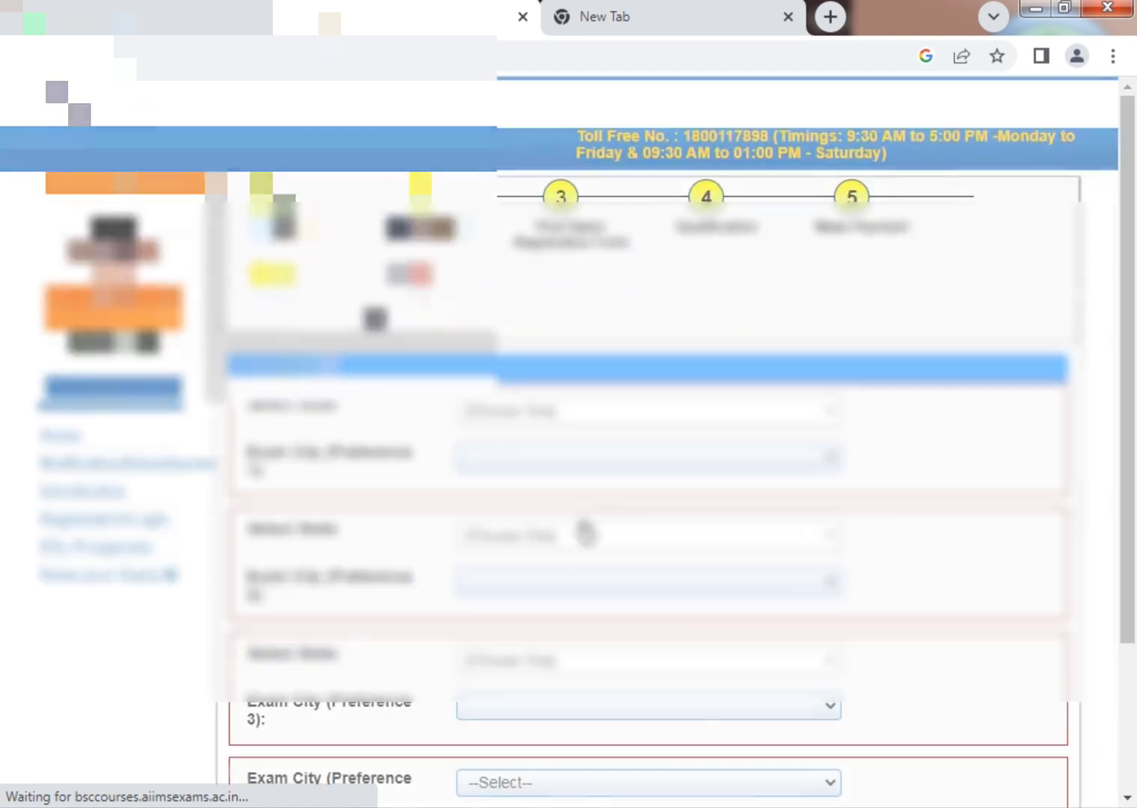
Set preference 1 to Rajasthan/Jaipur and preference 2 to Rajasthan/Jodhpur.
left_click(579, 413)
type("raj")
key("Return")
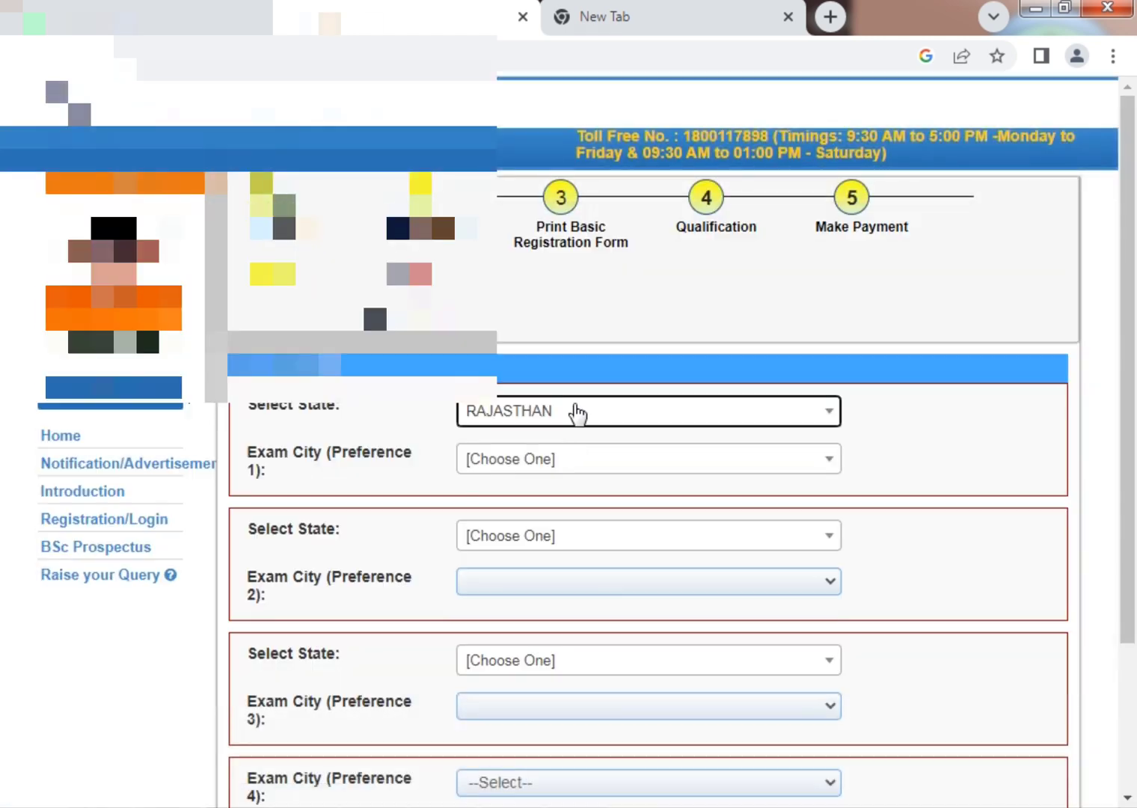
left_click(575, 466)
left_click(532, 550)
left_click(574, 548)
type("raj")
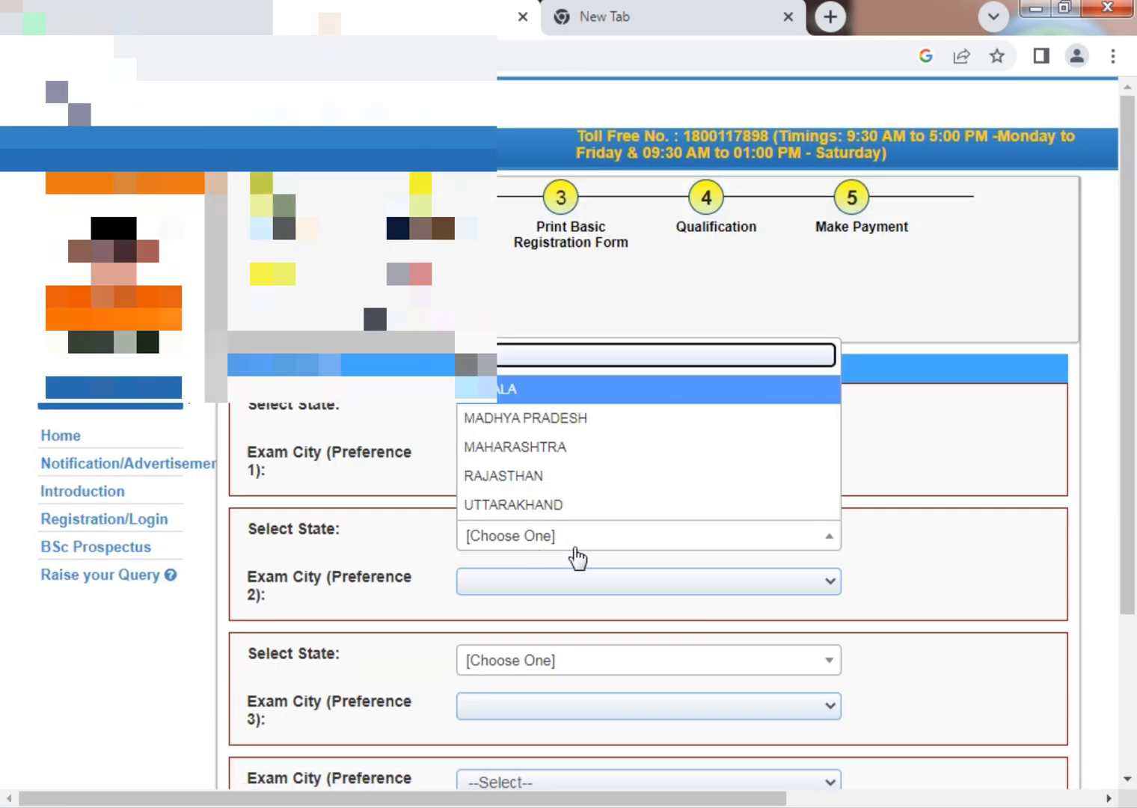
key("Return")
left_click(590, 591)
left_click(523, 679)
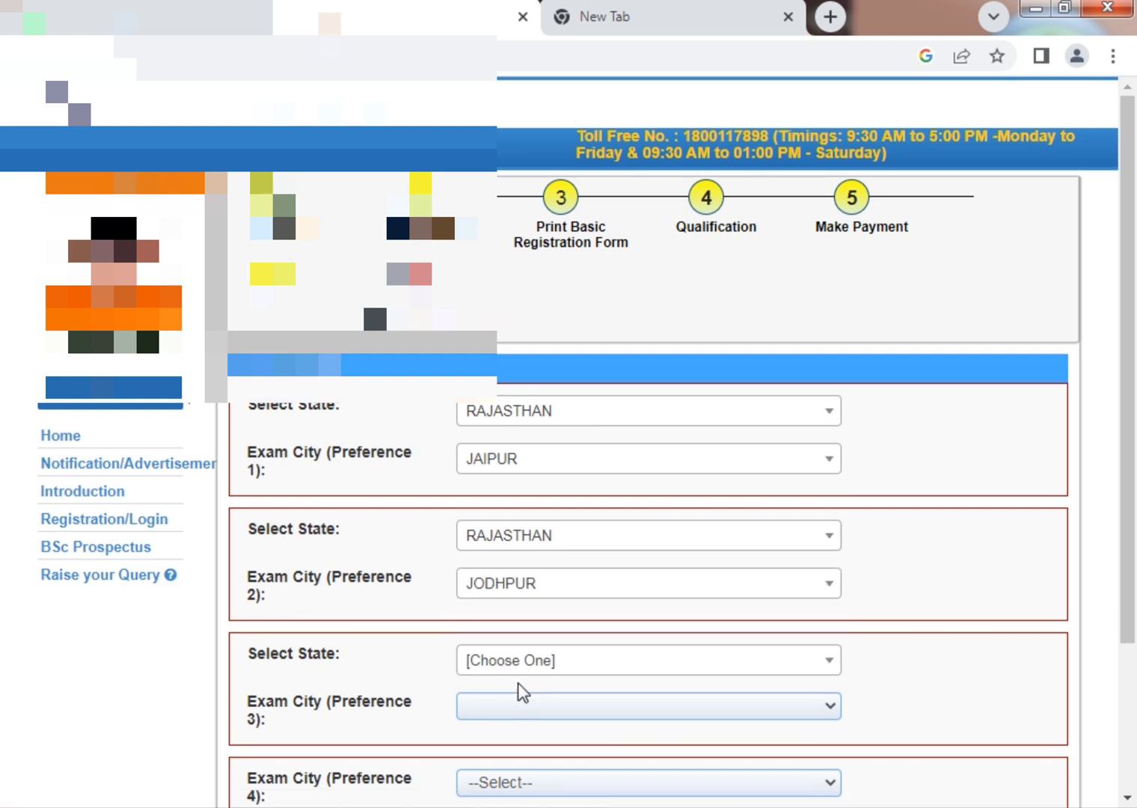
Set preference 3 to Delhi/Delhi NCR and preference 4 to Any Other City, then save.
left_click(574, 668)
type("del")
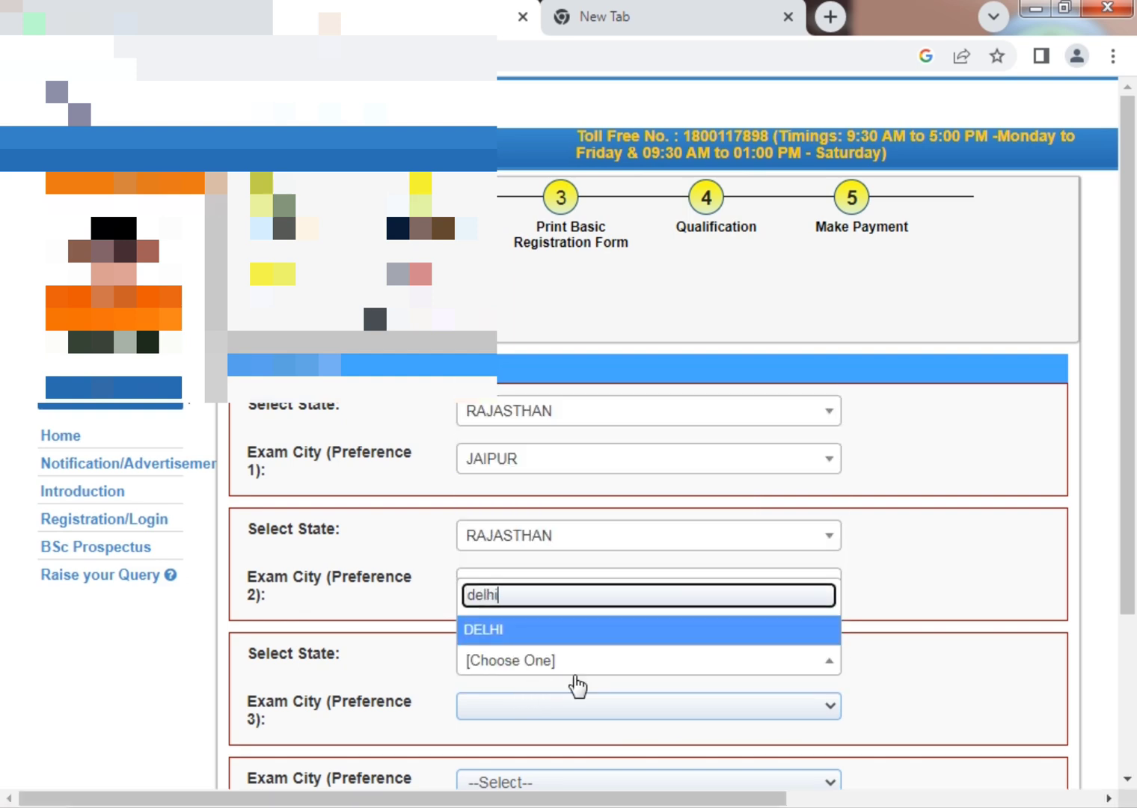
type("hi")
key("Return")
left_click(578, 707)
left_click(528, 676)
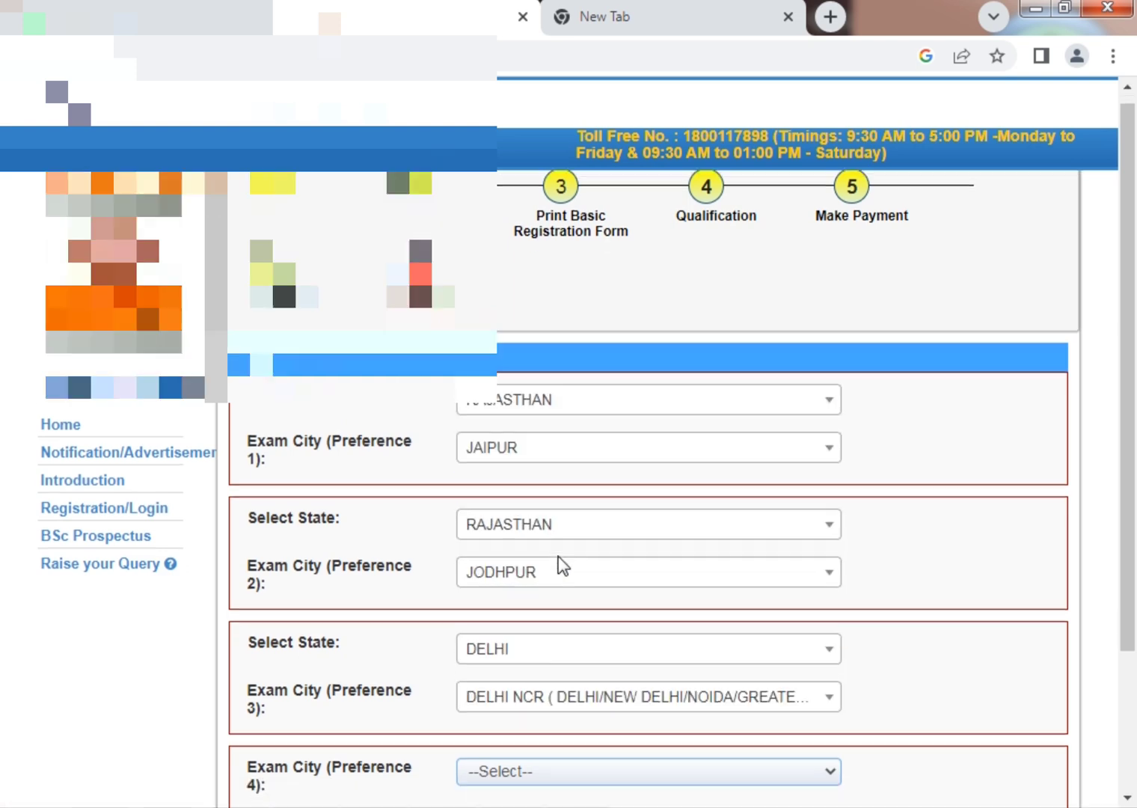
scroll(563, 567, "down", 2)
left_click(522, 597)
left_click(529, 632)
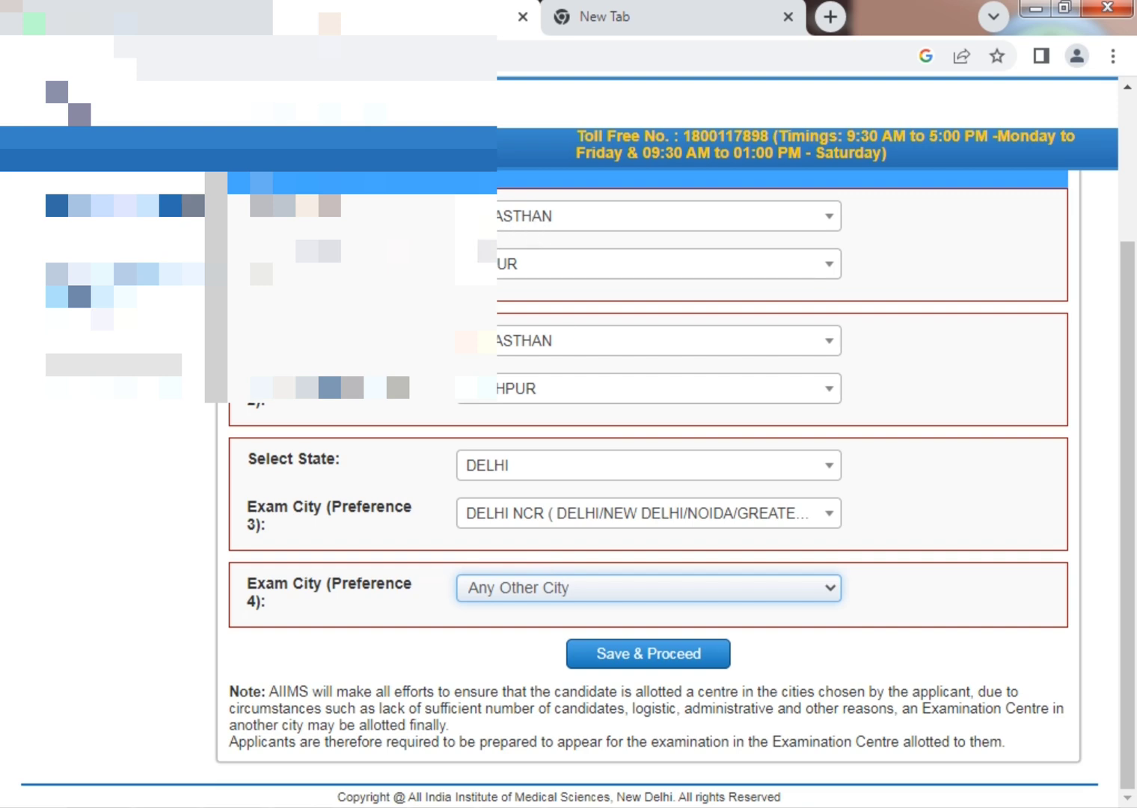
left_click(653, 655)
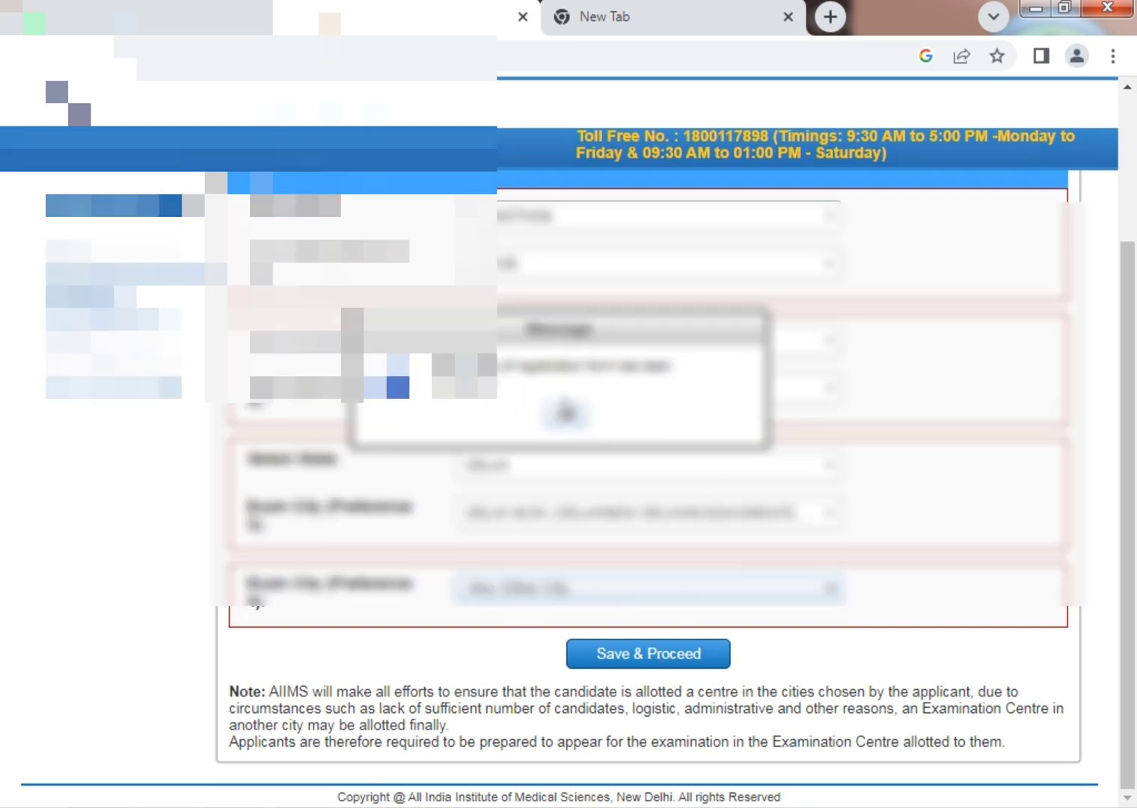
Acknowledge the saved message and print the completed registration form from Chrome's print dialog.
left_click(566, 411)
scroll(554, 419, "down", 8)
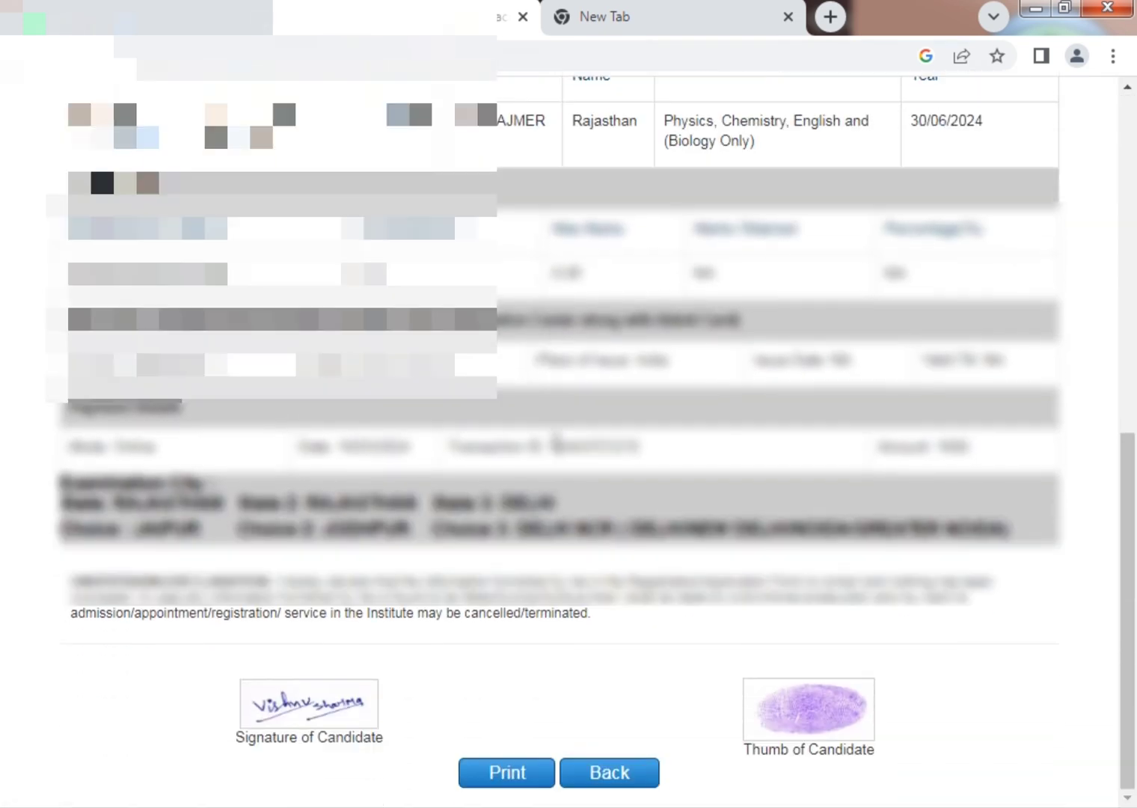
left_click(576, 771)
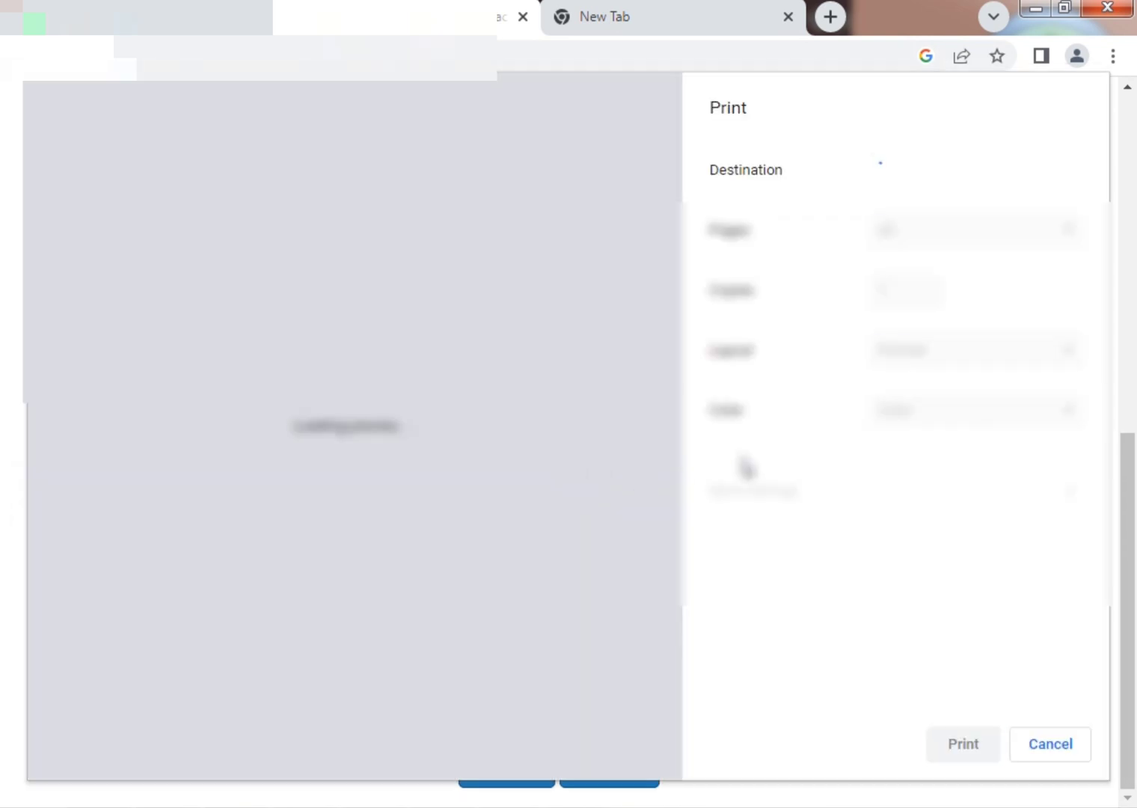
left_click(814, 431)
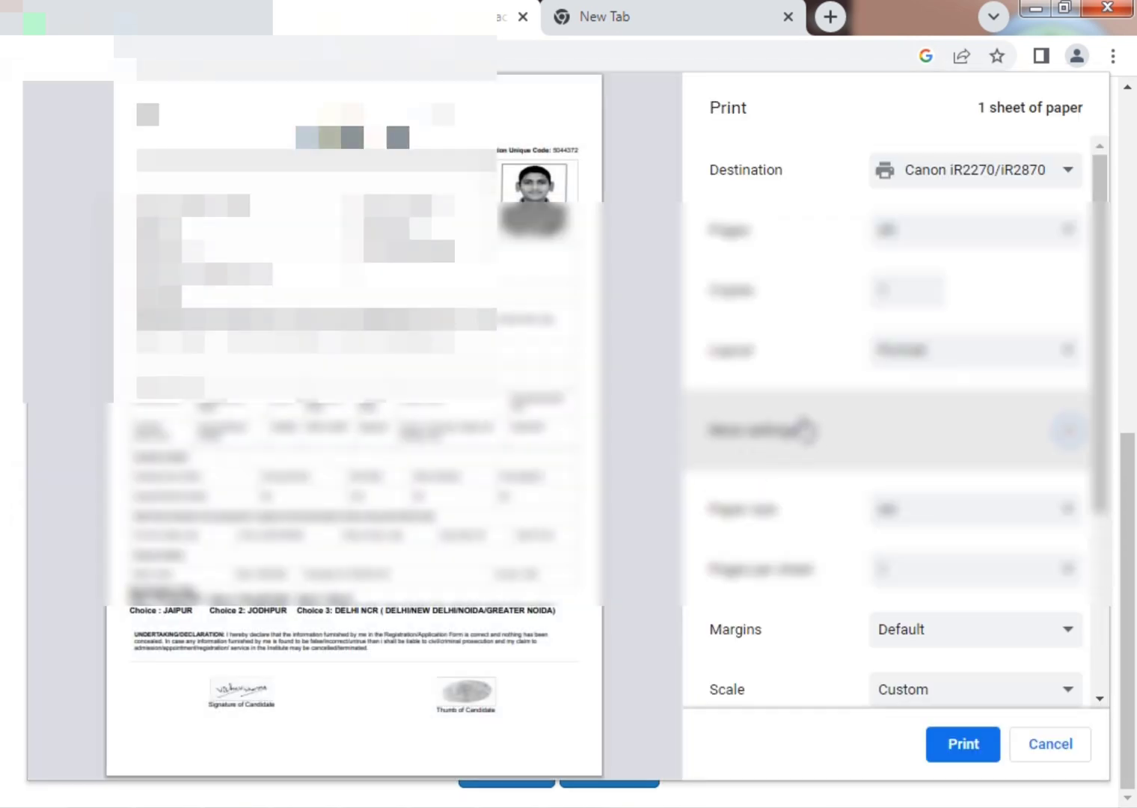
left_click(995, 742)
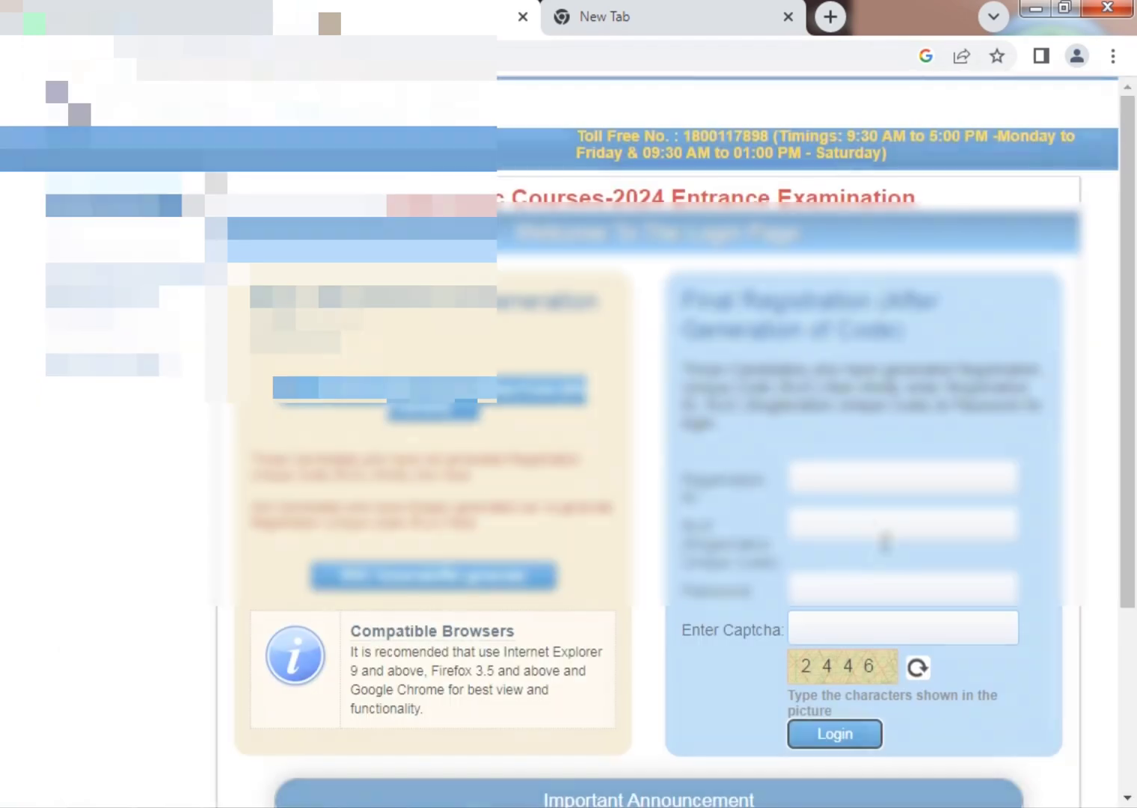
Fill the Final Registration login with registration number, unique code, password and captcha, then submit.
left_click(860, 473)
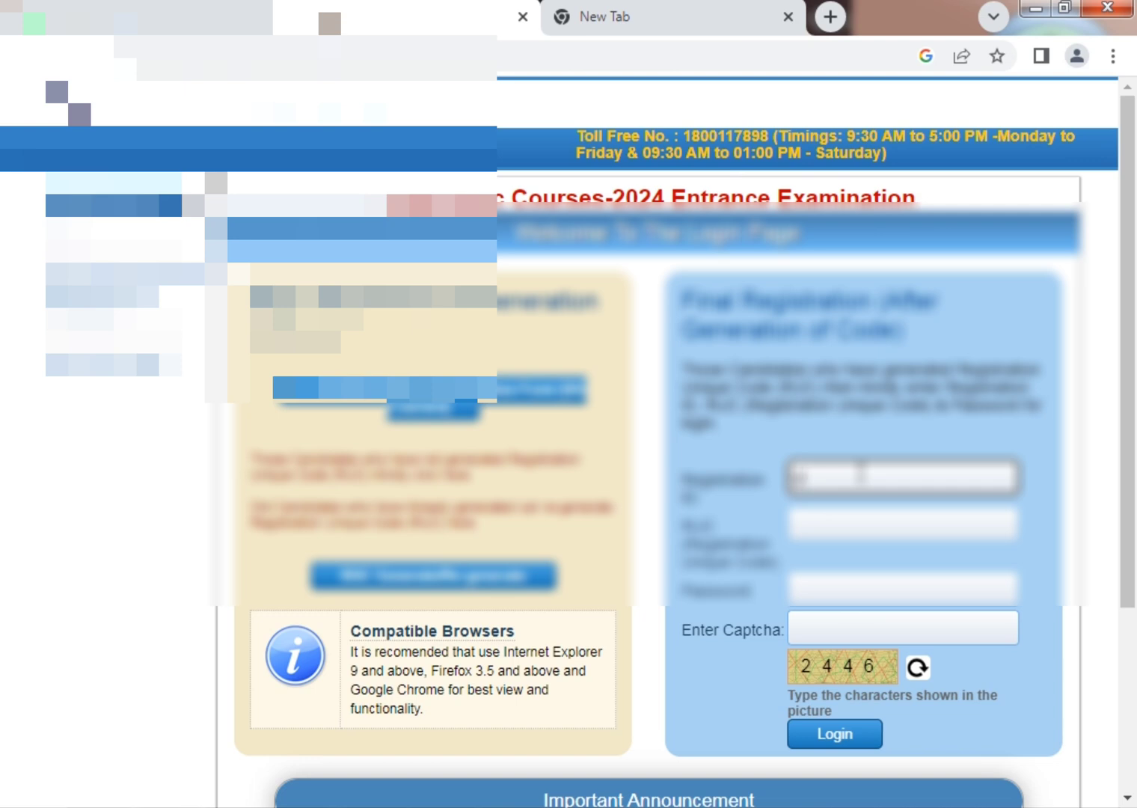
key("Tab")
key("Tab")
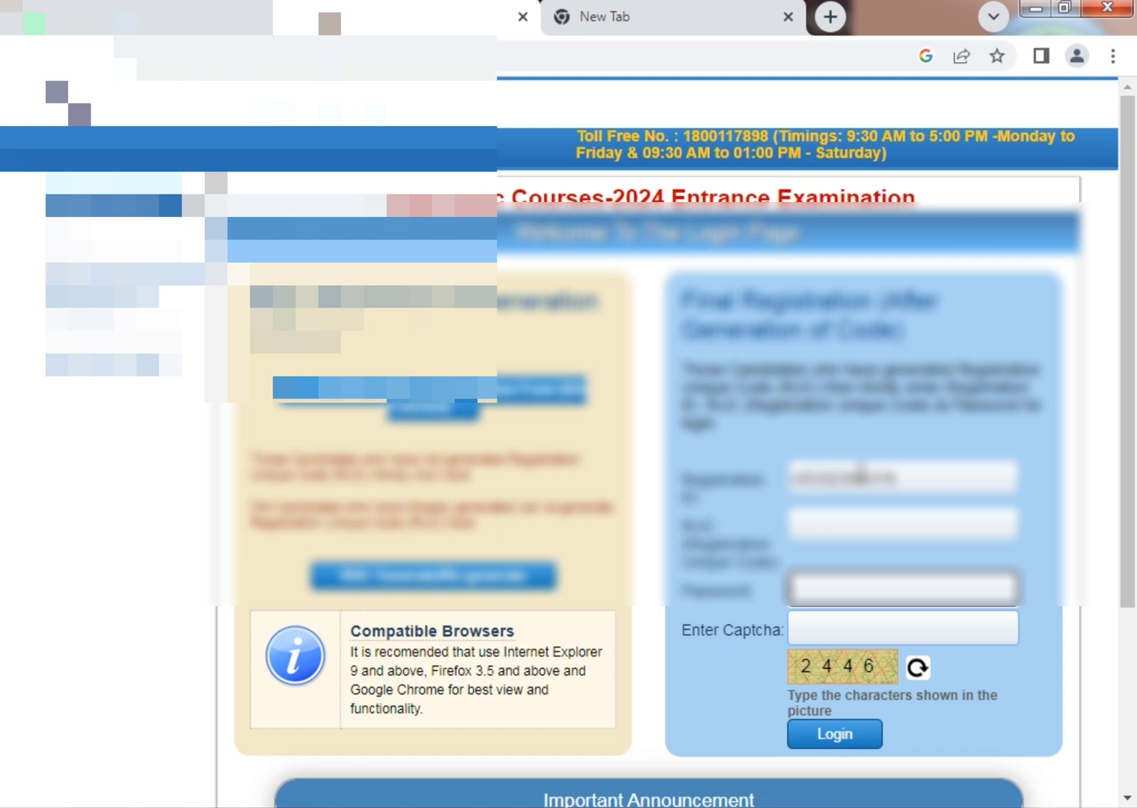
type("123456")
key("Tab")
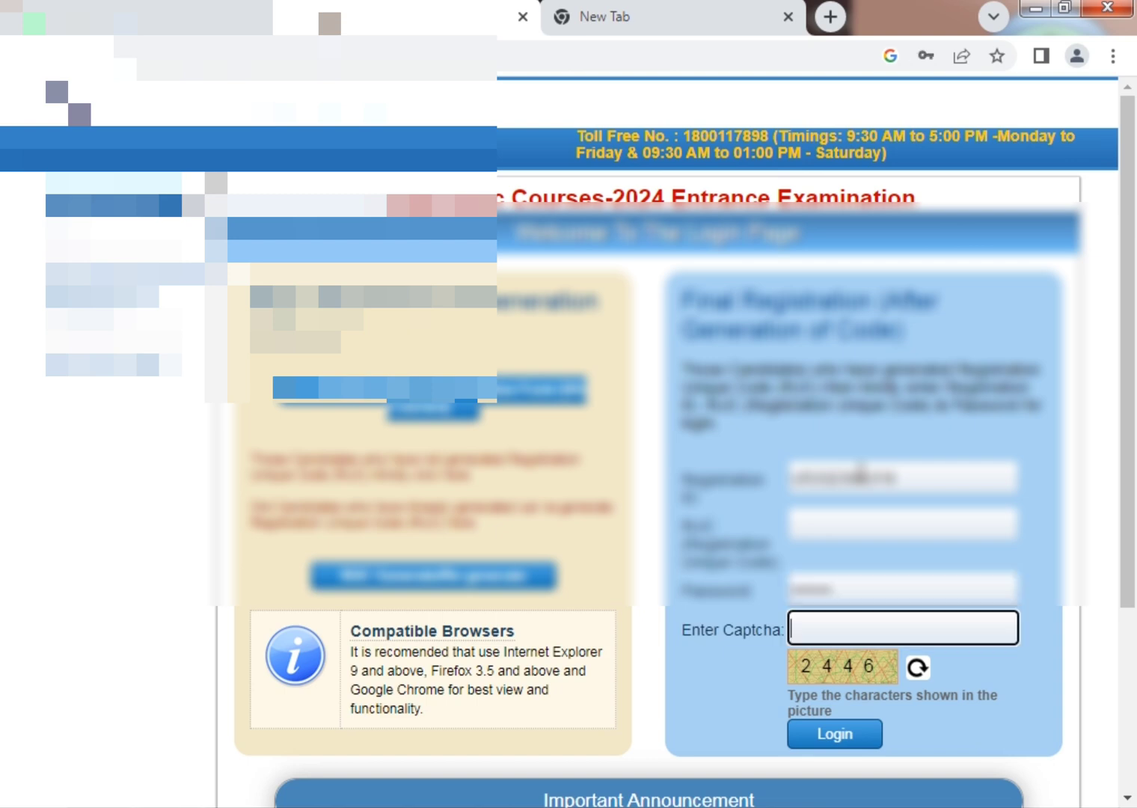
type("2246")
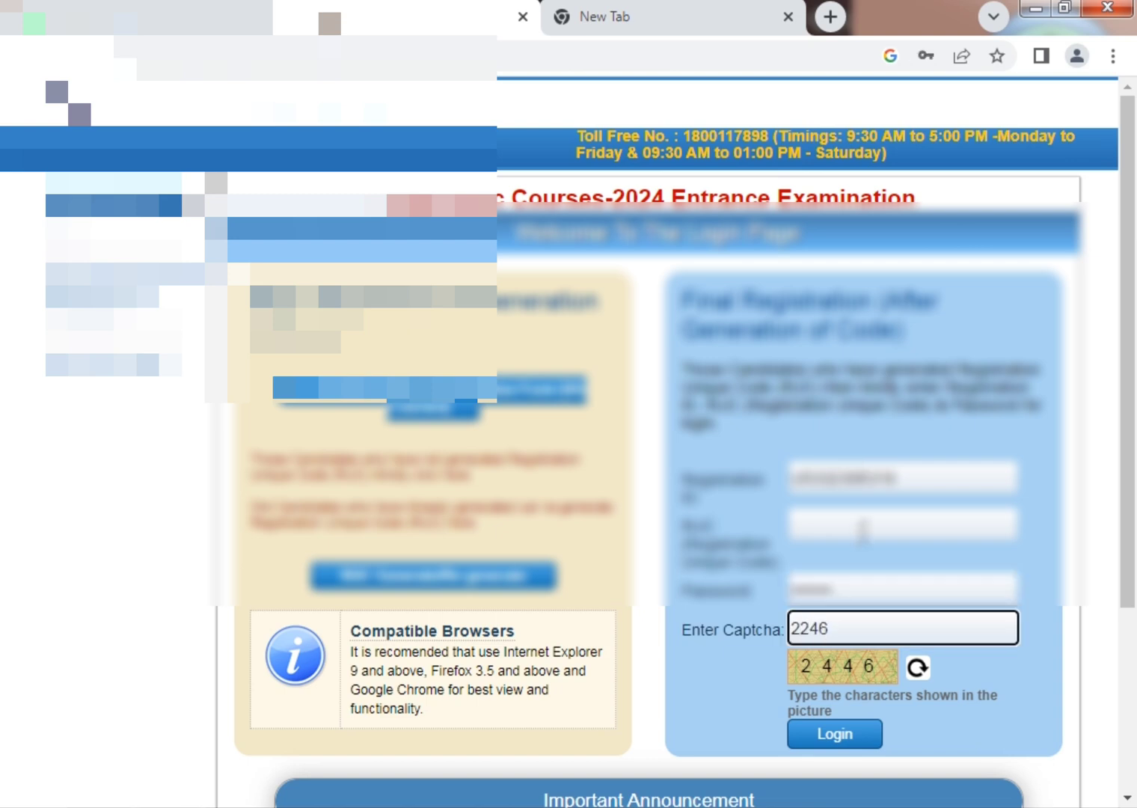
left_click(863, 529)
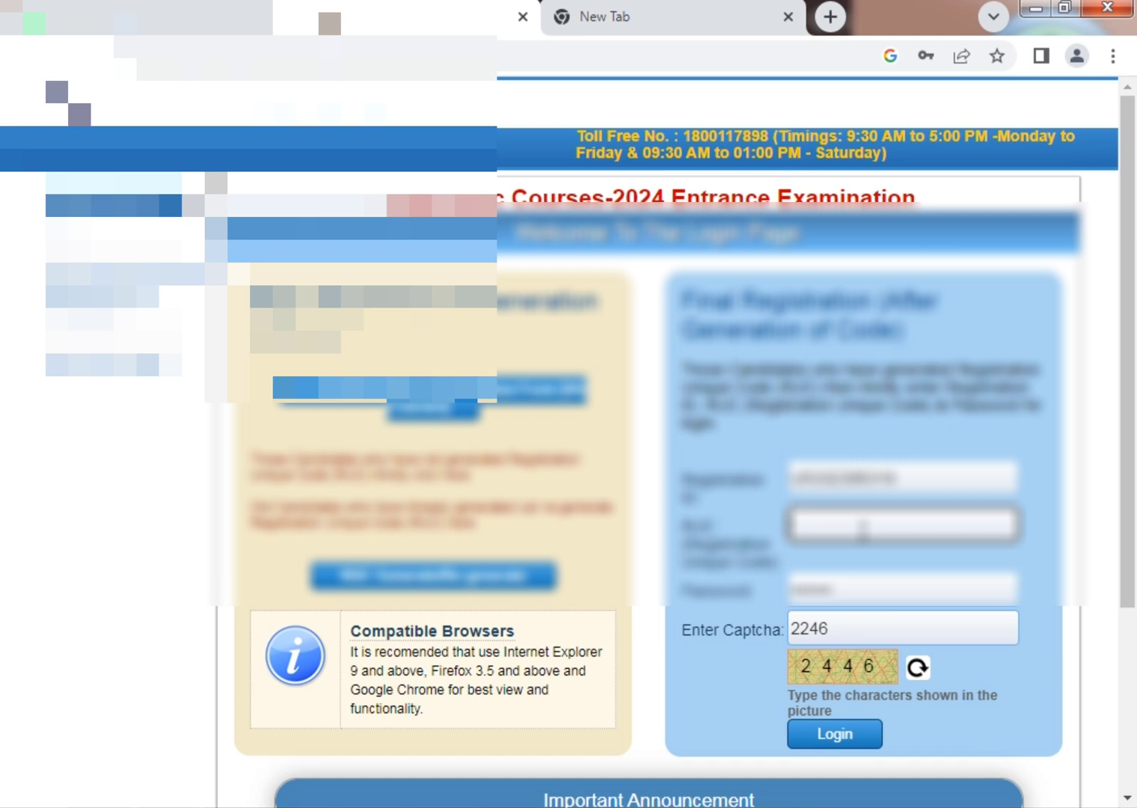
type("S6N4STG")
key("Tab")
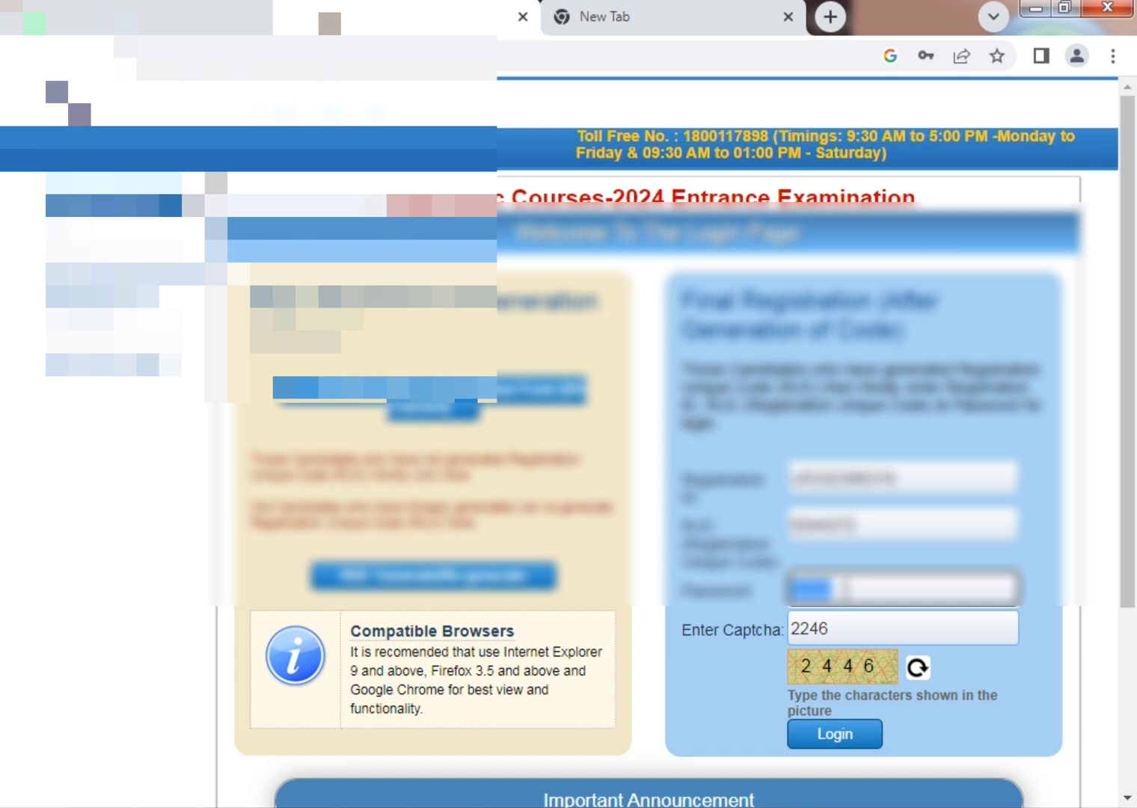
type("123")
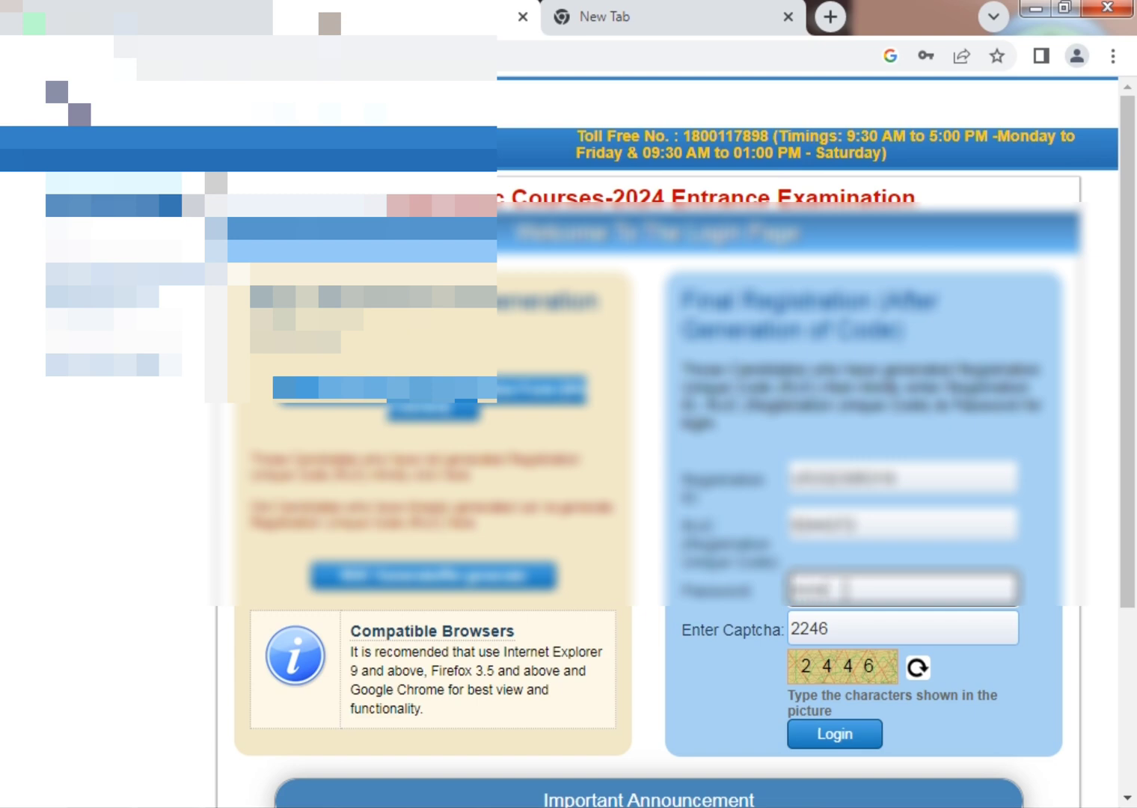
left_click(853, 741)
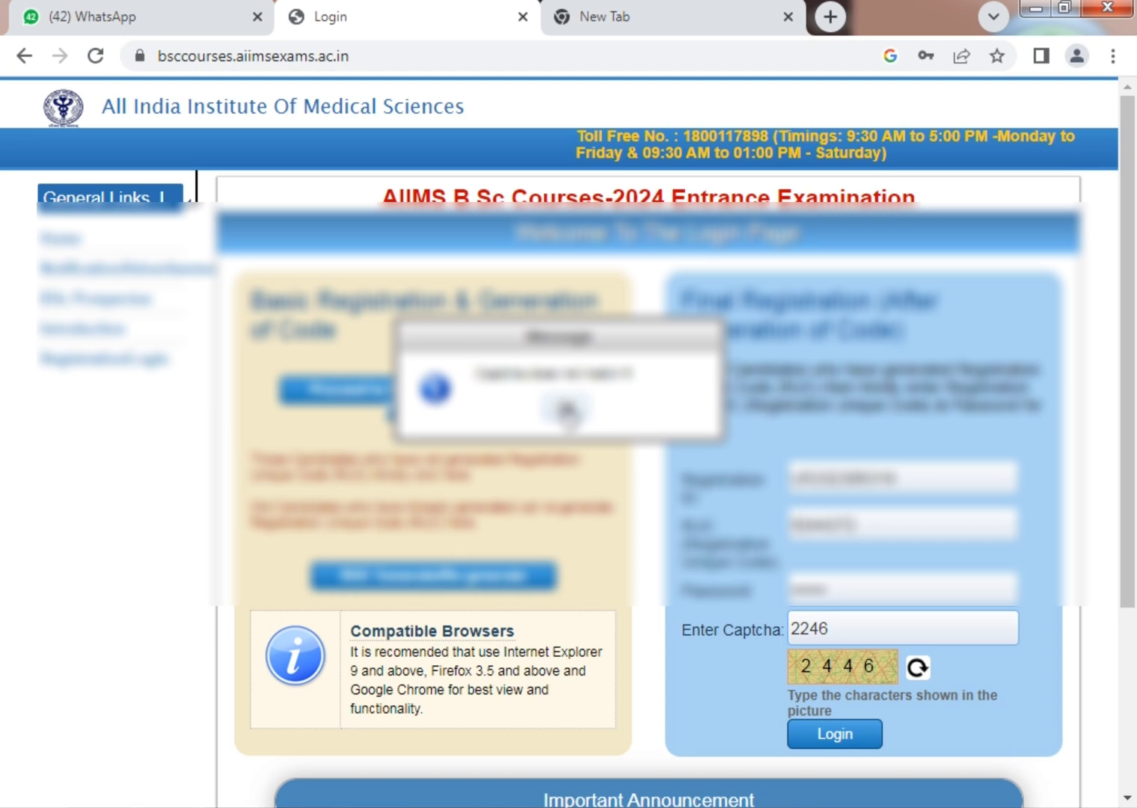
Dismiss the login error, re-enter the correct captcha, and log in to the portal.
left_click(565, 408)
type("22")
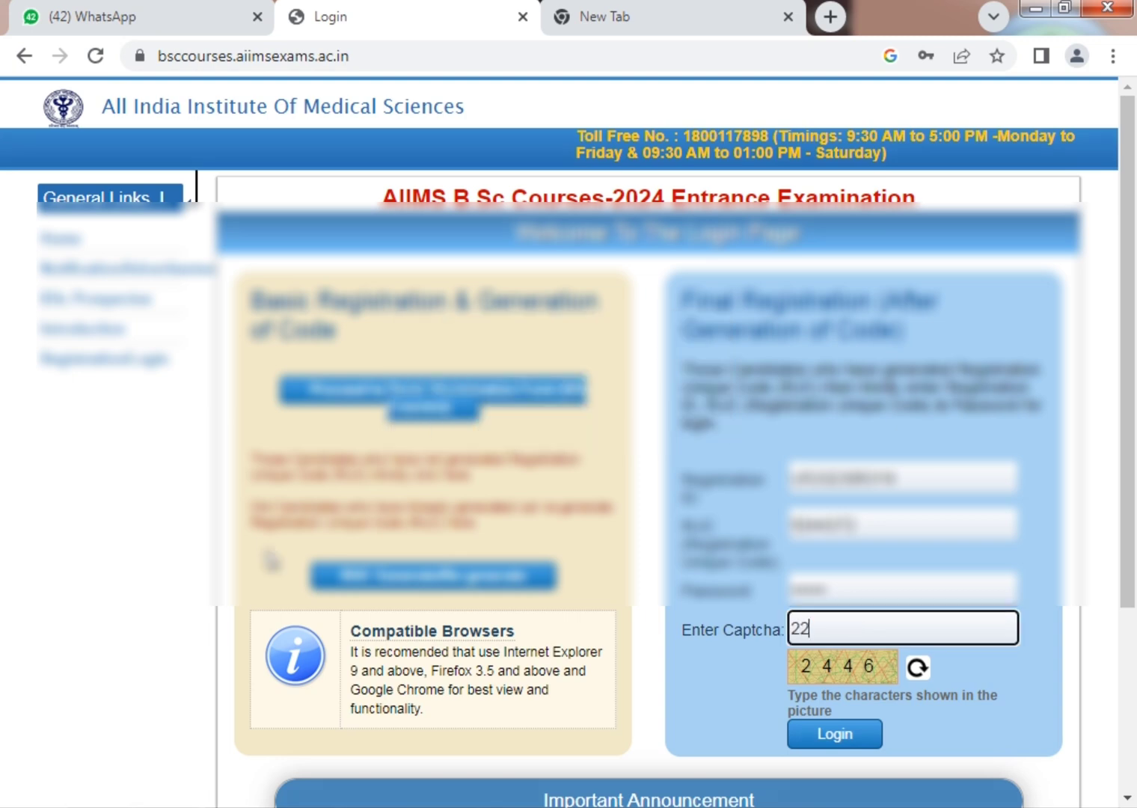
key("BackSpace")
type("446")
key("Tab")
key("Tab")
key("Return")
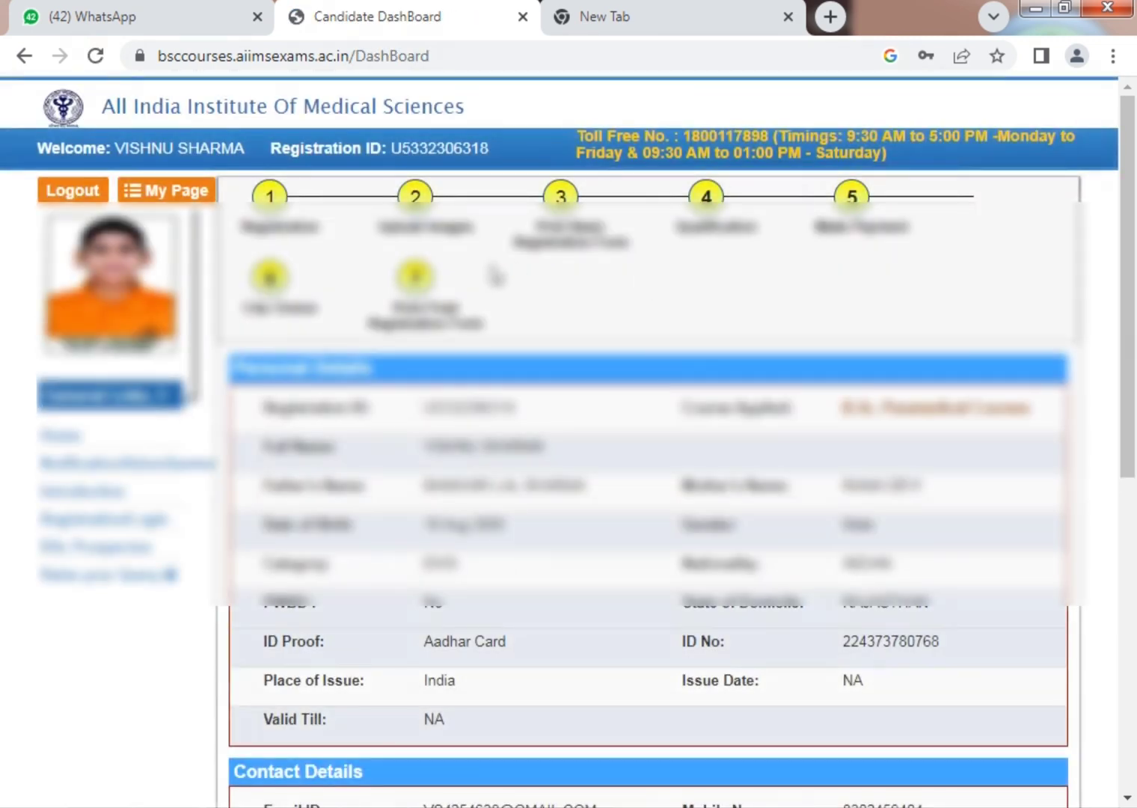
Open the final registration form and send the registration slip to the print dialog.
left_click(424, 308)
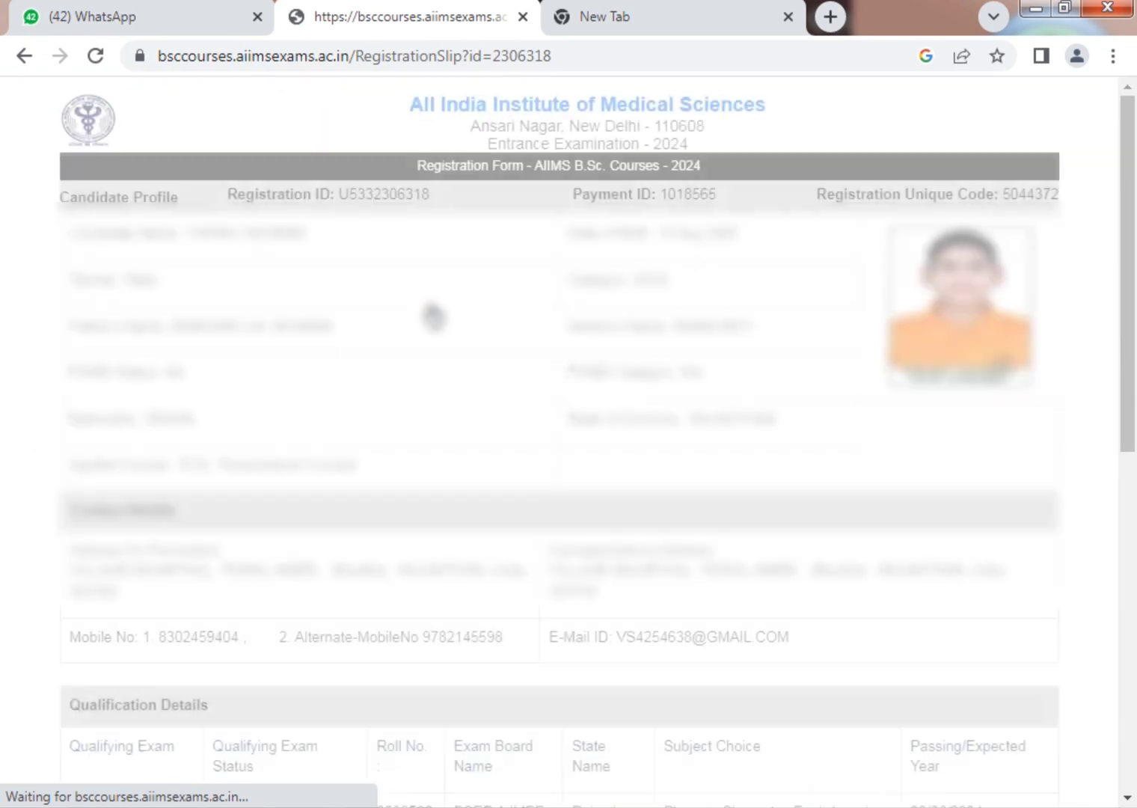
scroll(427, 322, "down", 15)
left_click(553, 767)
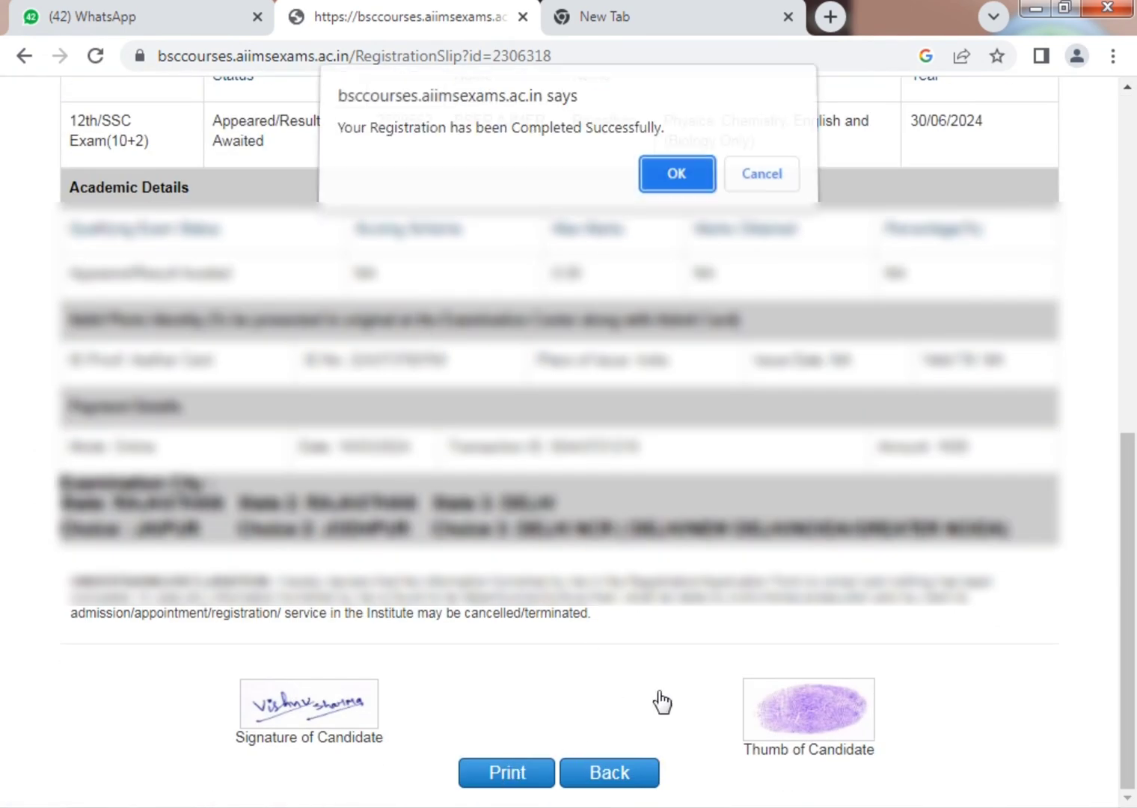
left_click(665, 180)
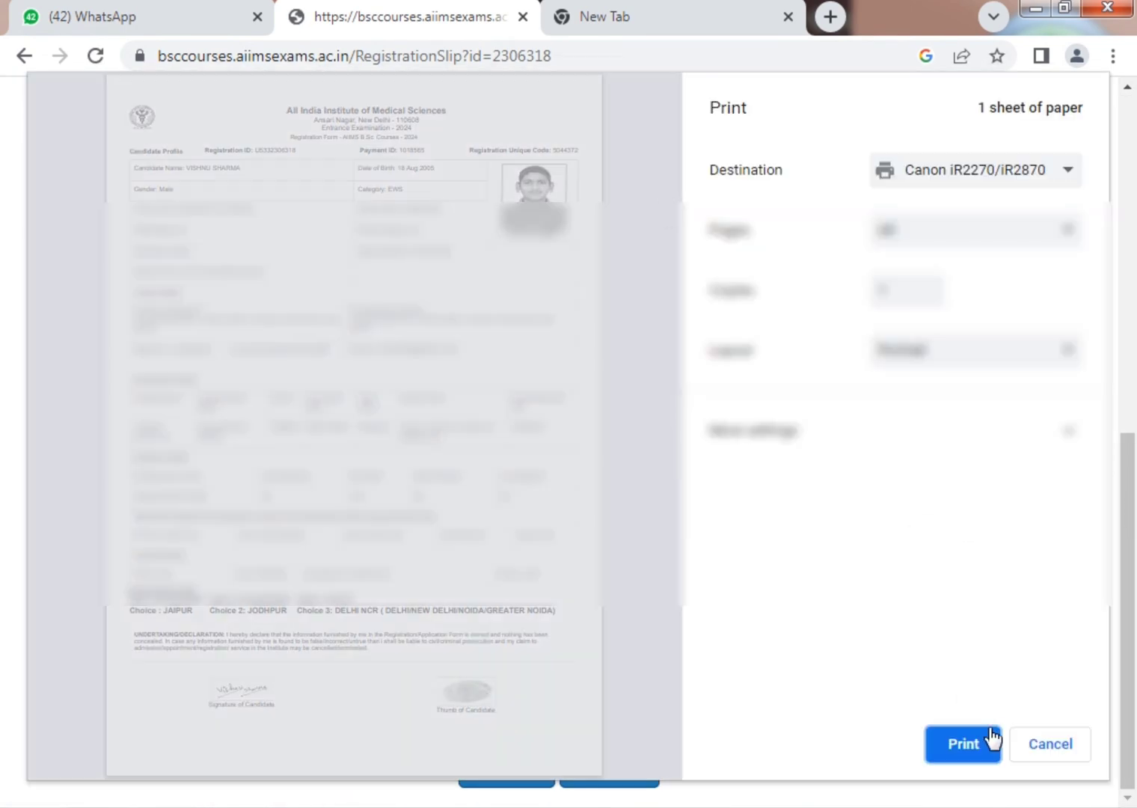